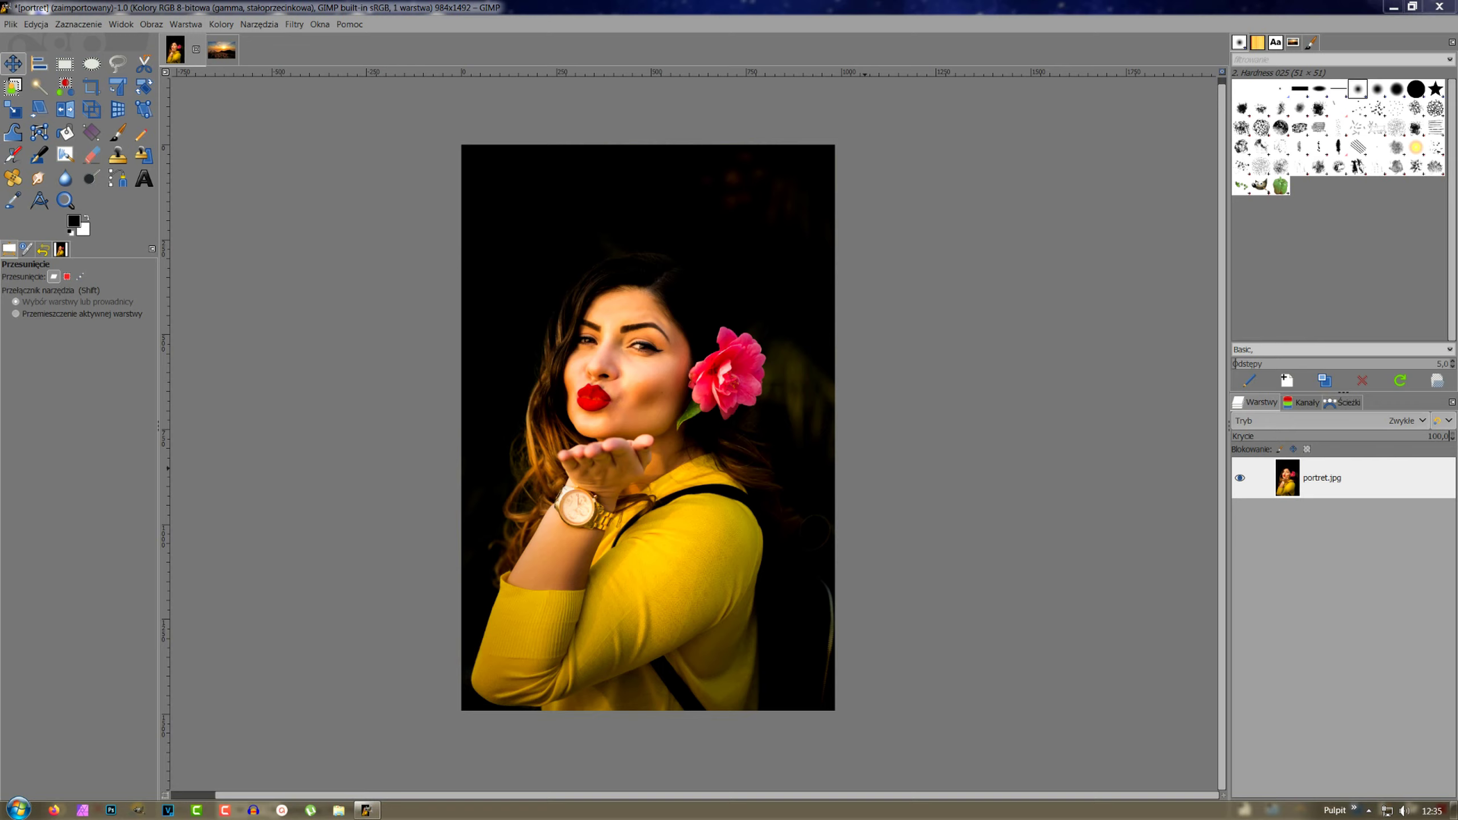
- Open the Lighting Effects filter on the portrait, dismissing the error message
{"action": "left_click", "coordinate": [302, 25]}
{"action": "mouse_move", "coordinate": [342, 163]}
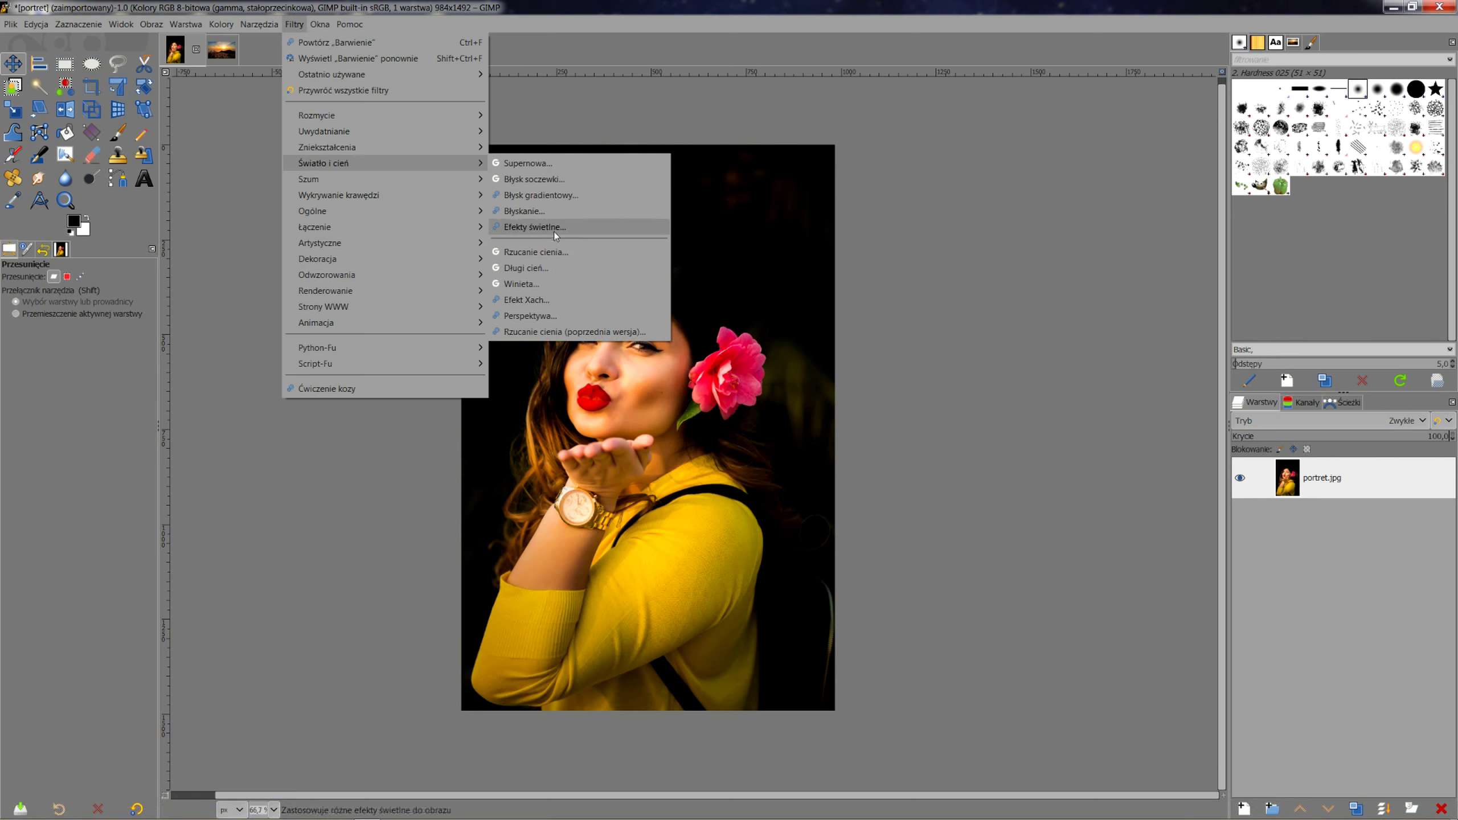
{"action": "left_click", "coordinate": [541, 228]}
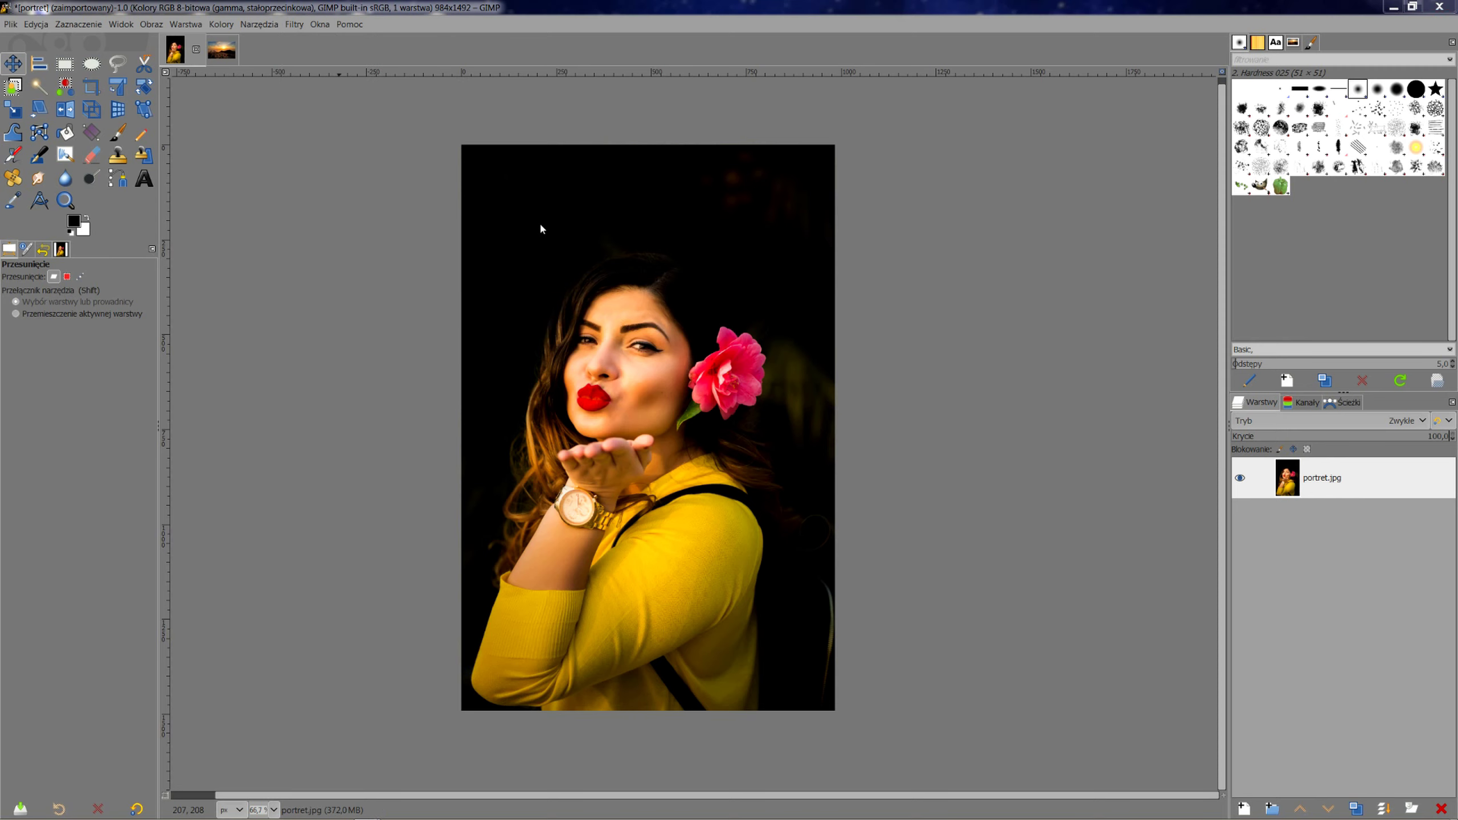
{"action": "left_click", "coordinate": [295, 220]}
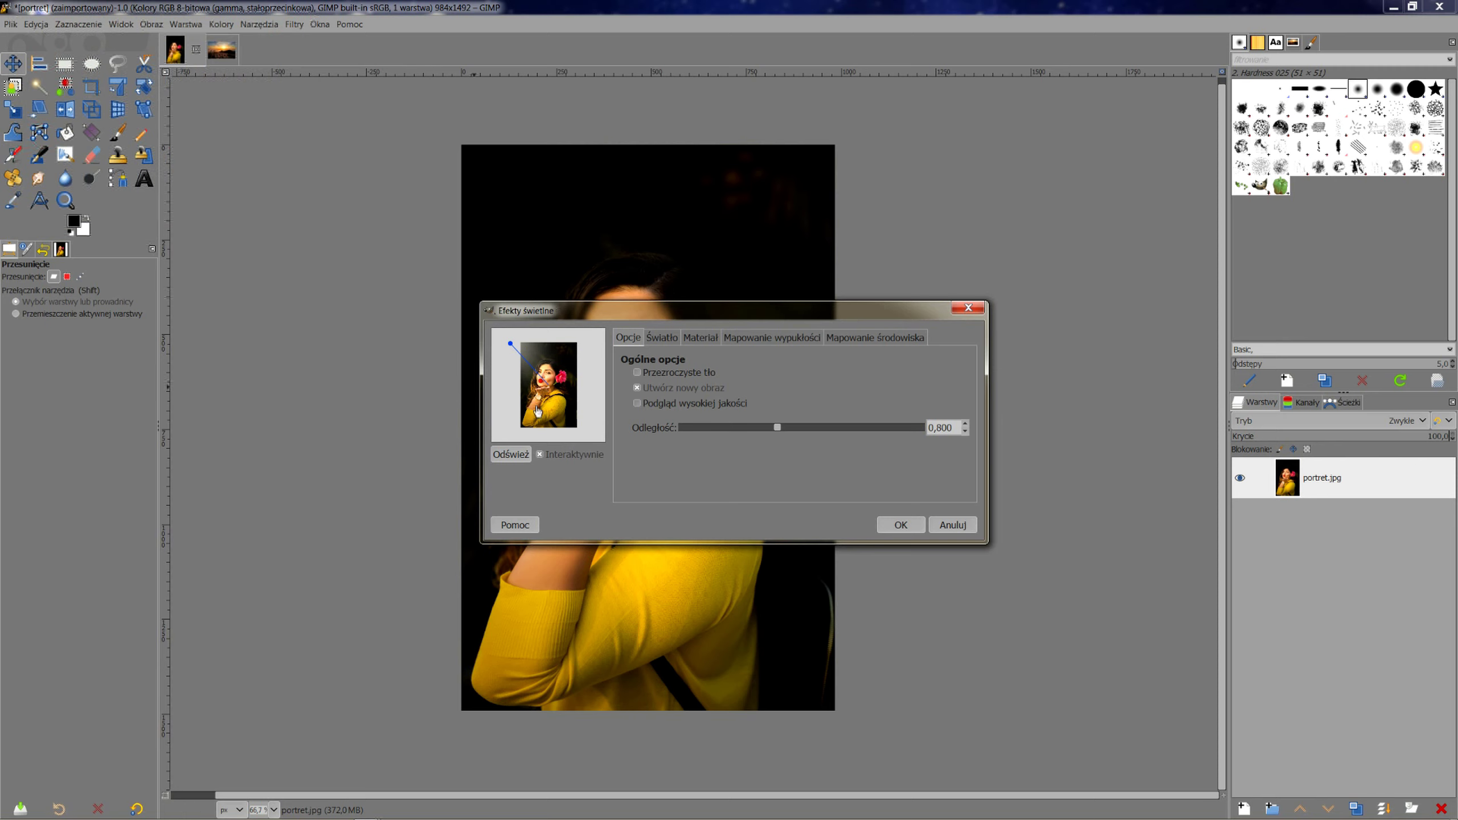
- Move the lighting dialog beside the image, refresh the preview and reposition the light source
{"action": "left_click_drag", "start_coordinate": [728, 311], "coordinate": [1071, 316]}
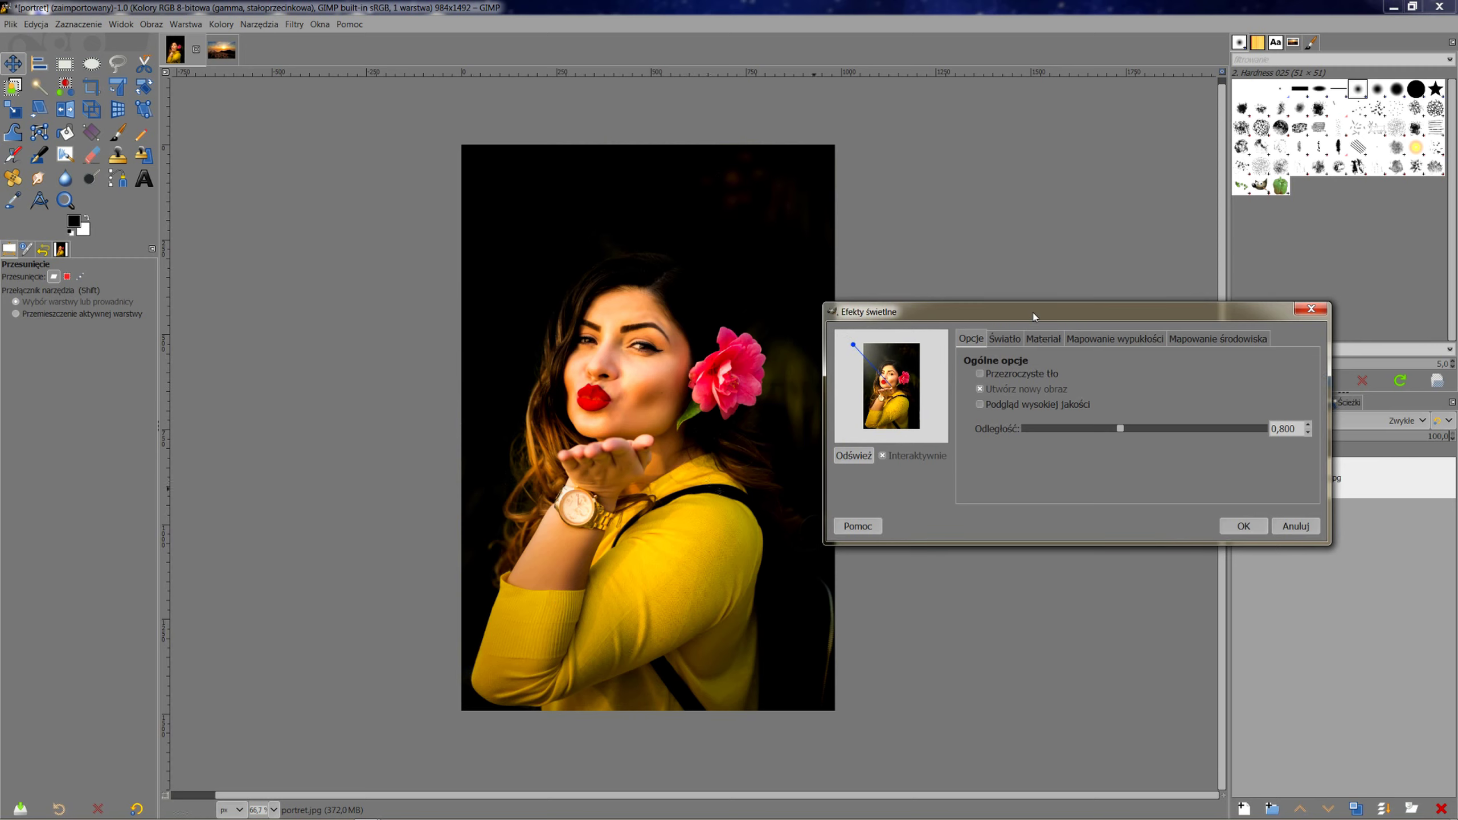
{"action": "left_click_drag", "start_coordinate": [1034, 316], "coordinate": [902, 318]}
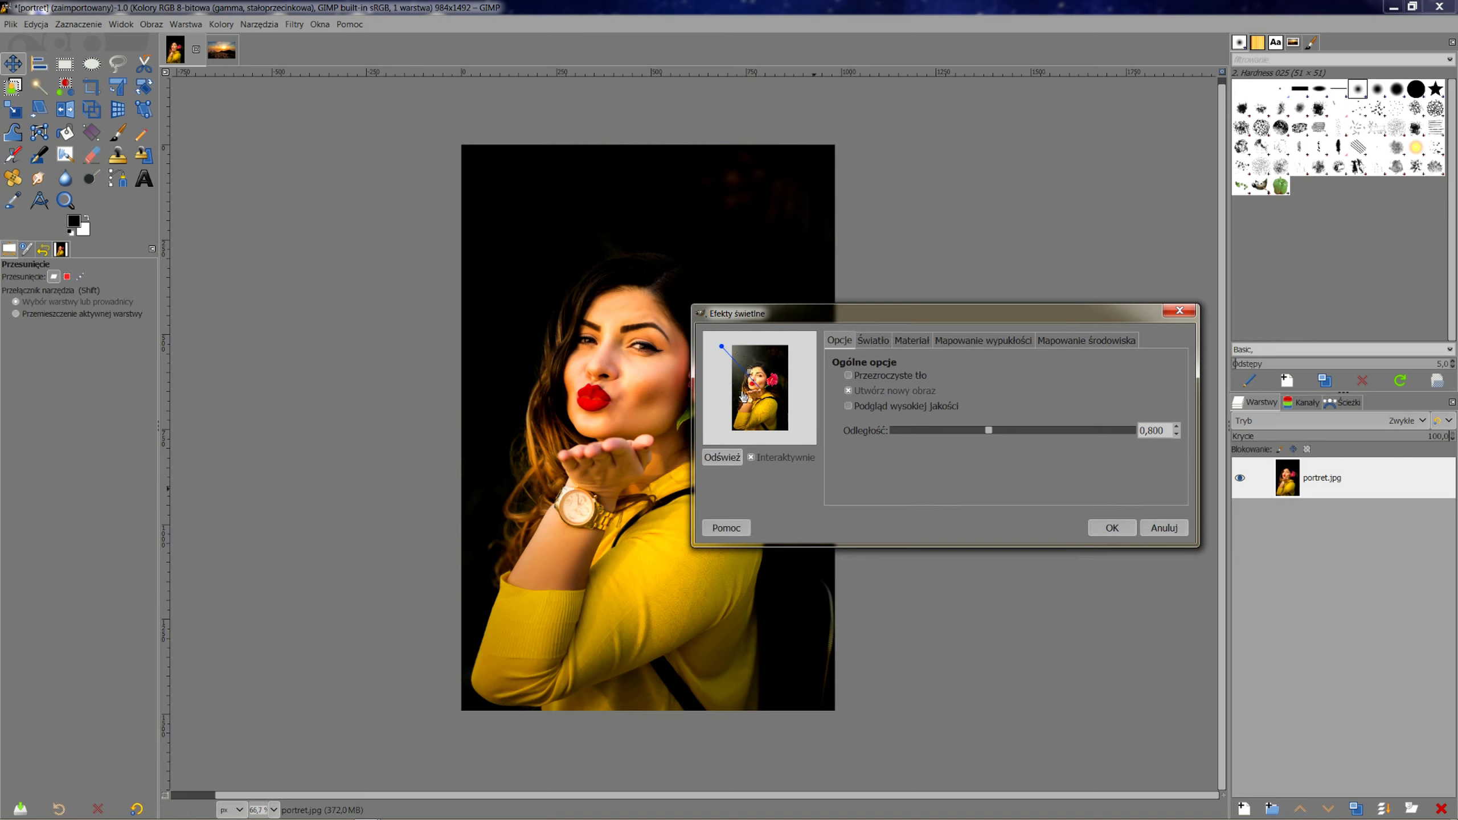
{"action": "left_click", "coordinate": [722, 457]}
{"action": "left_click_drag", "start_coordinate": [722, 347], "coordinate": [729, 341]}
- Keep light 1 as a directional light and raise its intensity to 1,40
{"action": "left_click", "coordinate": [874, 341]}
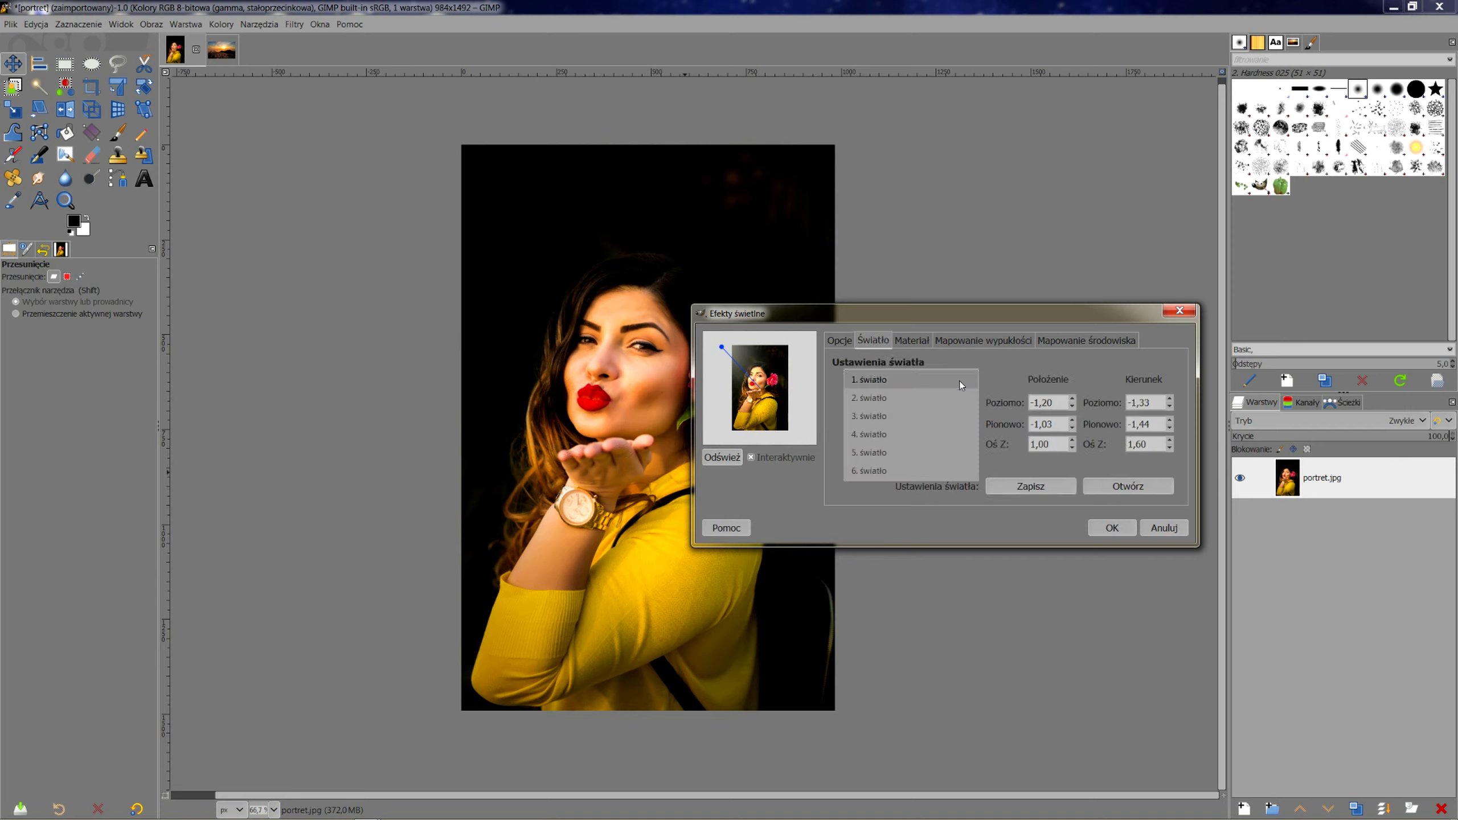
{"action": "left_click", "coordinate": [888, 529]}
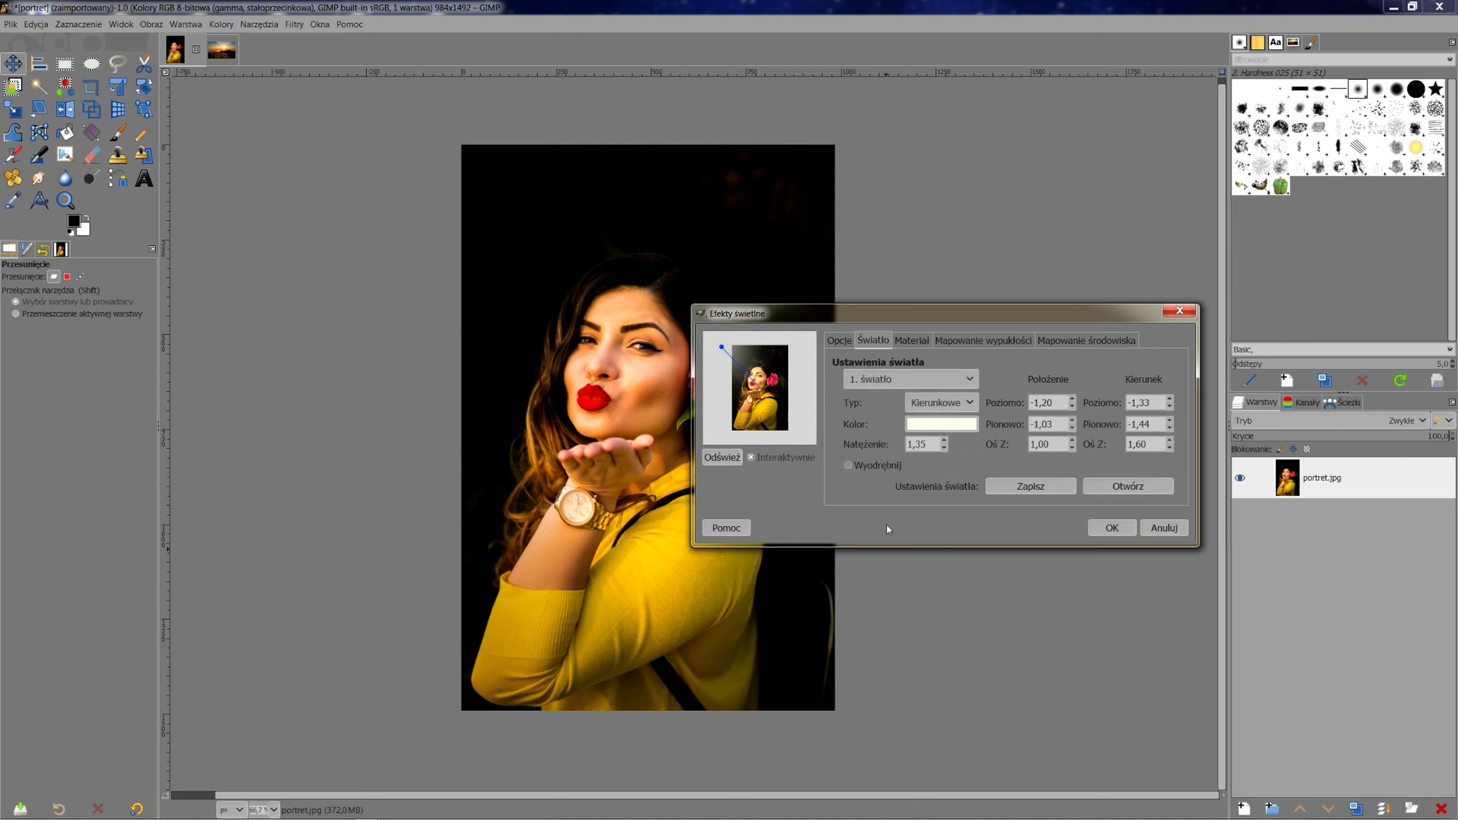
{"action": "left_click", "coordinate": [968, 402]}
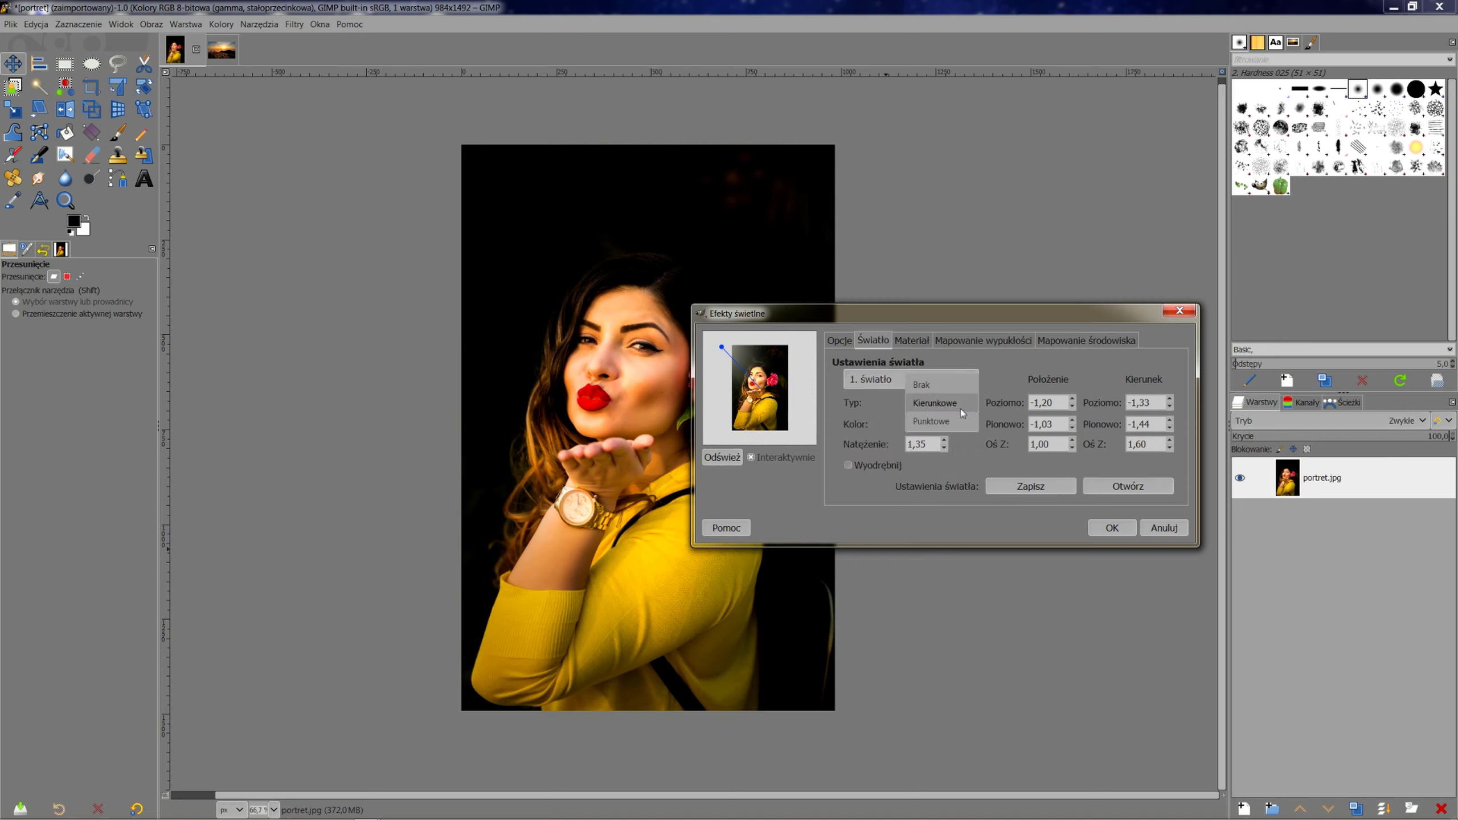
{"action": "left_click", "coordinate": [934, 403]}
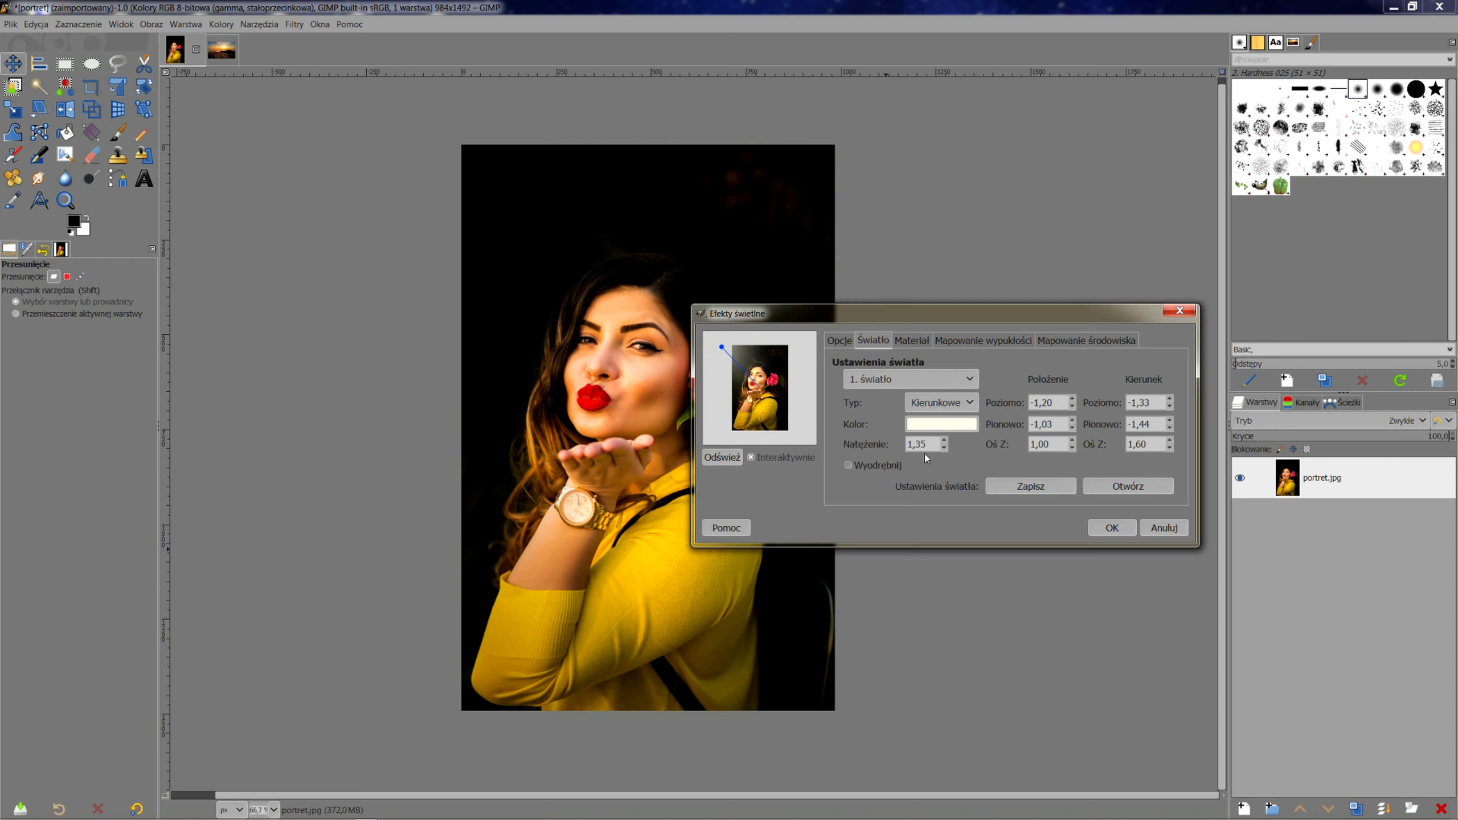
{"action": "left_click", "coordinate": [944, 441]}
{"action": "left_click", "coordinate": [945, 441]}
- Test the light direction's Z value, reset it to 1,60, and show the Material properties
{"action": "scroll", "coordinate": [947, 445], "scroll_direction": "up", "scroll_amount": 2}
{"action": "scroll", "coordinate": [948, 444], "scroll_direction": "up", "scroll_amount": 2}
{"action": "left_click", "coordinate": [1170, 441]}
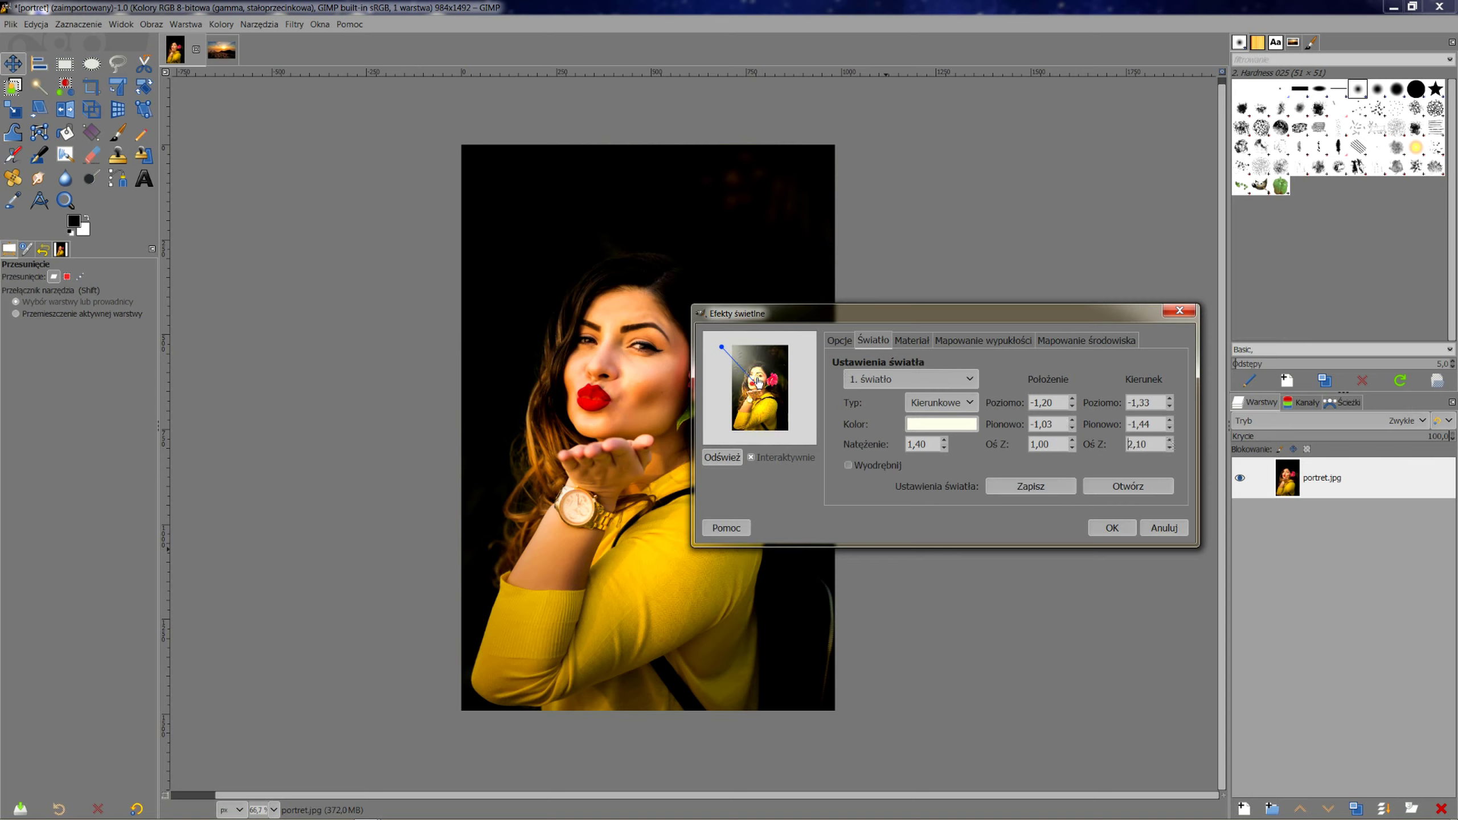
{"action": "left_click", "coordinate": [1169, 449]}
{"action": "left_click", "coordinate": [1169, 449]}
{"action": "left_click", "coordinate": [1169, 449]}
{"action": "left_click", "coordinate": [1169, 449]}
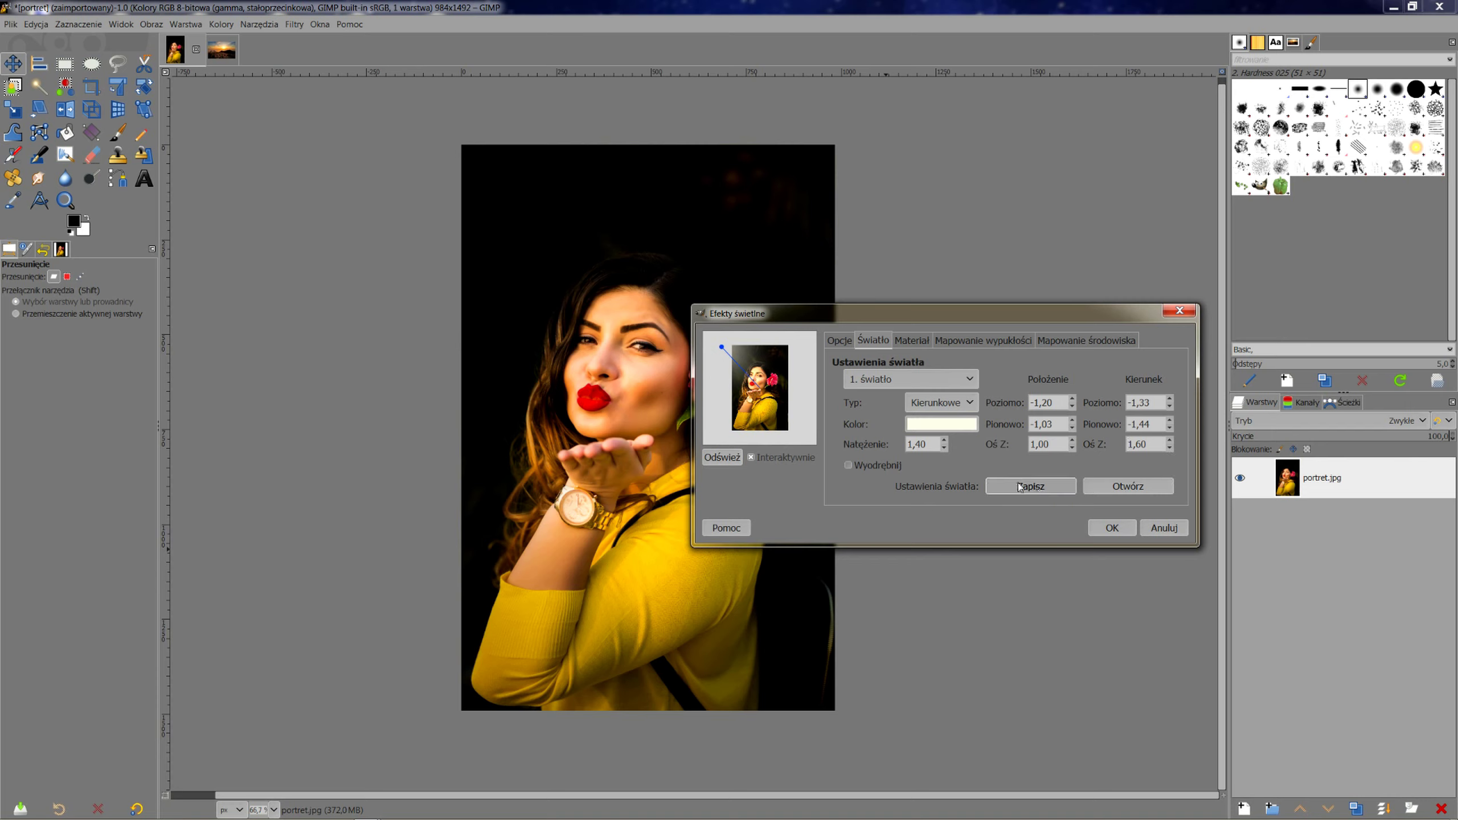
{"action": "left_click", "coordinate": [913, 340]}
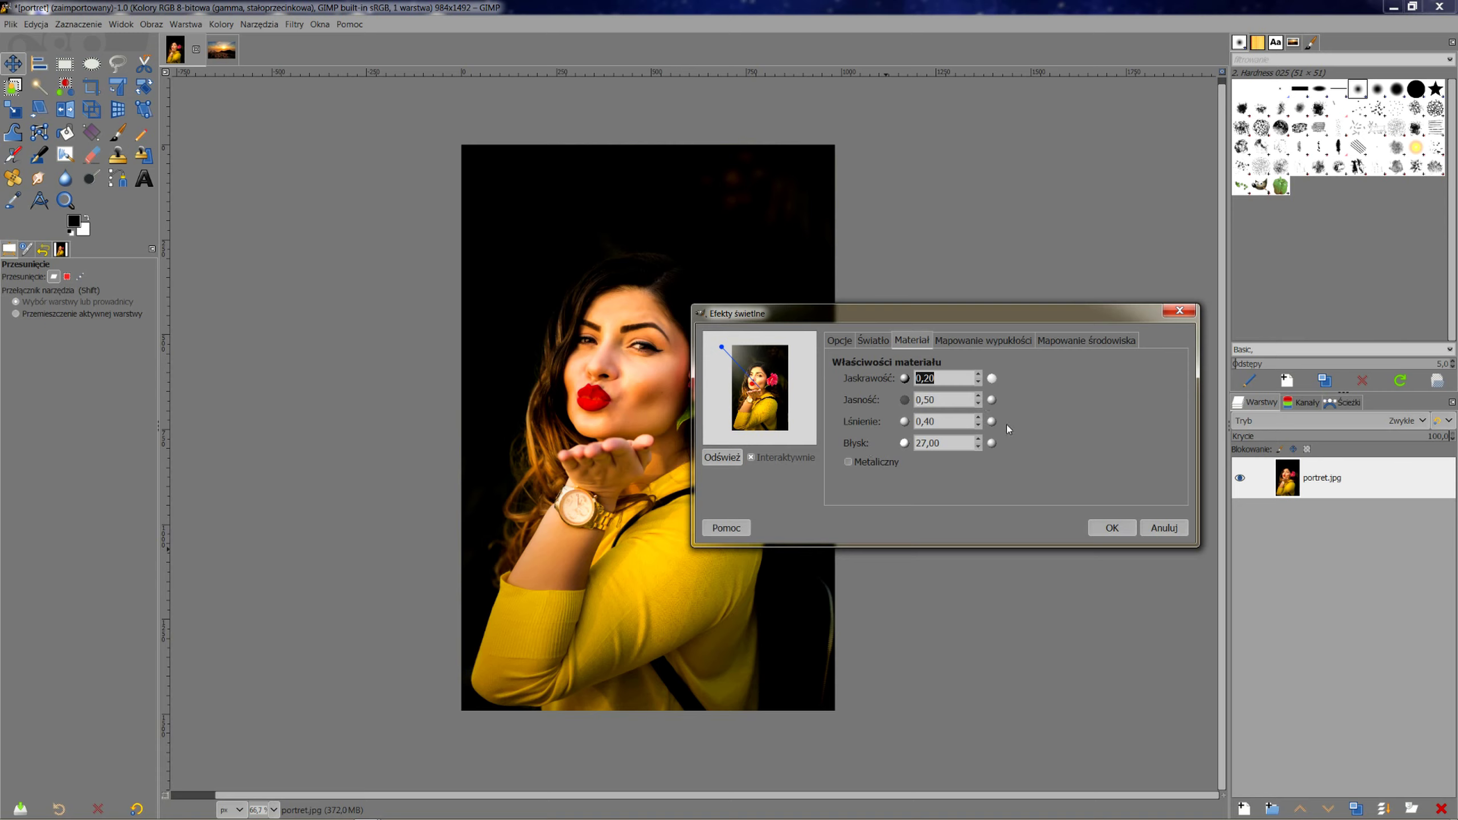
- Enable bump mapping, render the lit portrait as a new image, then close that image
{"action": "left_click", "coordinate": [995, 343]}
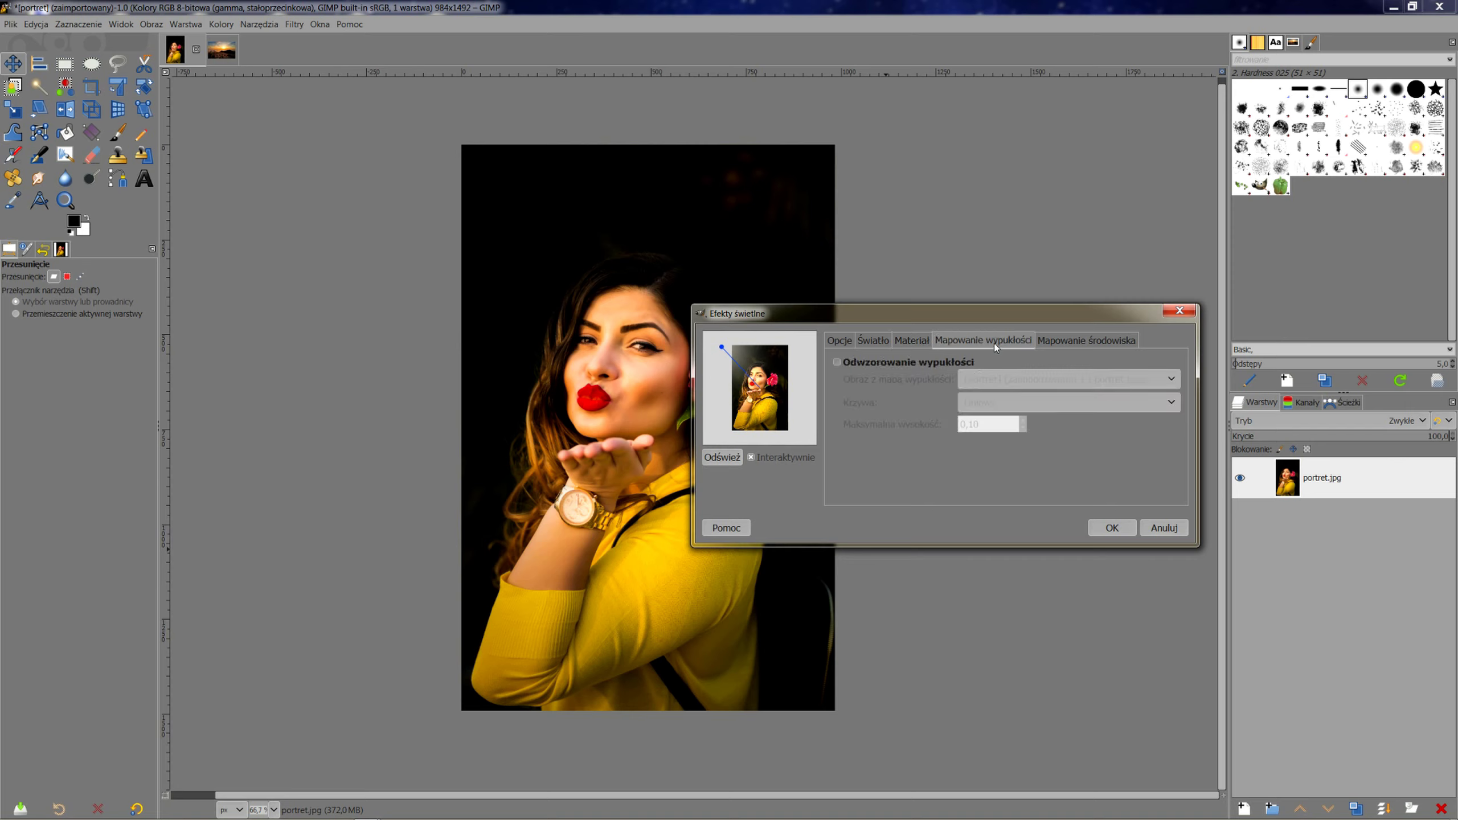
{"action": "left_click", "coordinate": [836, 362]}
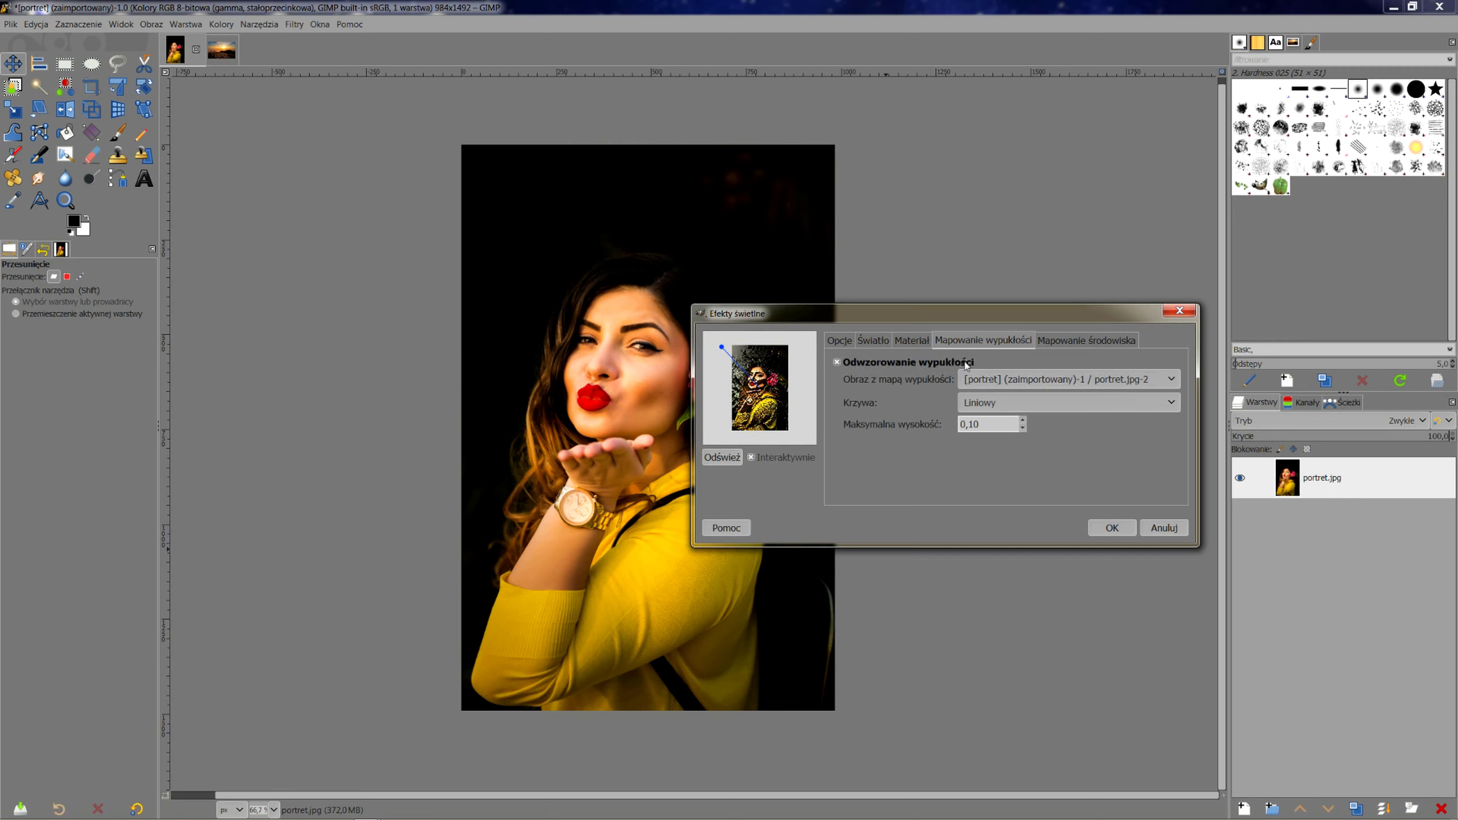
{"action": "left_click", "coordinate": [1112, 528]}
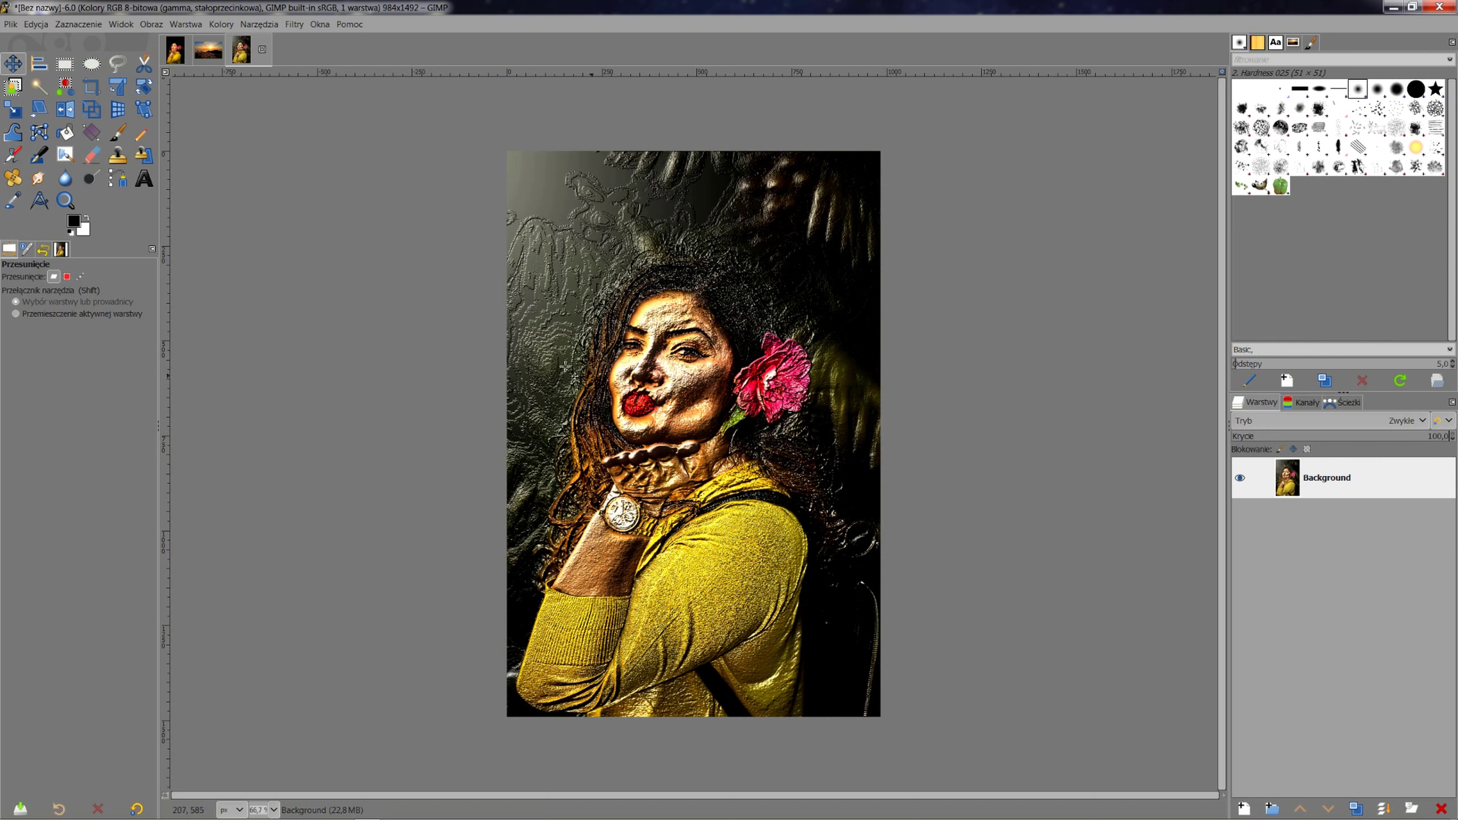
{"action": "left_click", "coordinate": [261, 54]}
- Discard the embossed image and reopen Lighting Effects on the original portrait
{"action": "left_click", "coordinate": [734, 497]}
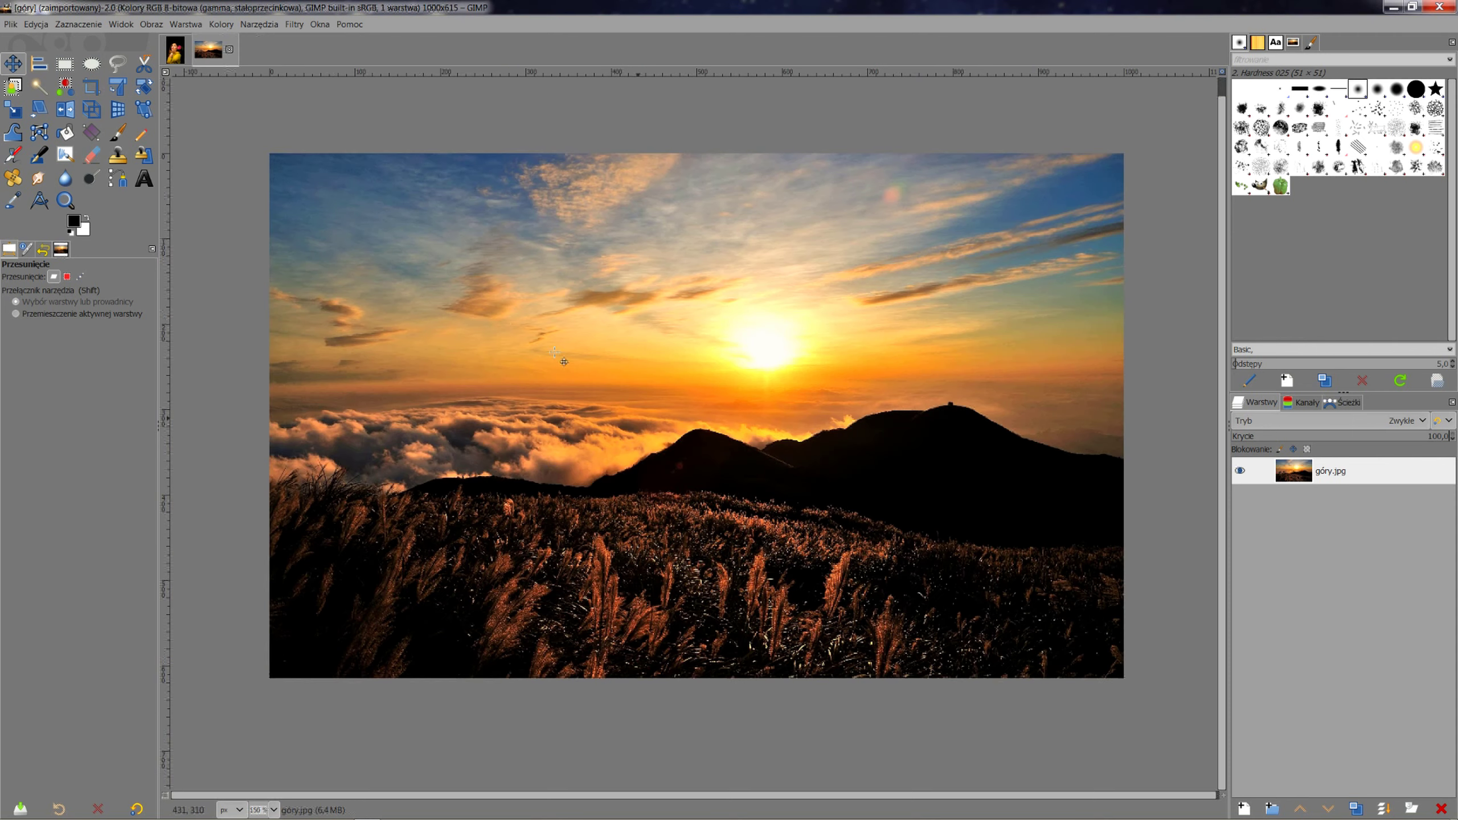
{"action": "left_click", "coordinate": [176, 50]}
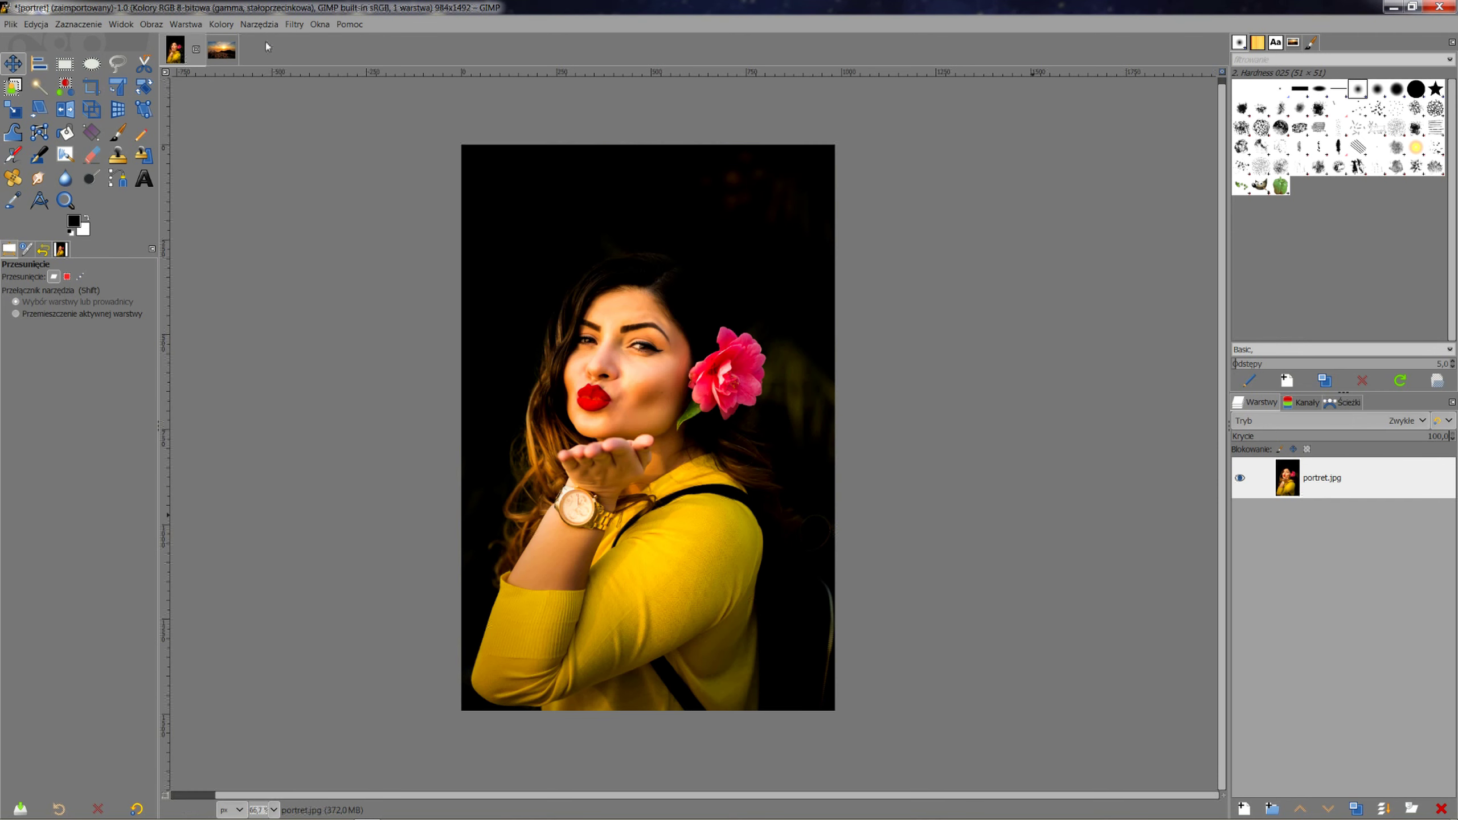
{"action": "left_click", "coordinate": [293, 24]}
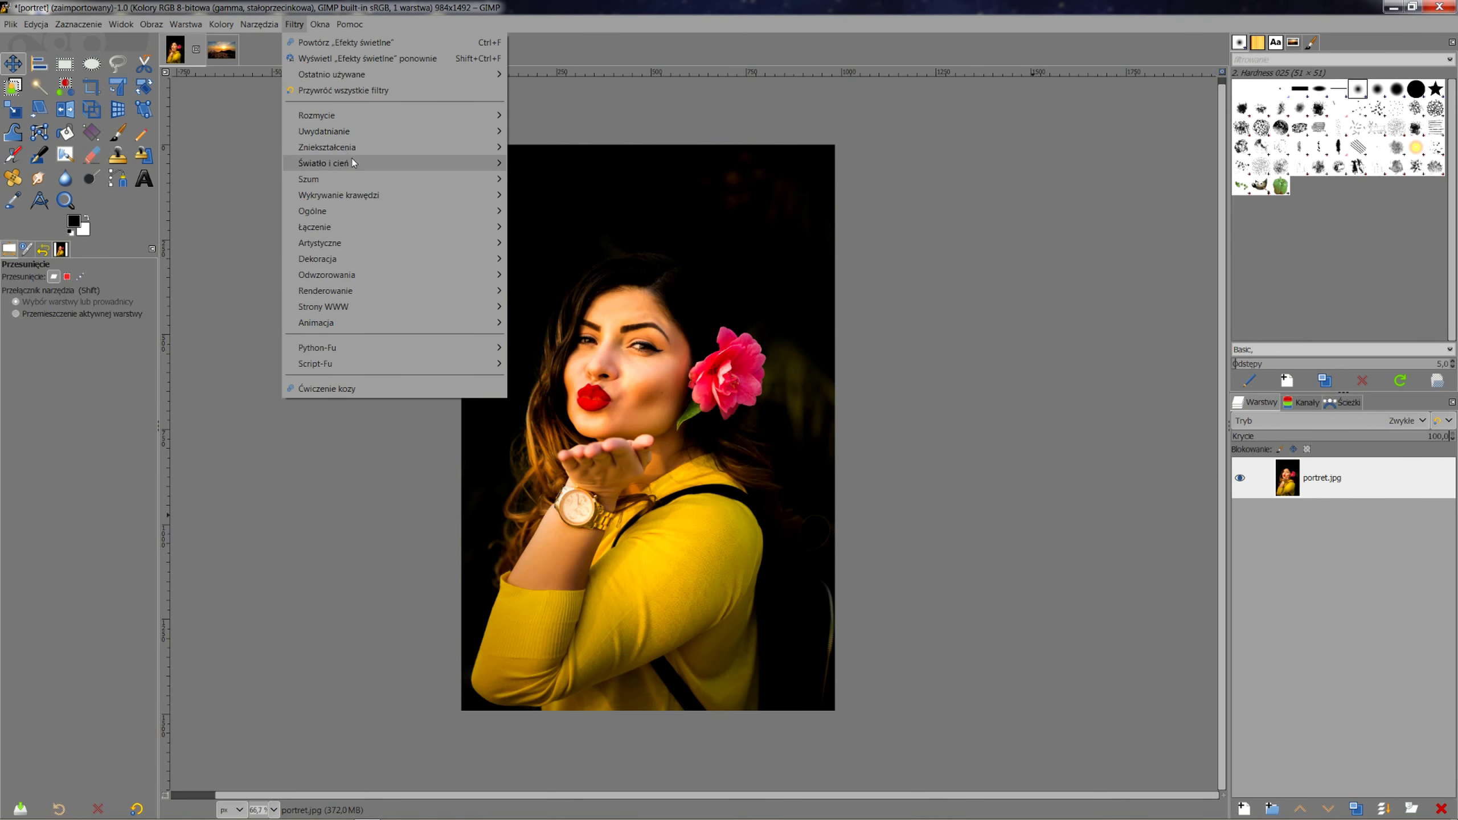
{"action": "mouse_move", "coordinate": [325, 163]}
{"action": "left_click", "coordinate": [558, 228]}
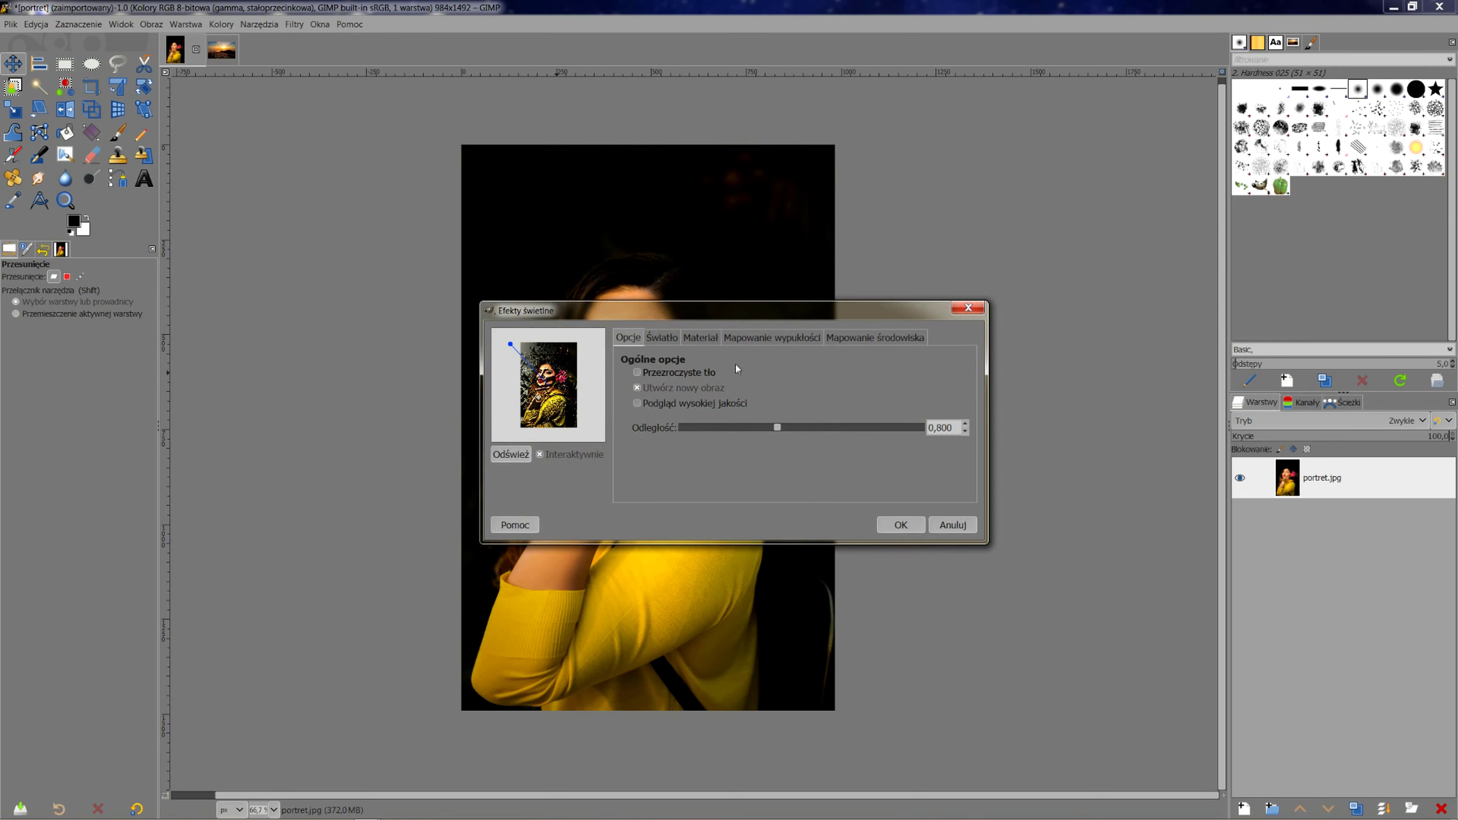
- Check the bump and environment mapping tabs, then render the softly lit copy
{"action": "left_click", "coordinate": [804, 344]}
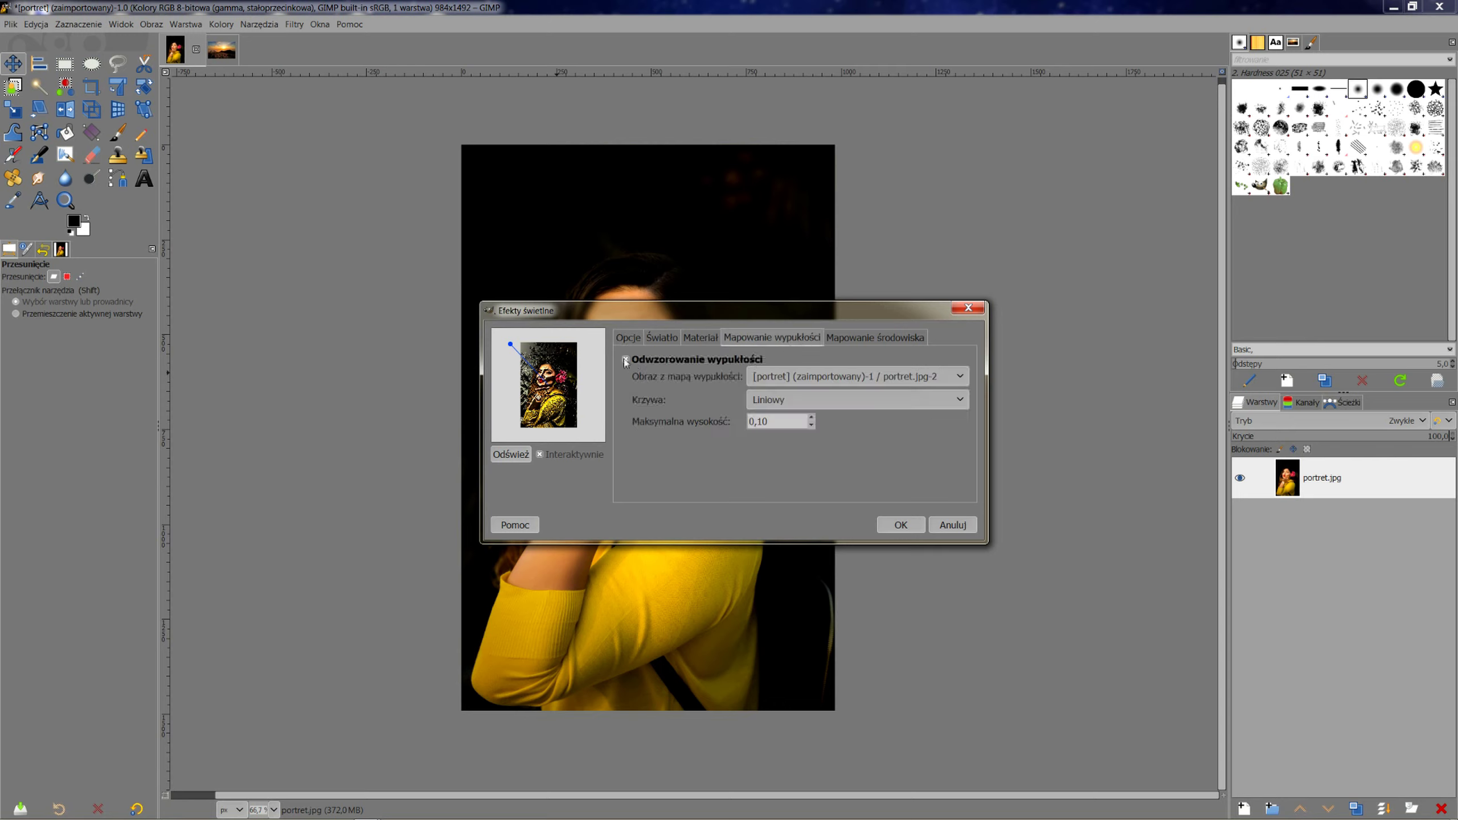
{"action": "left_click", "coordinate": [882, 342]}
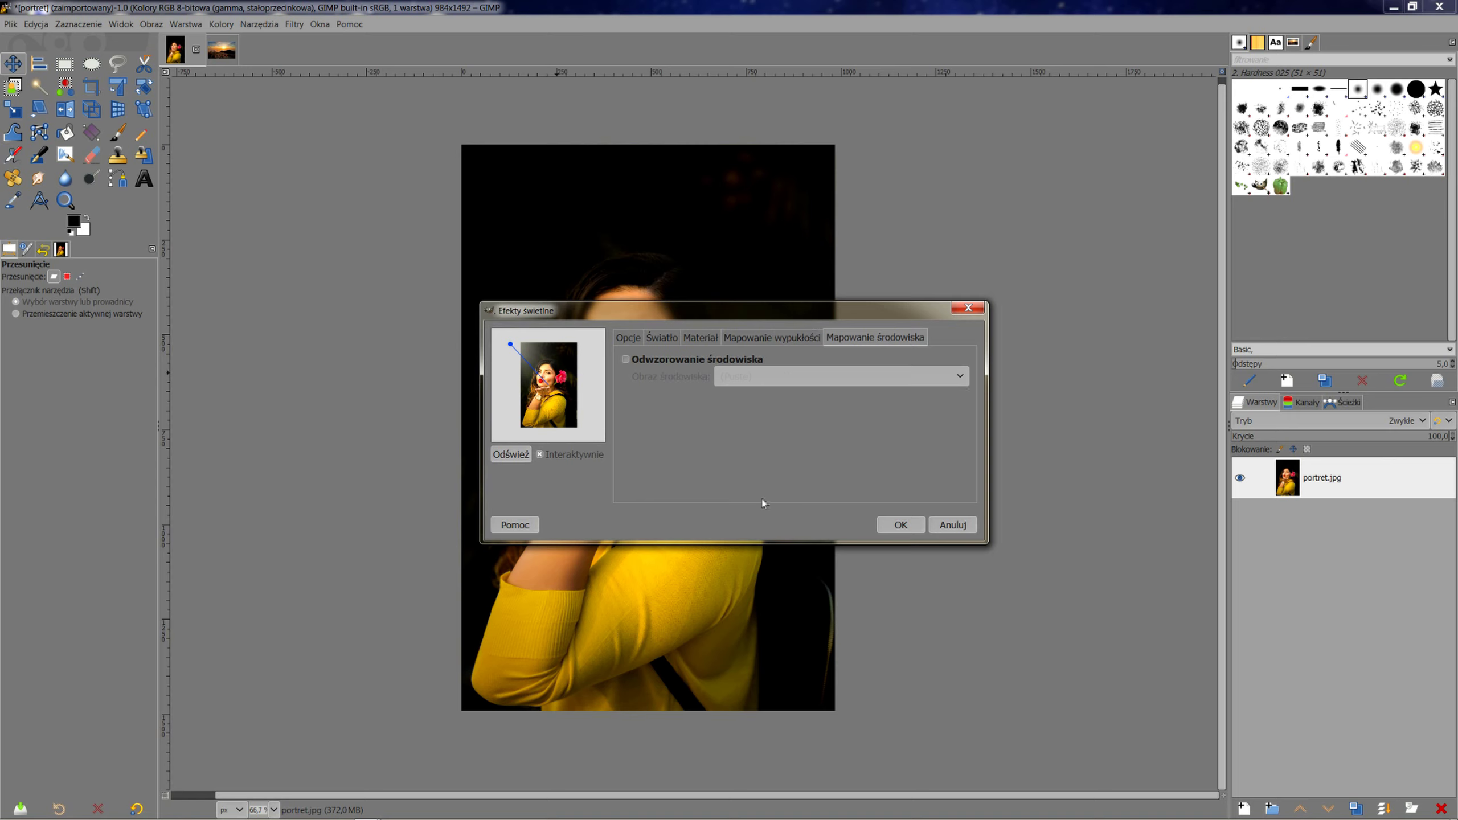
{"action": "left_click", "coordinate": [901, 526]}
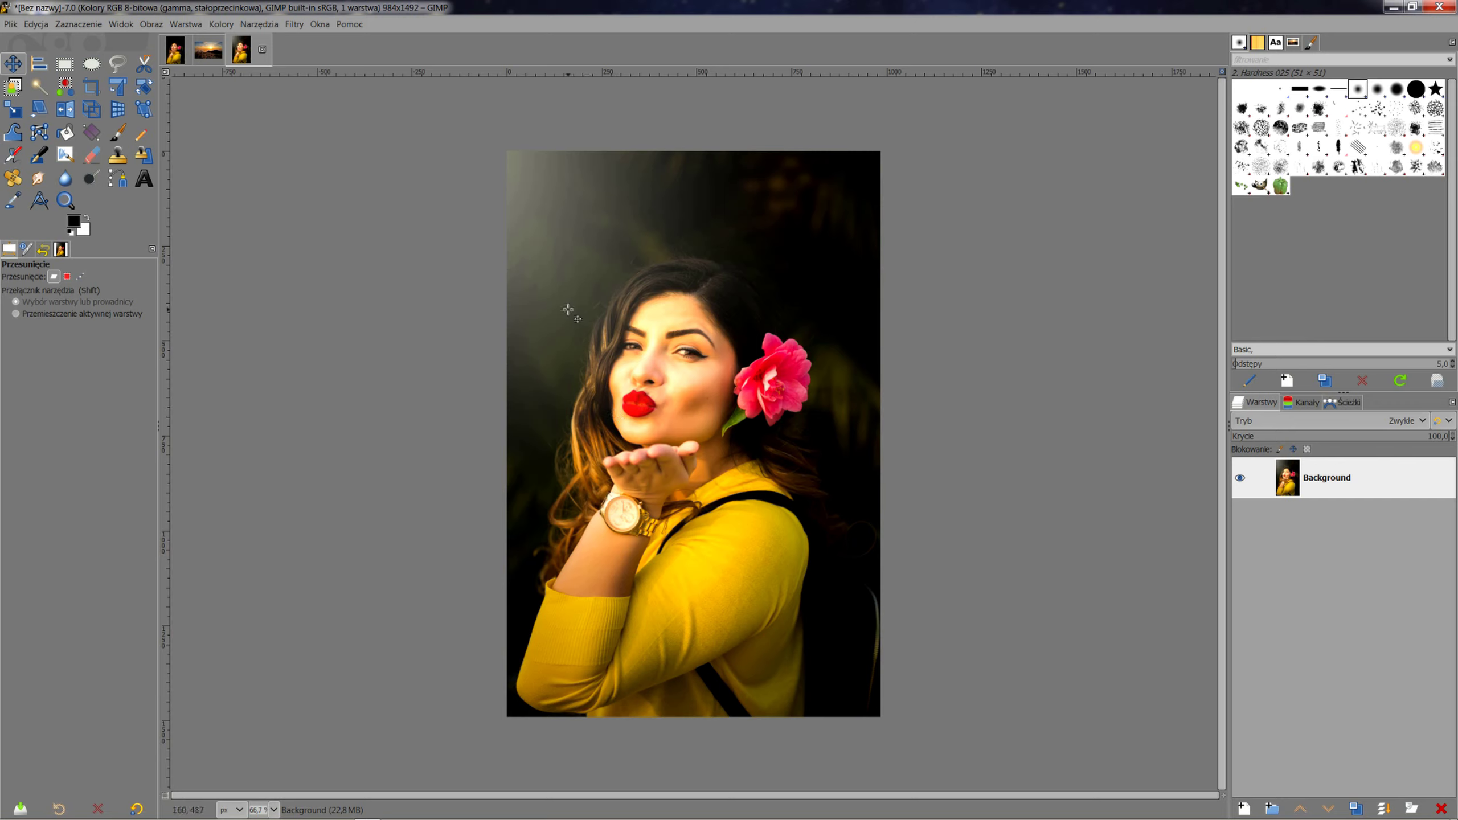
- Cancel closing the softly lit copy, compare it with the original, and return to portret
{"action": "left_click", "coordinate": [264, 51]}
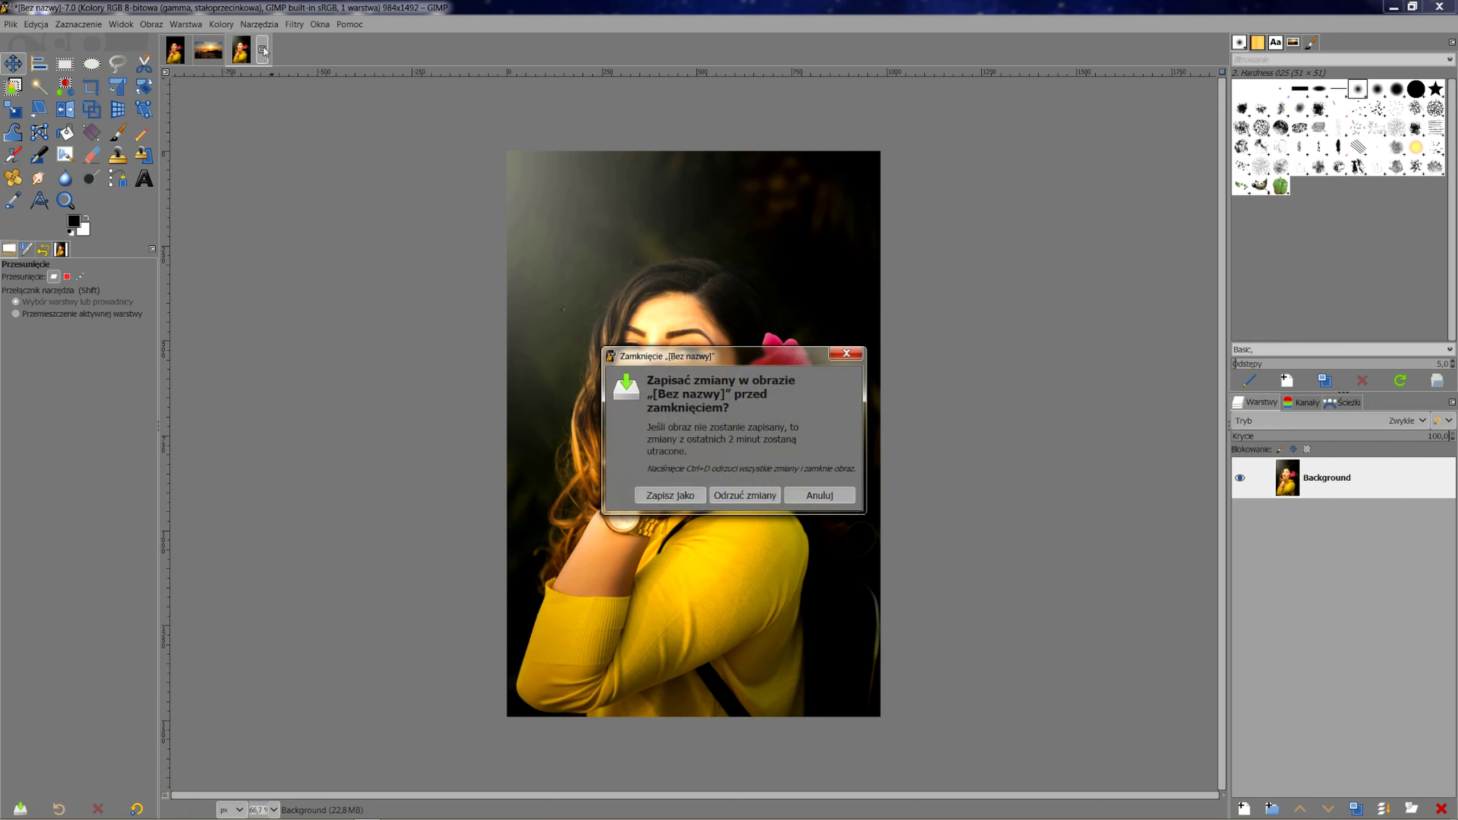
{"action": "left_click", "coordinate": [820, 495]}
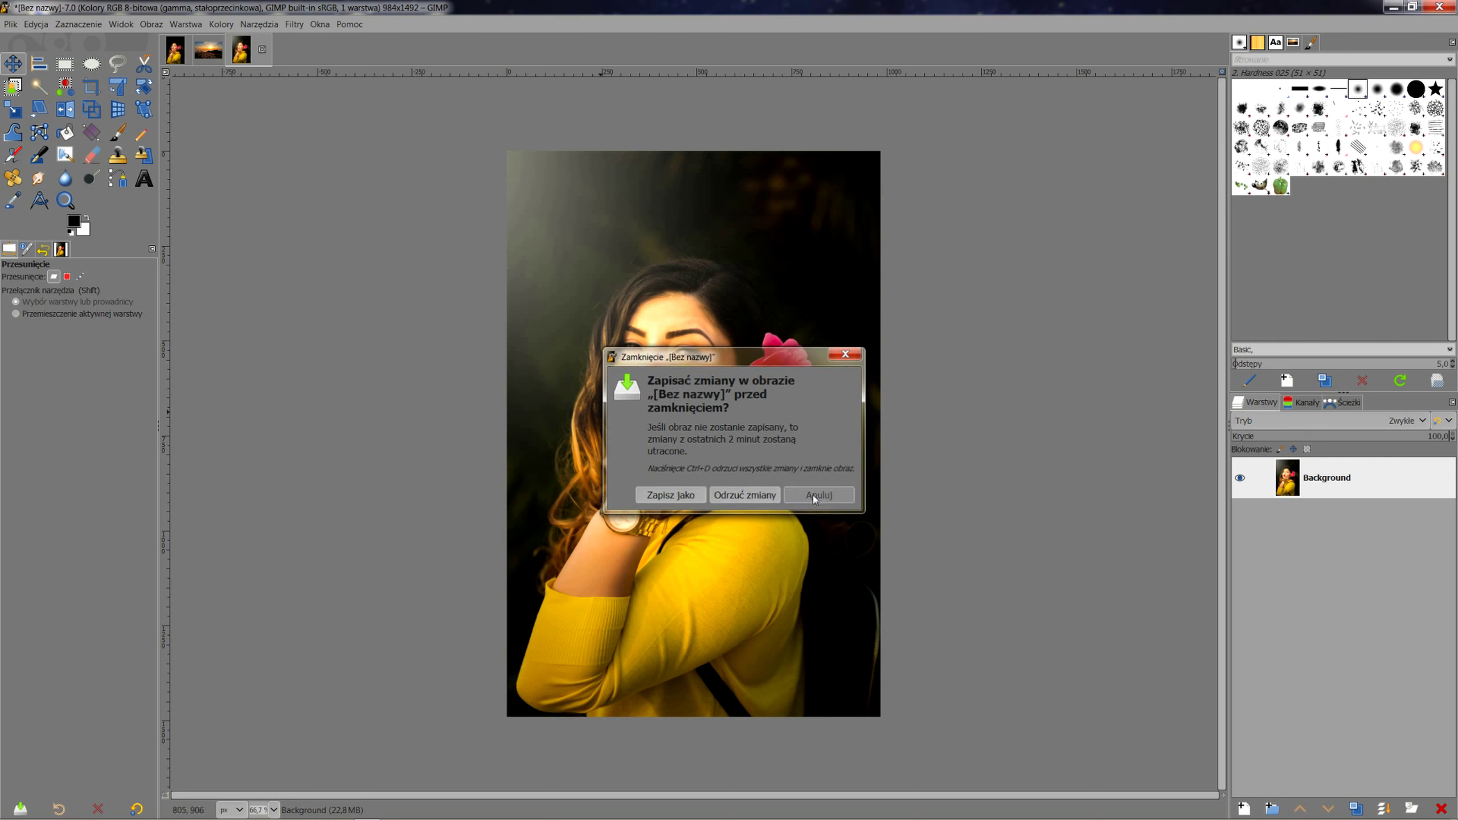
{"action": "left_click", "coordinate": [174, 50]}
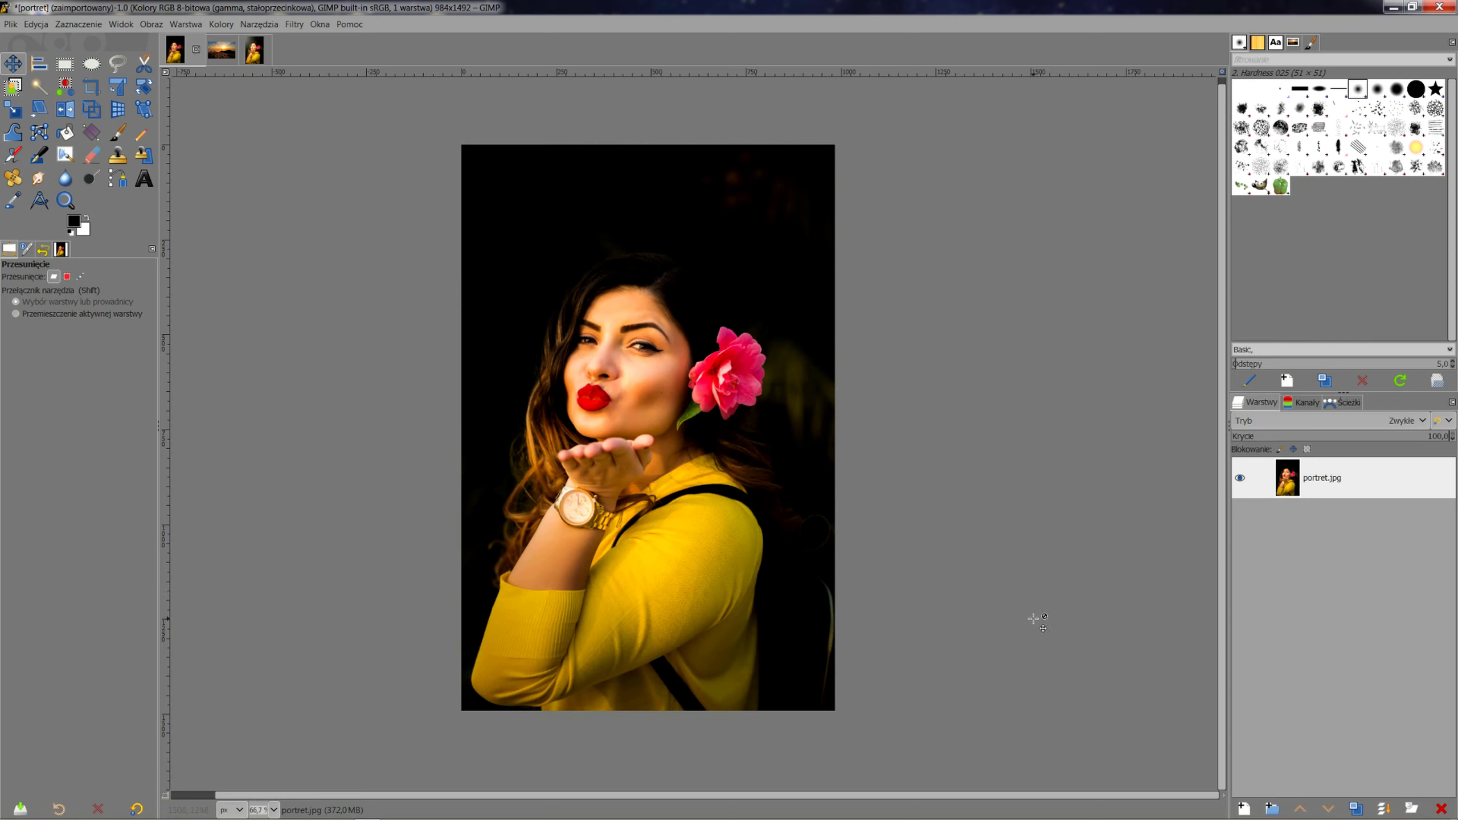
{"action": "left_click", "coordinate": [256, 50]}
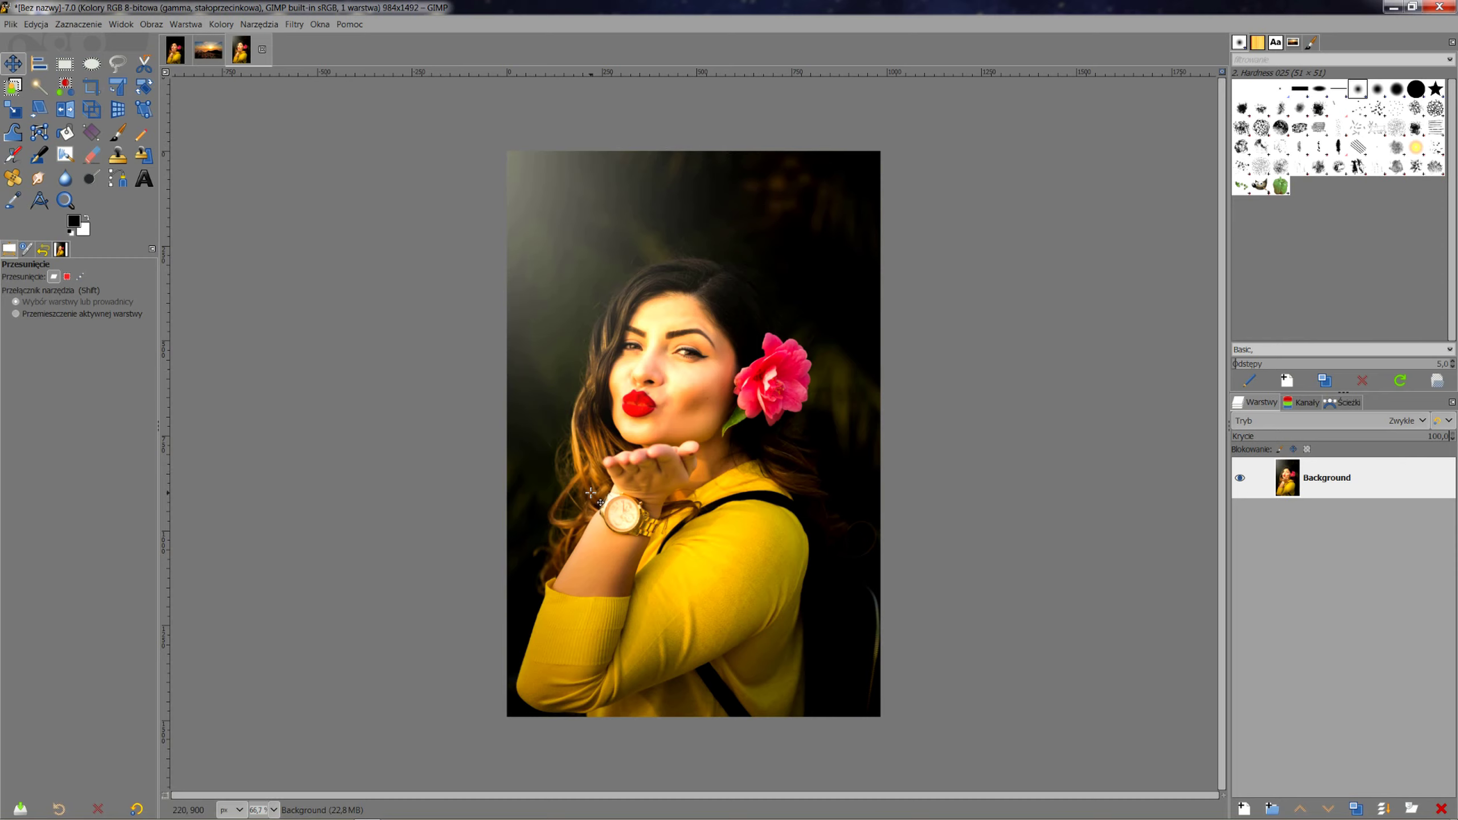
{"action": "left_click", "coordinate": [176, 51]}
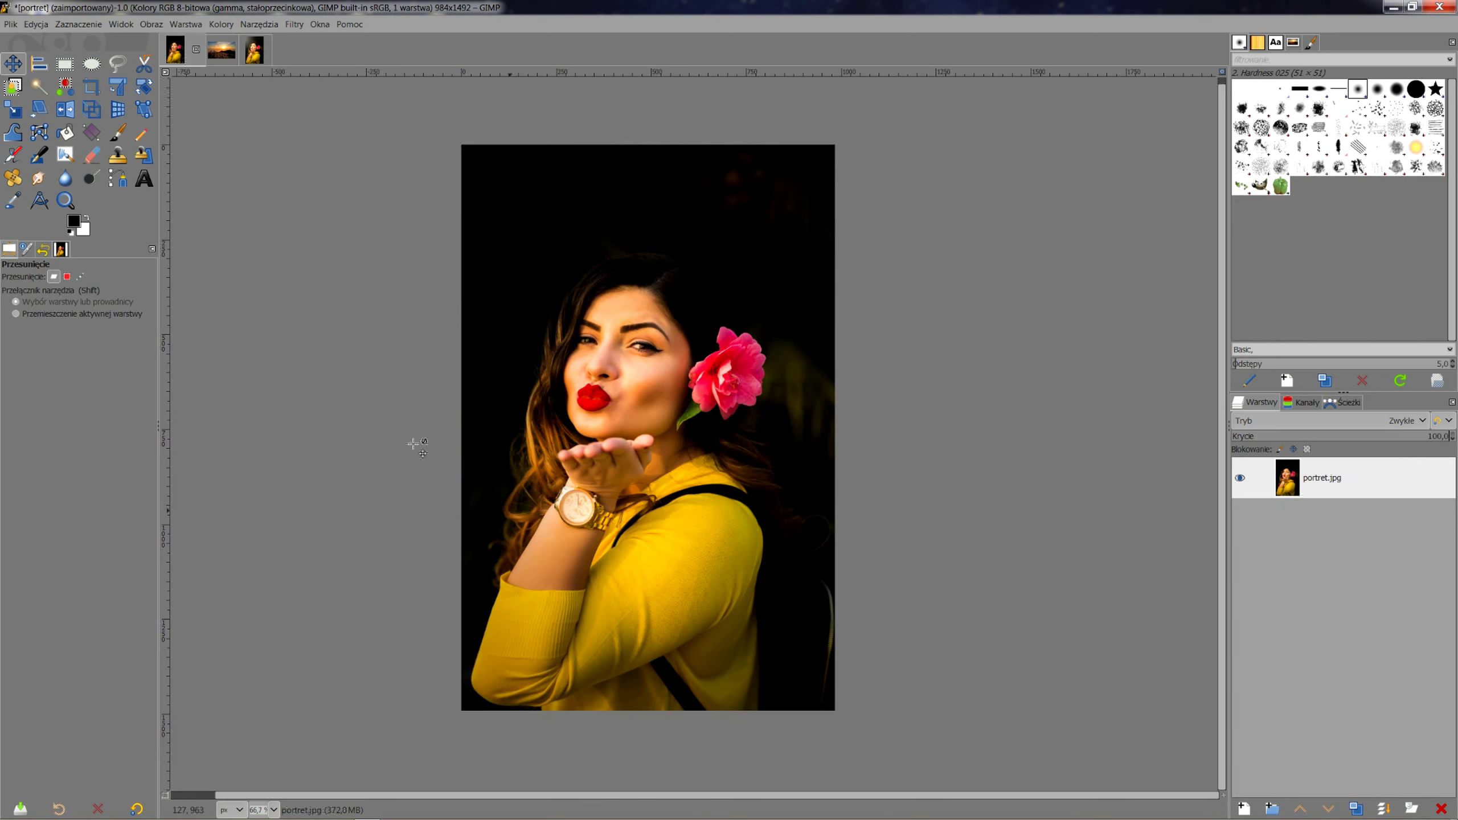
- Add a transparent layer above the portrait and set the foreground colour to dark red
{"action": "left_click", "coordinate": [1242, 808]}
{"action": "left_click", "coordinate": [1369, 802]}
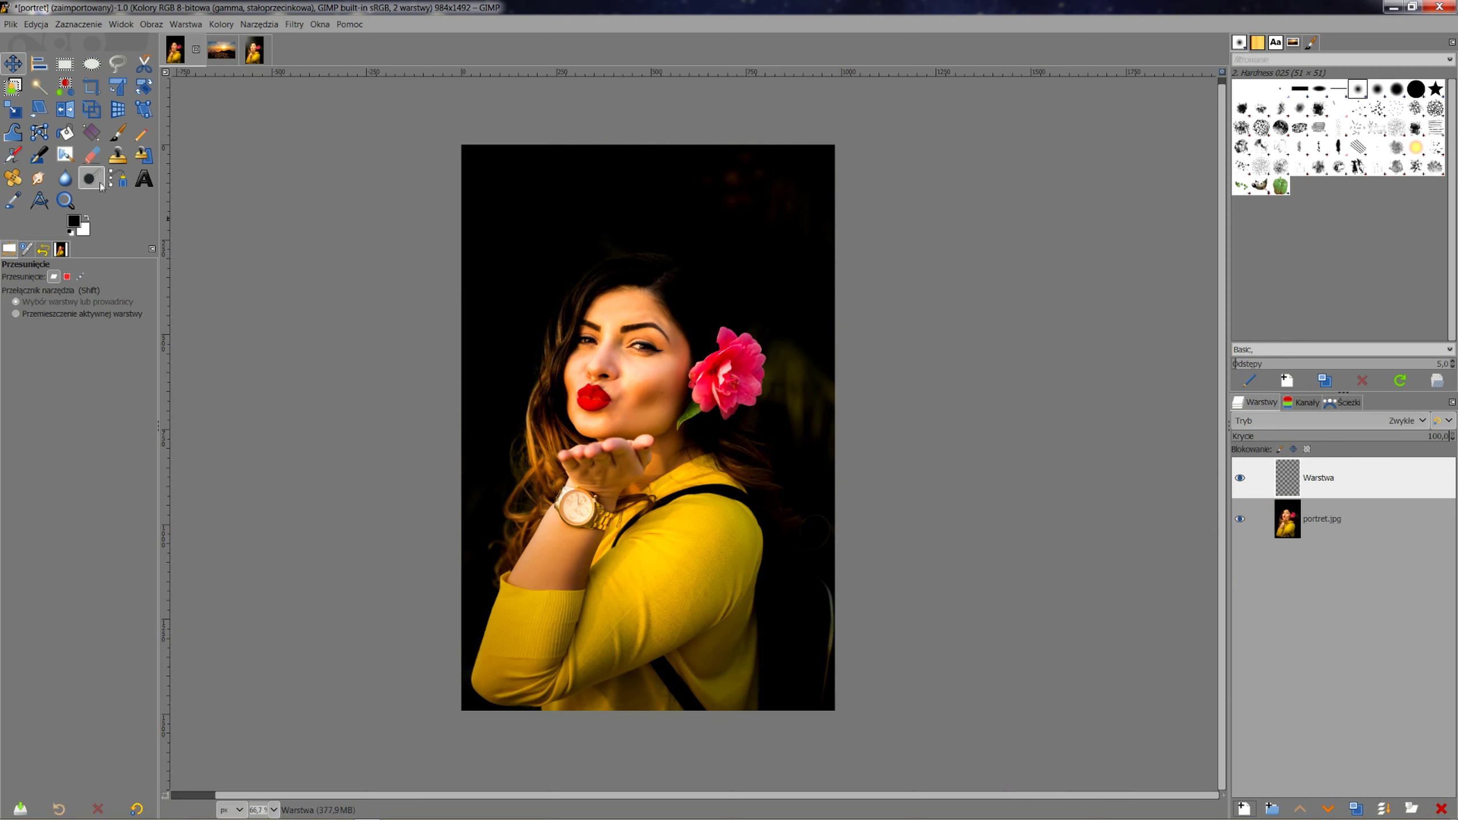
{"action": "left_click", "coordinate": [90, 133]}
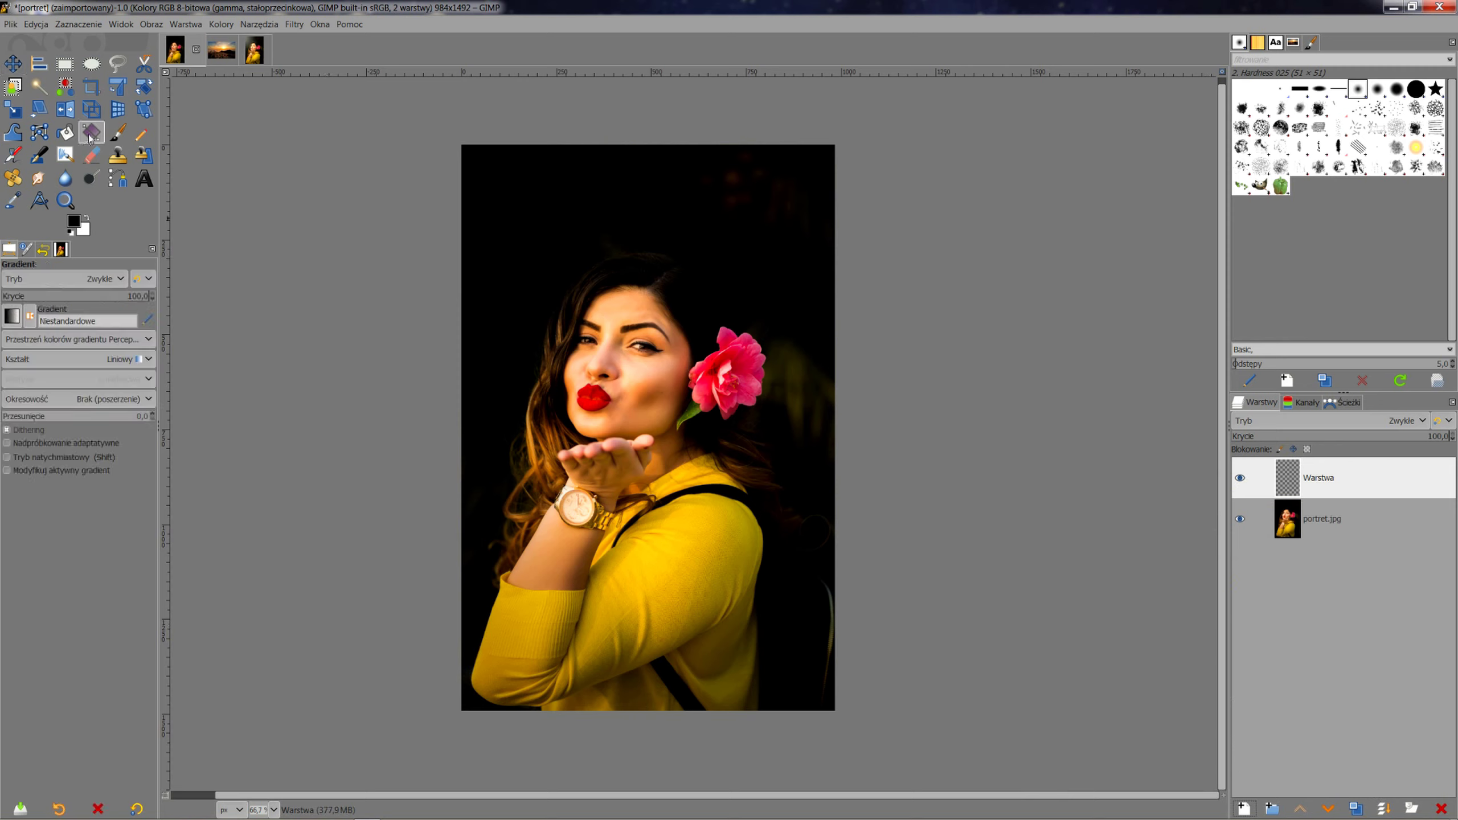
{"action": "left_click", "coordinate": [74, 222]}
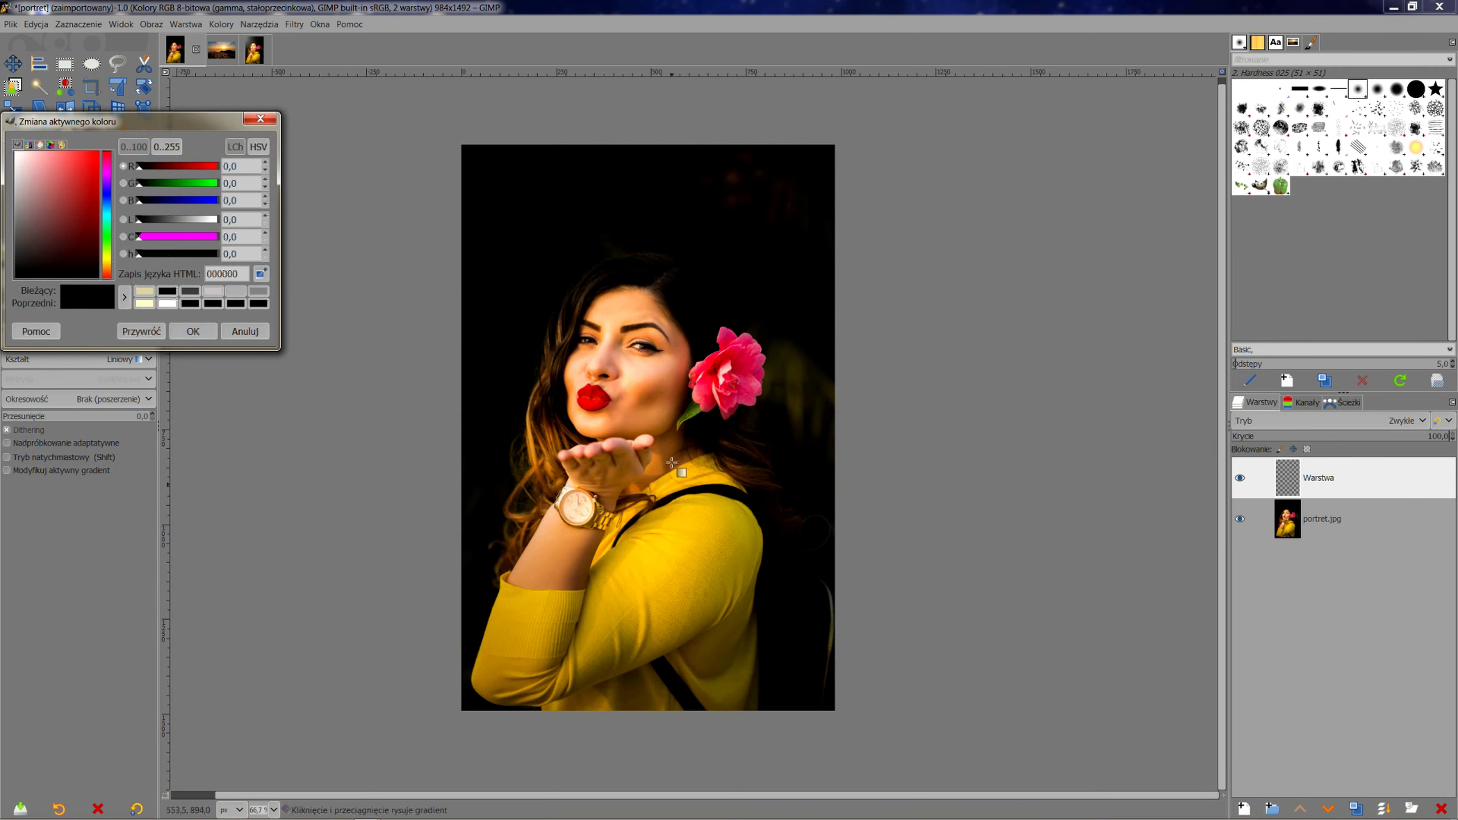
{"action": "left_click", "coordinate": [76, 234]}
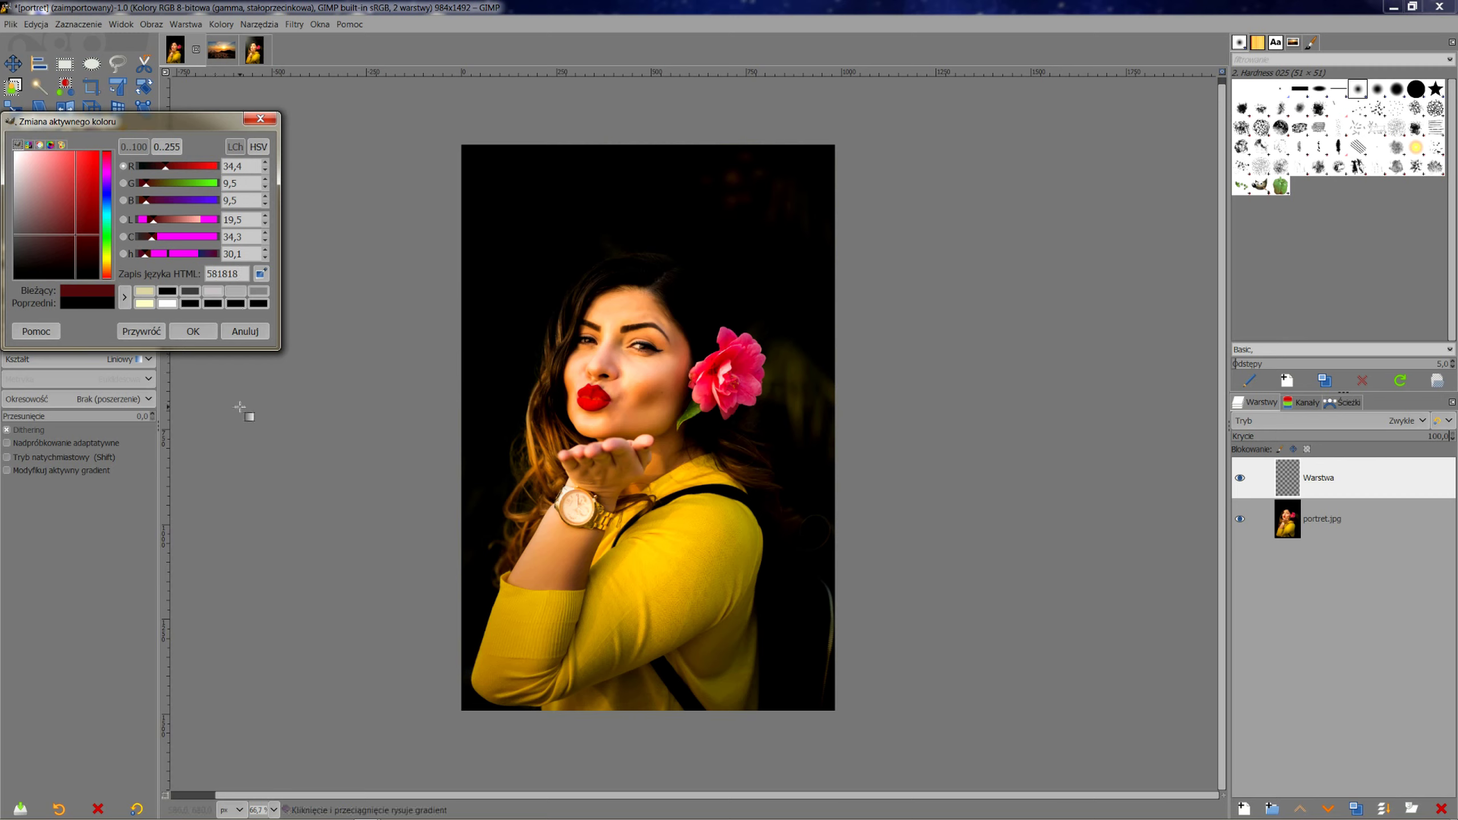
{"action": "left_click", "coordinate": [193, 332]}
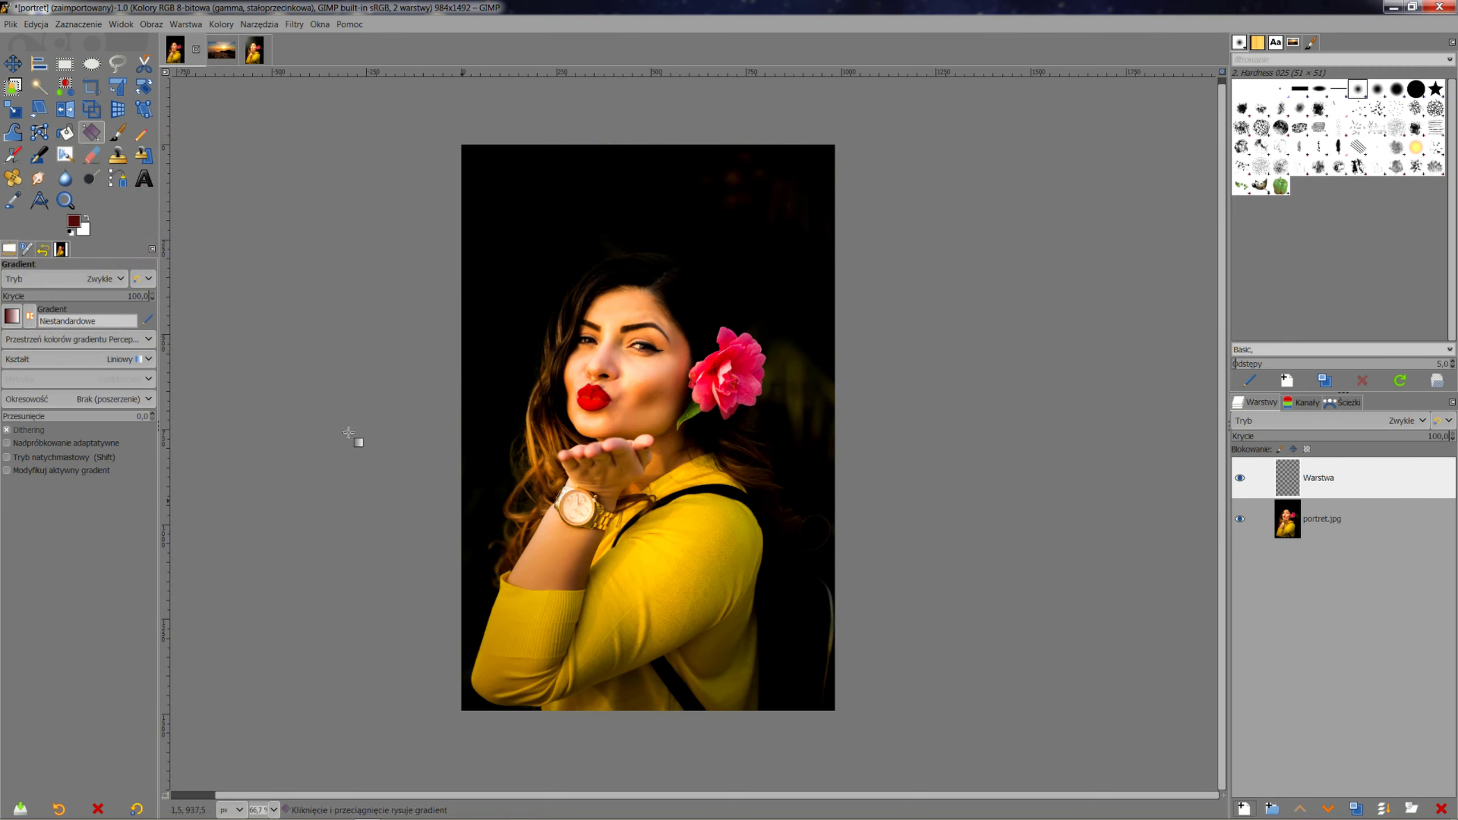
- Drag a diagonal white-to-dark-red gradient across the layer, toggling its visibility to check
{"action": "left_click_drag", "start_coordinate": [769, 645], "coordinate": [598, 411]}
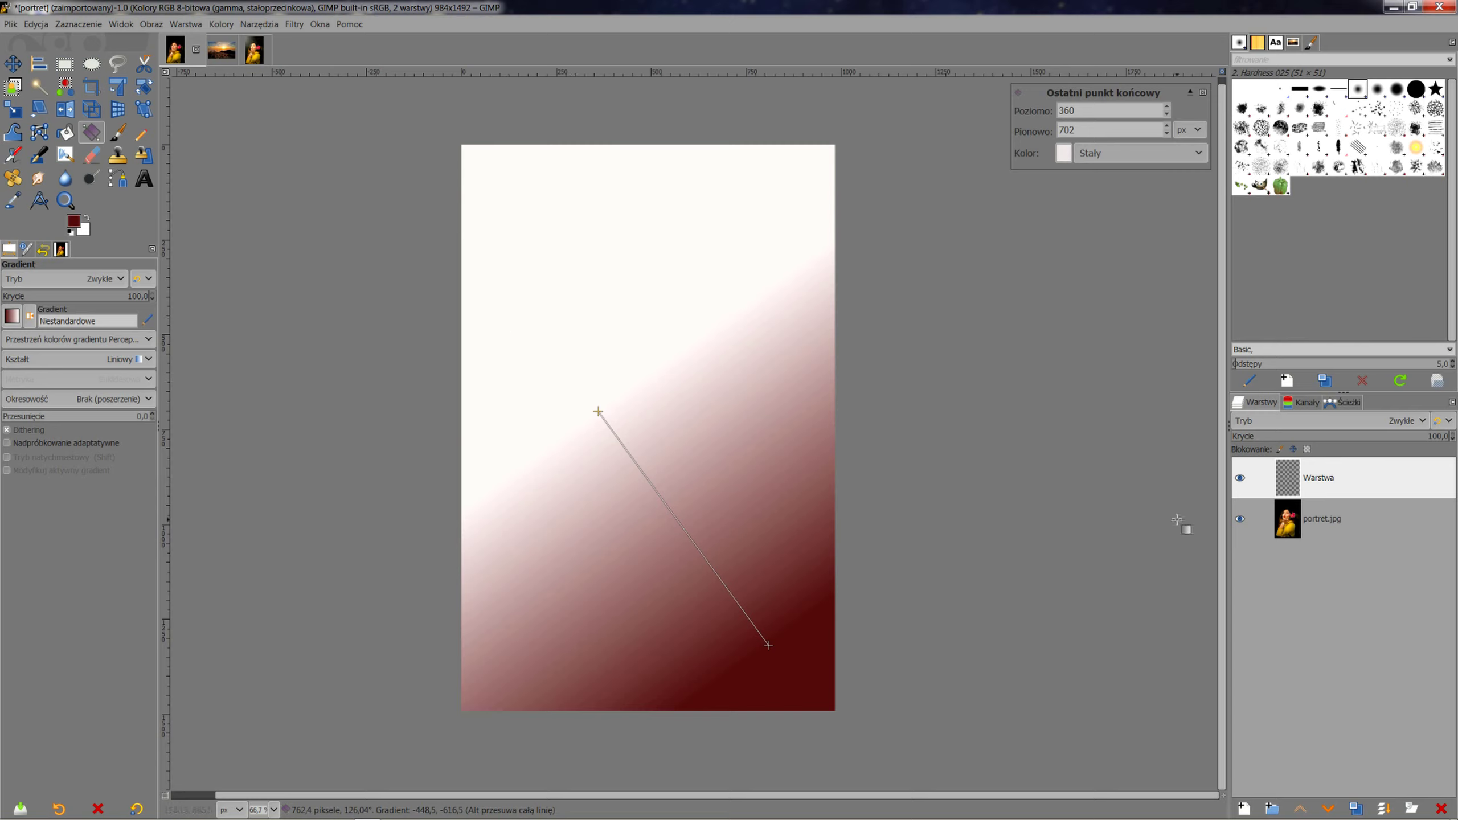
{"action": "left_click", "coordinate": [1240, 478]}
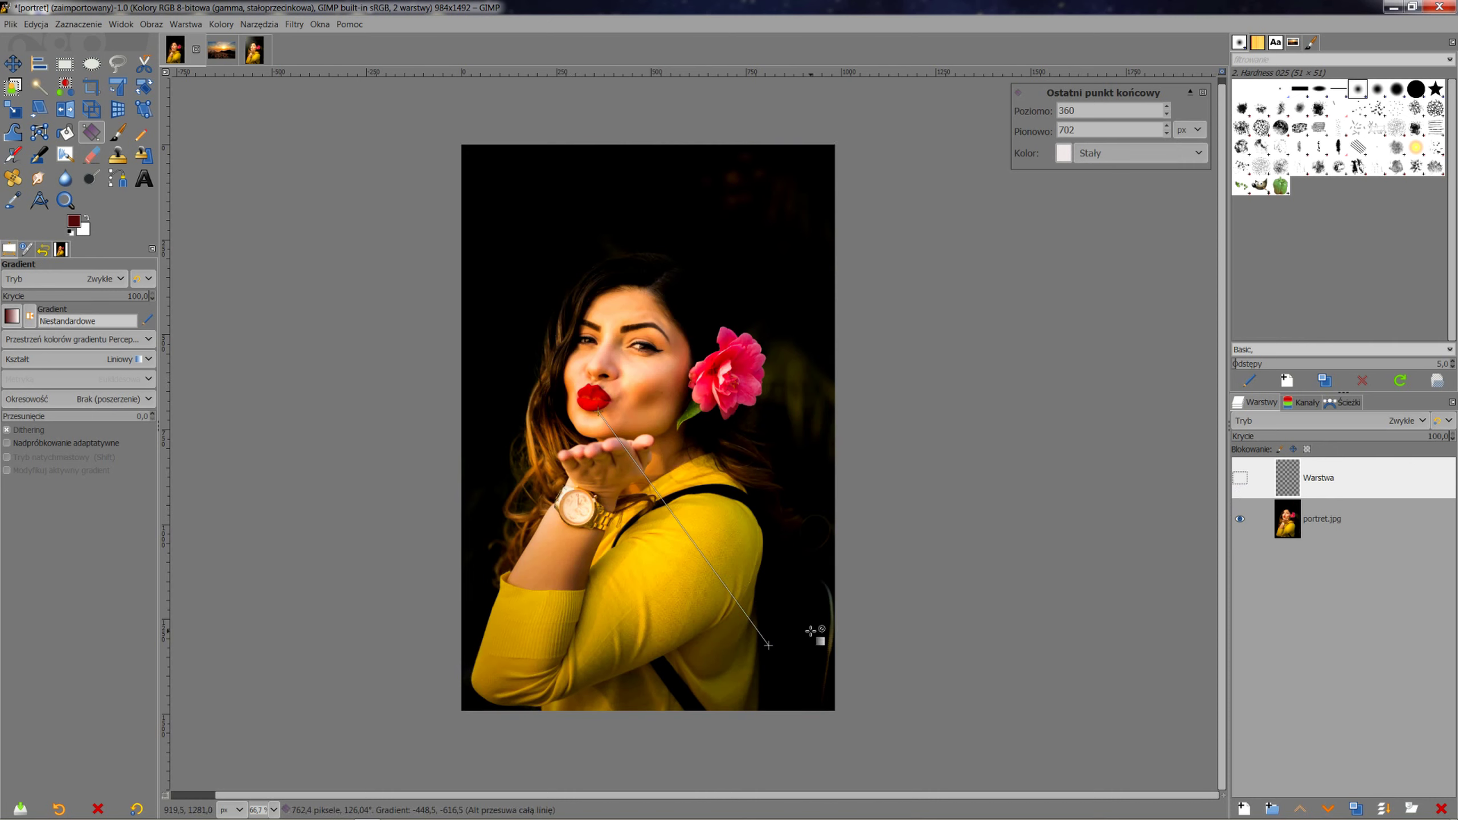
{"action": "left_click", "coordinate": [1240, 479]}
- Set the gradient layer to Multiply, nudge its start point and shift the midpoint to 68,01
{"action": "left_click", "coordinate": [1367, 425]}
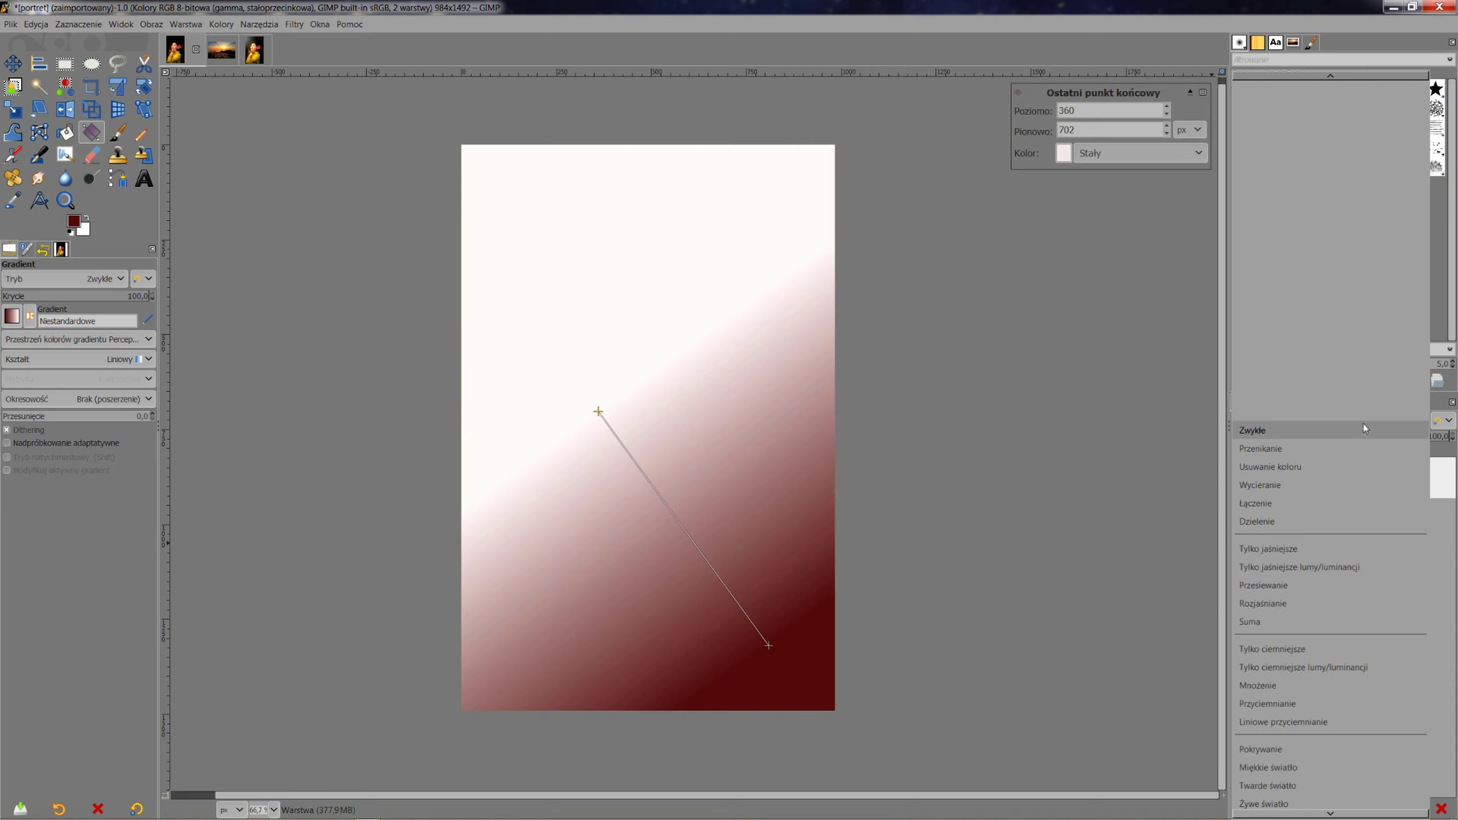
{"action": "left_click", "coordinate": [1260, 683]}
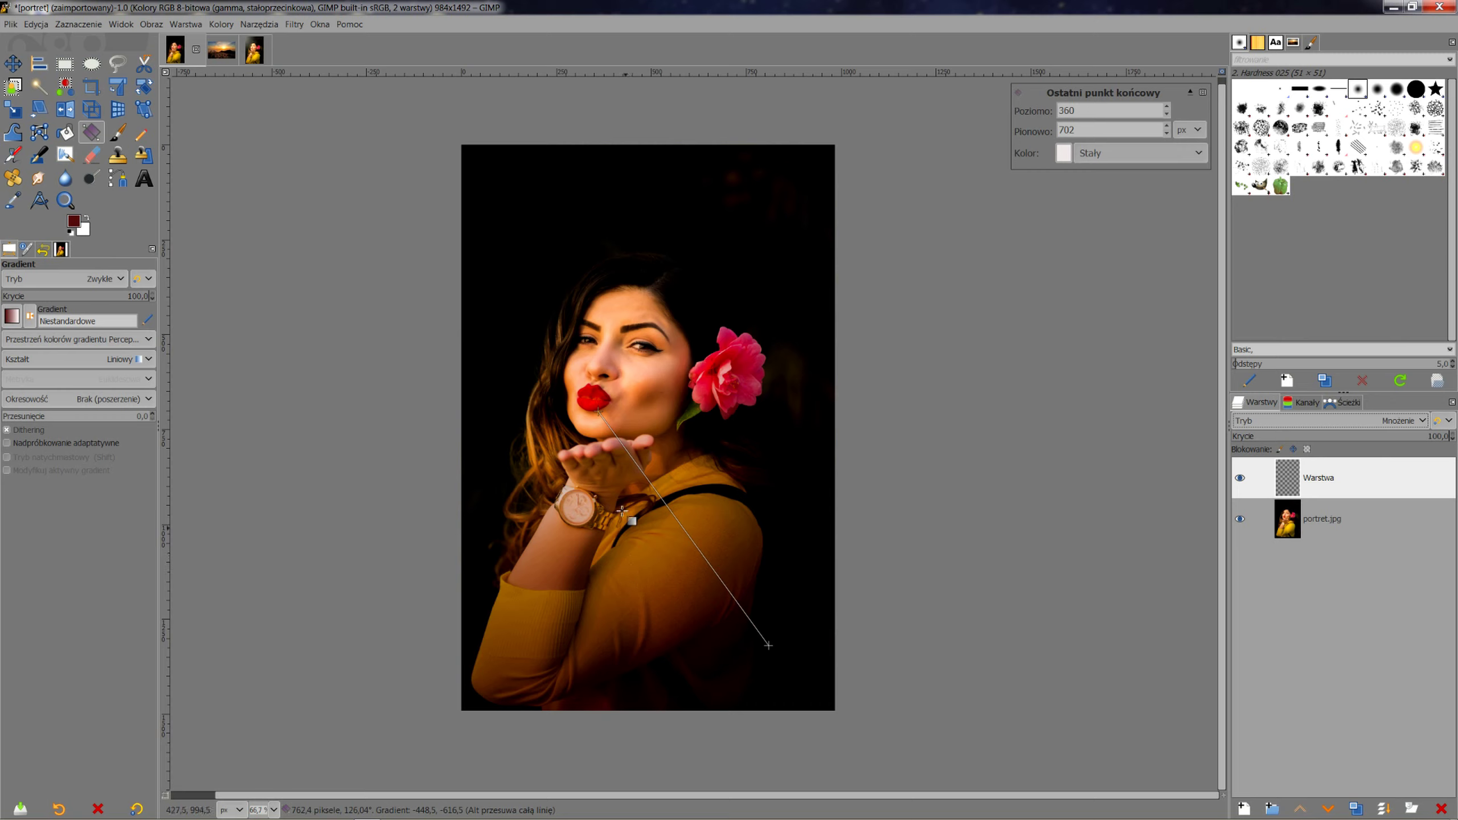
{"action": "mouse_move", "coordinate": [598, 411]}
{"action": "left_mouse_down"}
{"action": "mouse_move", "coordinate": [610, 430]}
{"action": "mouse_move", "coordinate": [594, 412]}
{"action": "left_mouse_up"}
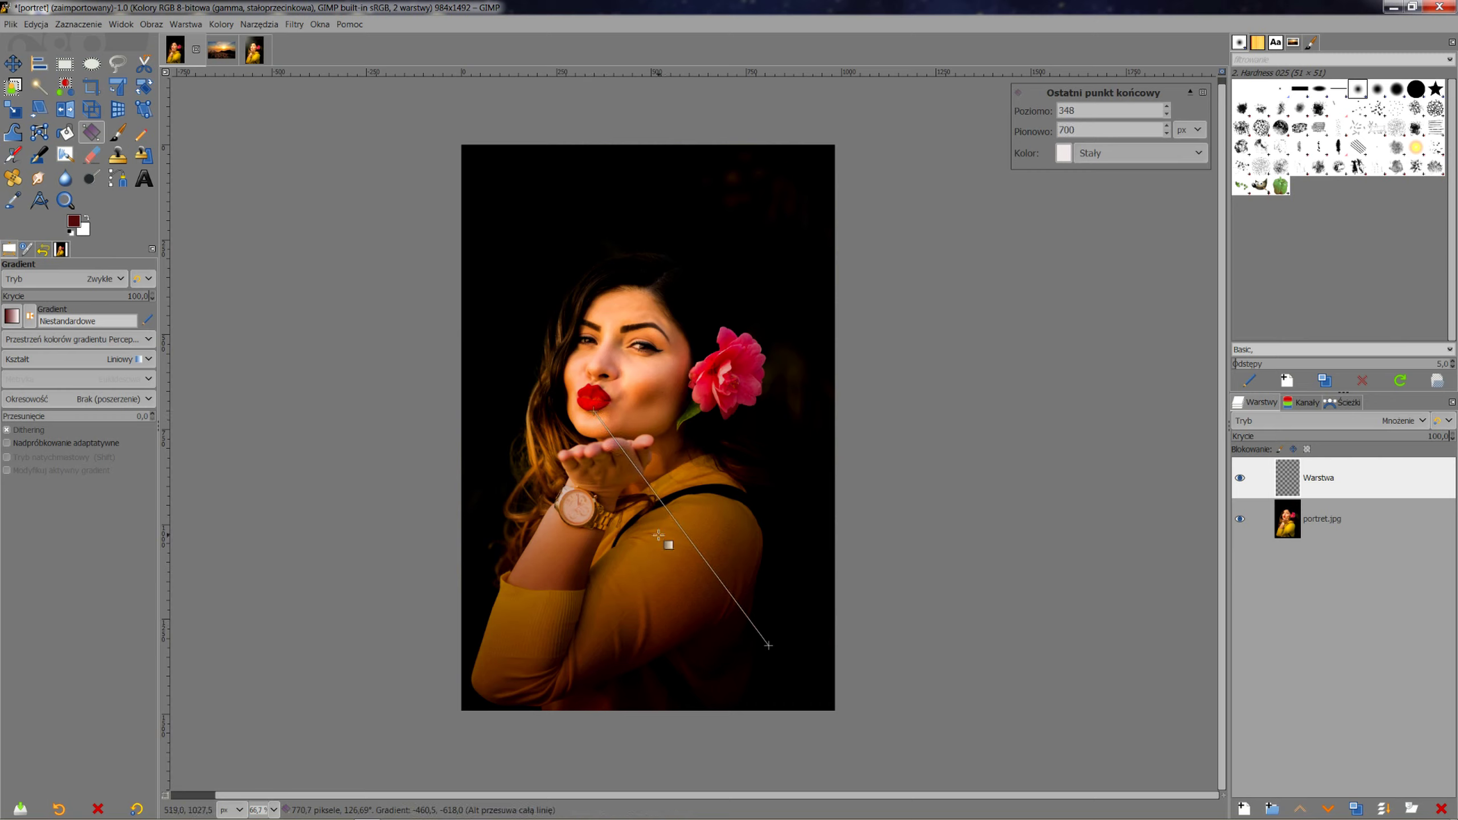
{"action": "left_click_drag", "start_coordinate": [671, 520], "coordinate": [650, 485]}
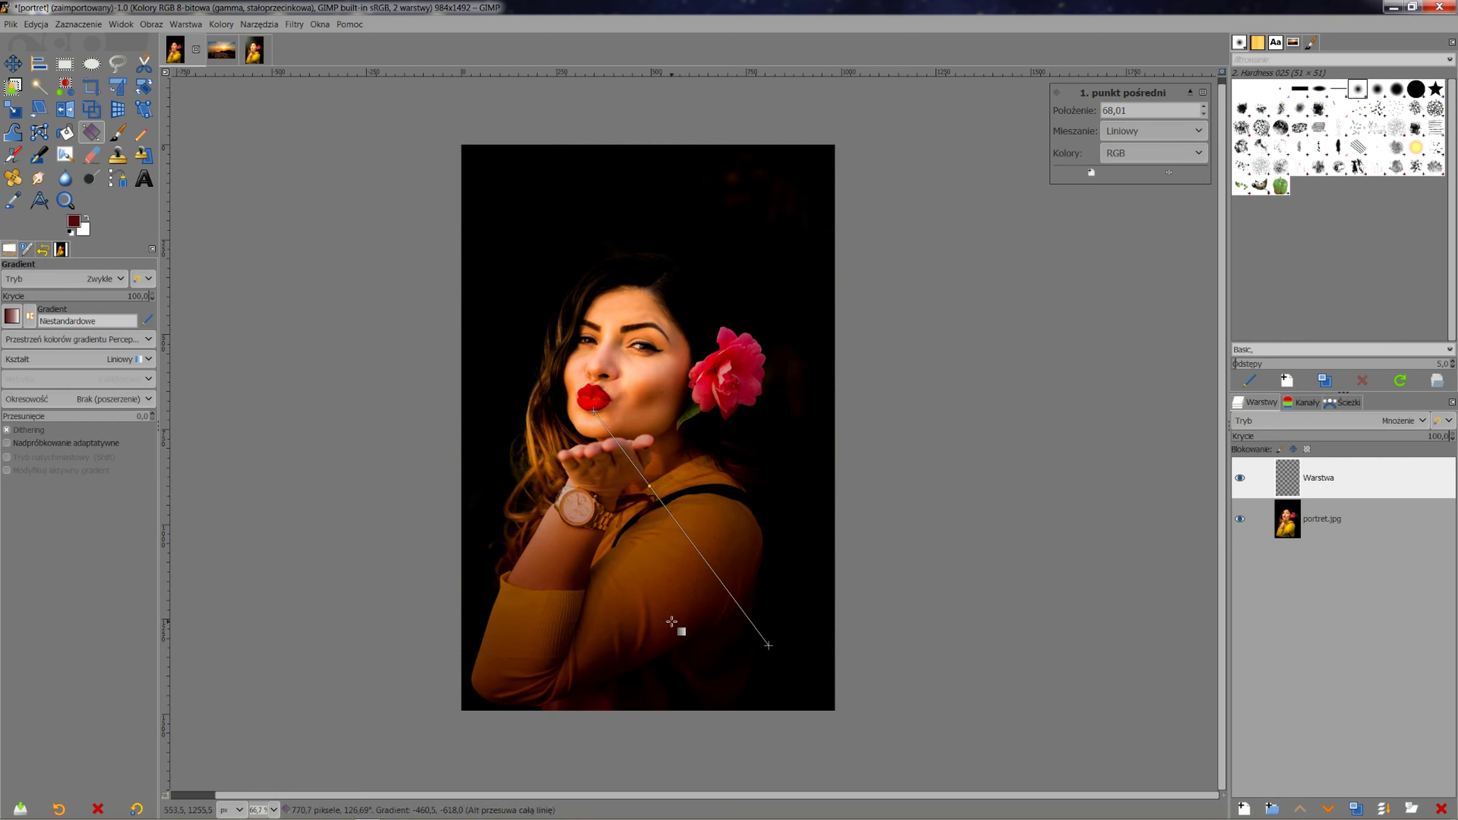
{"action": "left_click", "coordinate": [12, 63]}
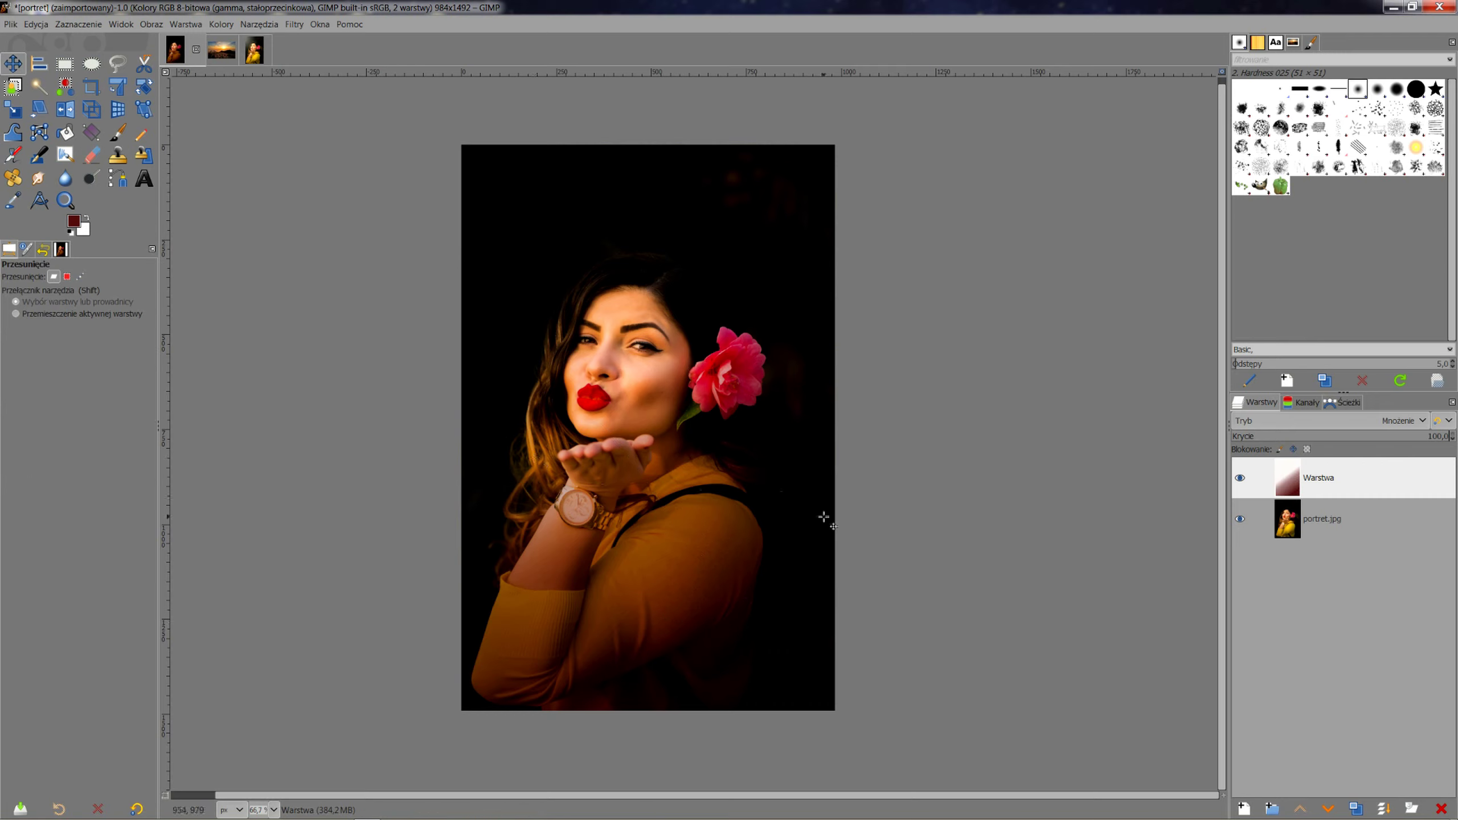
- Add layer Warstwa #1, fill it with grey 808080, and blend it in Soft light mode
{"action": "left_click", "coordinate": [1245, 808]}
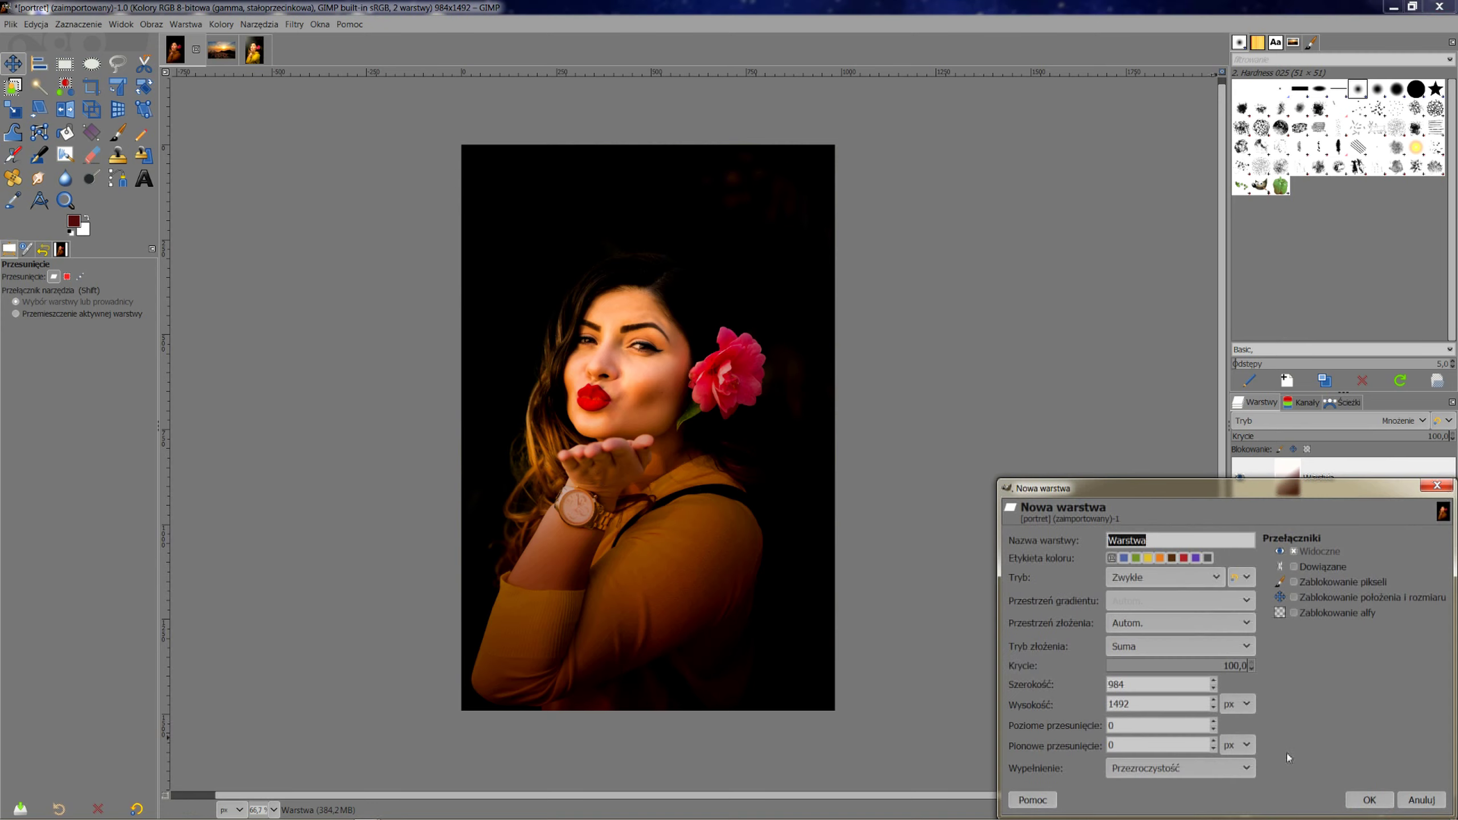
{"action": "left_click", "coordinate": [1370, 800]}
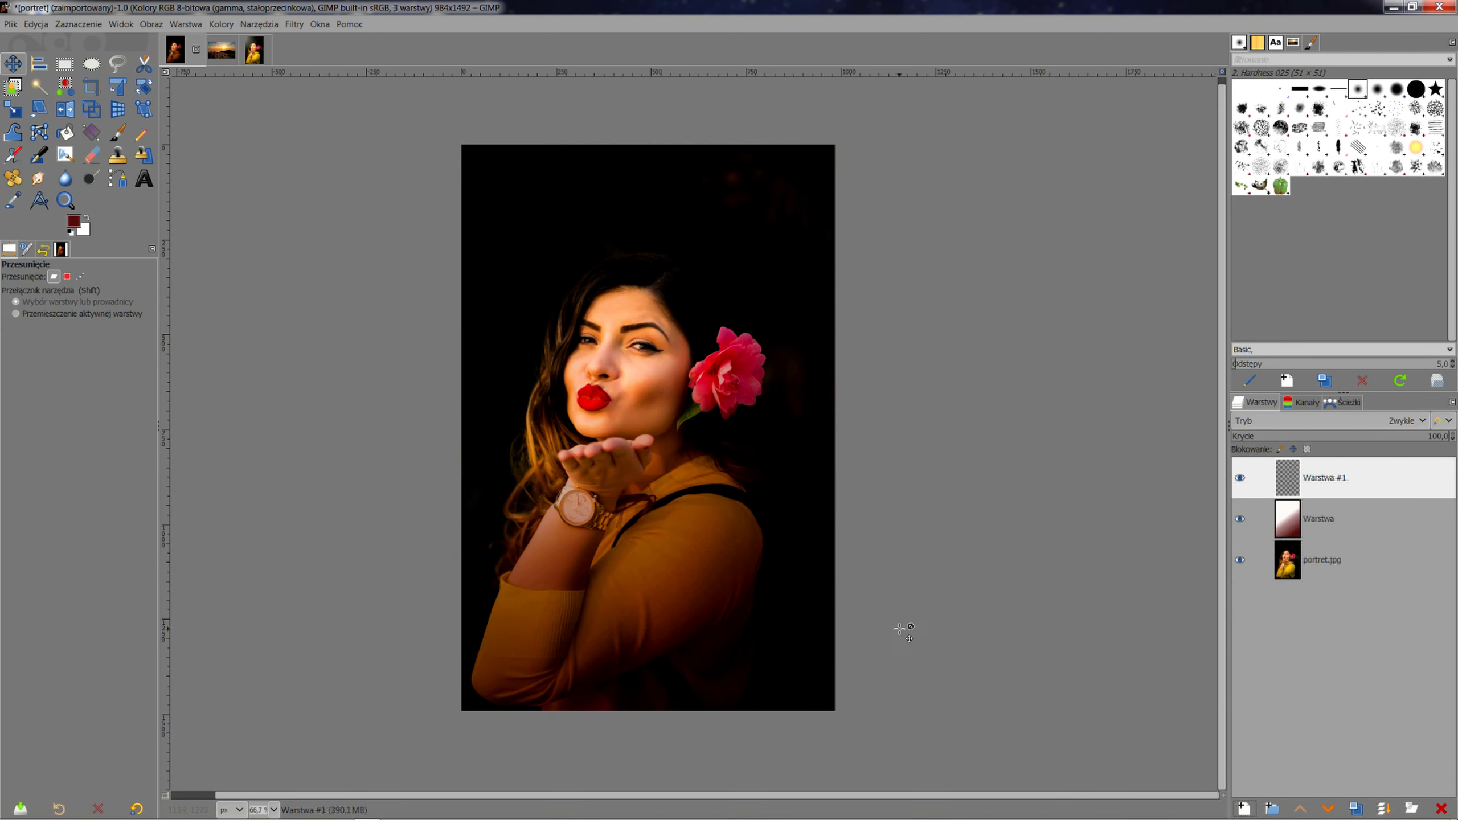
{"action": "left_click", "coordinate": [79, 226]}
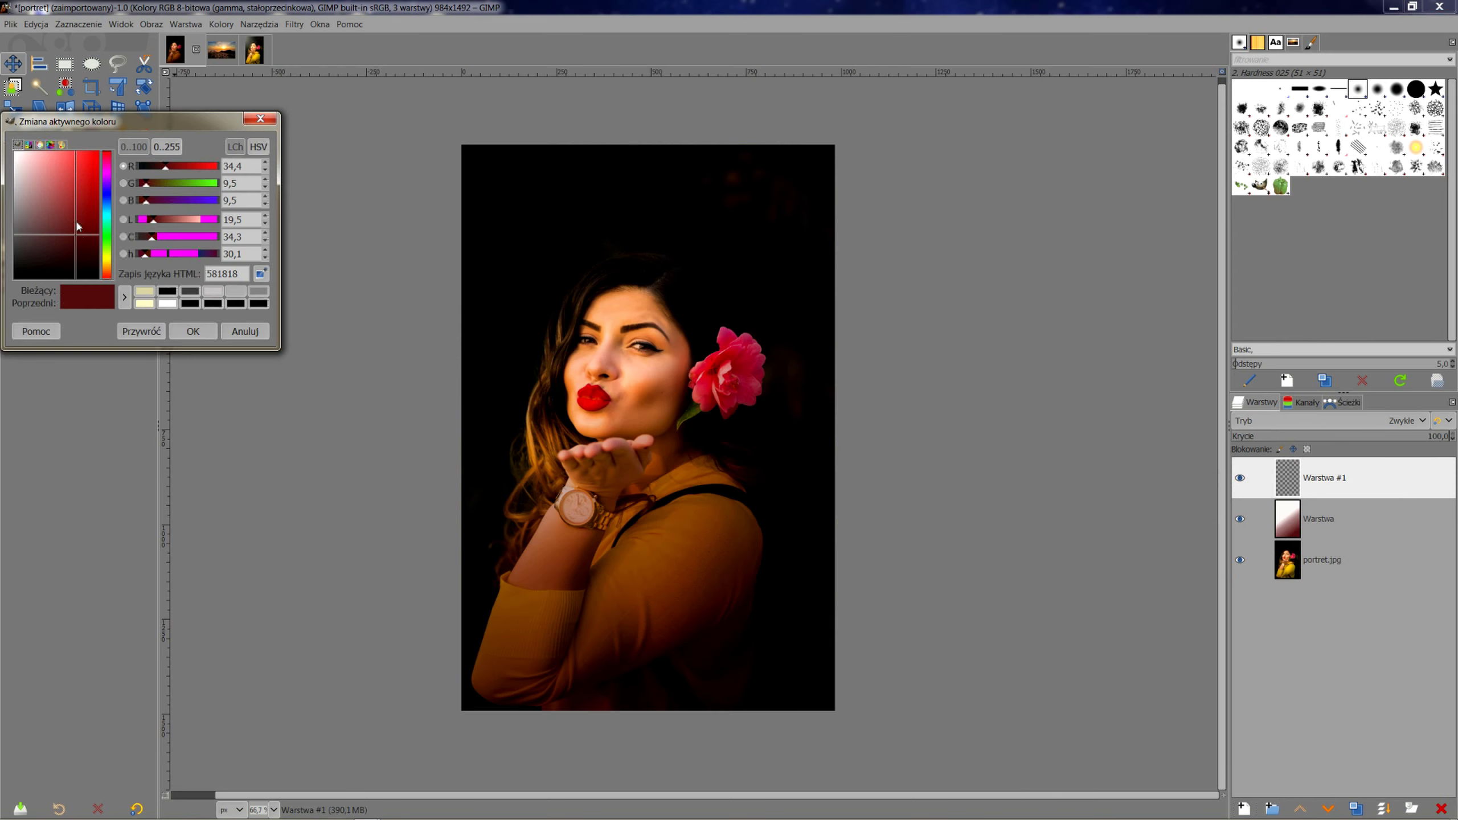
{"action": "left_click", "coordinate": [256, 293]}
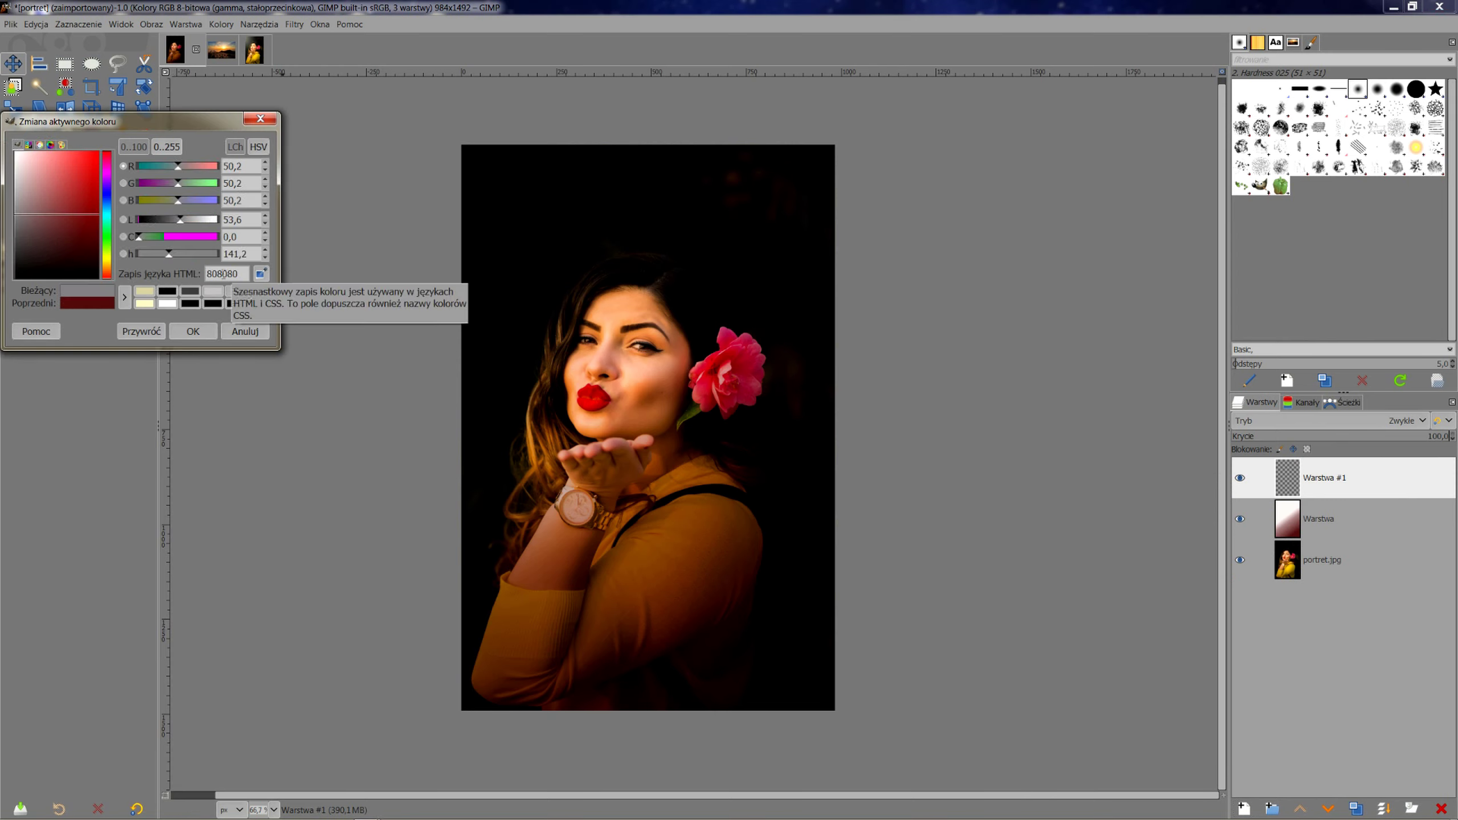
{"action": "left_click", "coordinate": [196, 331]}
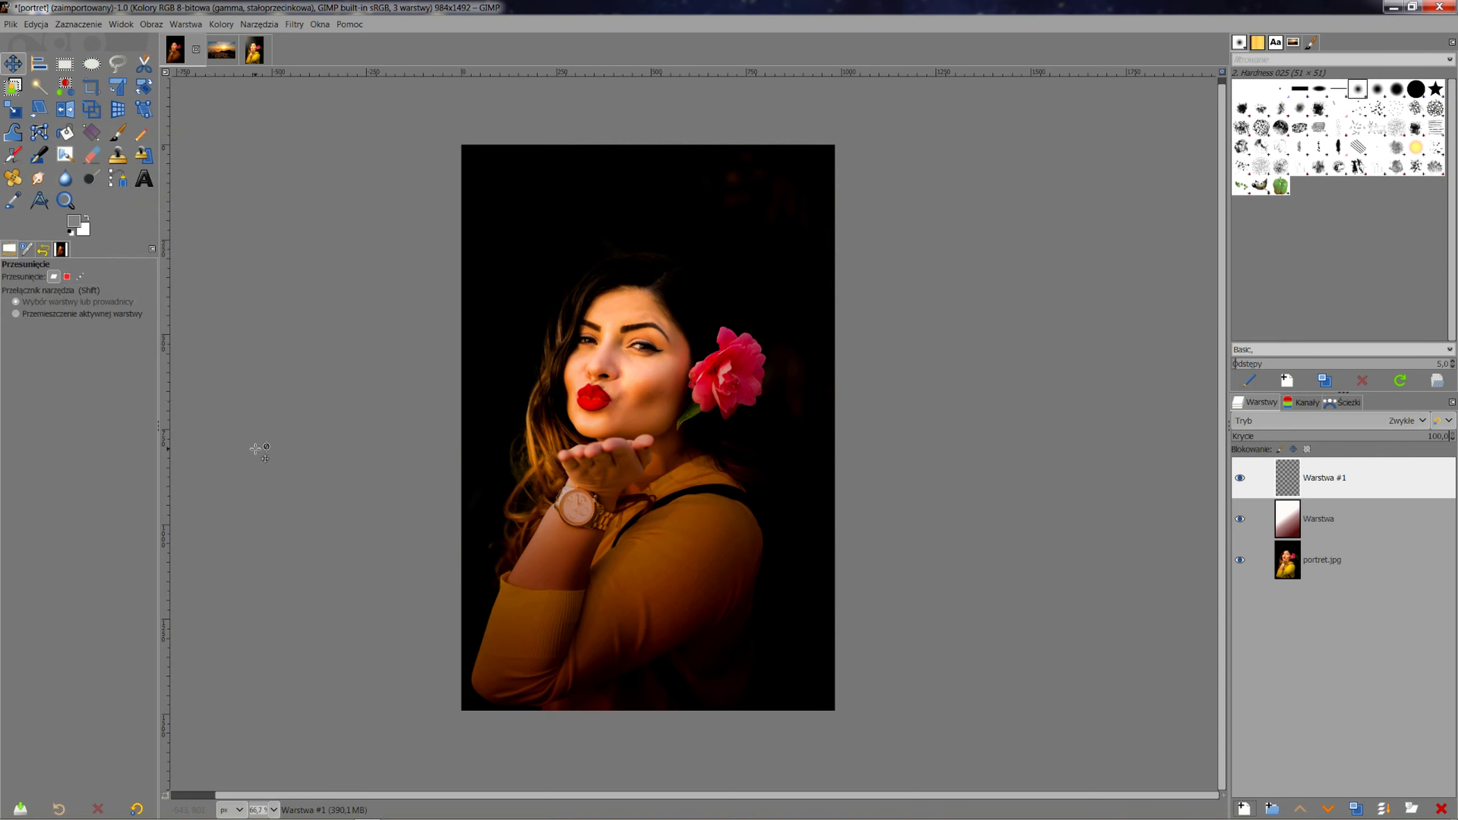
{"action": "key", "text": "ctrl+comma"}
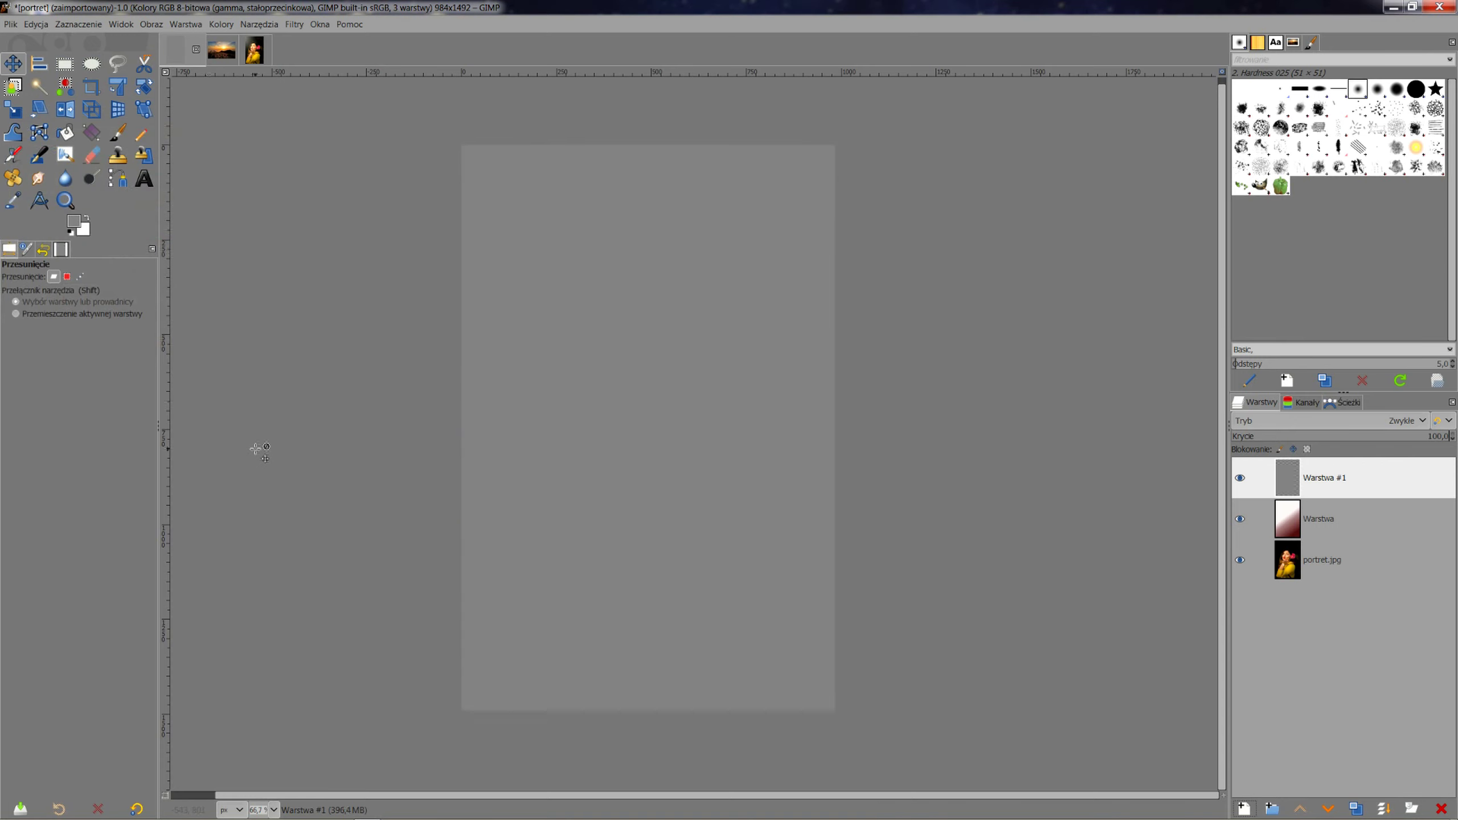
{"action": "left_click", "coordinate": [1341, 423]}
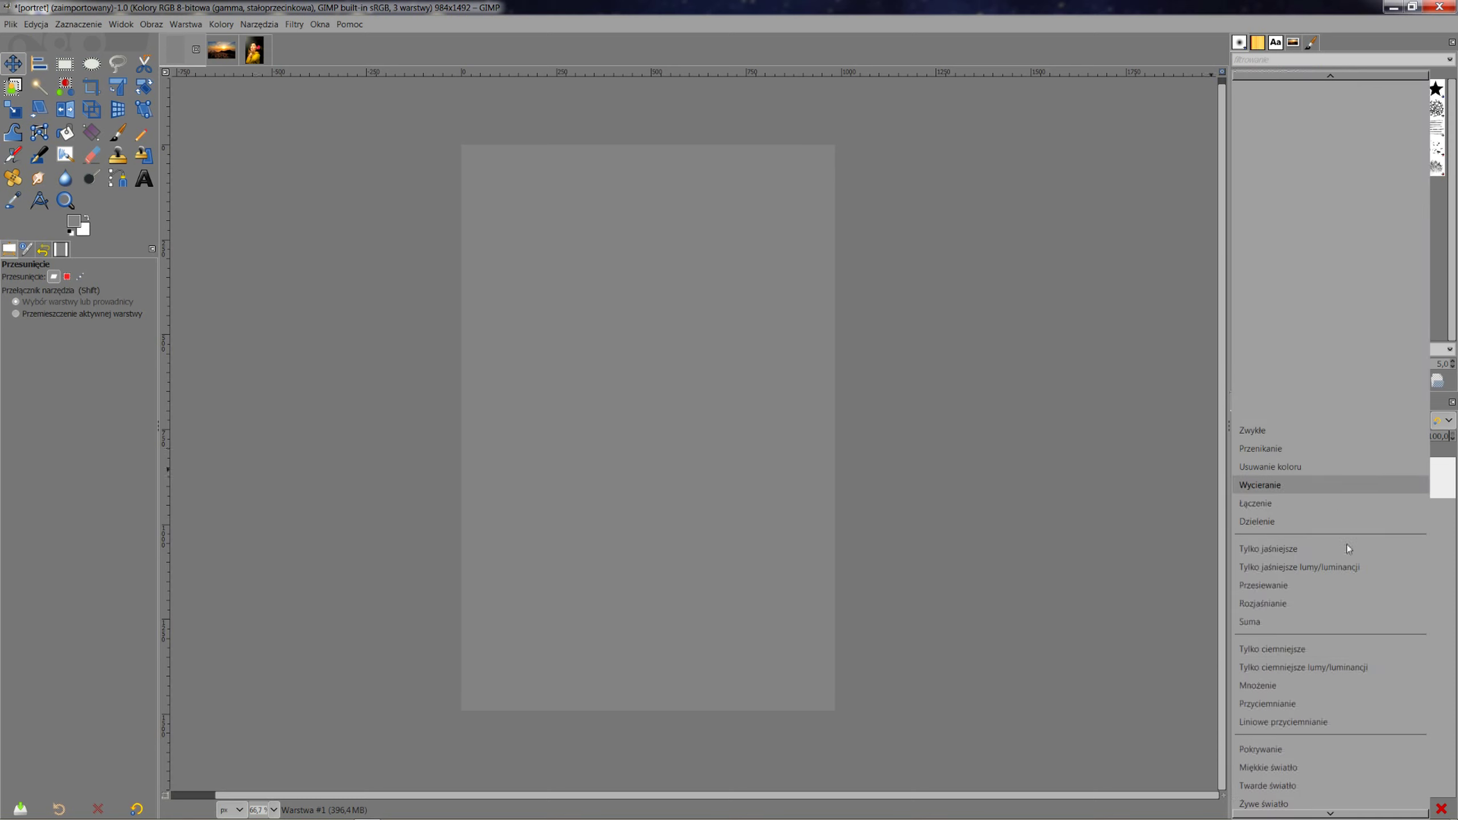
{"action": "left_click", "coordinate": [1274, 769]}
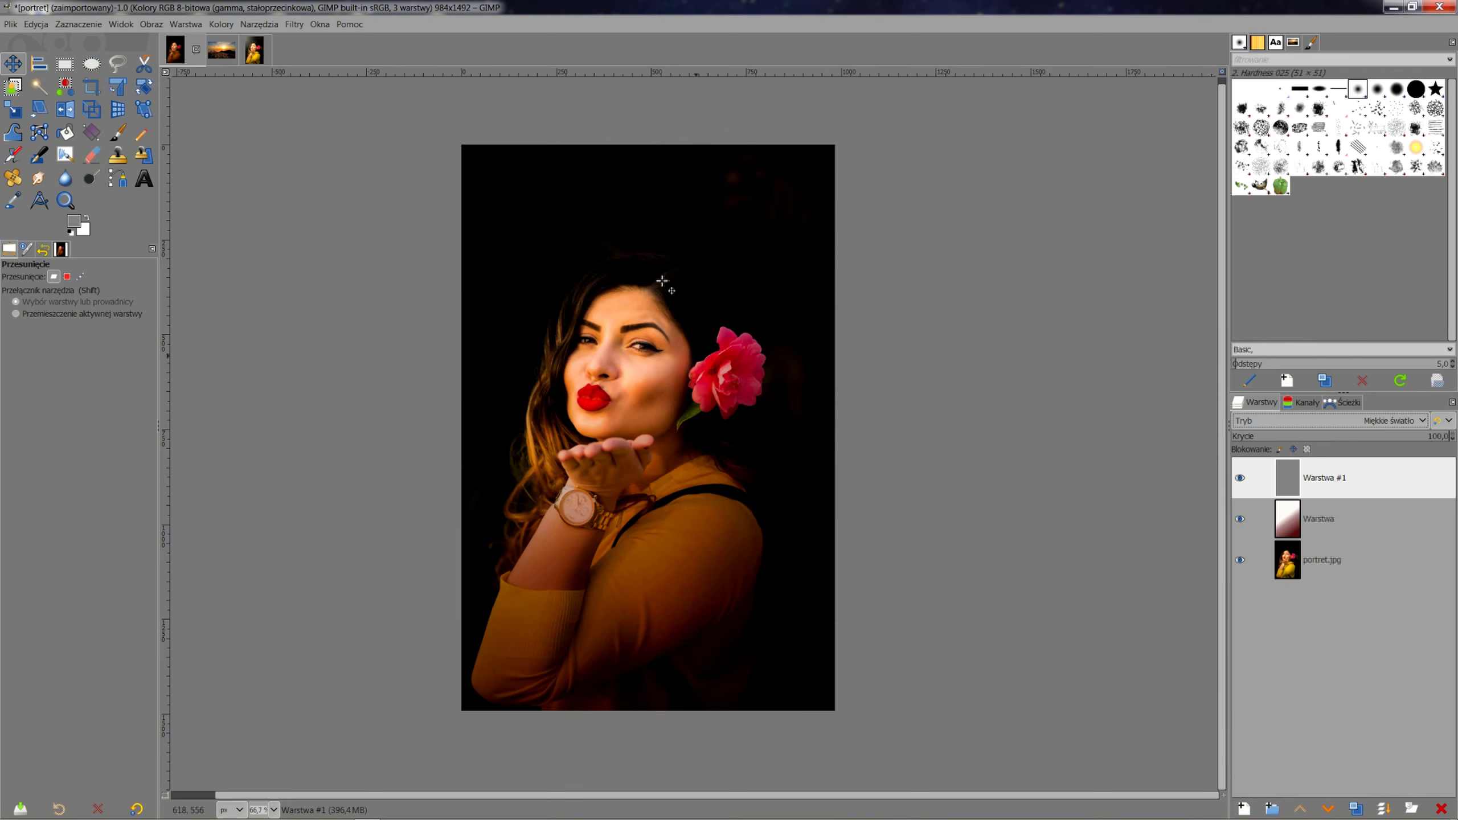
- Paint light grey at about 50 opacity with a size-182 brush over the hair left of the face
{"action": "left_click", "coordinate": [117, 132]}
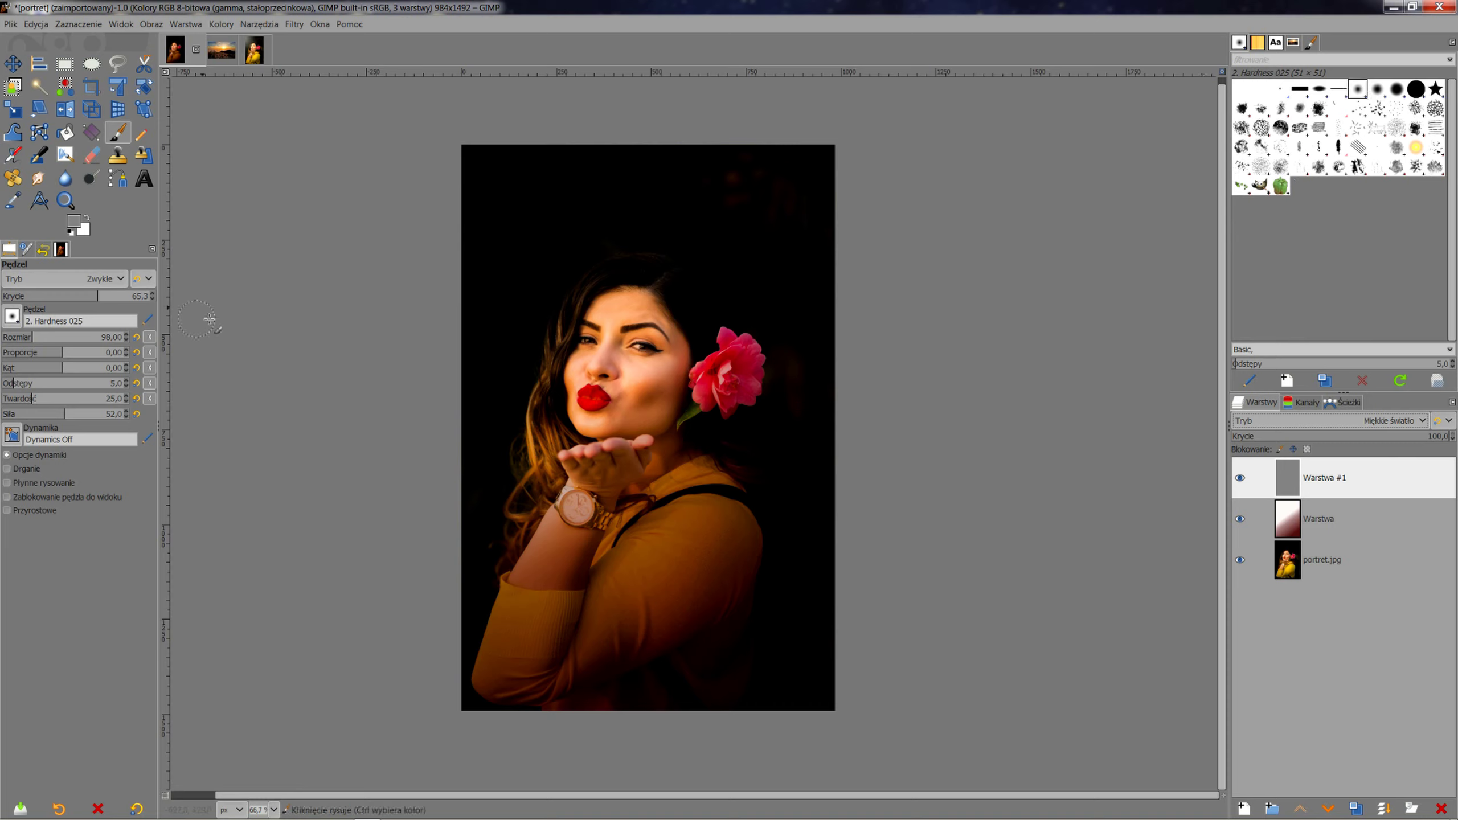
{"action": "left_click", "coordinate": [76, 295]}
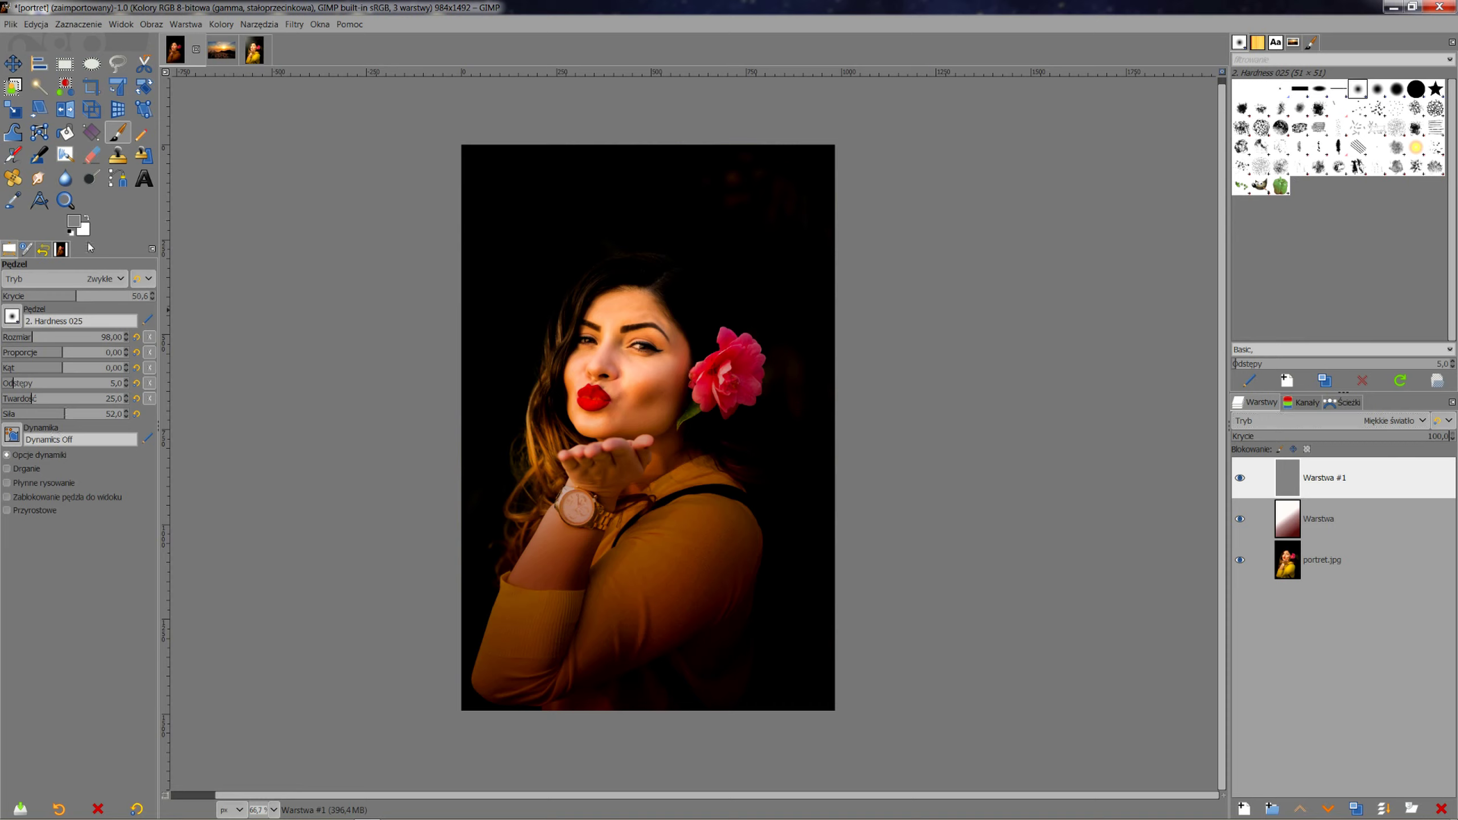
{"action": "left_click", "coordinate": [76, 226]}
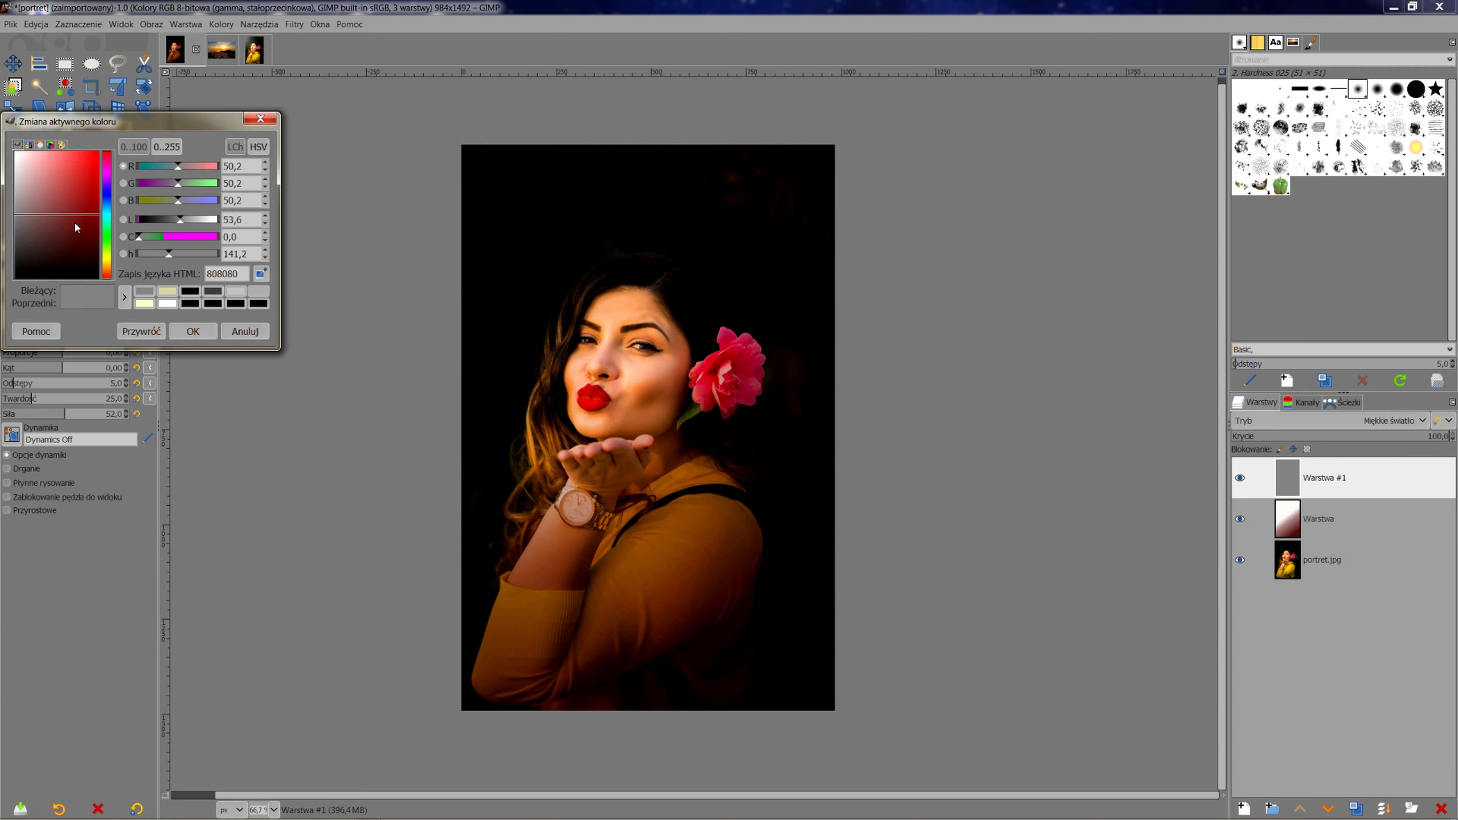
{"action": "left_click", "coordinate": [16, 195]}
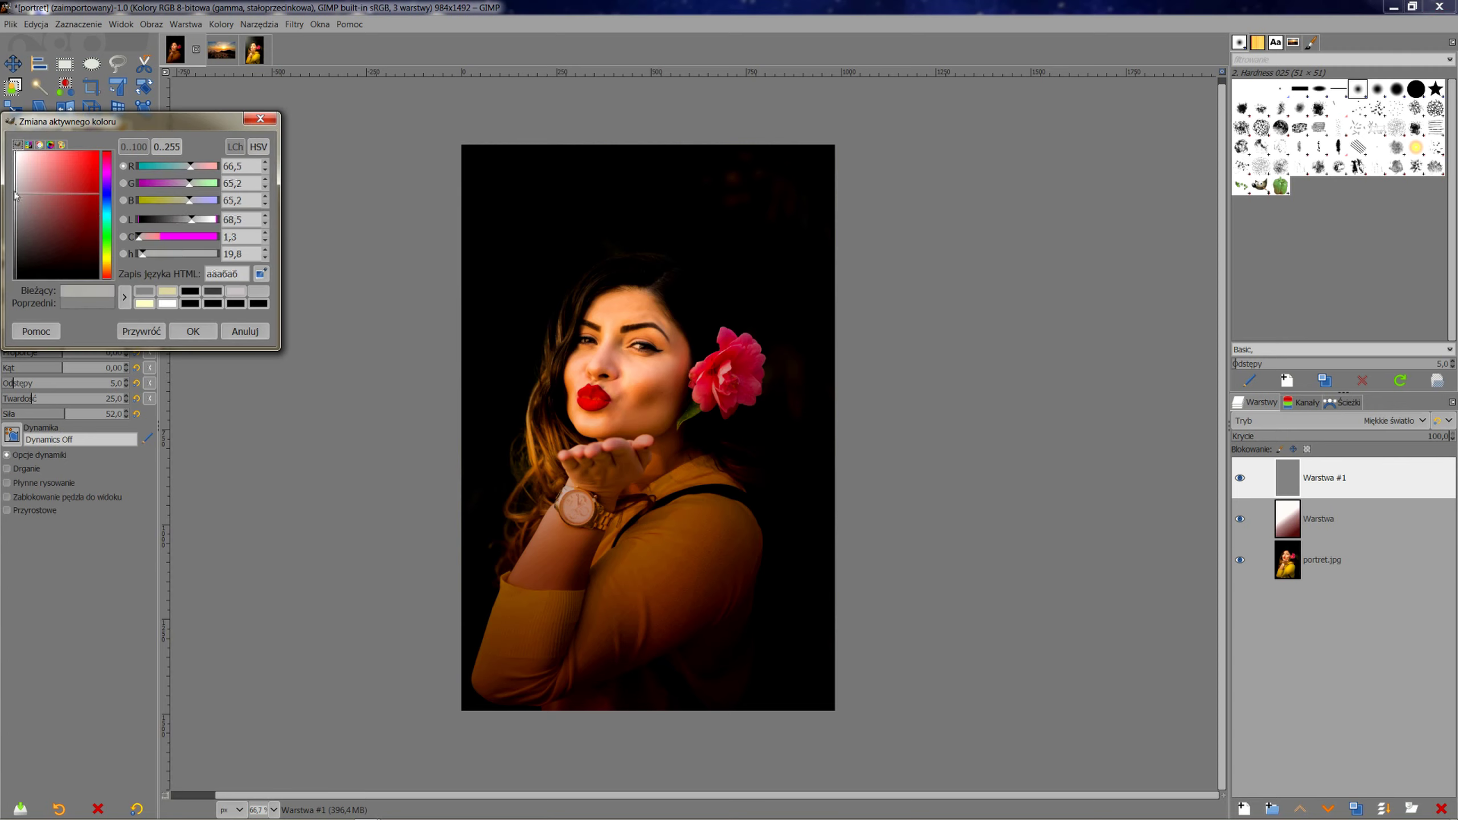
{"action": "left_click", "coordinate": [15, 188]}
{"action": "left_click", "coordinate": [193, 331]}
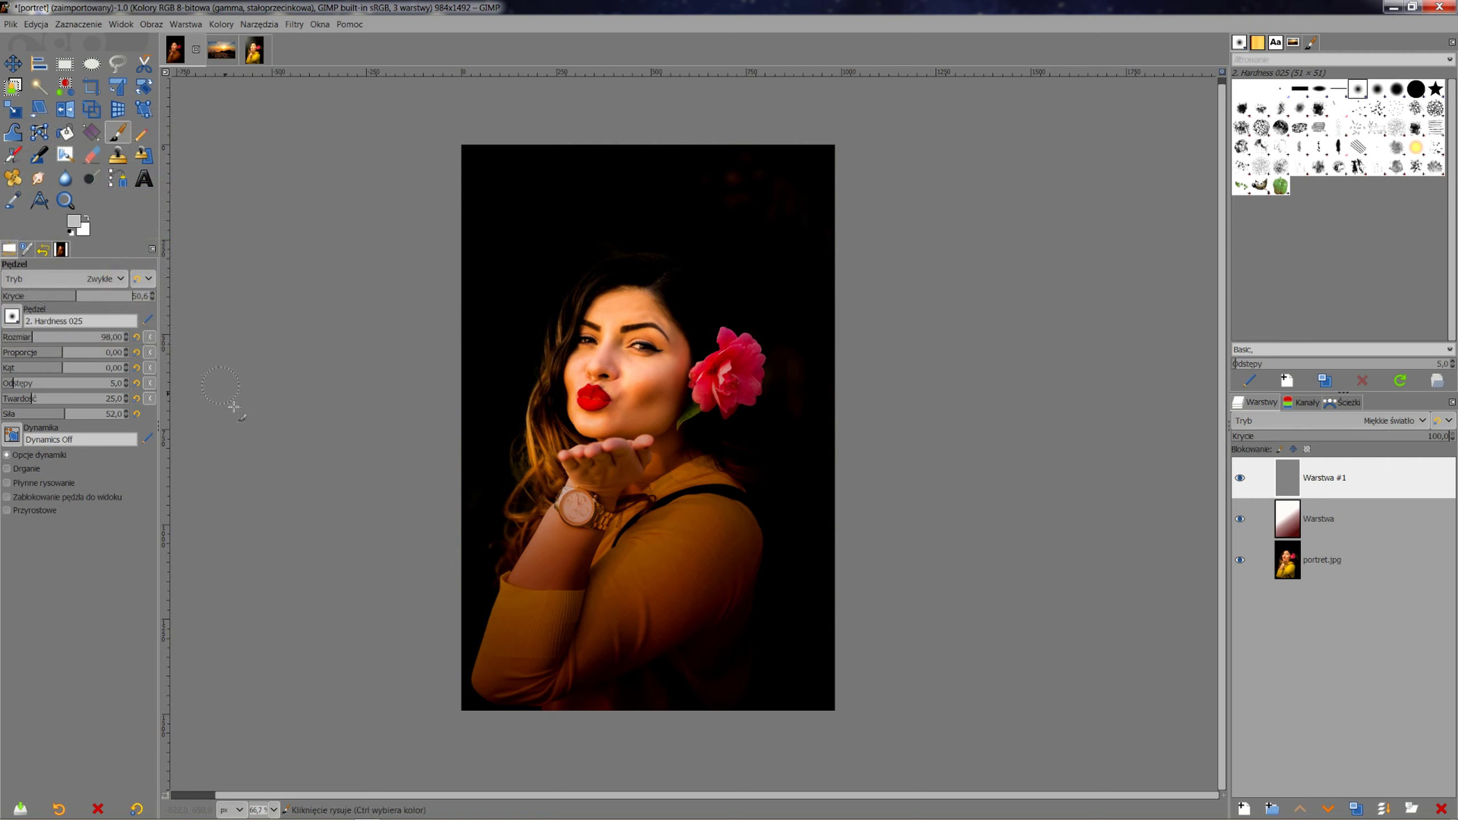
{"action": "left_click", "coordinate": [57, 337]}
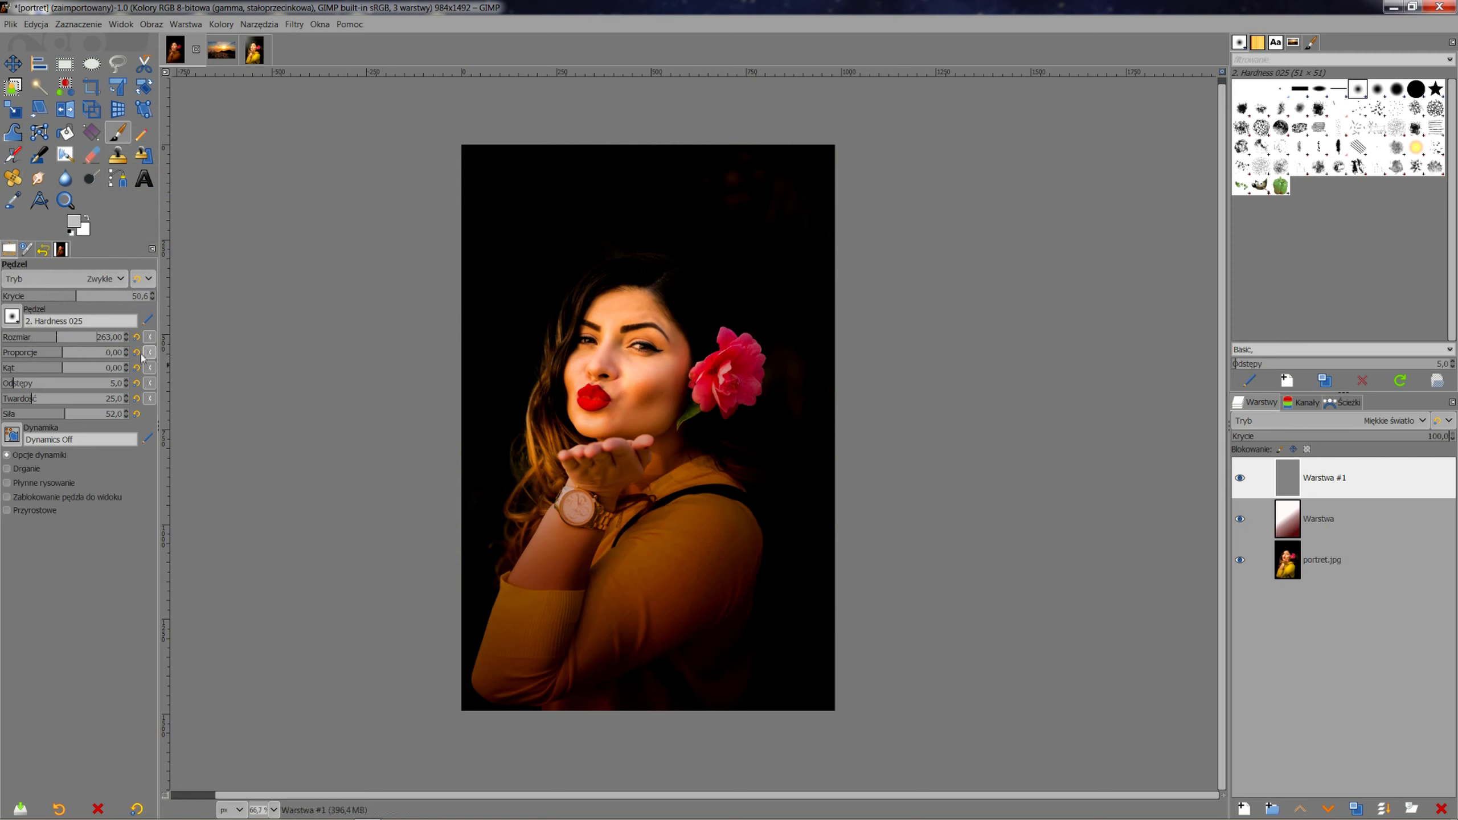
{"action": "left_click", "coordinate": [47, 337]}
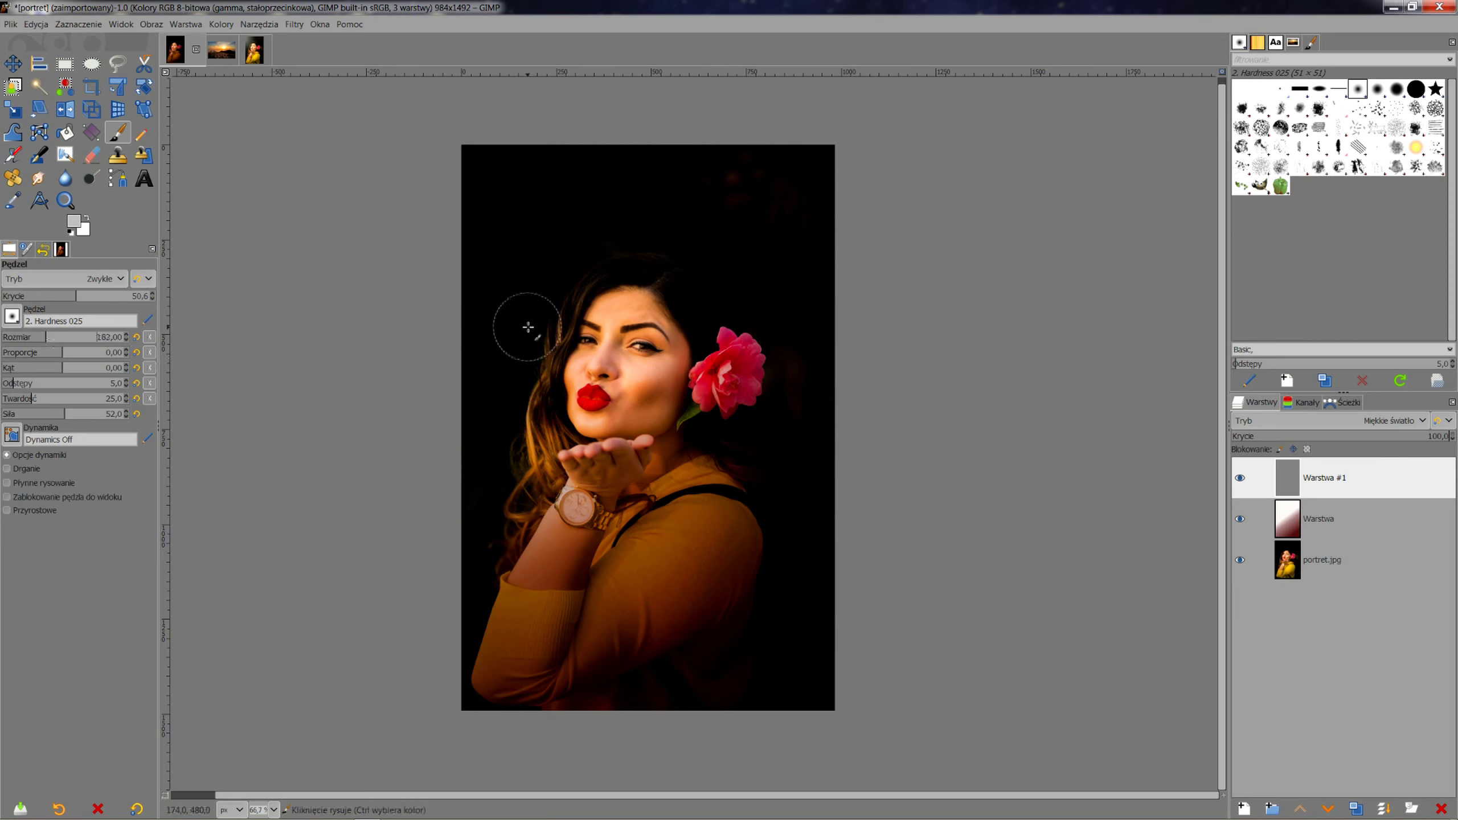
{"action": "mouse_move", "coordinate": [530, 404]}
{"action": "left_mouse_down"}
{"action": "mouse_move", "coordinate": [505, 540]}
{"action": "mouse_move", "coordinate": [545, 290]}
{"action": "mouse_move", "coordinate": [596, 241]}
{"action": "mouse_move", "coordinate": [577, 273]}
{"action": "mouse_move", "coordinate": [602, 244]}
{"action": "mouse_move", "coordinate": [612, 254]}
{"action": "mouse_move", "coordinate": [579, 244]}
{"action": "mouse_move", "coordinate": [540, 323]}
{"action": "mouse_move", "coordinate": [488, 540]}
{"action": "mouse_move", "coordinate": [482, 510]}
{"action": "mouse_move", "coordinate": [530, 300]}
{"action": "mouse_move", "coordinate": [581, 259]}
{"action": "mouse_move", "coordinate": [627, 254]}
{"action": "mouse_move", "coordinate": [367, 318]}
{"action": "left_mouse_up"}
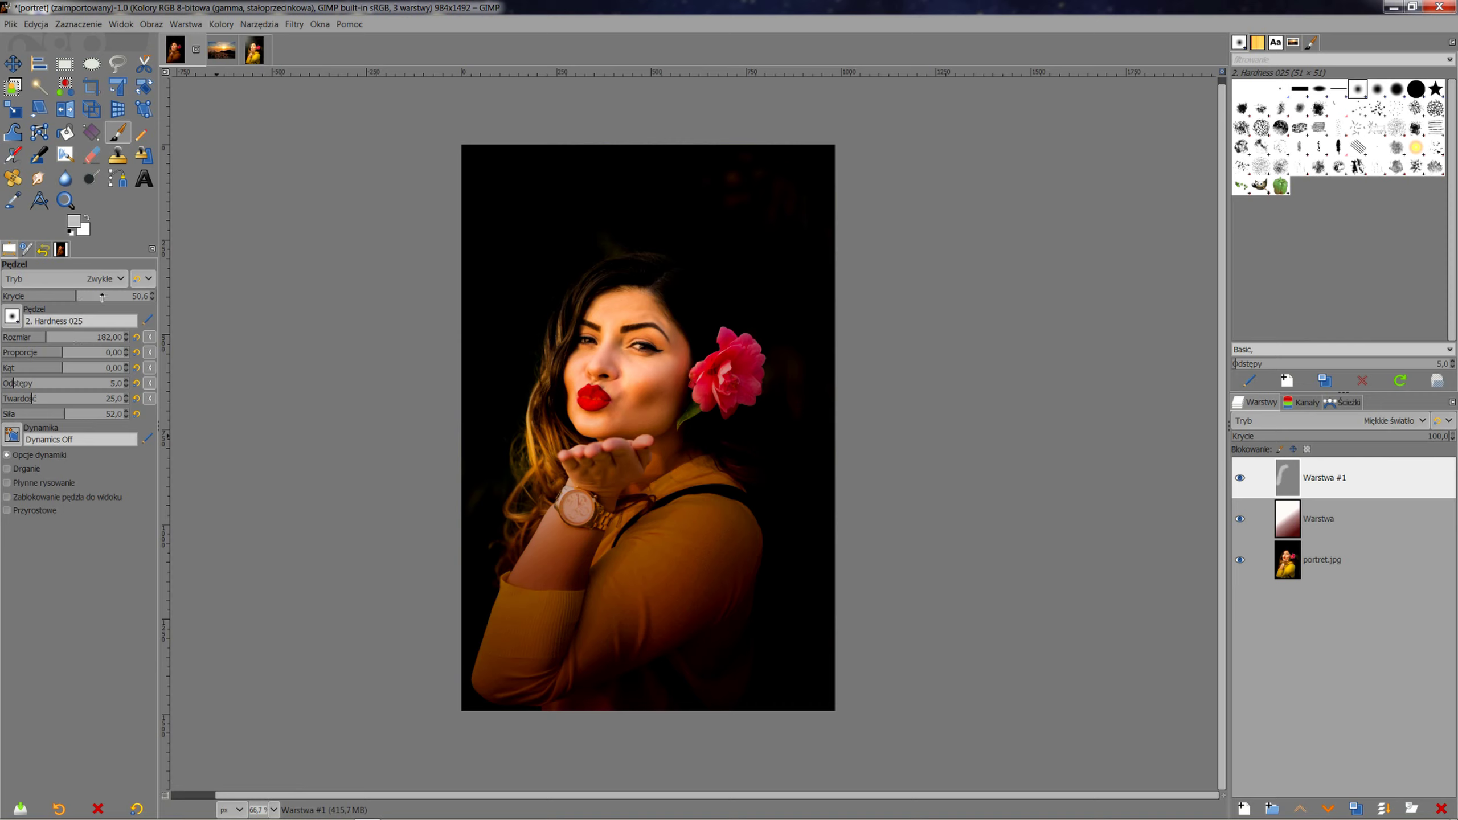
- Raise opacity to 68 and paint lighter grey dbd2d2 along the left hair and raised arm
{"action": "left_click", "coordinate": [102, 296]}
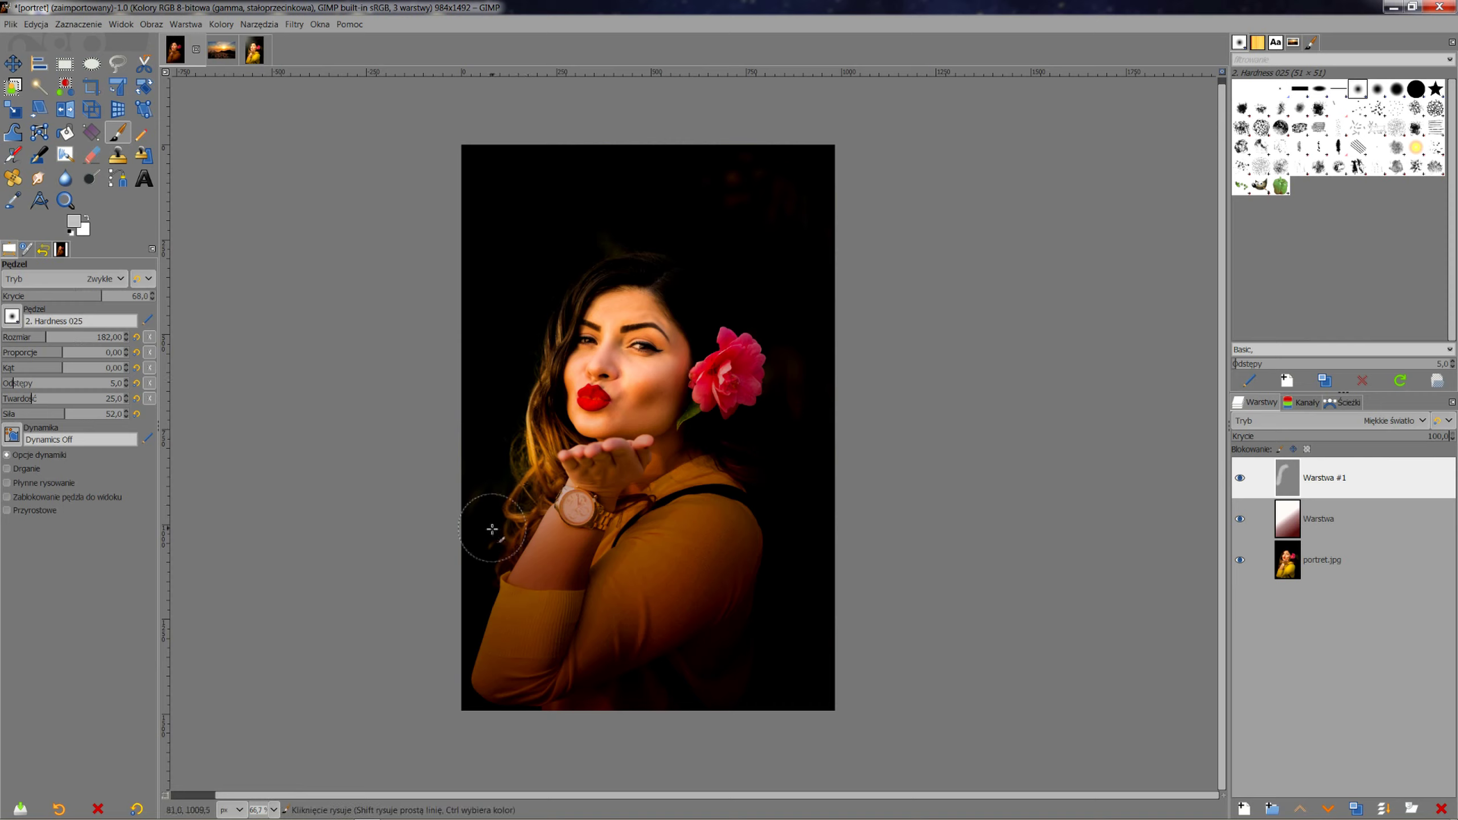
{"action": "mouse_move", "coordinate": [492, 529]}
{"action": "left_mouse_down"}
{"action": "mouse_move", "coordinate": [614, 242]}
{"action": "mouse_move", "coordinate": [651, 244]}
{"action": "left_mouse_up"}
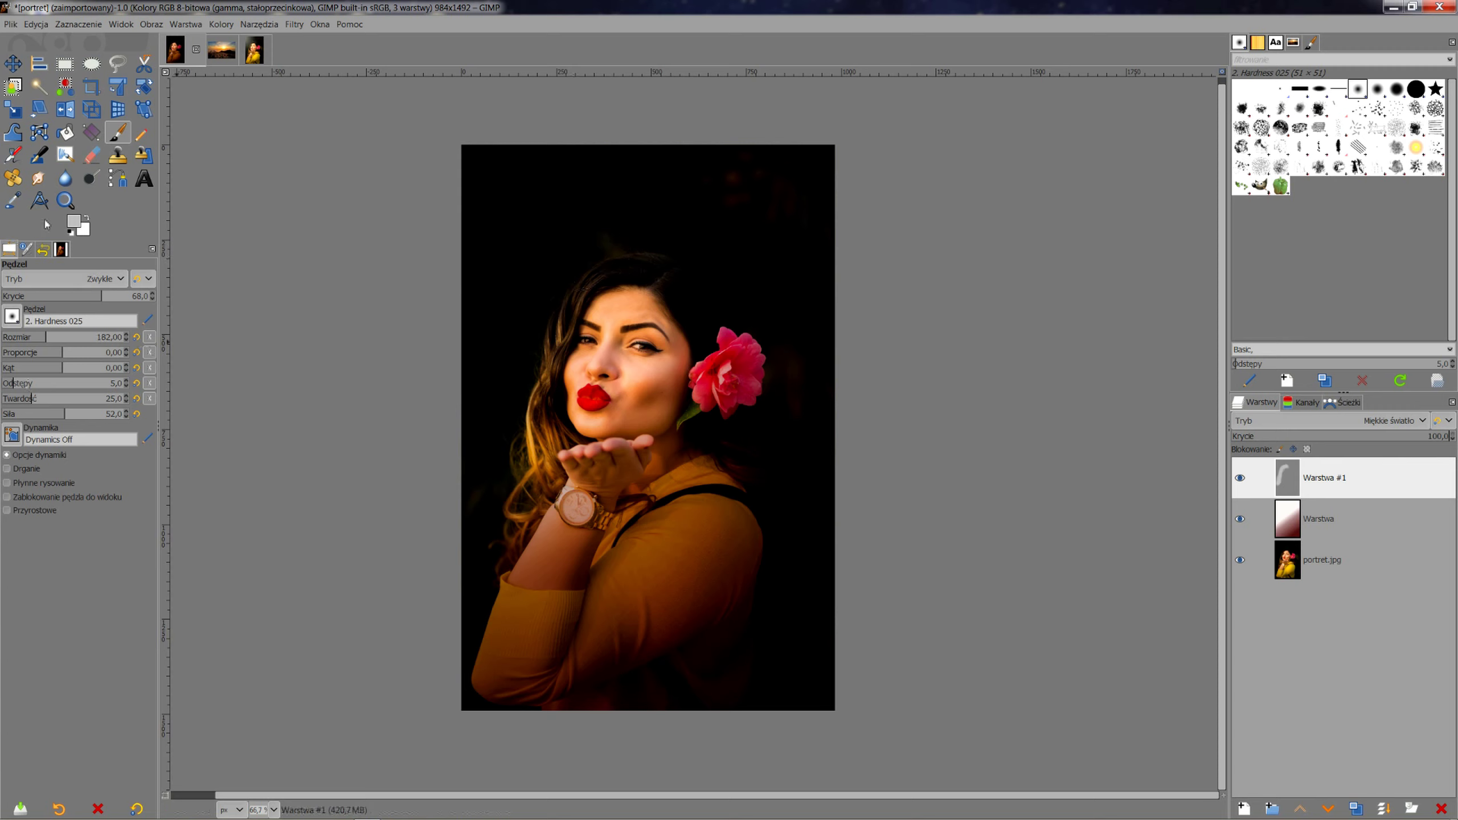
{"action": "left_click", "coordinate": [78, 223]}
{"action": "left_click", "coordinate": [17, 170]}
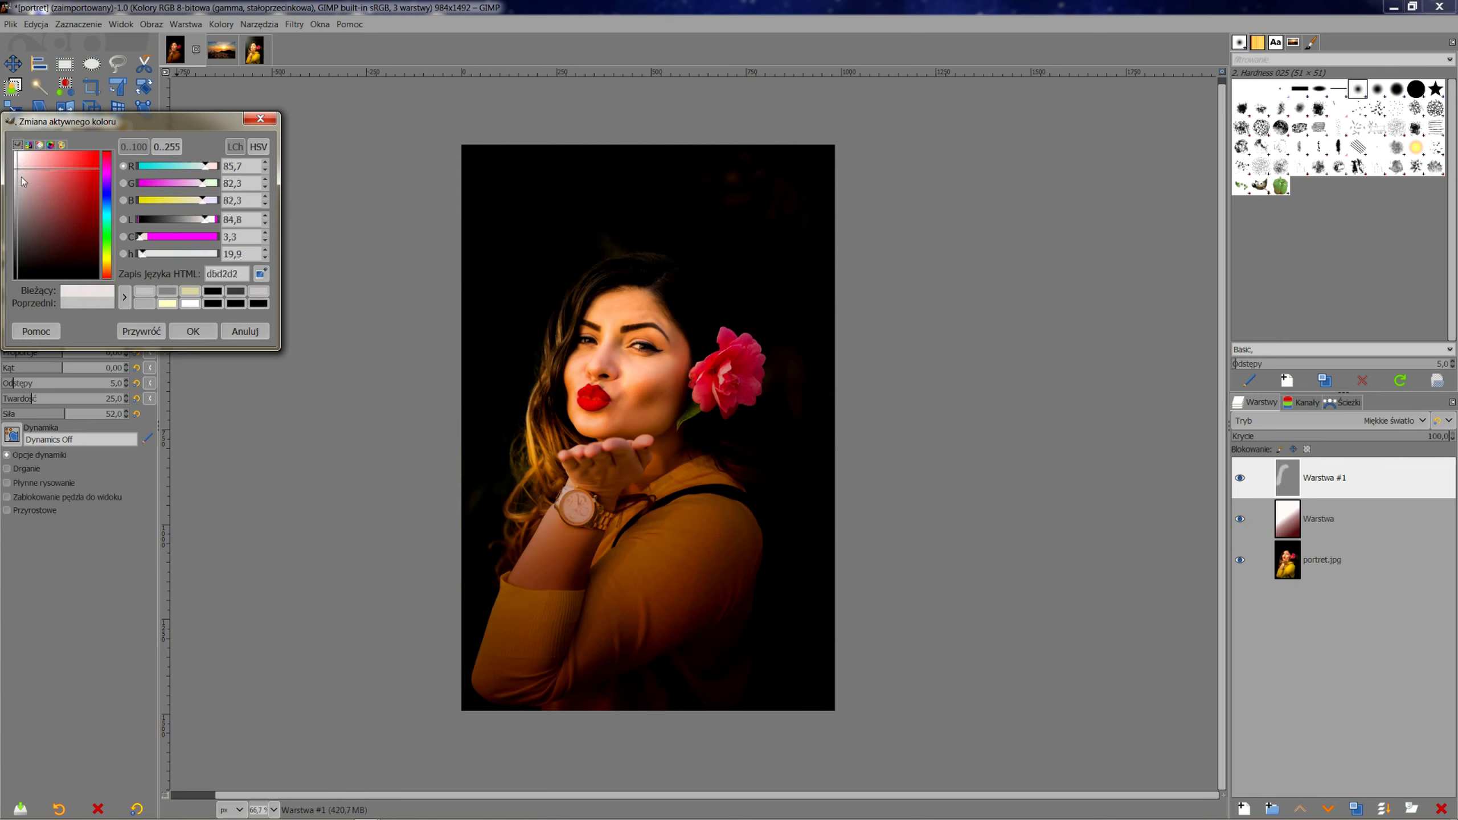
{"action": "left_click", "coordinate": [193, 331]}
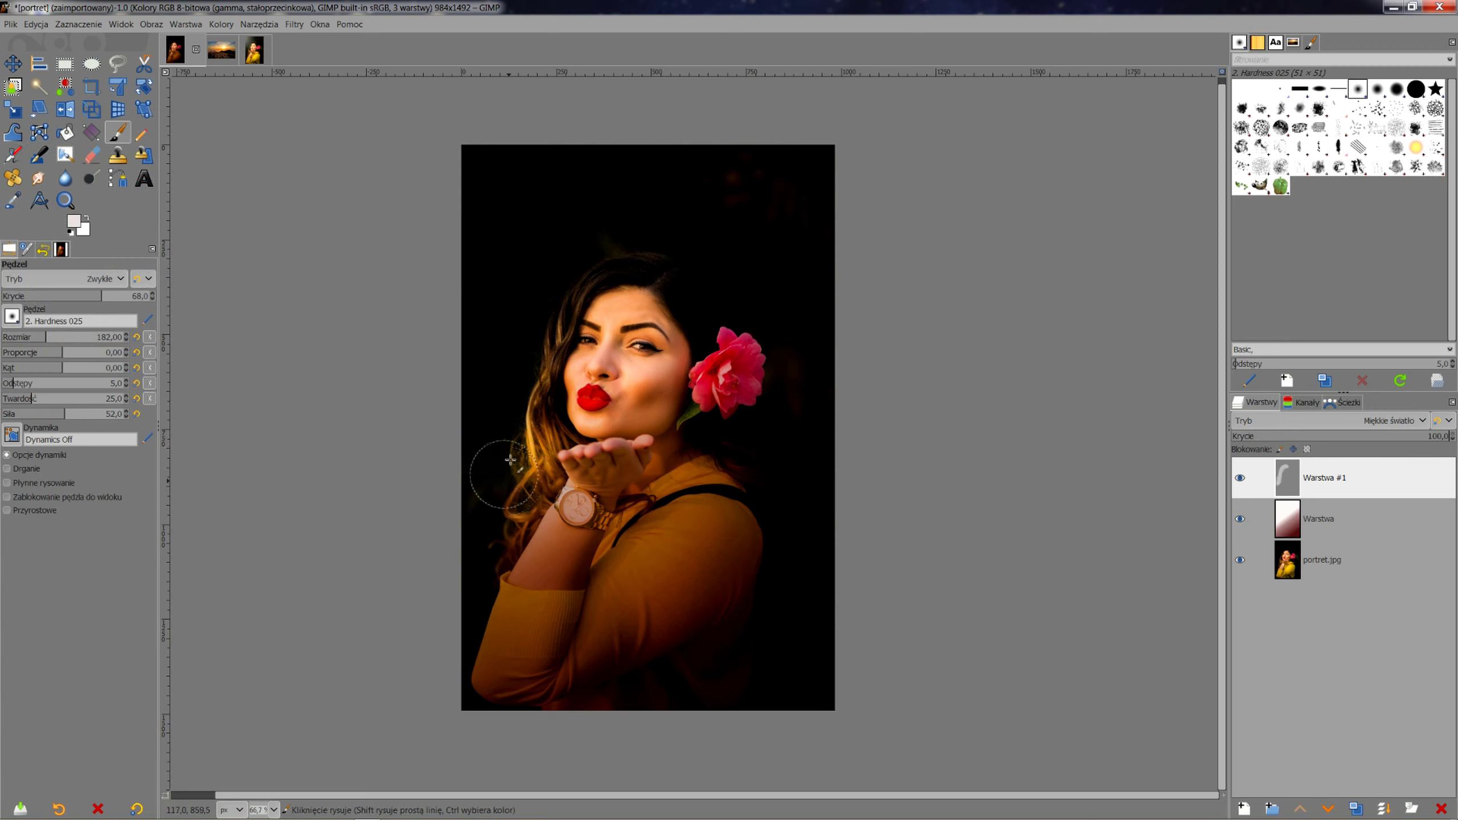
{"action": "left_click_drag", "start_coordinate": [502, 524], "coordinate": [526, 381]}
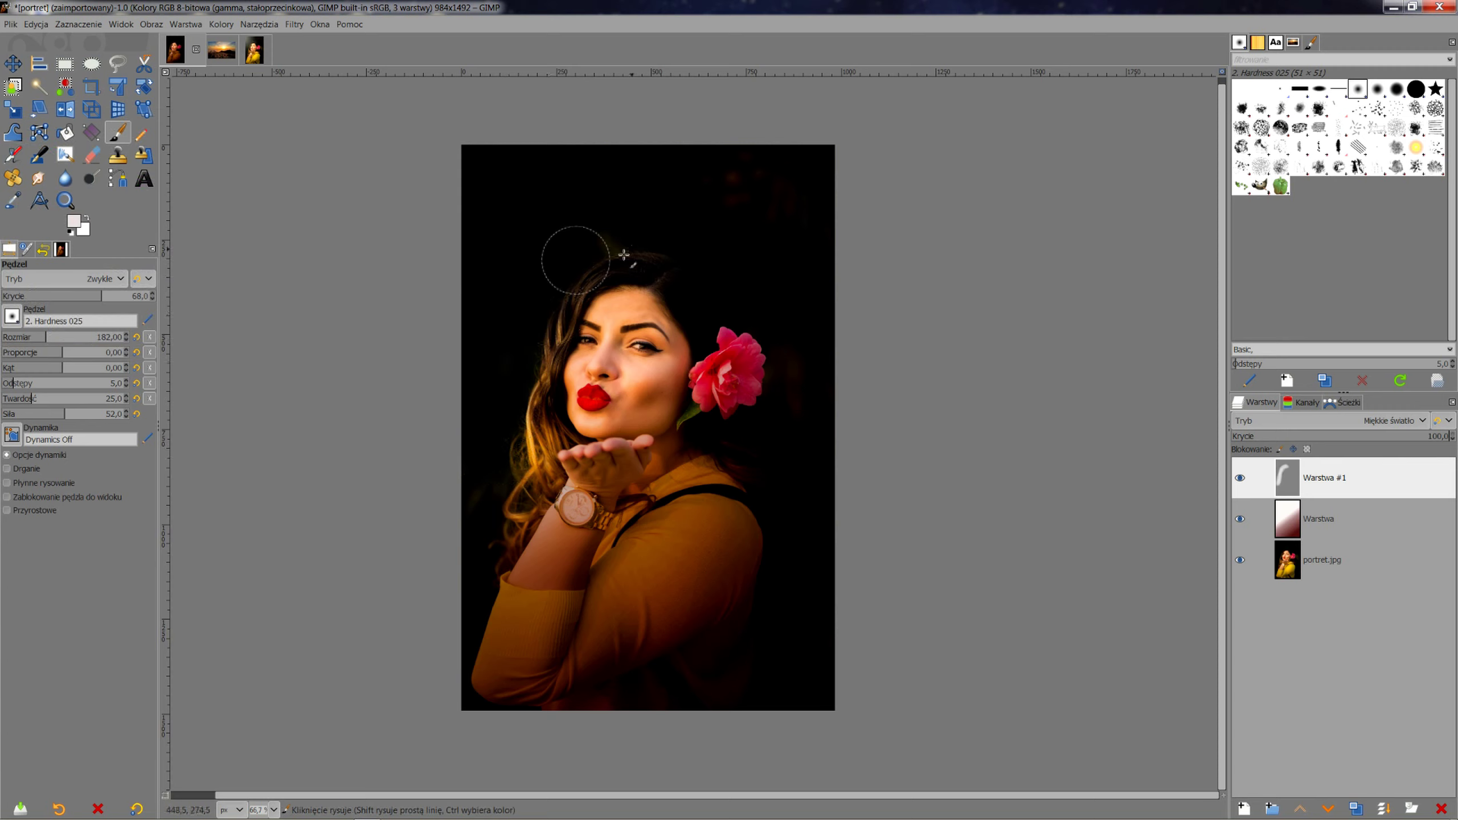
{"action": "left_click_drag", "start_coordinate": [569, 282], "coordinate": [504, 425]}
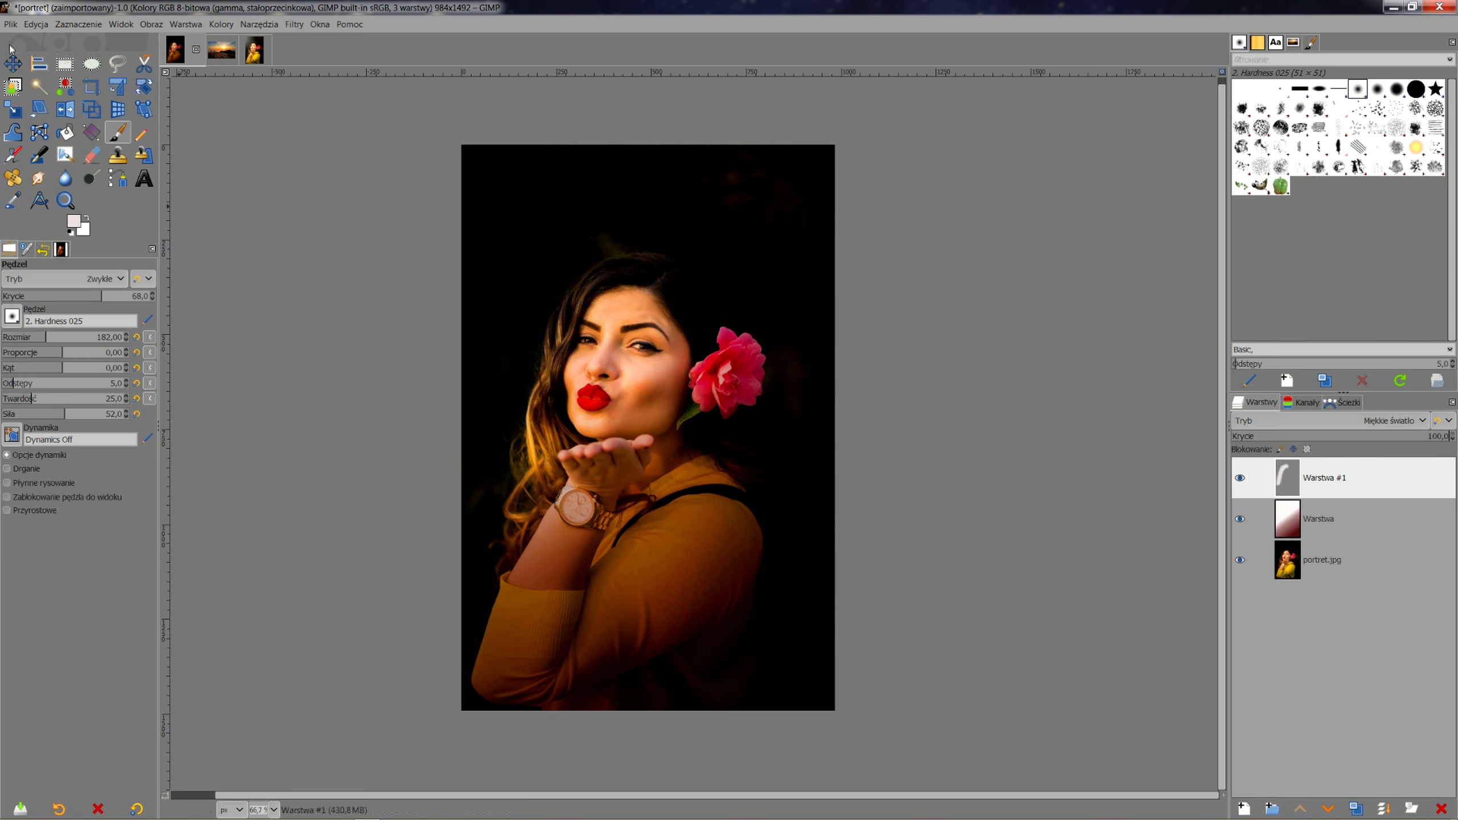
{"action": "left_click", "coordinate": [12, 64]}
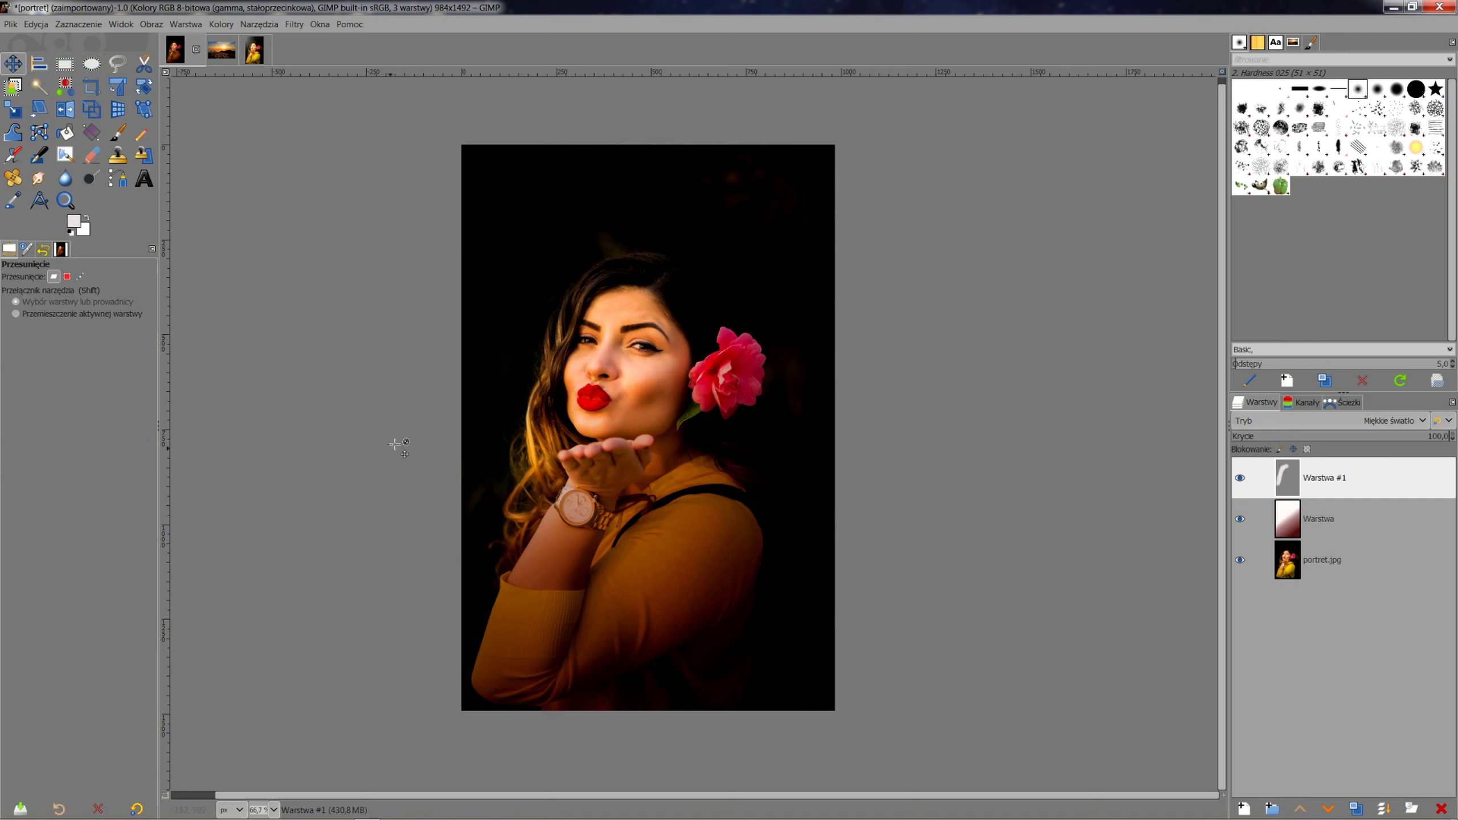
- Resize the canvas to 1384×1892 with 200 px horizontal and vertical offsets
{"action": "left_click", "coordinate": [151, 24]}
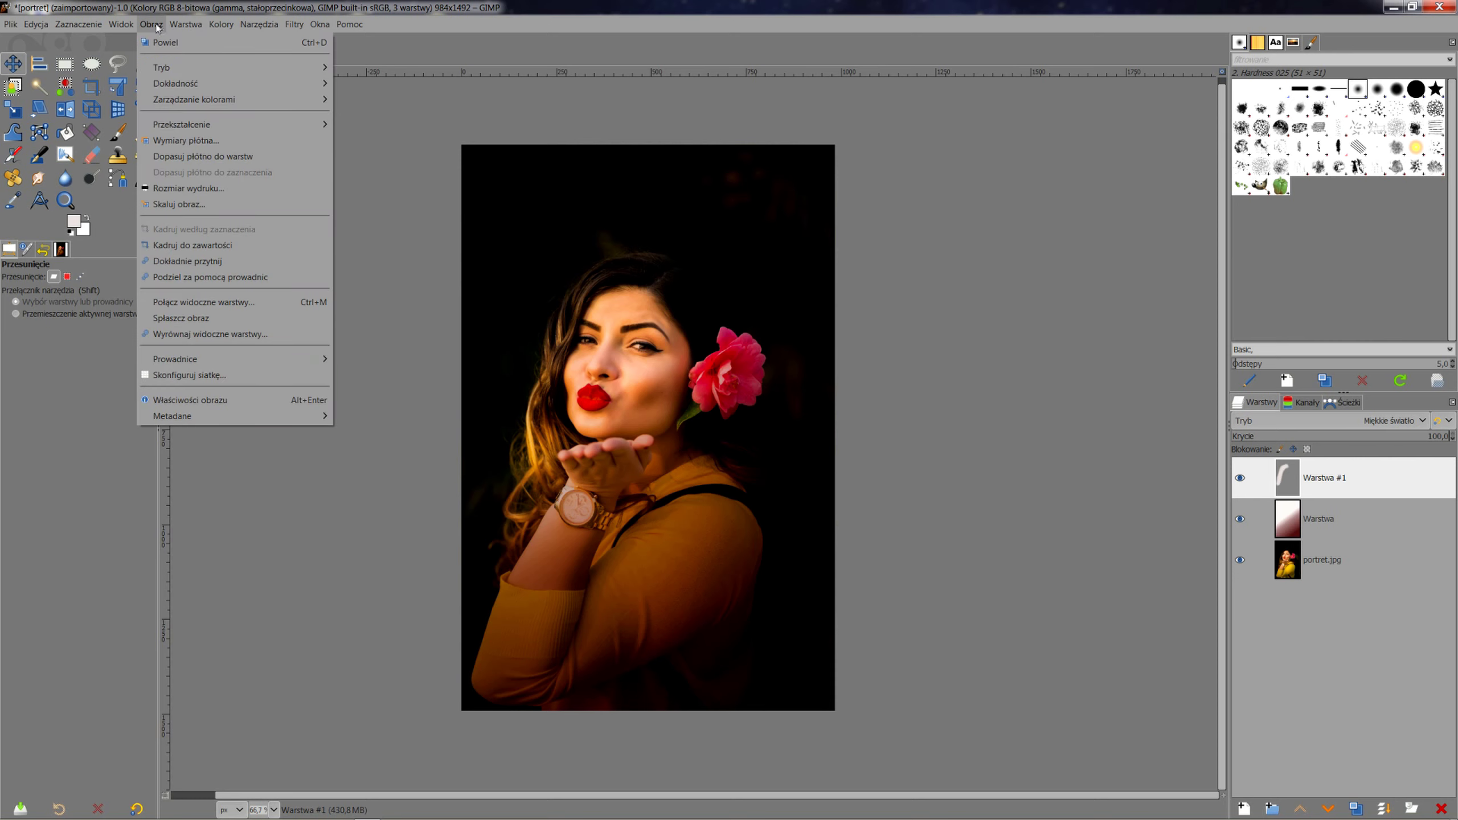
{"action": "left_click", "coordinate": [205, 146]}
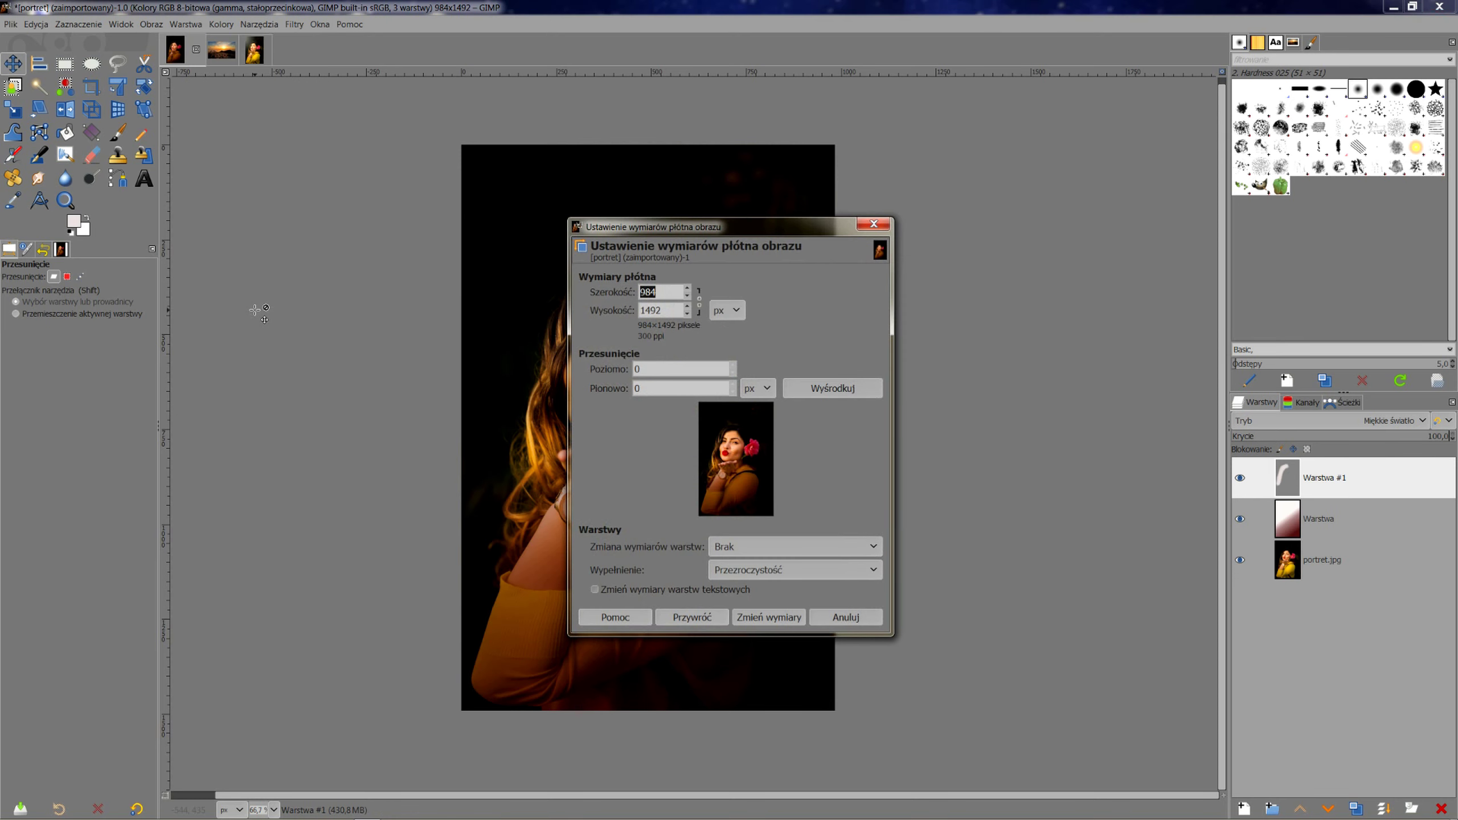
{"action": "left_click", "coordinate": [669, 291]}
{"action": "key", "text": "BackSpace"}
{"action": "key", "text": "BackSpace"}
{"action": "key", "text": "BackSpace"}
{"action": "left_click_drag", "start_coordinate": [671, 312], "coordinate": [642, 310]}
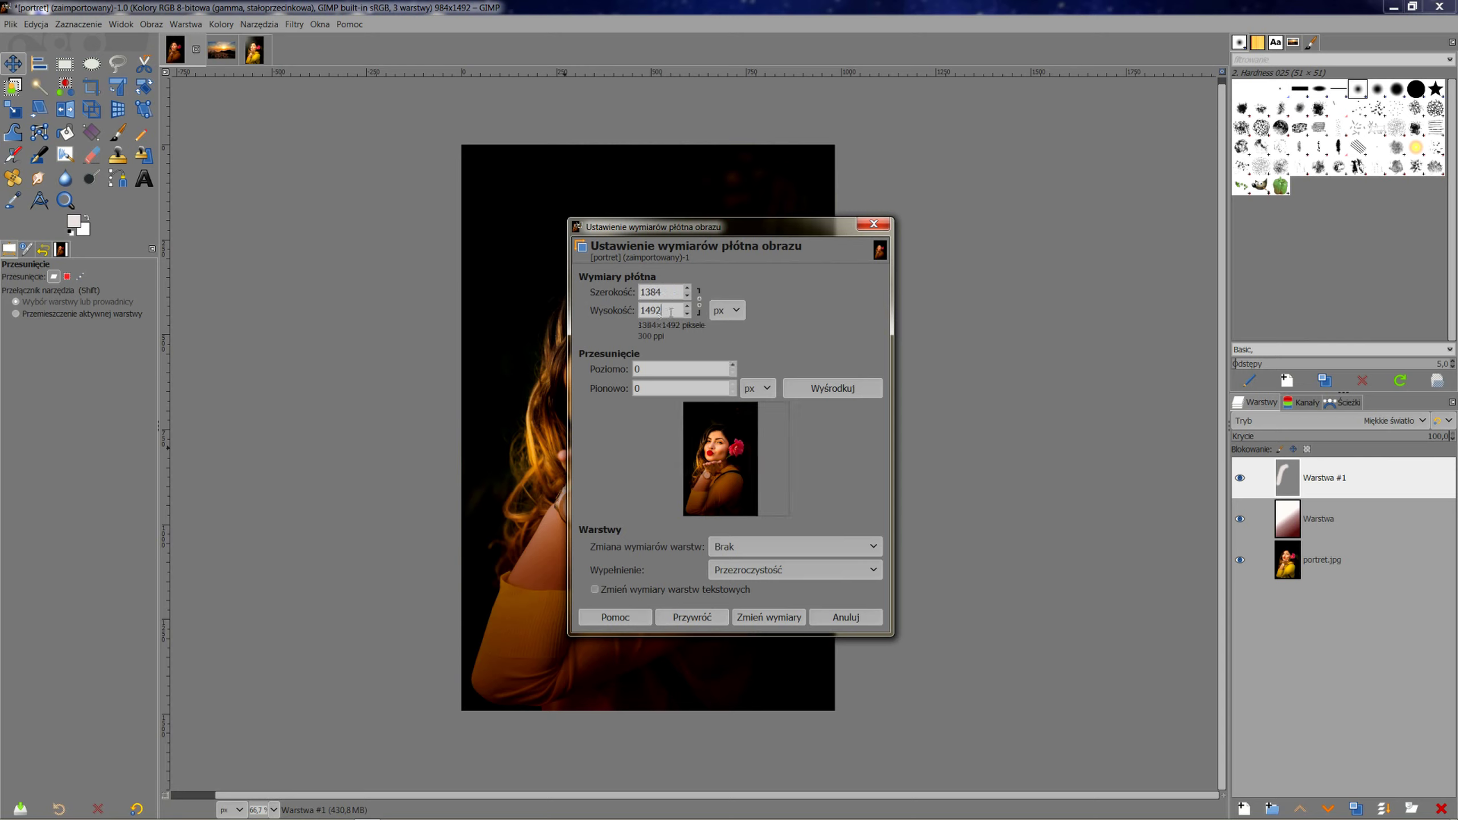
{"action": "type", "text": "1"}
{"action": "left_click", "coordinate": [656, 370]}
{"action": "type", "text": "200"}
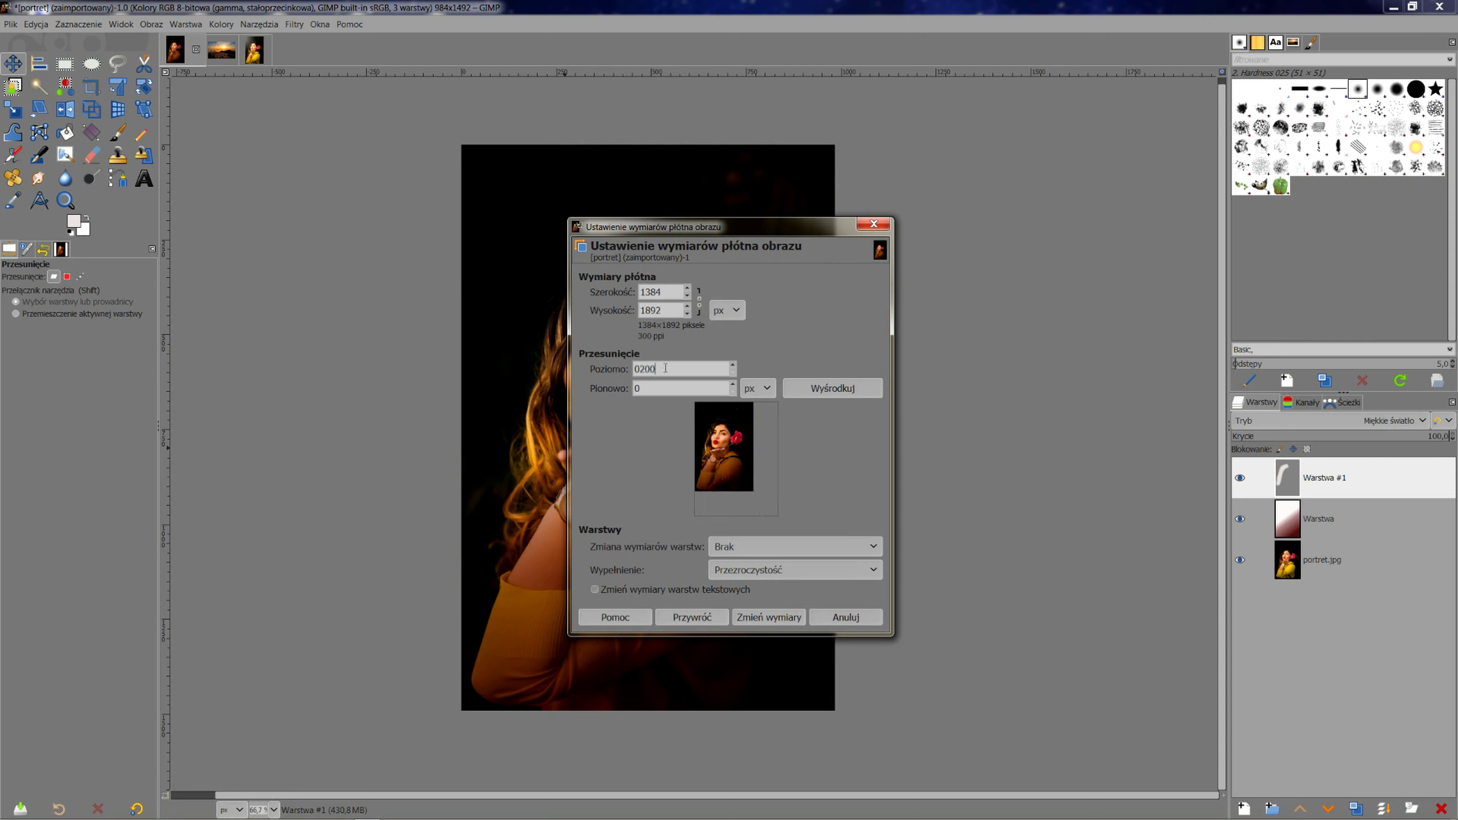
{"action": "left_click_drag", "start_coordinate": [659, 369], "coordinate": [584, 370]}
{"action": "type", "text": "2"}
{"action": "key", "text": "Tab"}
{"action": "type", "text": "200"}
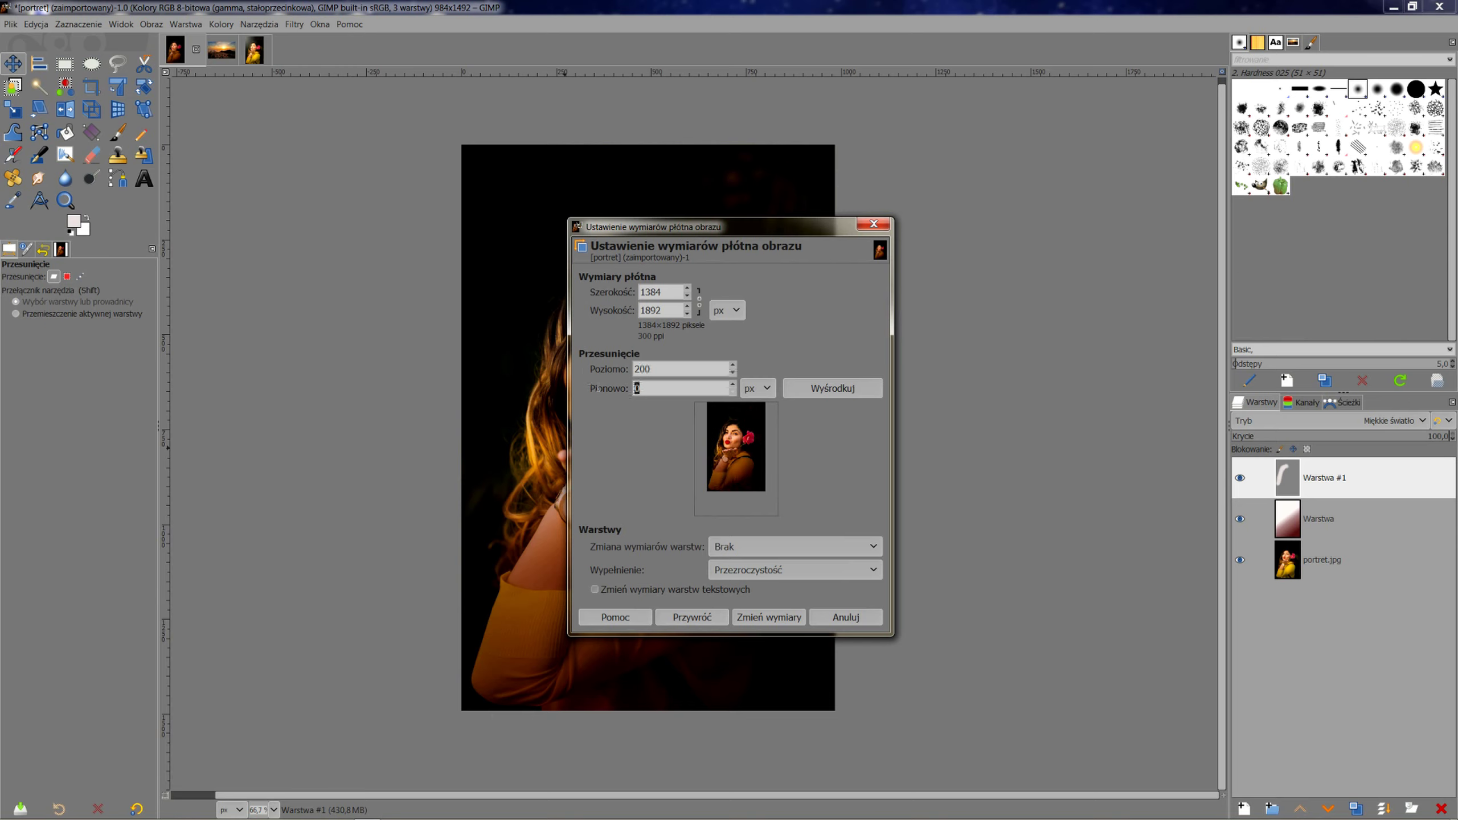
{"action": "left_click", "coordinate": [764, 618]}
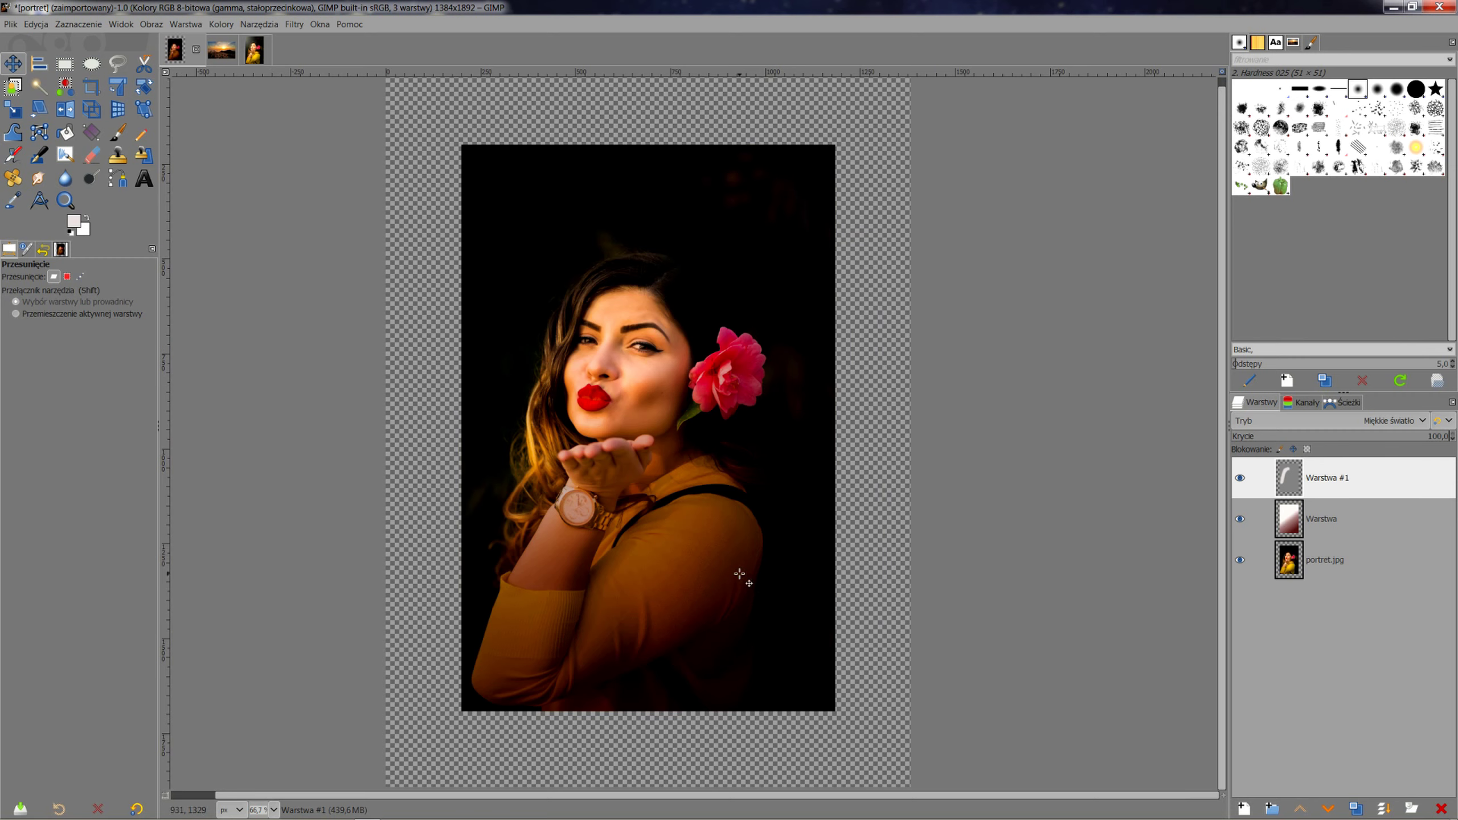
- Add a new layer, Warstwa #2, and fill it with black
{"action": "scroll", "coordinate": [697, 536], "scroll_direction": "down", "scroll_amount": 1}
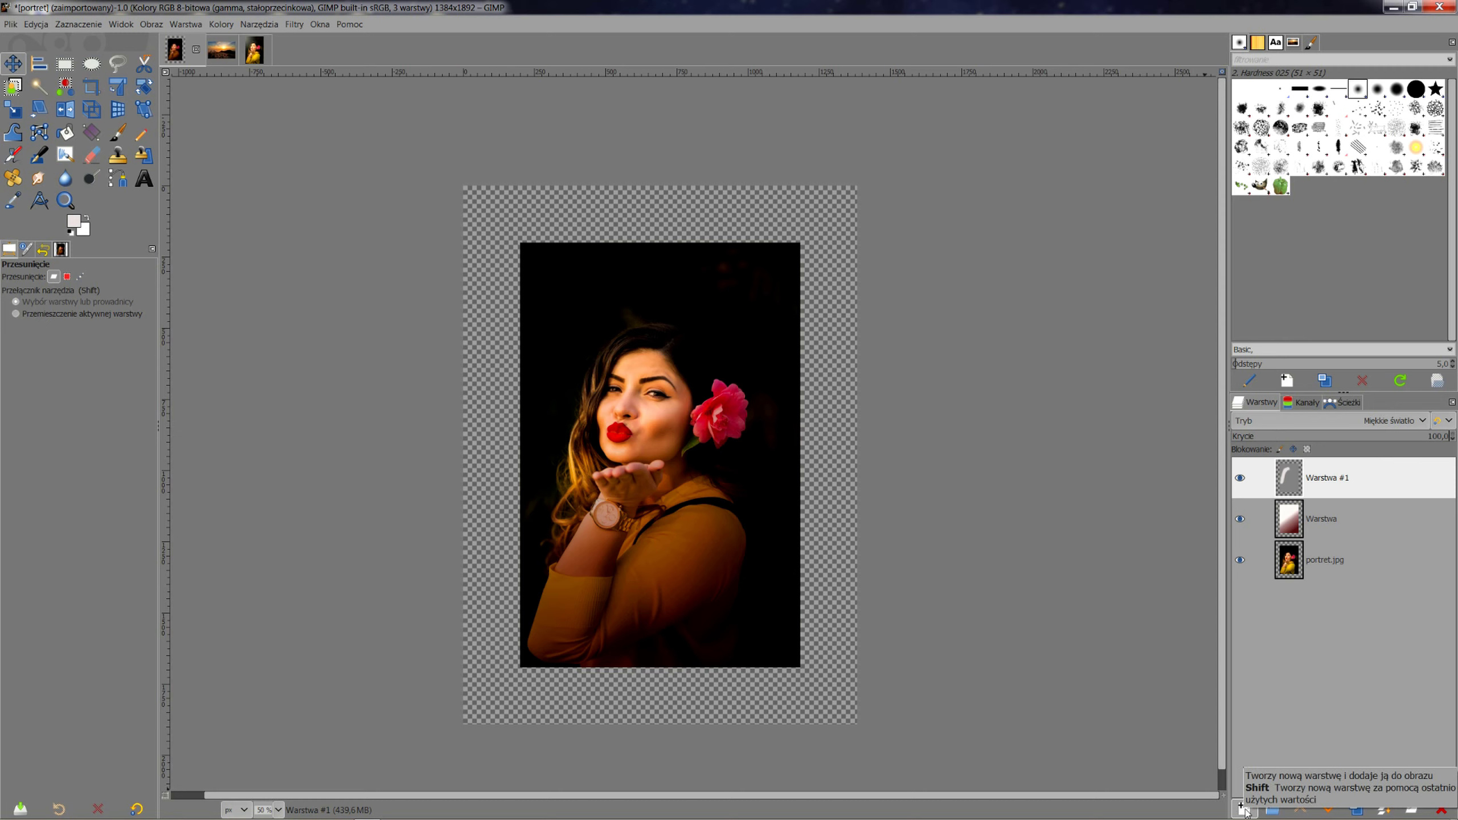
{"action": "left_click", "coordinate": [1244, 811]}
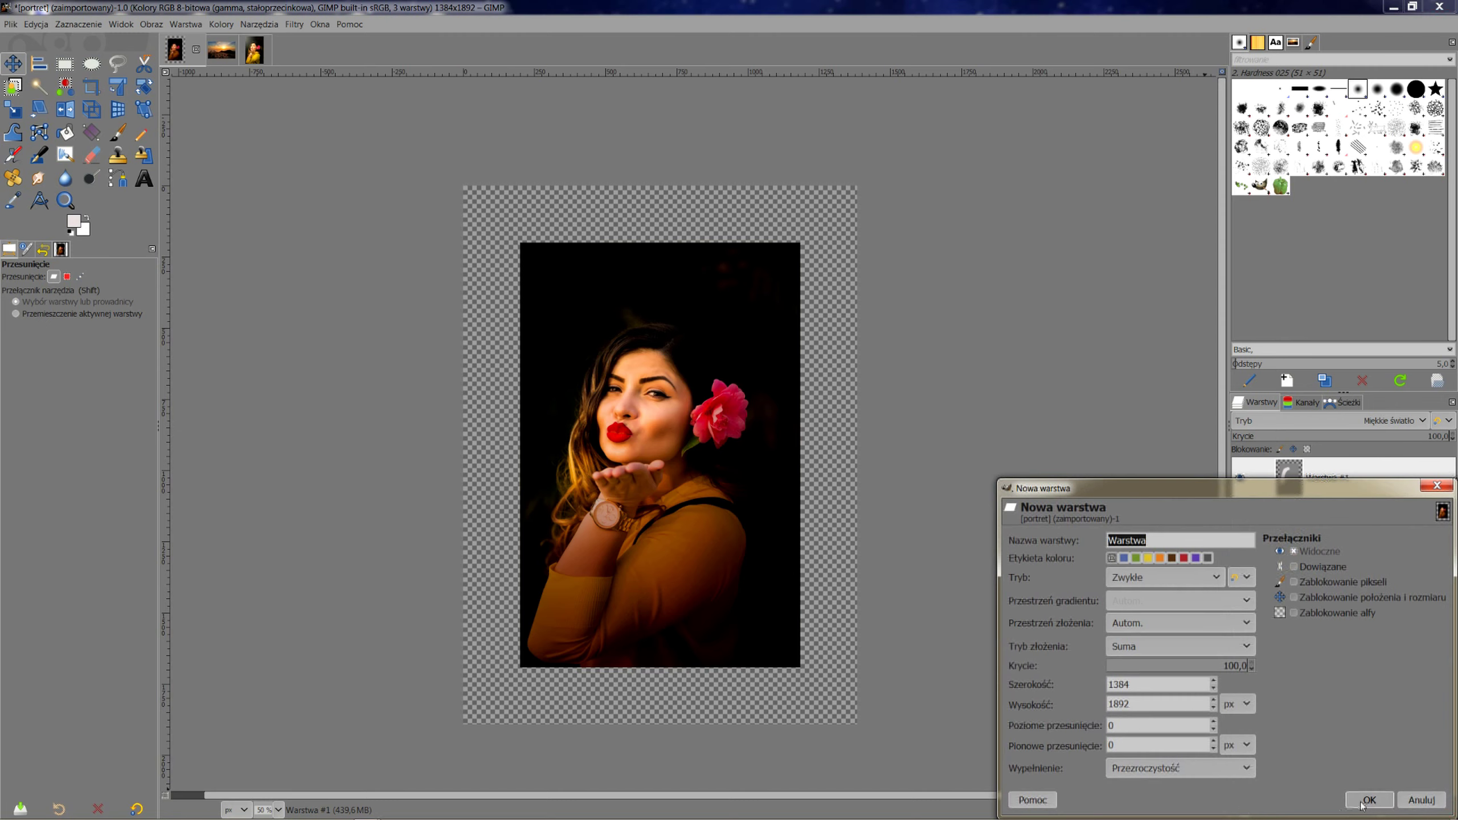
{"action": "left_click", "coordinate": [1370, 800]}
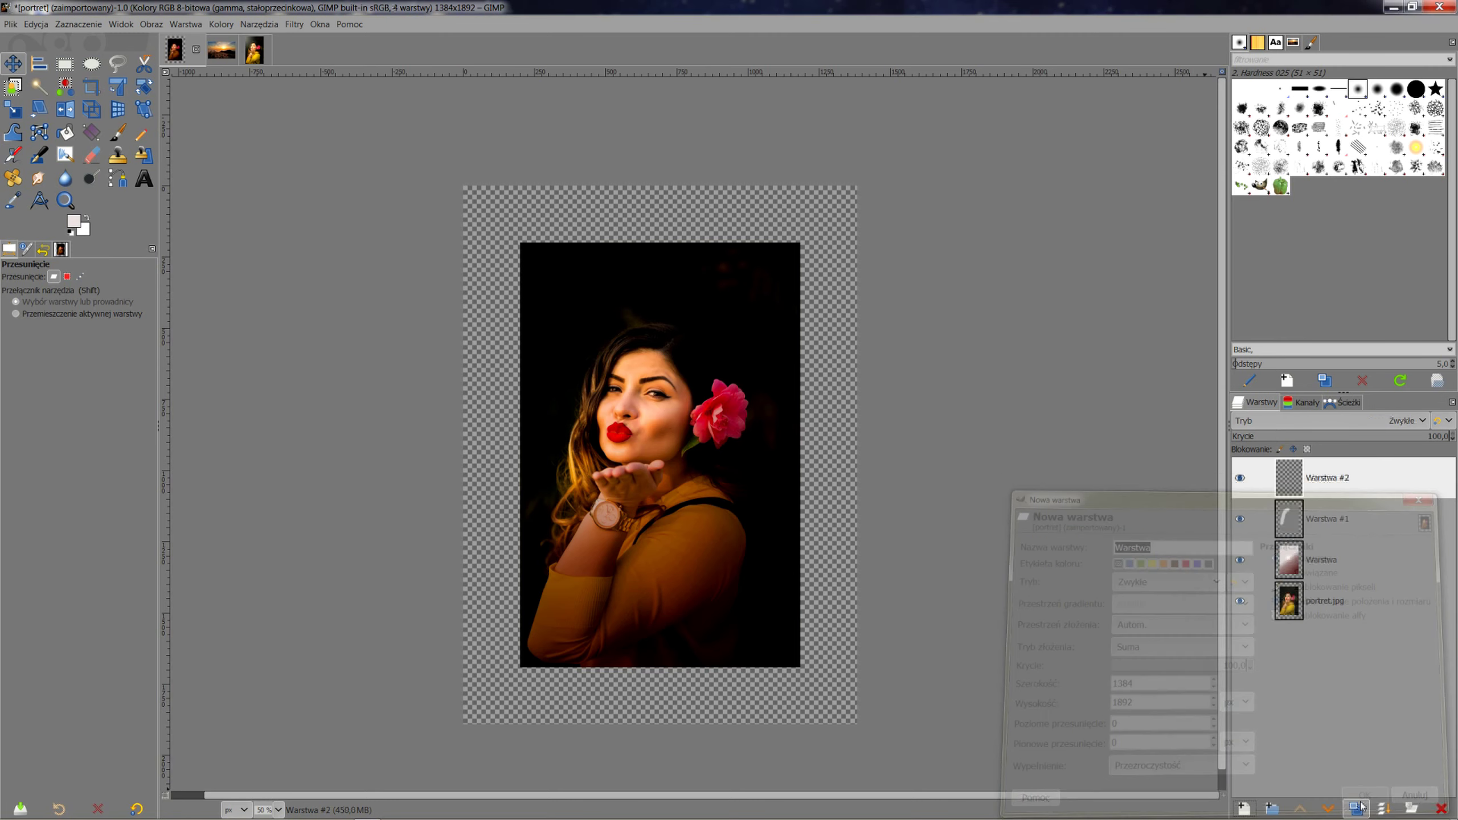
{"action": "left_click", "coordinate": [71, 231]}
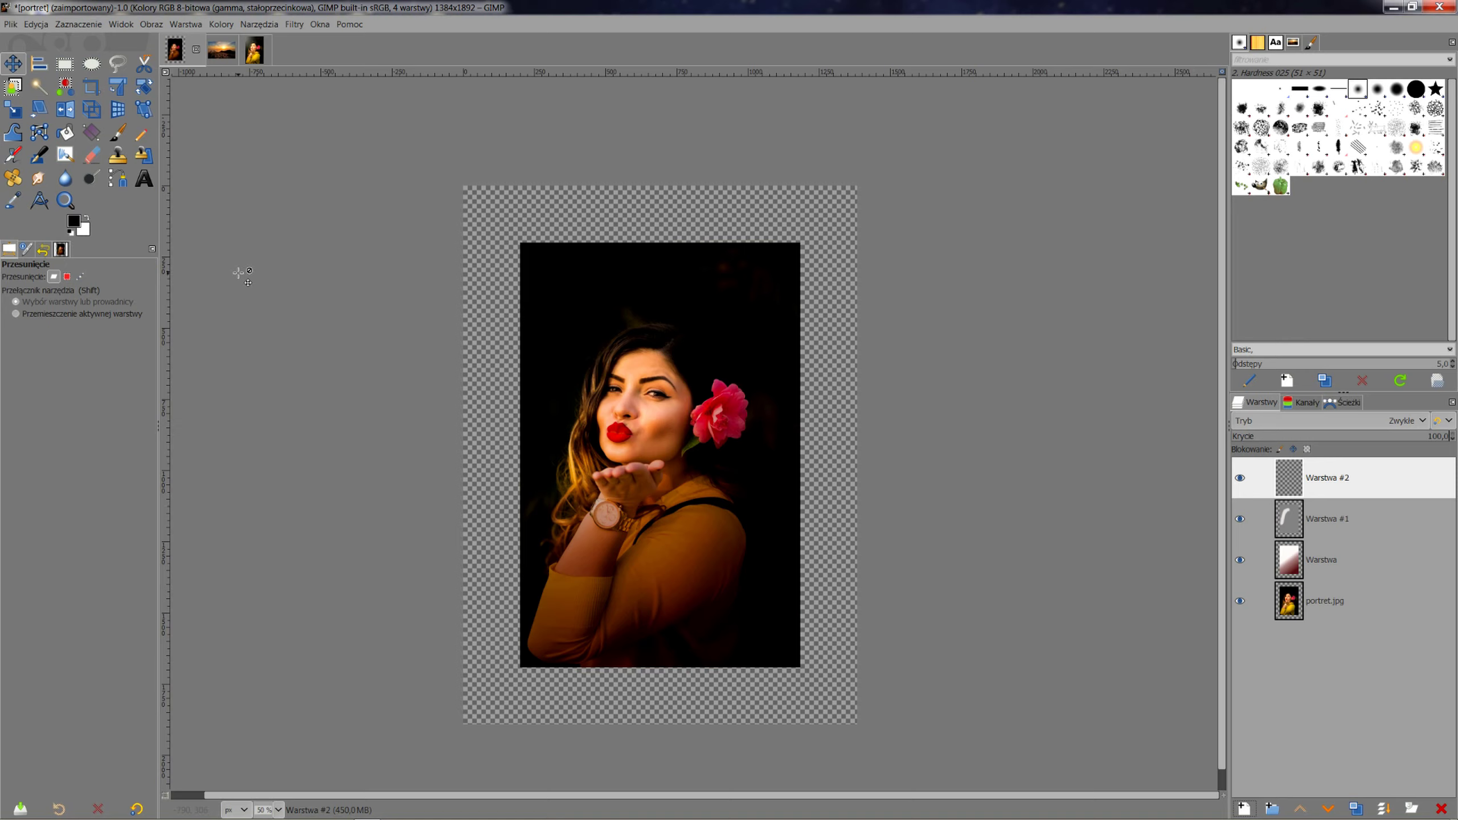
{"action": "key", "text": "alt+BackSpace"}
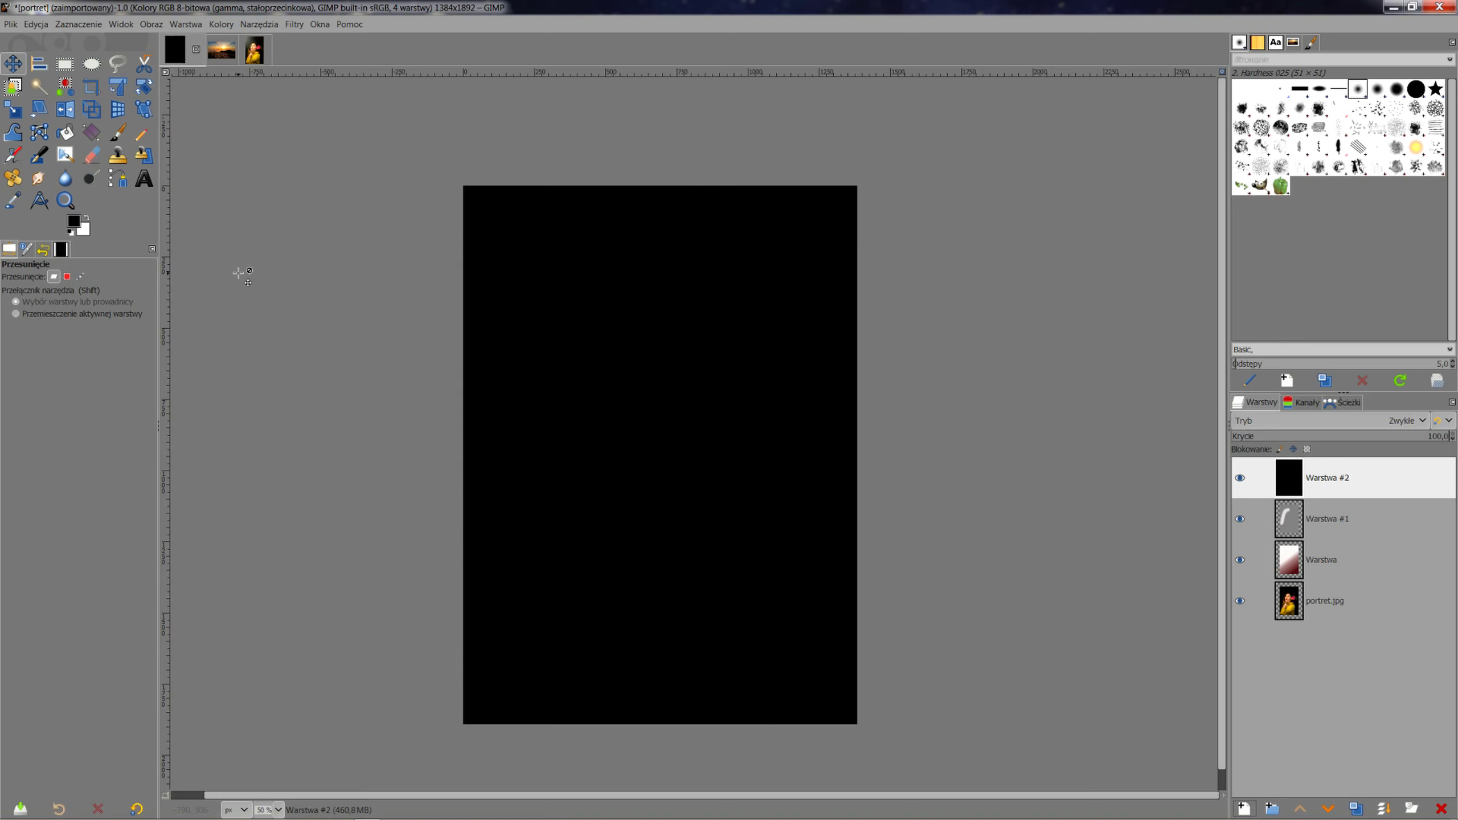
- Try the Rozjaśnianie and Przesiewanie blend modes on the black layer, then settle on Suma
{"action": "left_click", "coordinate": [1374, 419]}
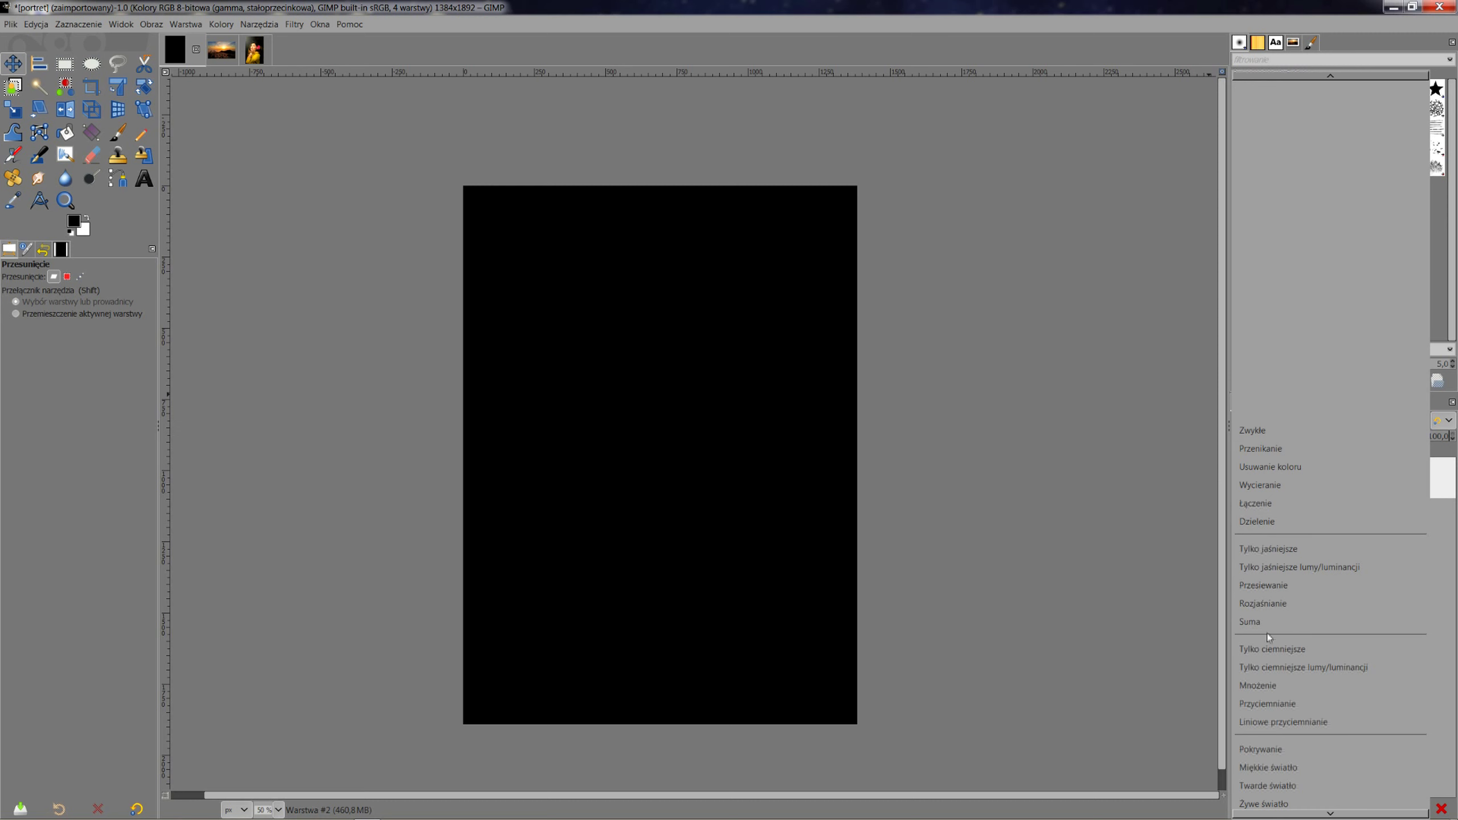
{"action": "left_click", "coordinate": [1251, 621]}
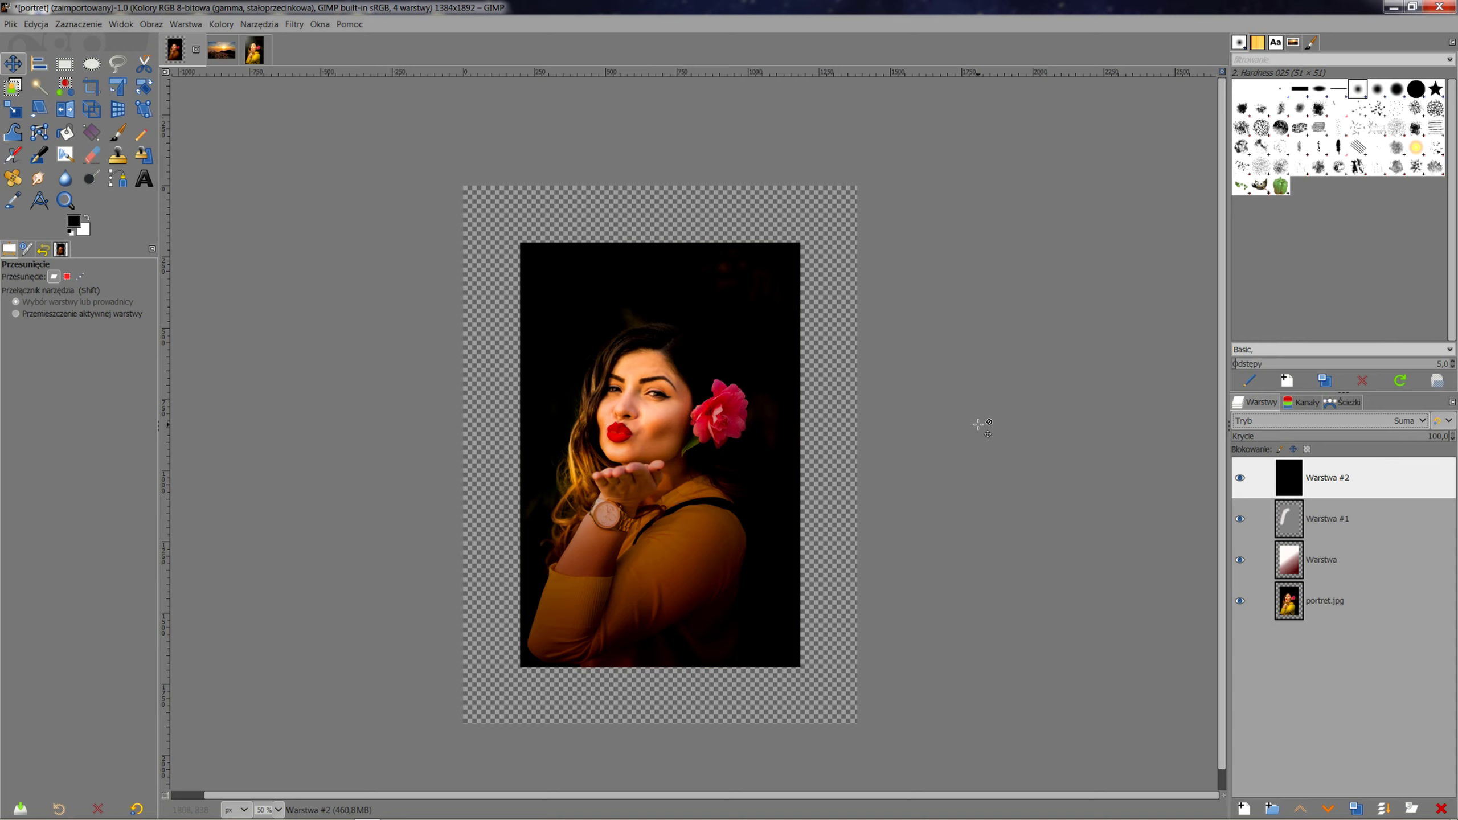
{"action": "left_click", "coordinate": [1365, 421]}
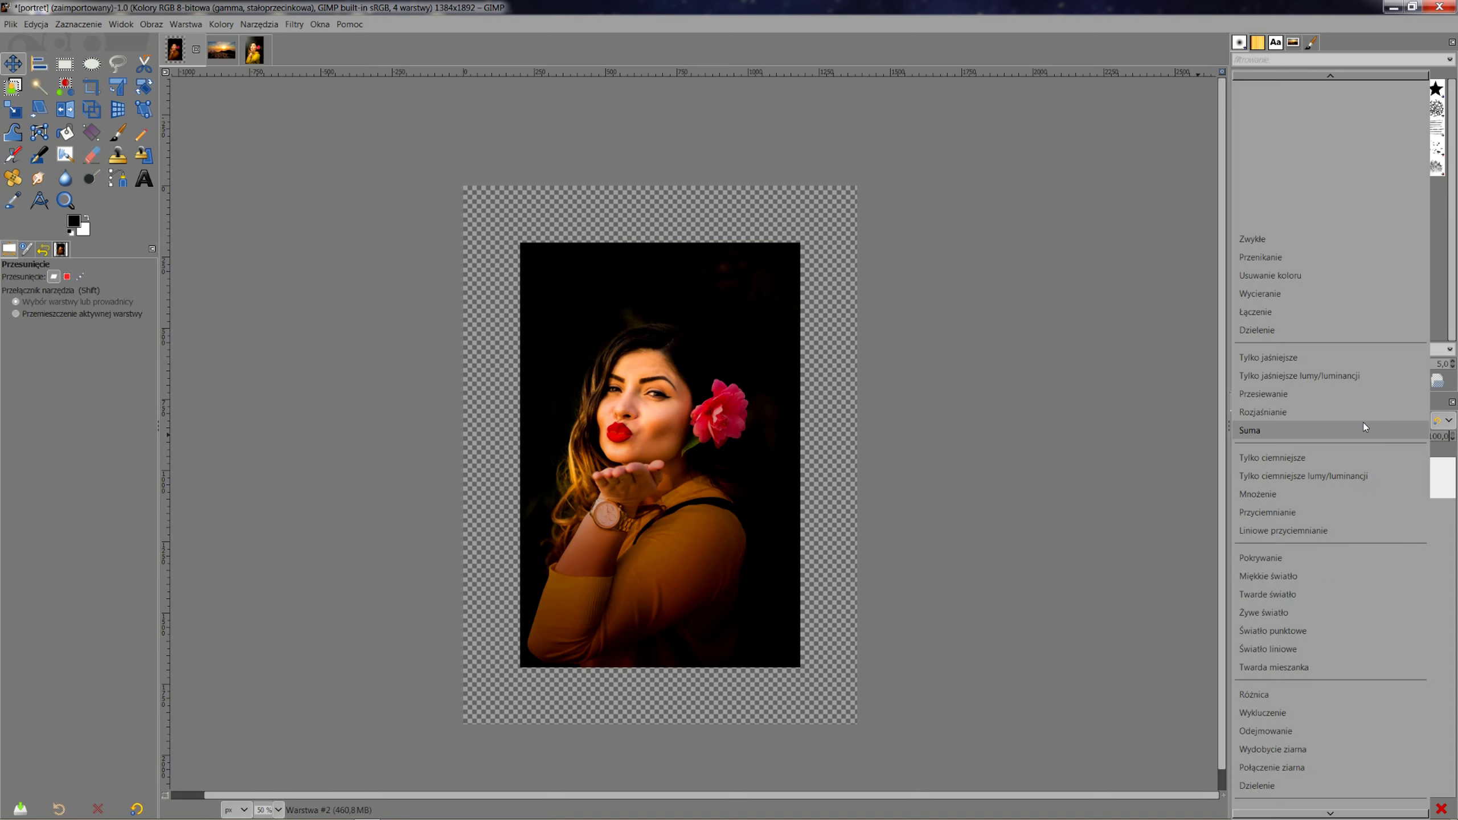
{"action": "left_click", "coordinate": [1269, 417]}
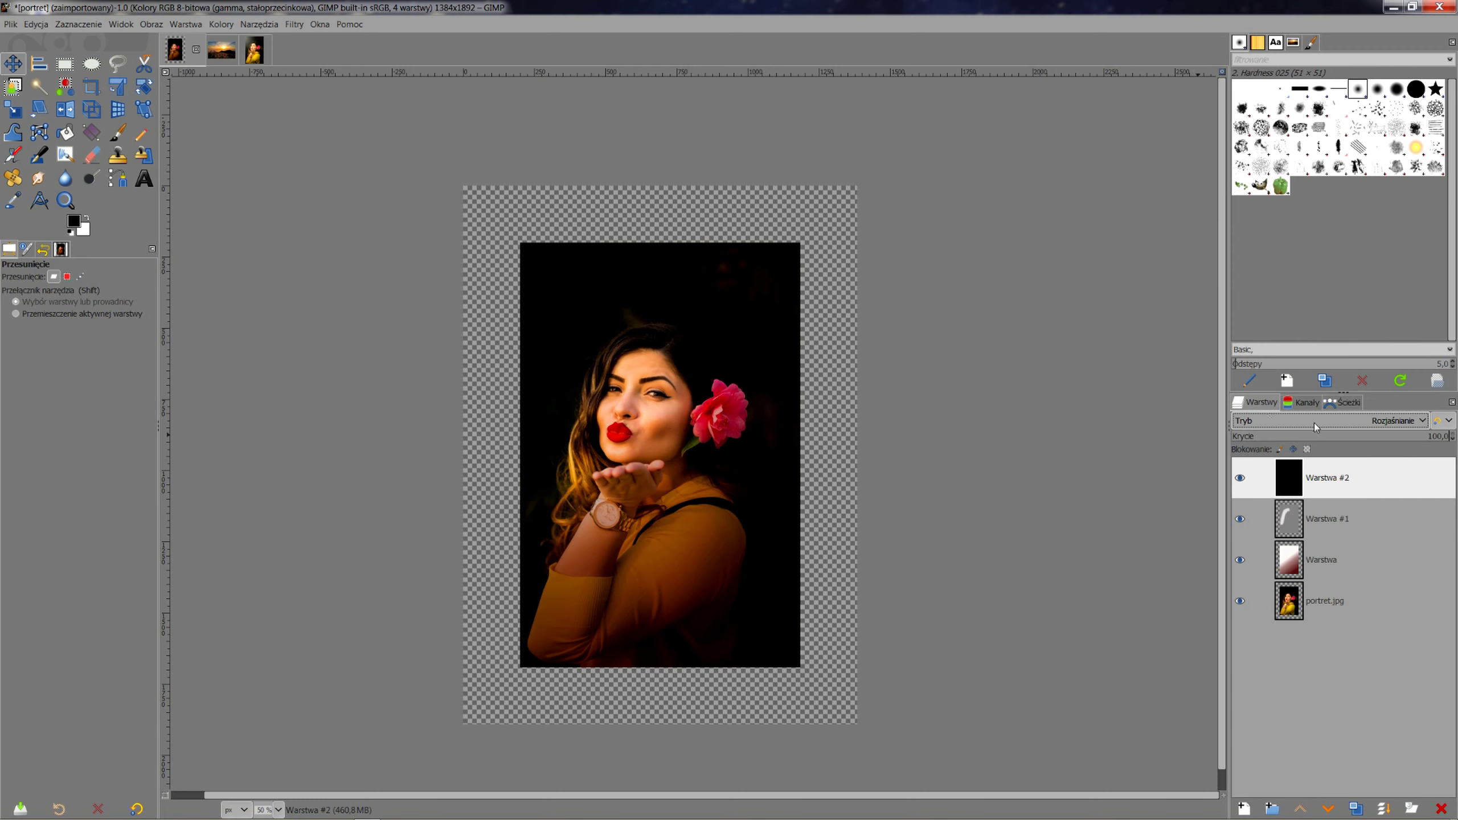
{"action": "left_click", "coordinate": [1315, 423]}
{"action": "left_click", "coordinate": [1280, 412]}
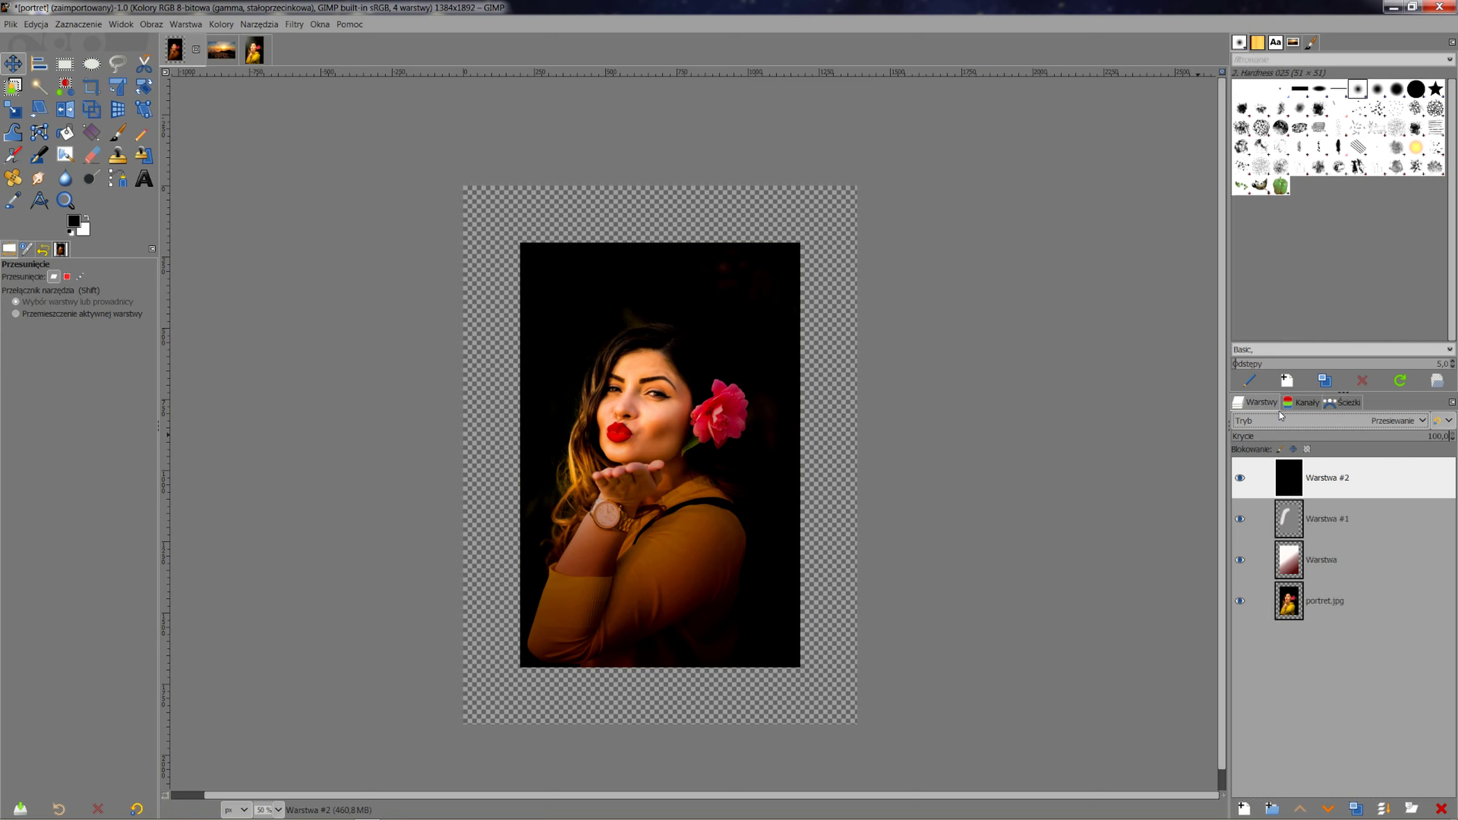
{"action": "left_click", "coordinate": [1346, 422]}
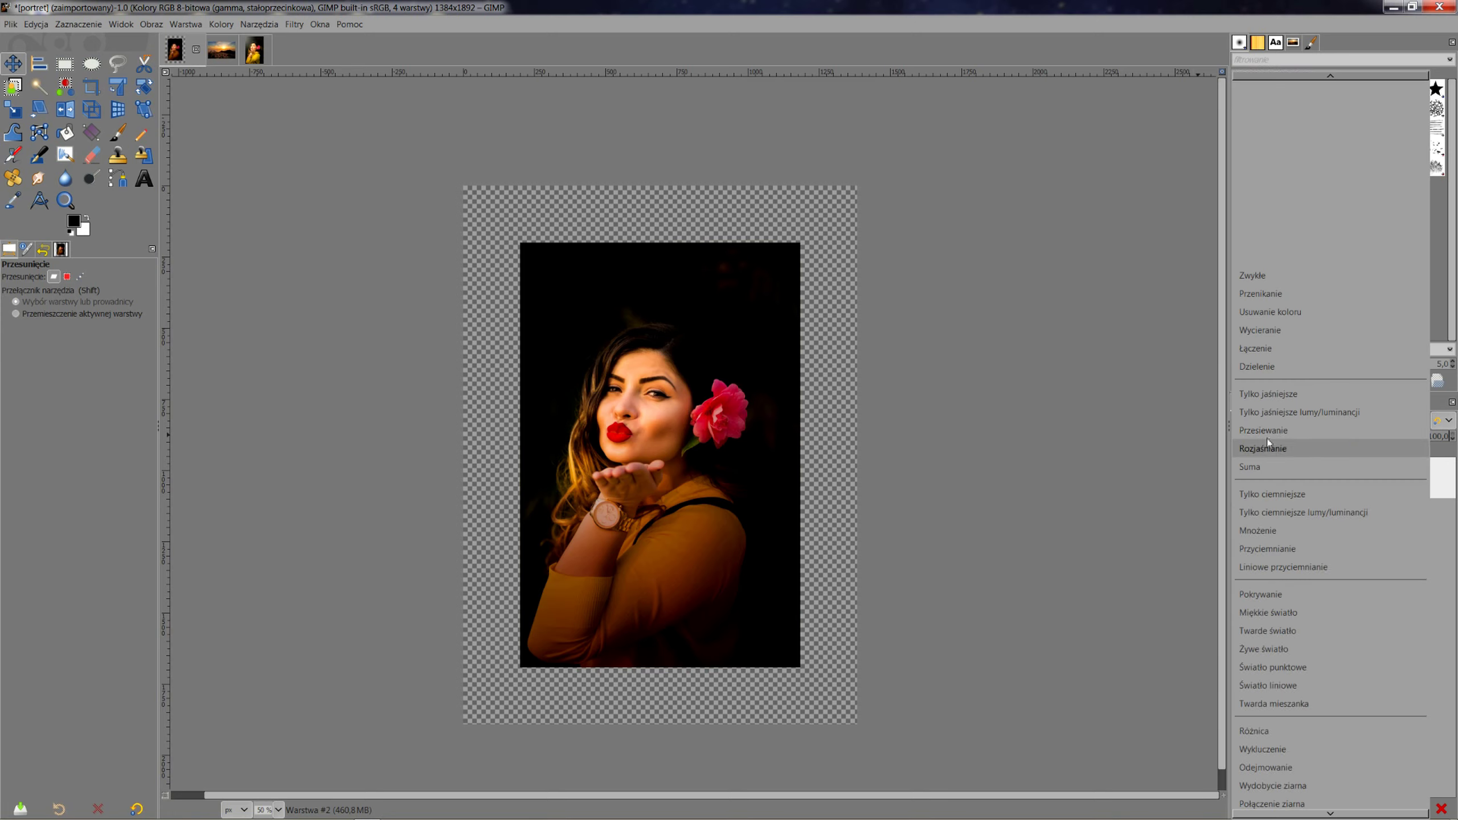
{"action": "left_click", "coordinate": [1265, 467]}
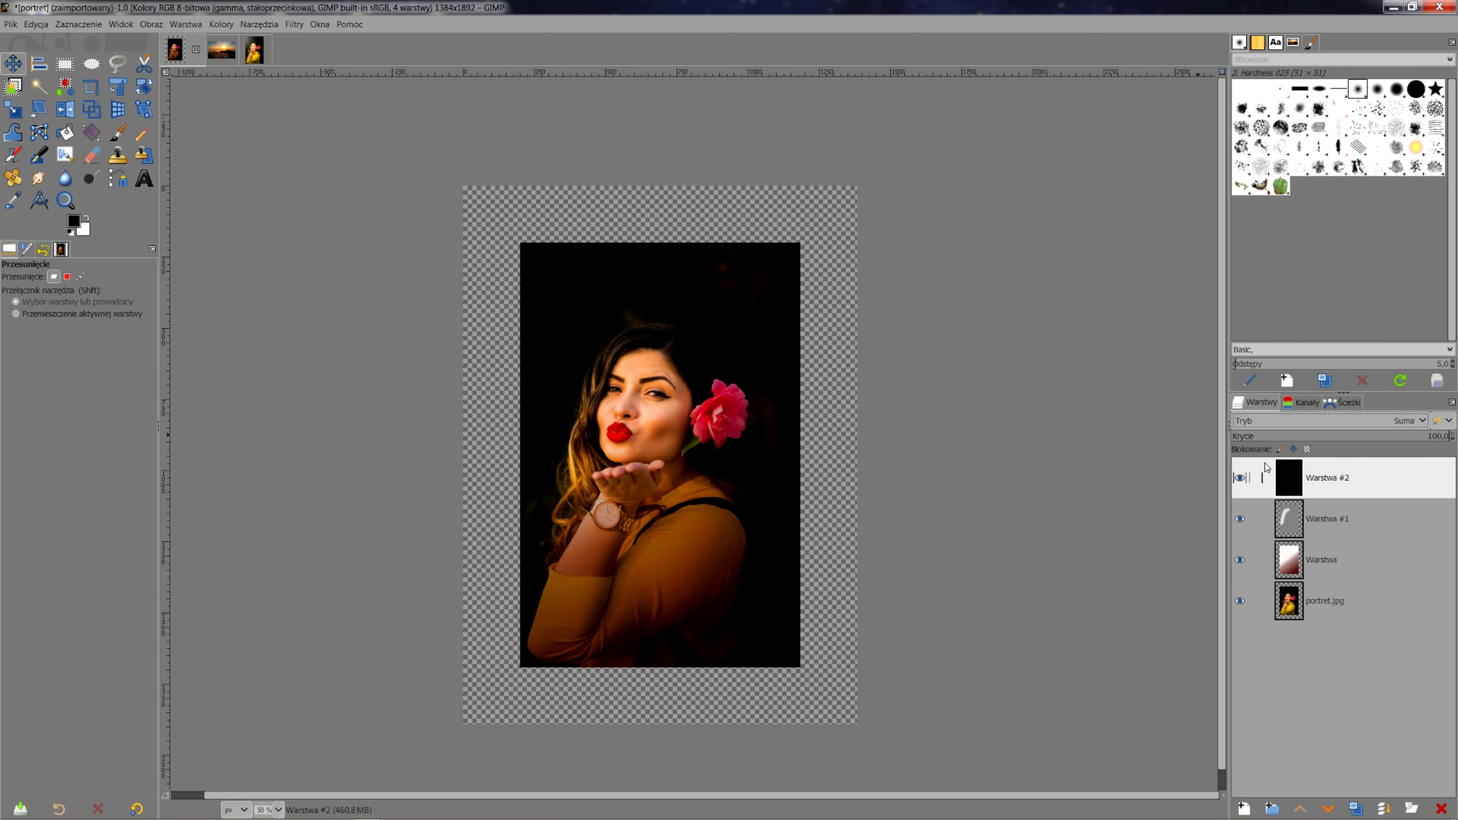
{"action": "left_click", "coordinate": [295, 25]}
{"action": "mouse_move", "coordinate": [375, 163]}
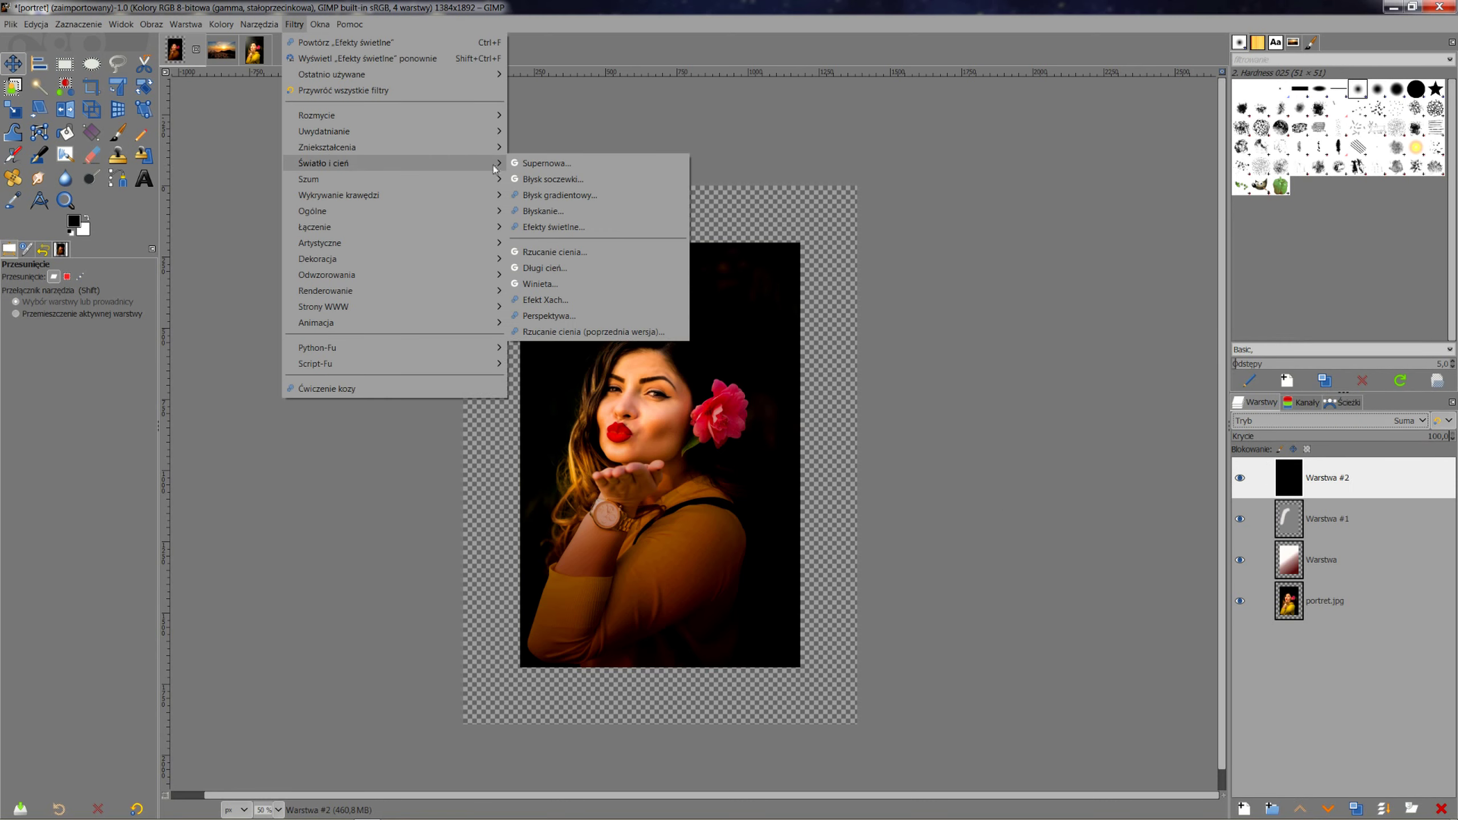
- Render Lighting Effects onto the black layer itself, not a new image, with slightly raised intensity
{"action": "left_click", "coordinate": [549, 228]}
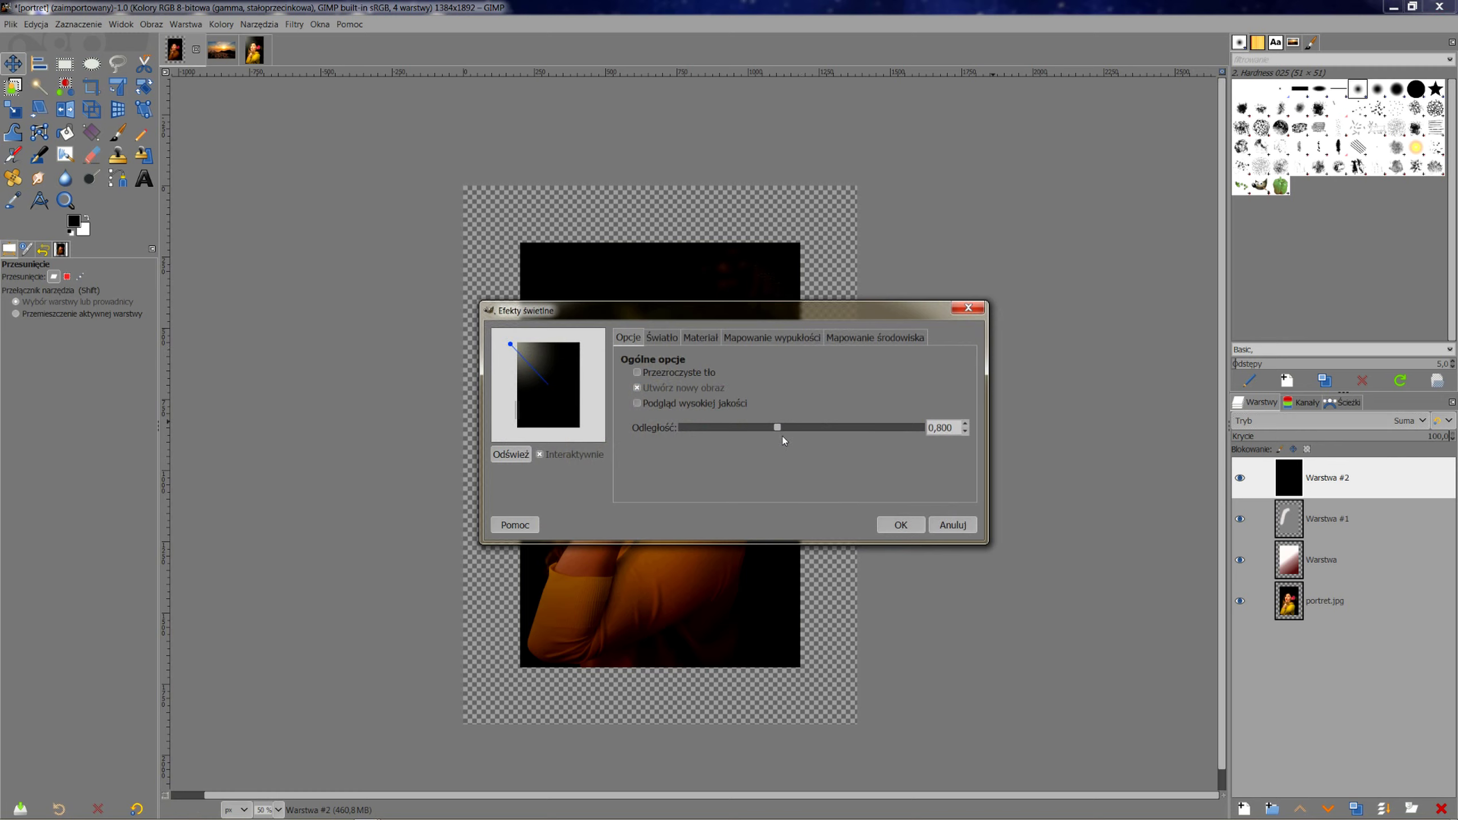
{"action": "left_click", "coordinate": [663, 338]}
{"action": "left_click", "coordinate": [733, 439]}
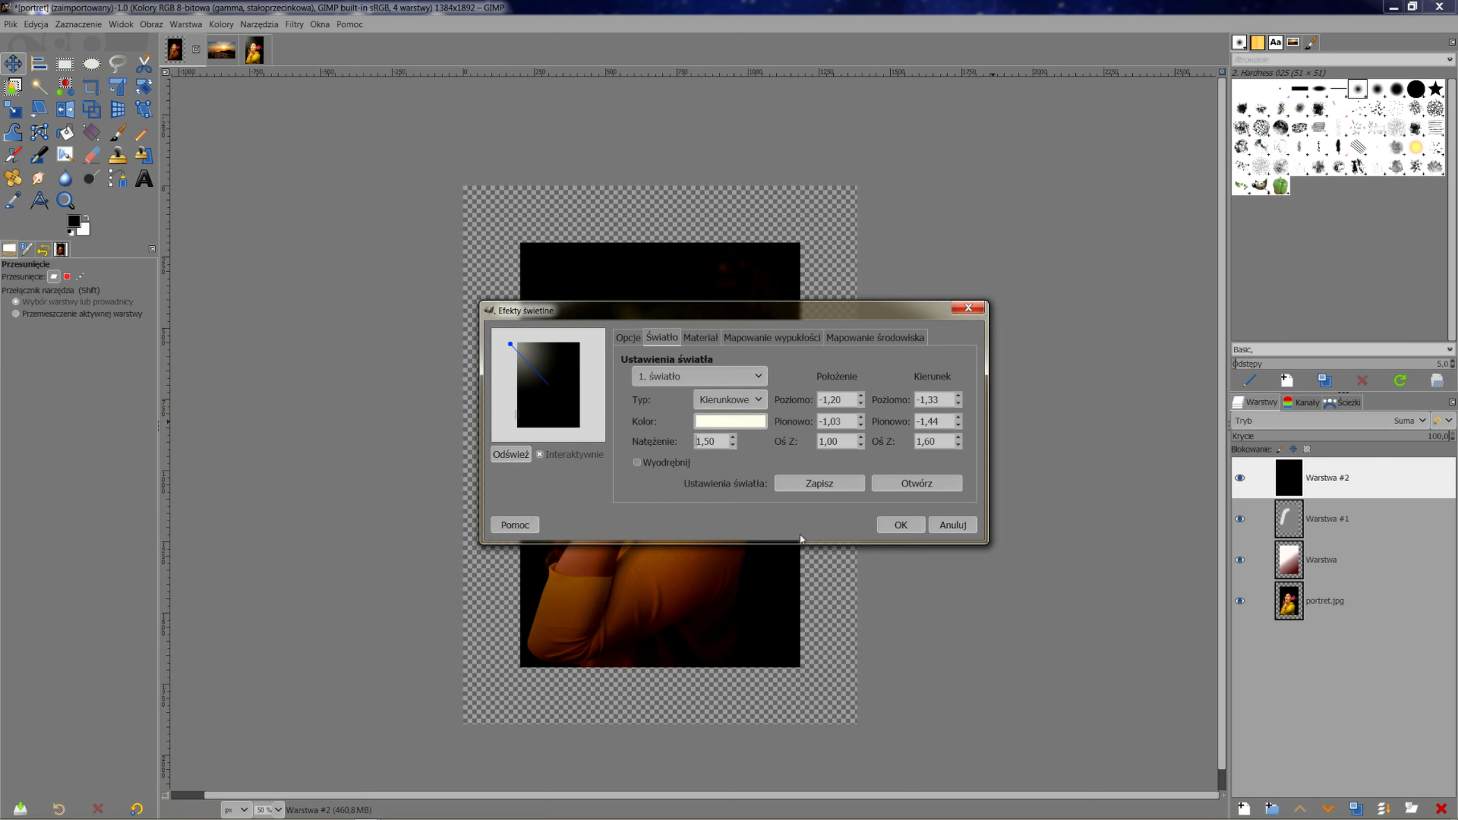
{"action": "left_click", "coordinate": [628, 337]}
{"action": "left_click", "coordinate": [638, 389]}
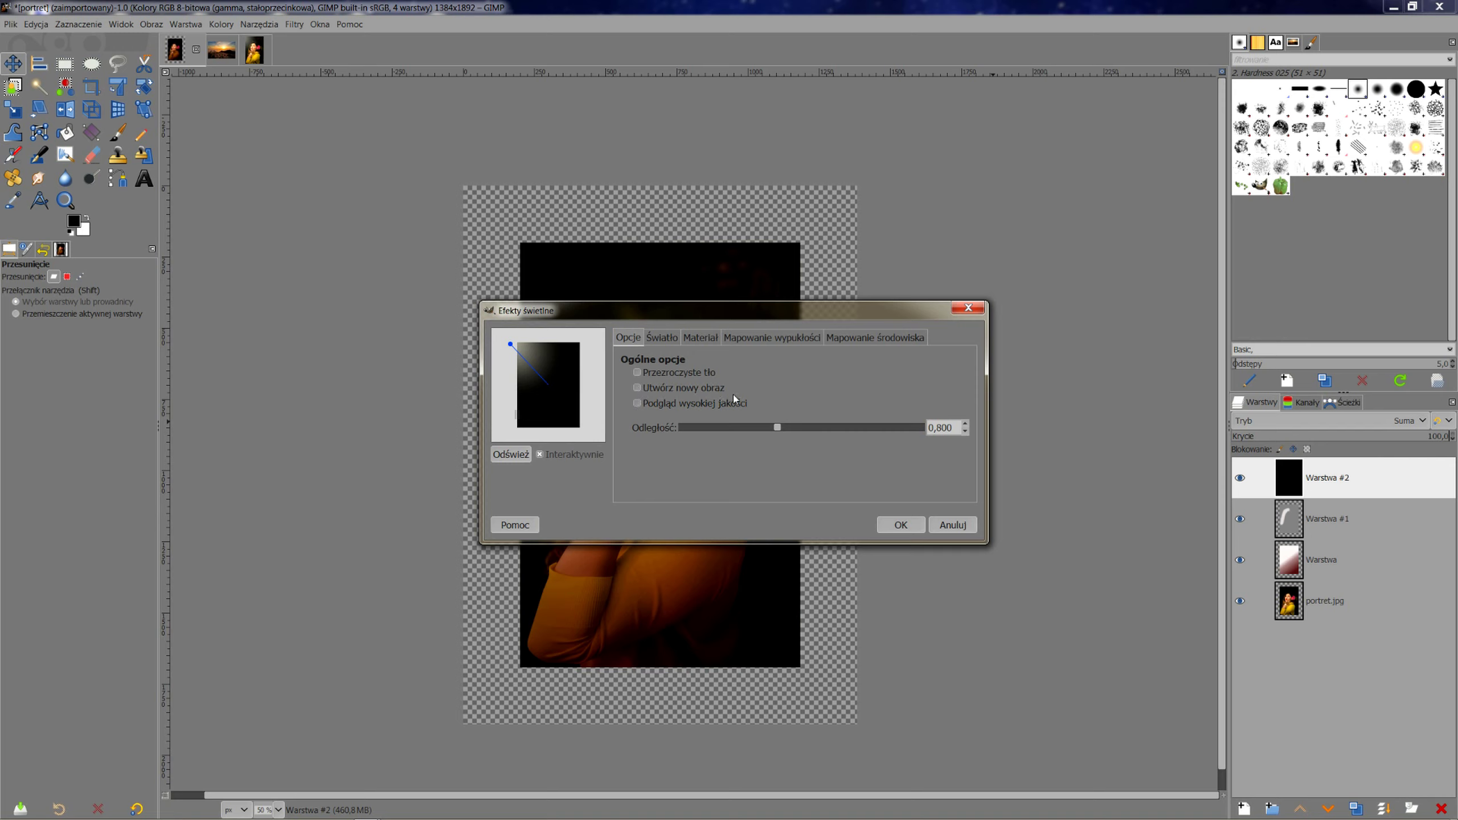
{"action": "left_click", "coordinate": [901, 524]}
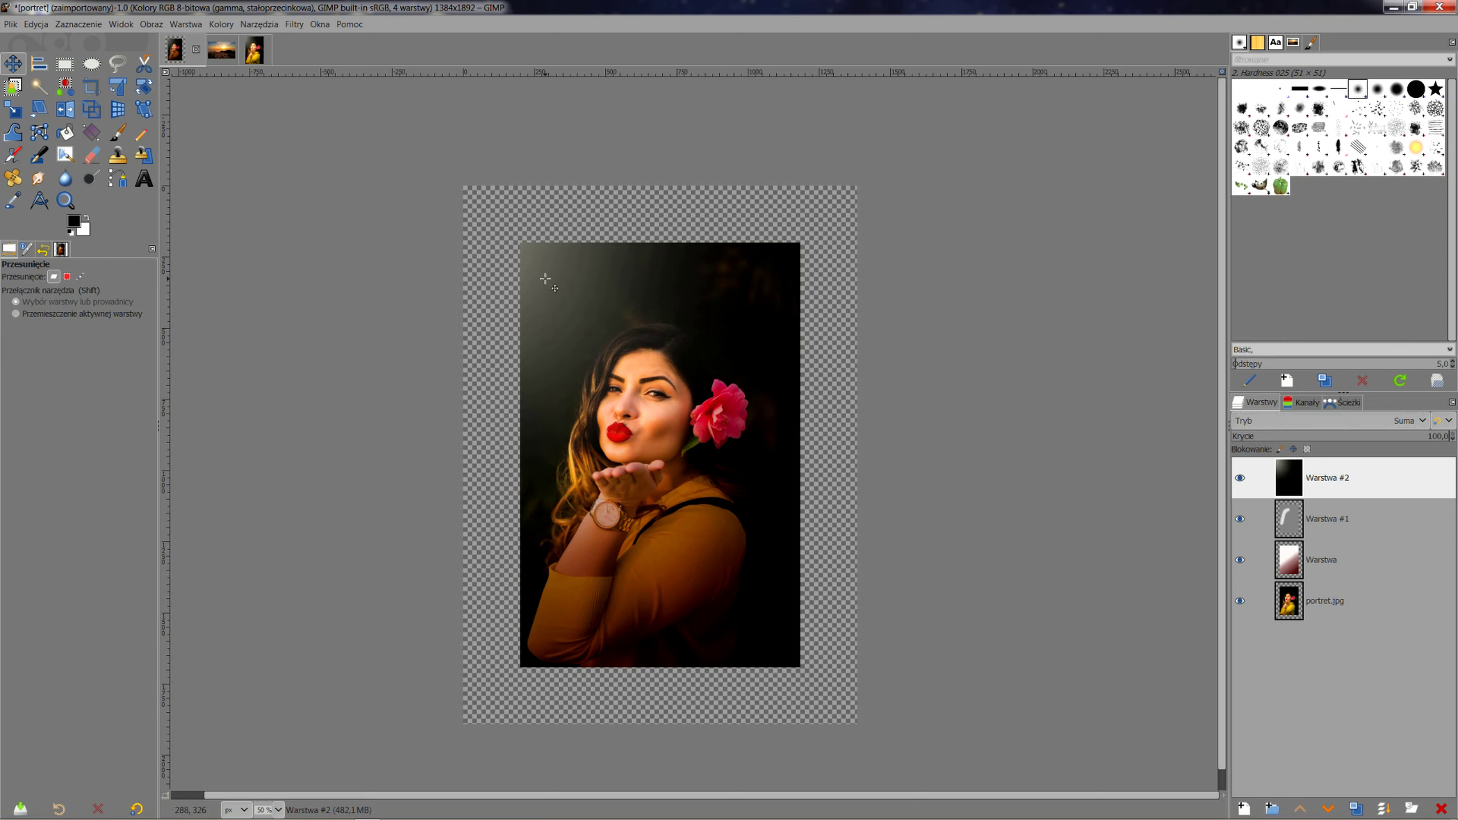
- Drag the Warstwa #2 lighting layer around until its glow sits over the portrait's top-left
{"action": "left_click_drag", "start_coordinate": [545, 279], "coordinate": [598, 329]}
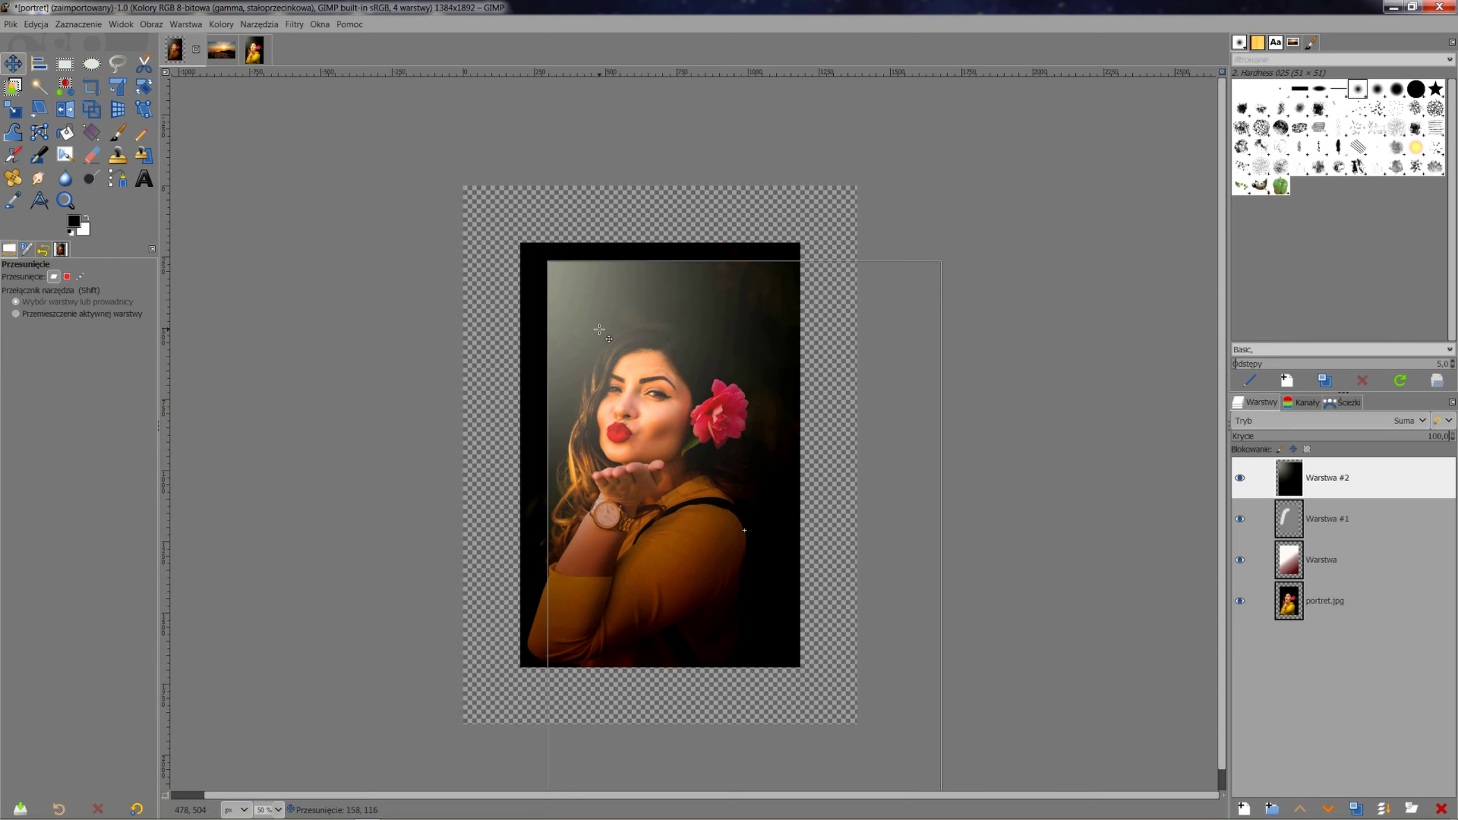
{"action": "left_click_drag", "start_coordinate": [598, 330], "coordinate": [599, 331]}
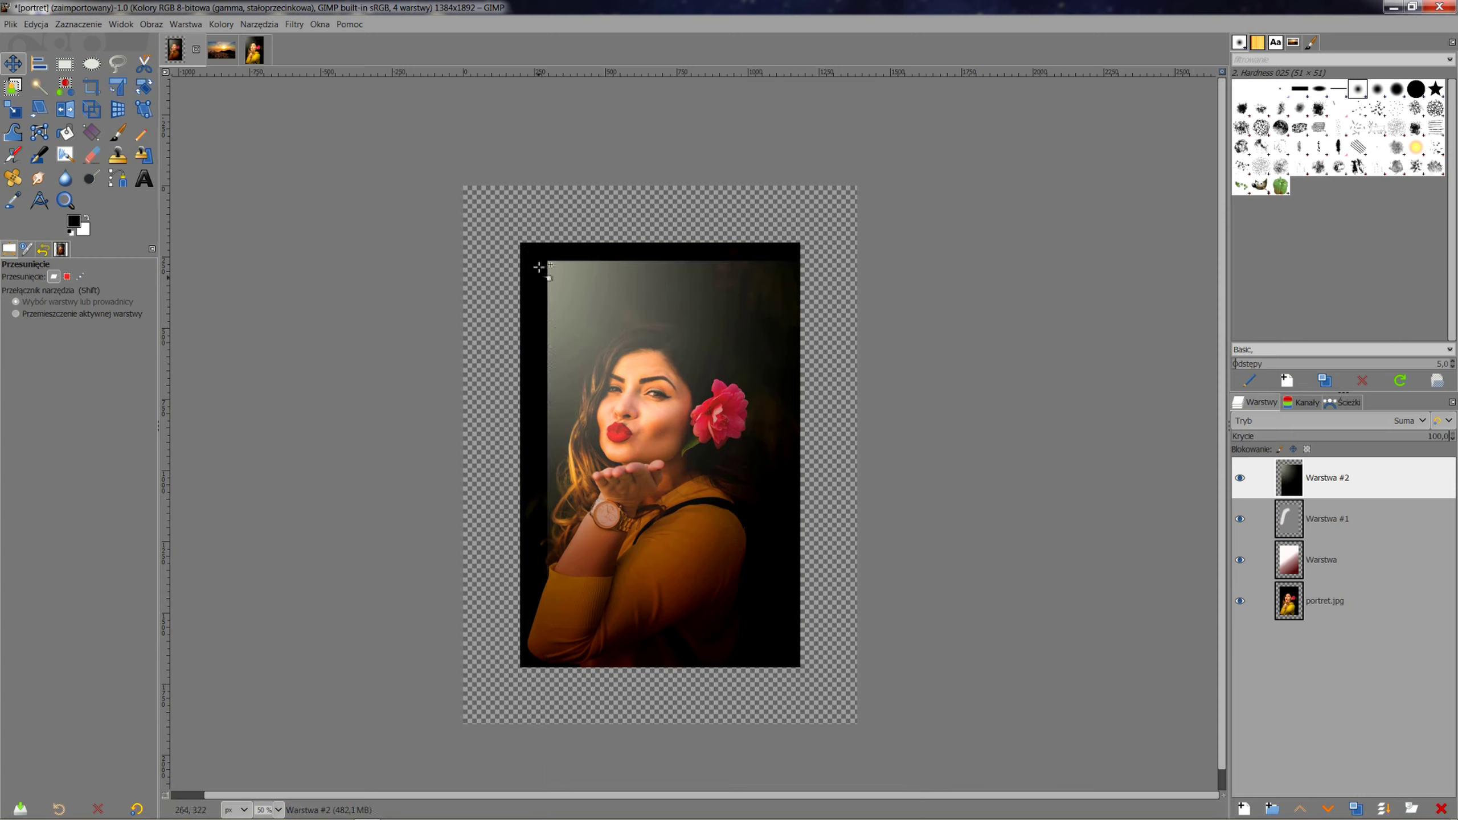
{"action": "left_click_drag", "start_coordinate": [584, 296], "coordinate": [527, 258]}
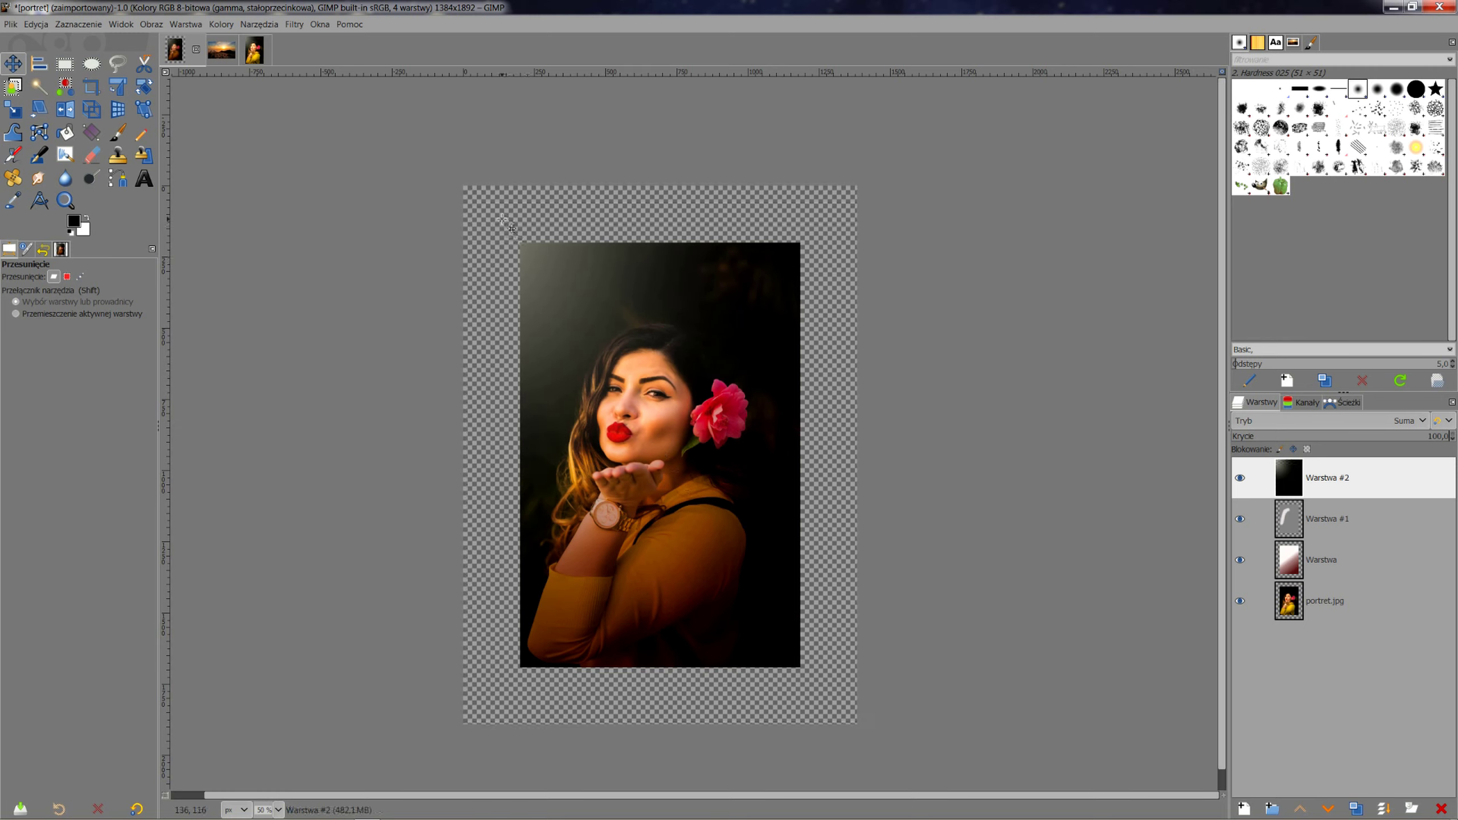
{"action": "left_click_drag", "start_coordinate": [502, 218], "coordinate": [542, 269]}
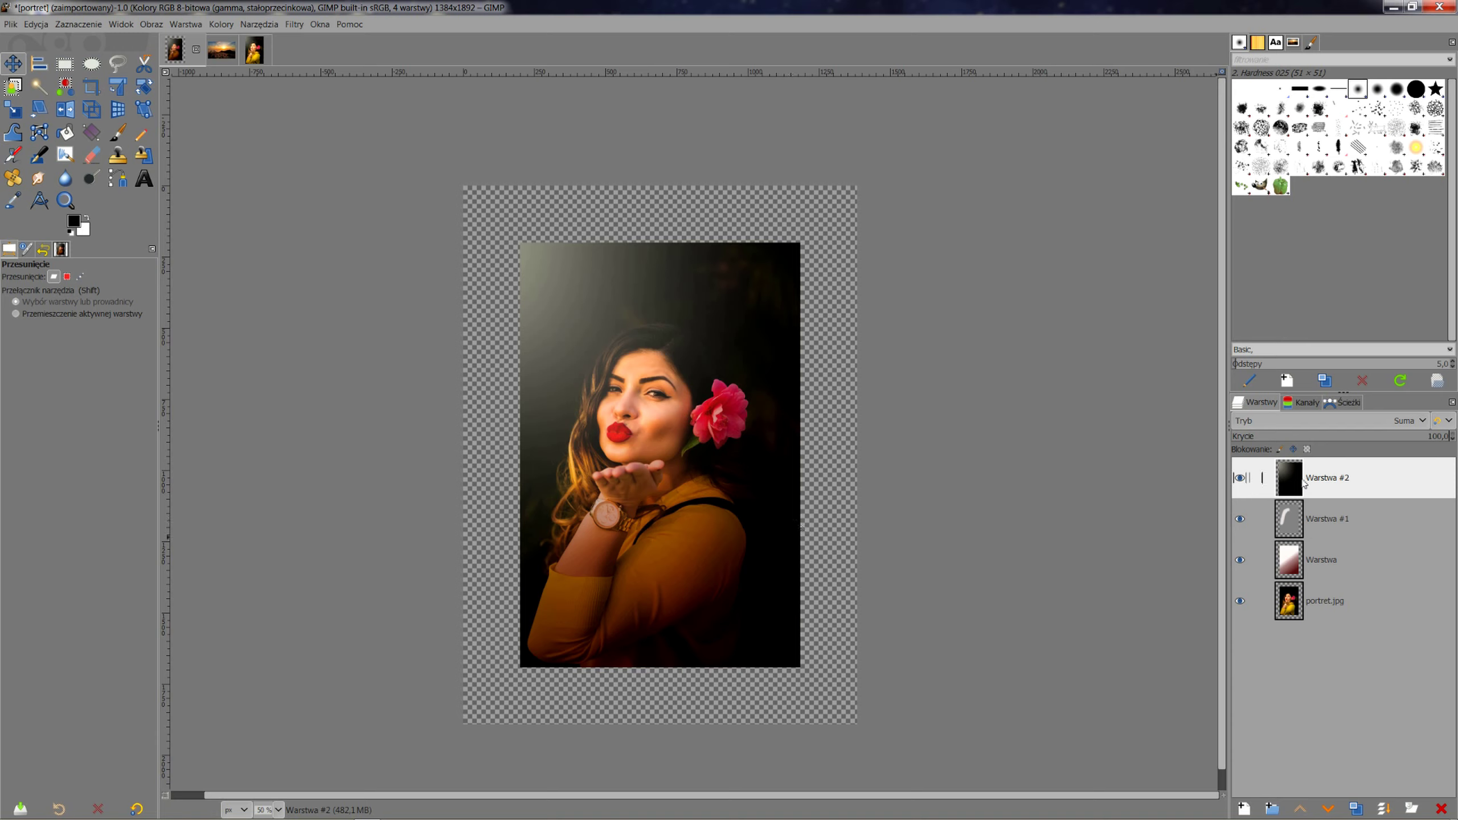
- Start a Colorize on Warstwa #2 with an orange tint and lower its lightness step by step
{"action": "left_click", "coordinate": [229, 24]}
{"action": "left_click", "coordinate": [245, 390]}
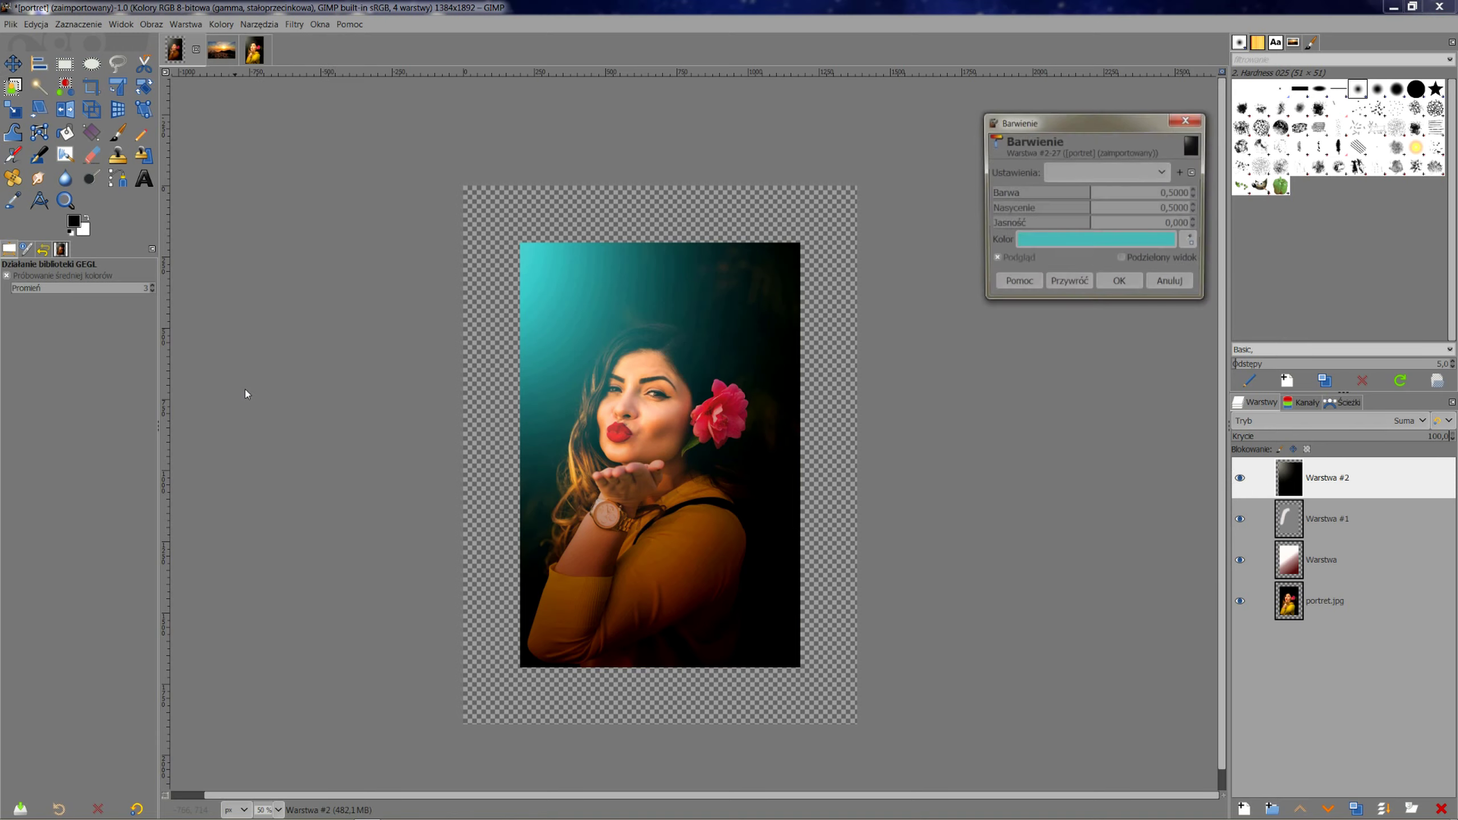
{"action": "left_click", "coordinate": [1105, 239]}
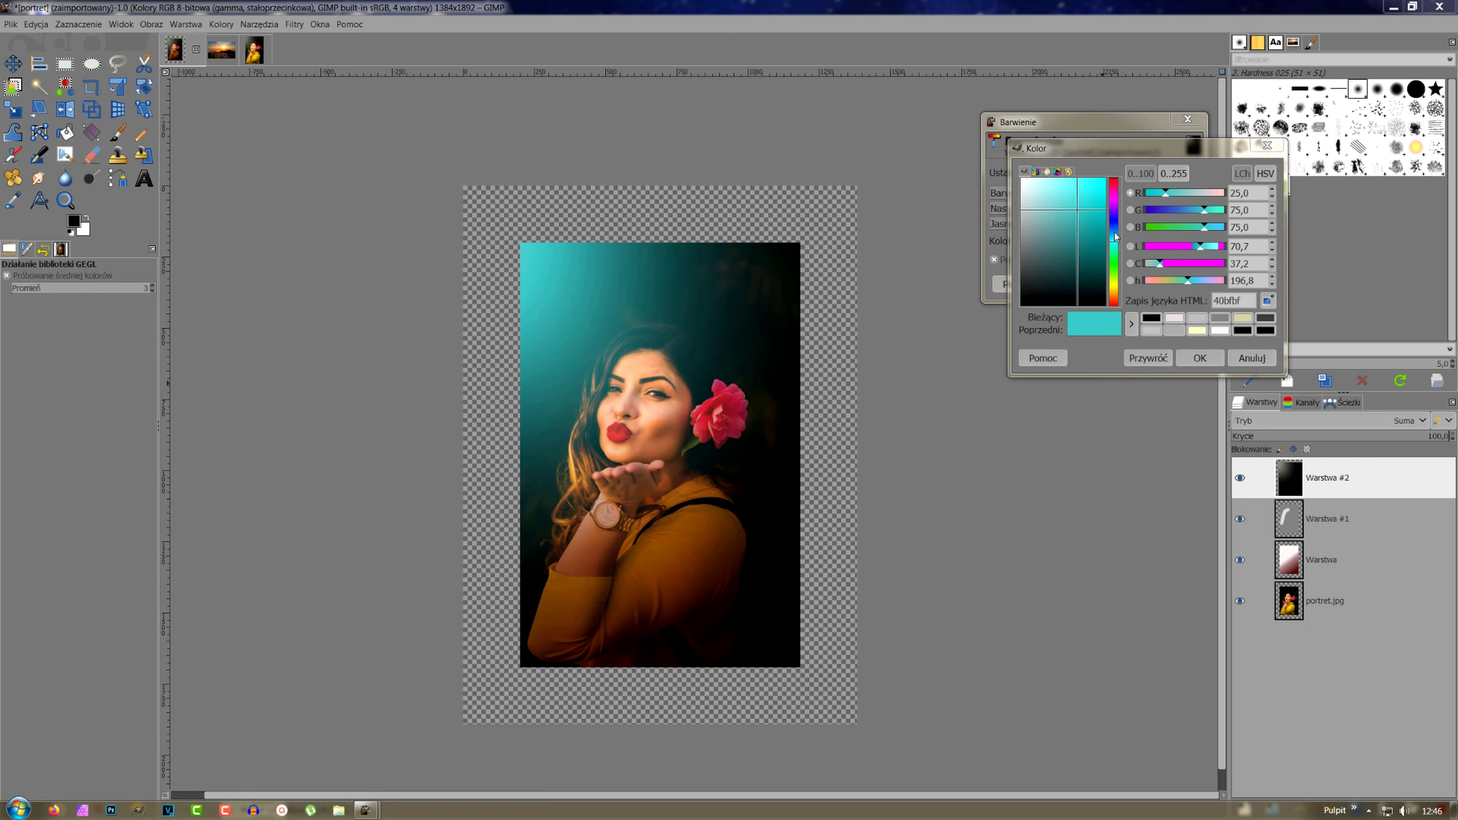
{"action": "left_click", "coordinate": [1117, 298]}
{"action": "key", "text": "Return"}
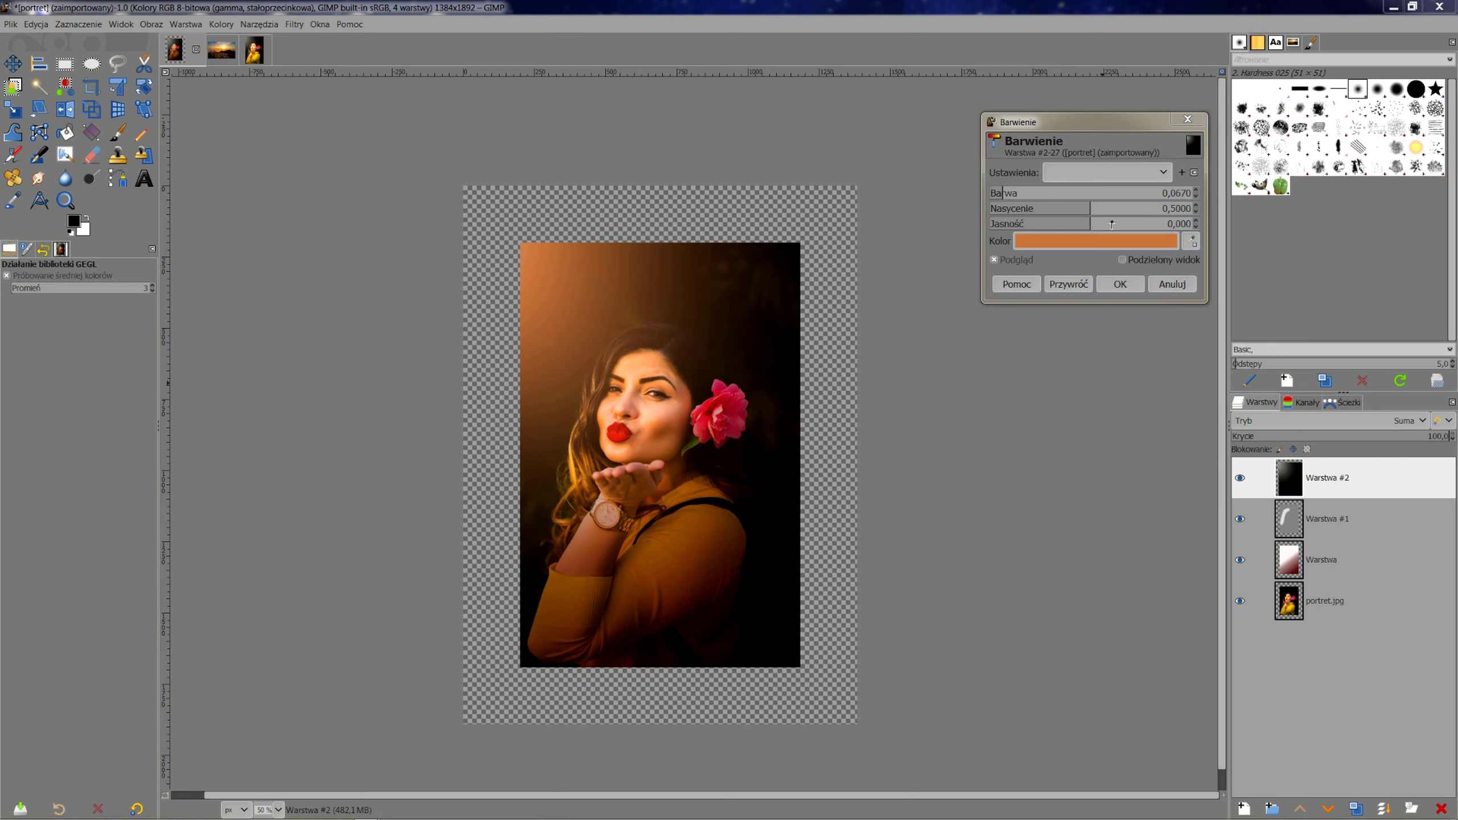
{"action": "left_click", "coordinate": [1112, 223]}
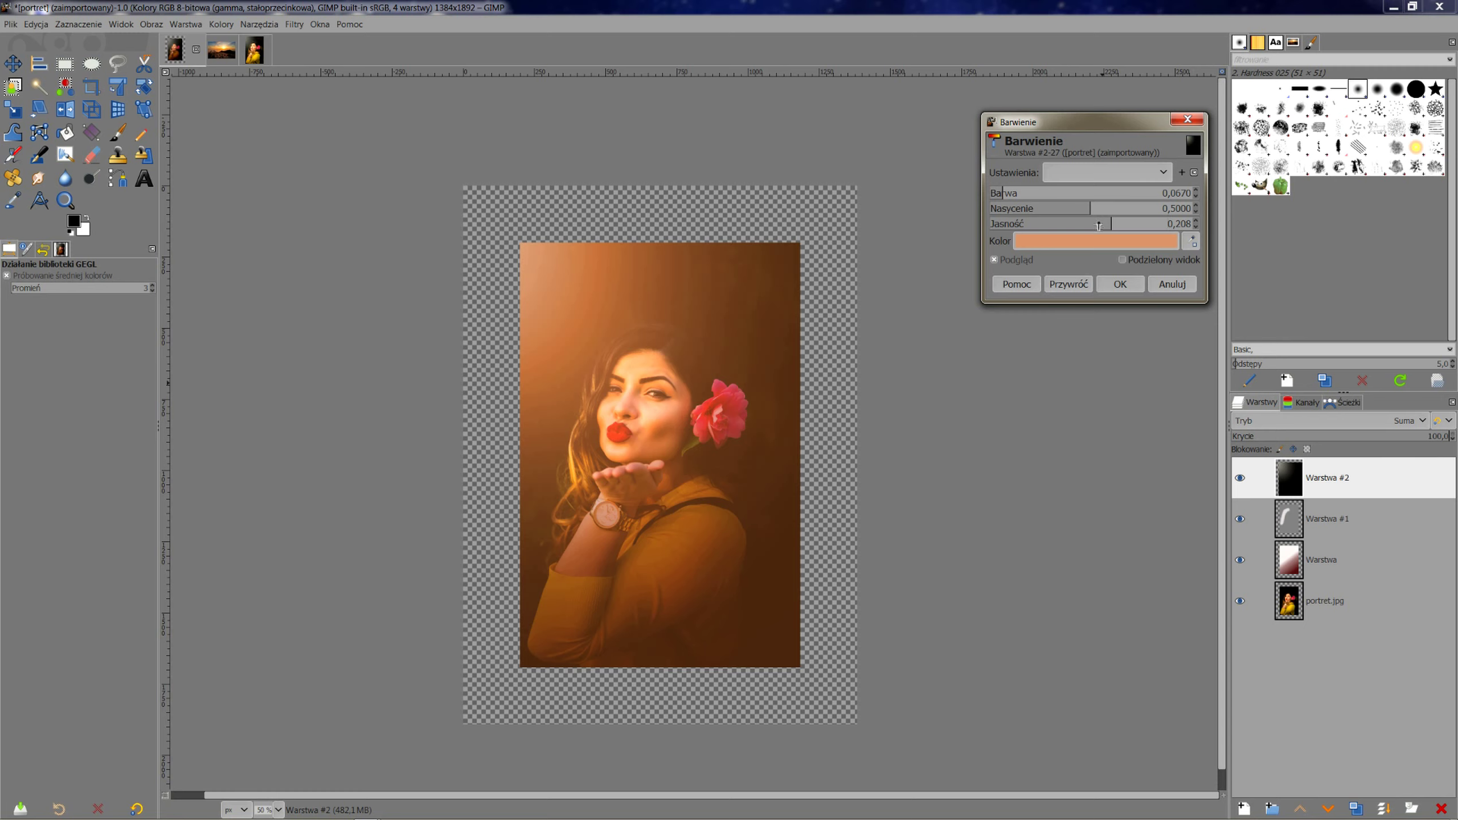
{"action": "left_click", "coordinate": [1100, 223]}
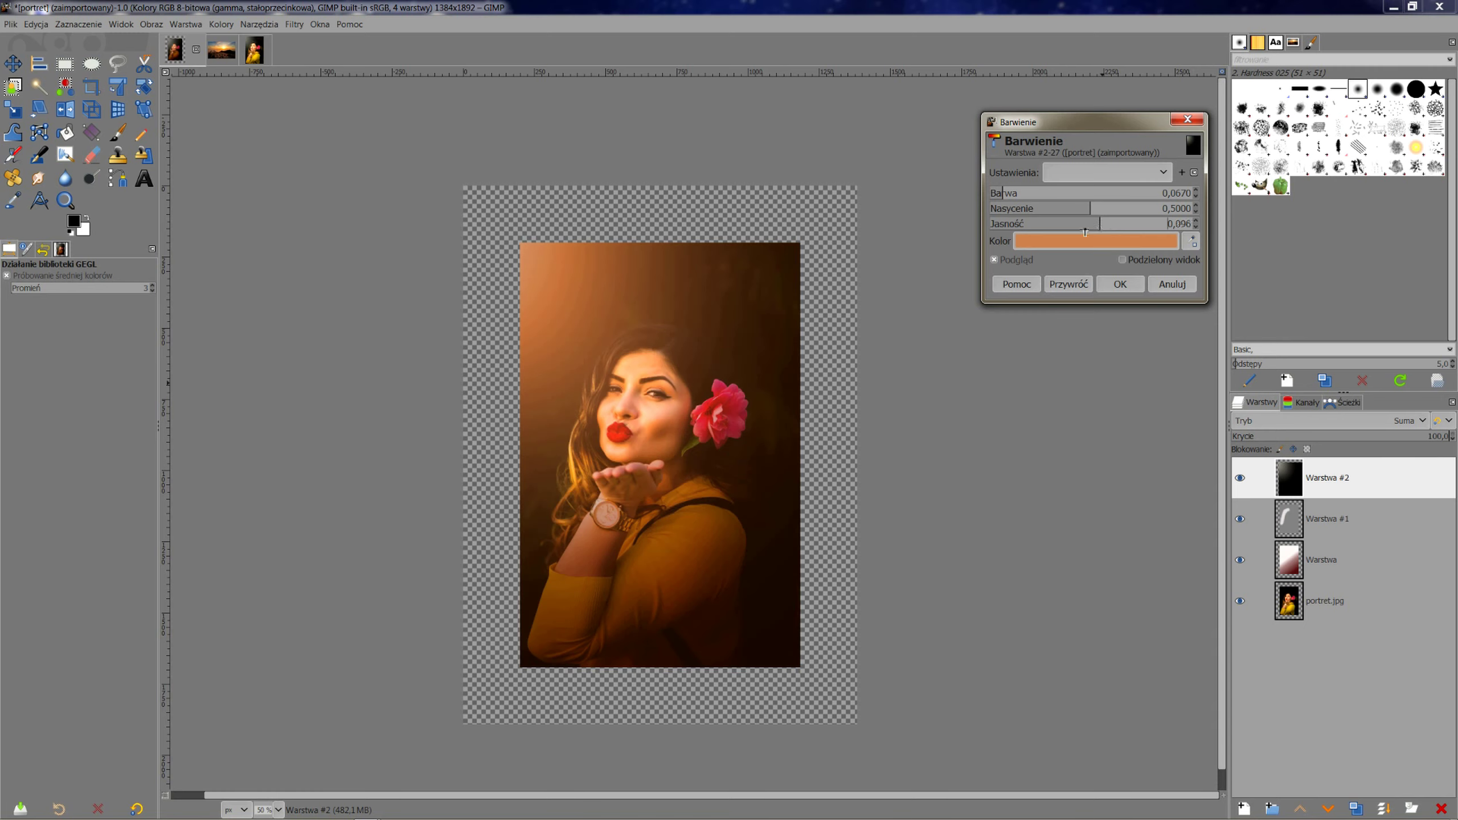
{"action": "left_click", "coordinate": [1085, 223]}
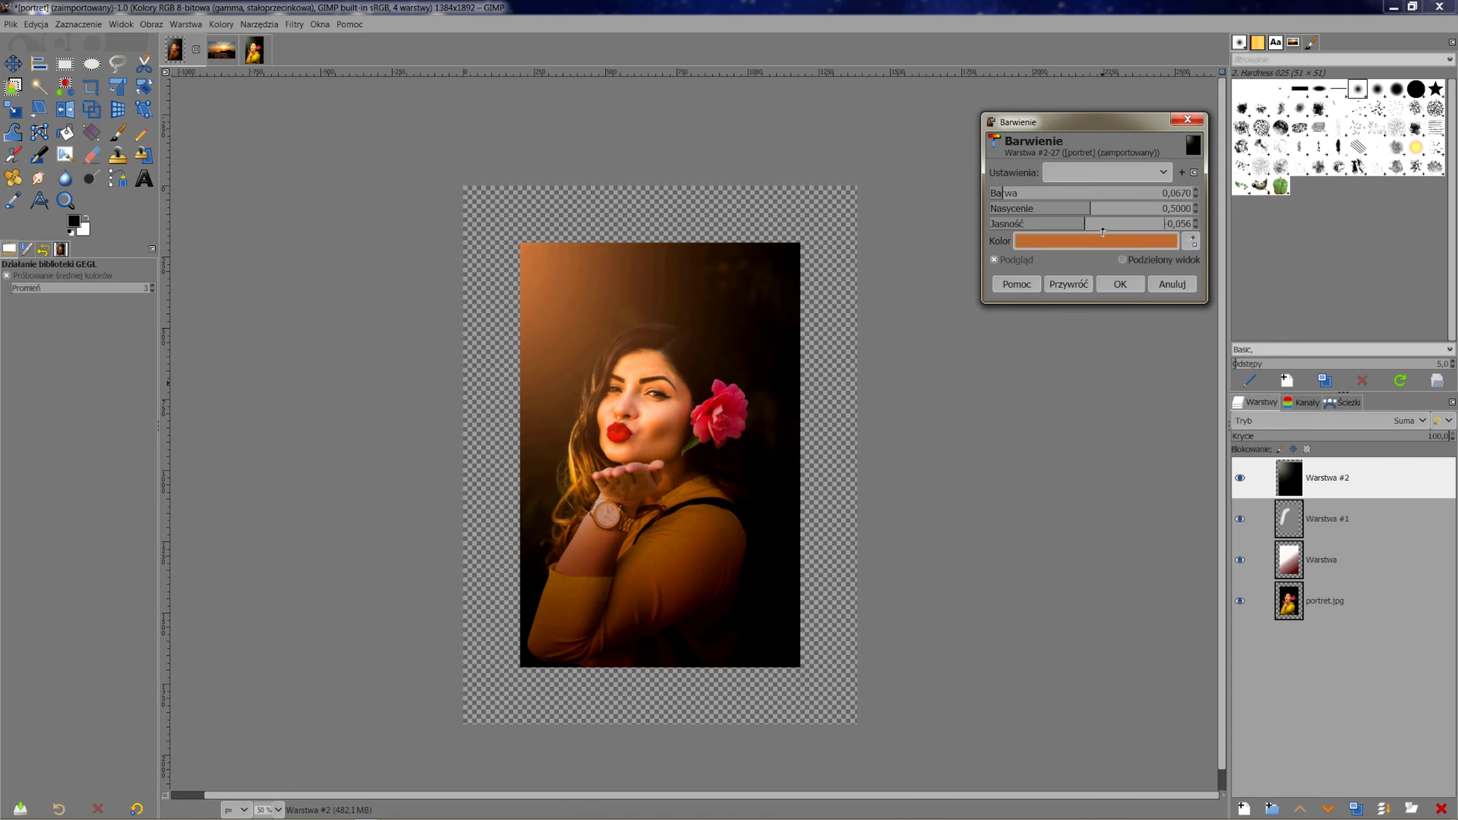
{"action": "left_click", "coordinate": [1080, 223]}
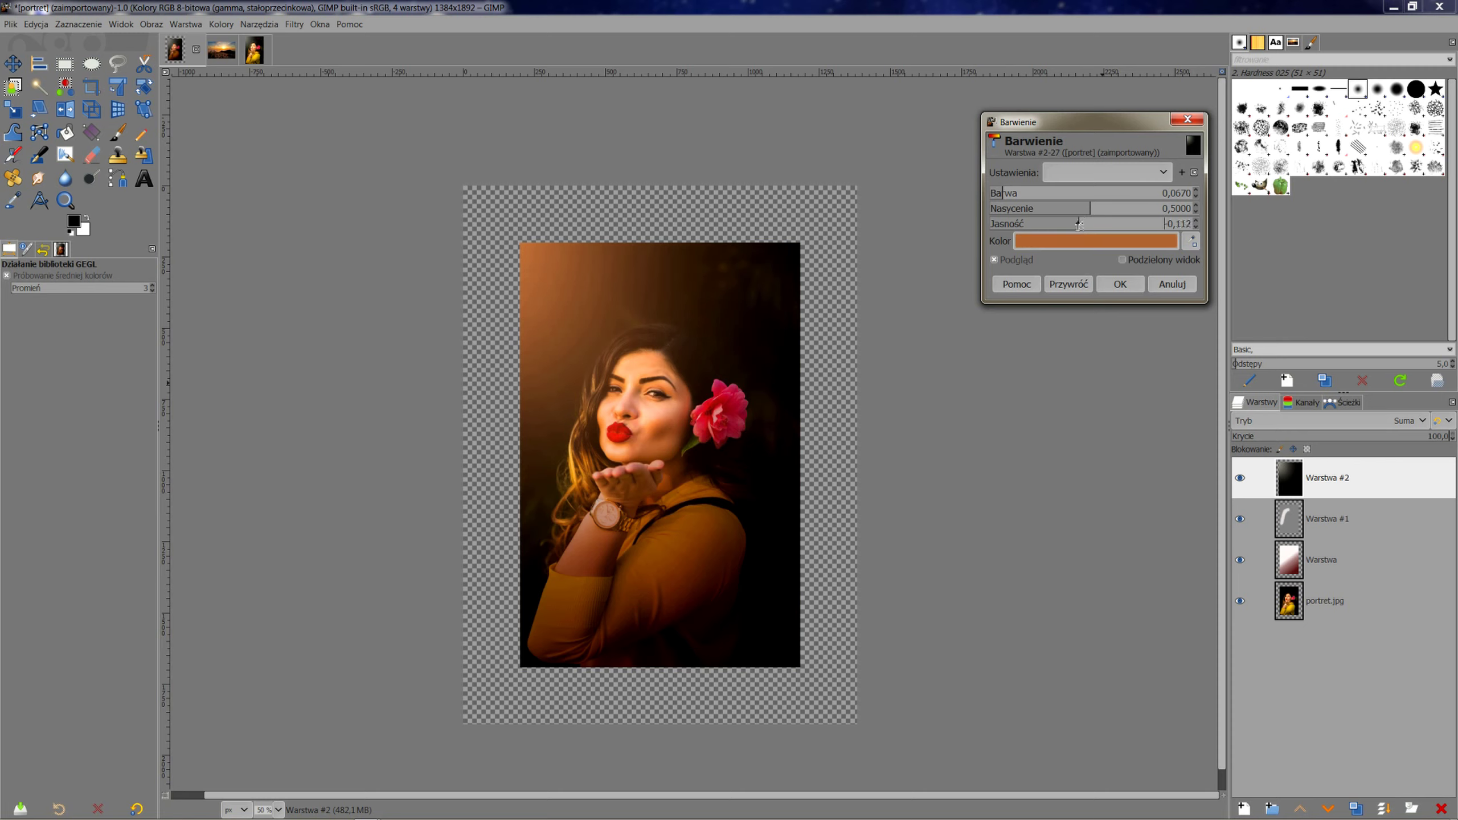
- Switch the Colorize tint to blue, reduce saturation to about 0.368, and apply
{"action": "left_click", "coordinate": [1139, 244]}
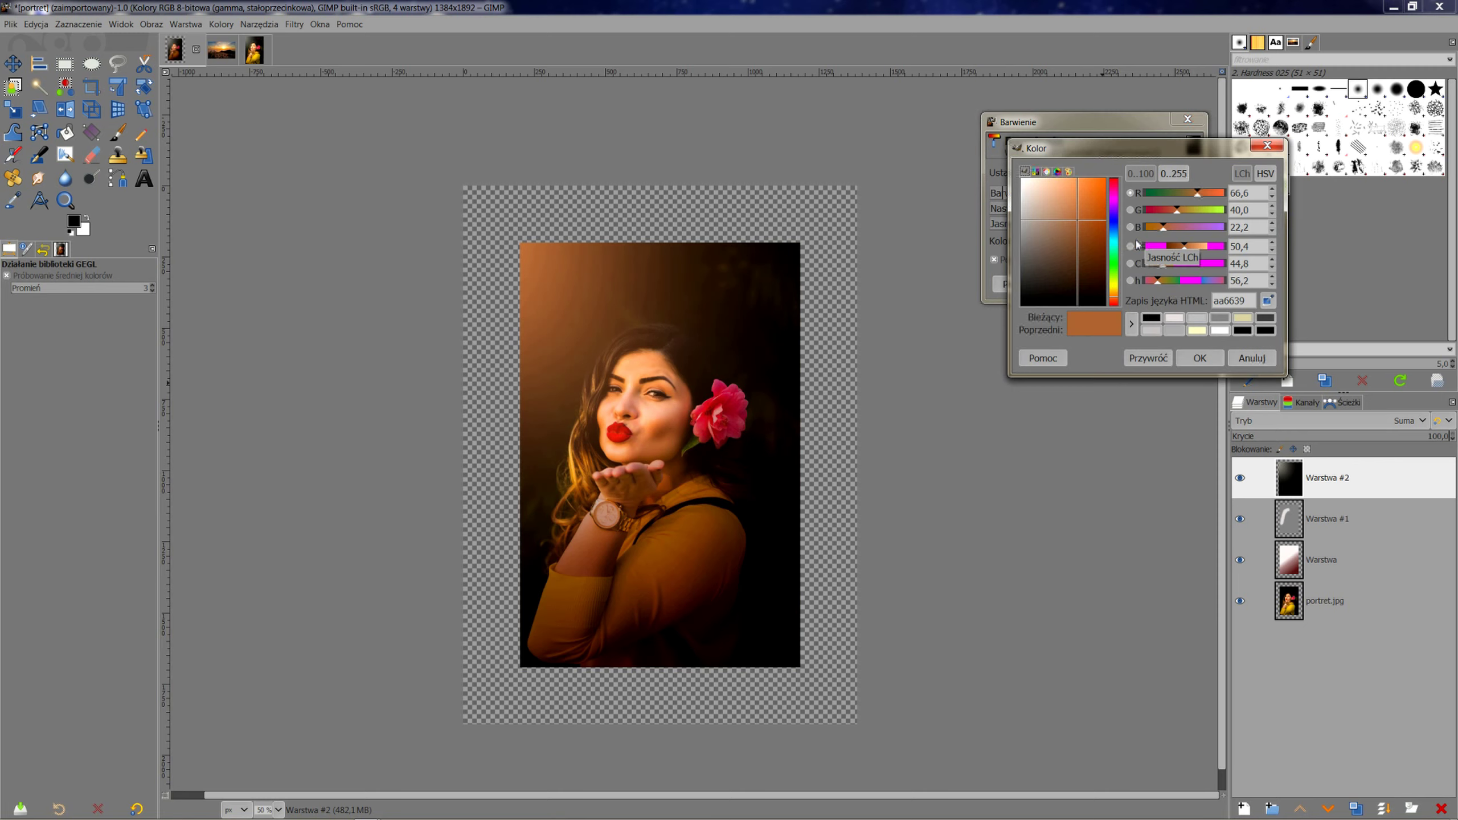
{"action": "left_click", "coordinate": [1115, 238]}
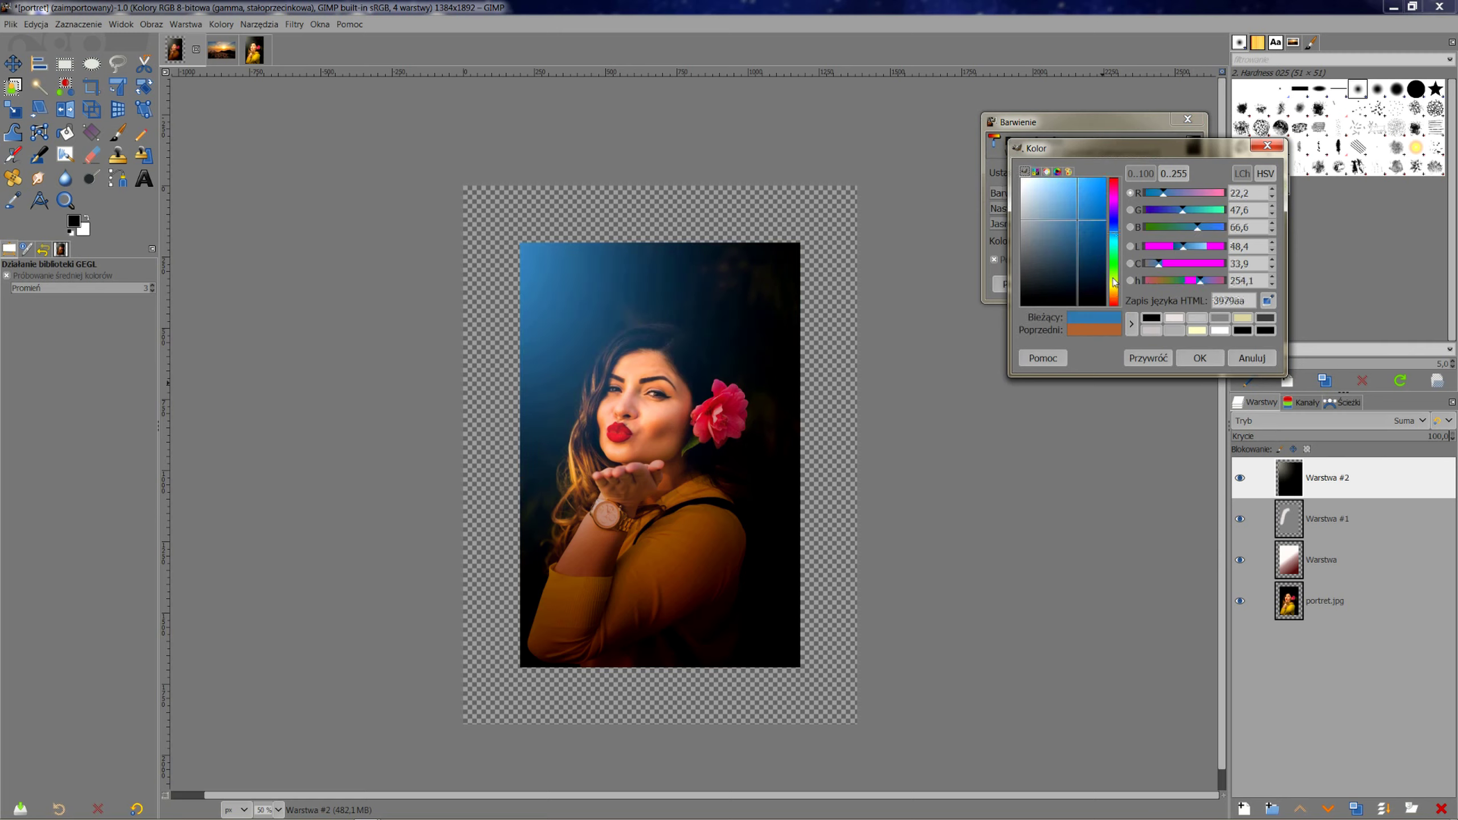
{"action": "left_click", "coordinate": [1210, 359]}
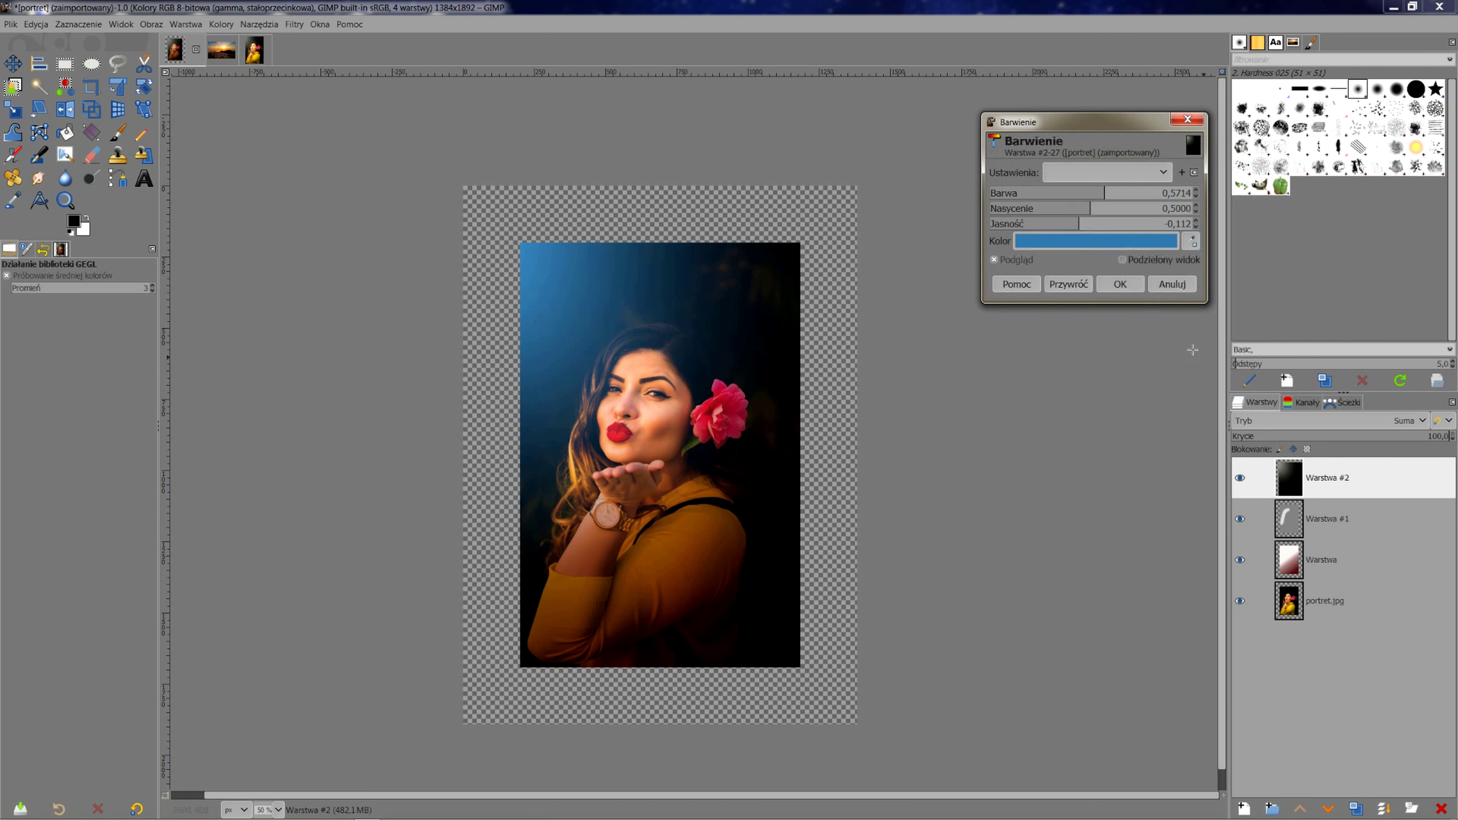
{"action": "left_click", "coordinate": [1069, 210]}
{"action": "left_click_drag", "start_coordinate": [1069, 209], "coordinate": [1063, 208]}
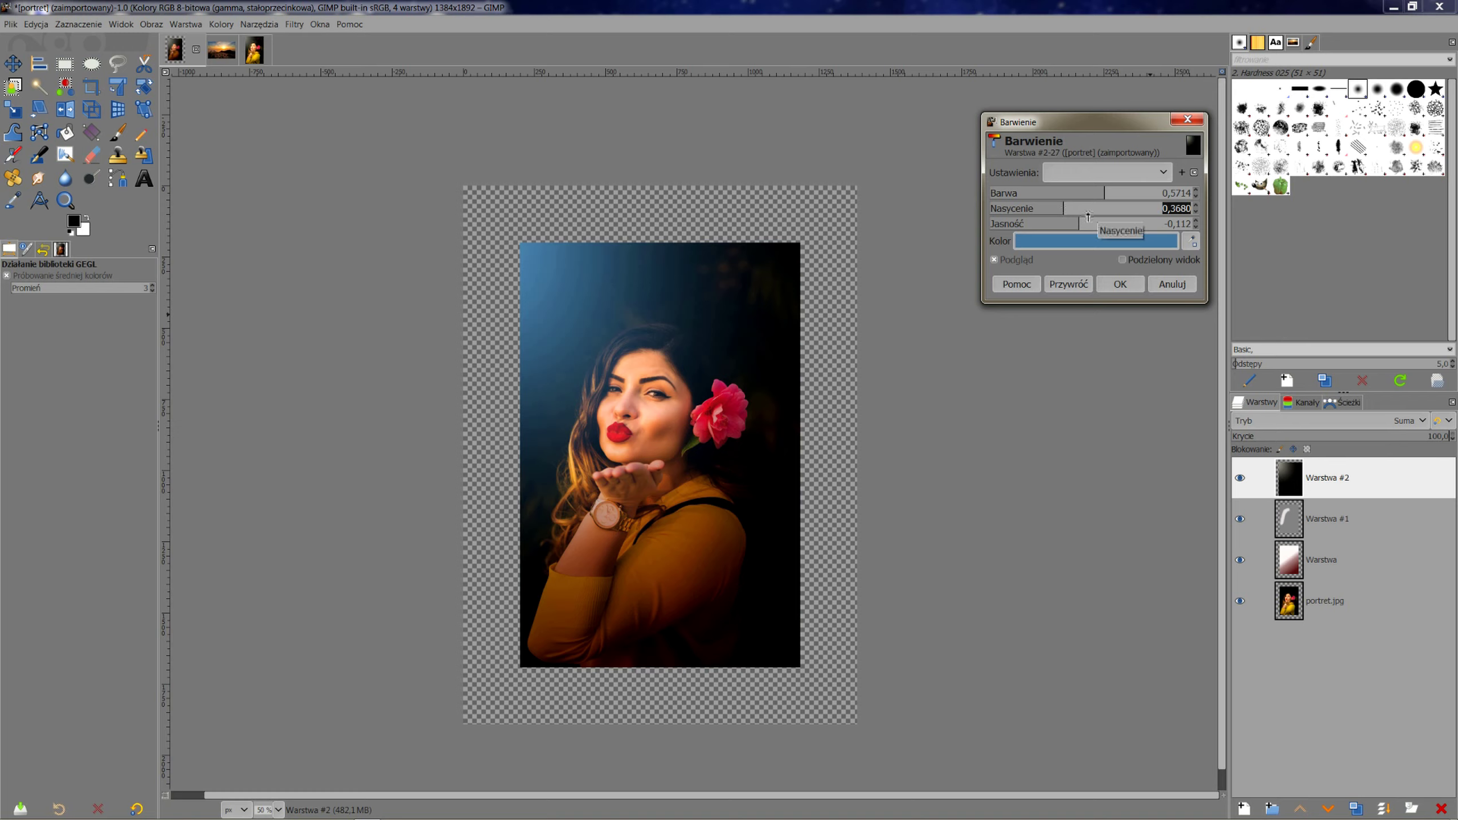
{"action": "left_click", "coordinate": [1119, 284]}
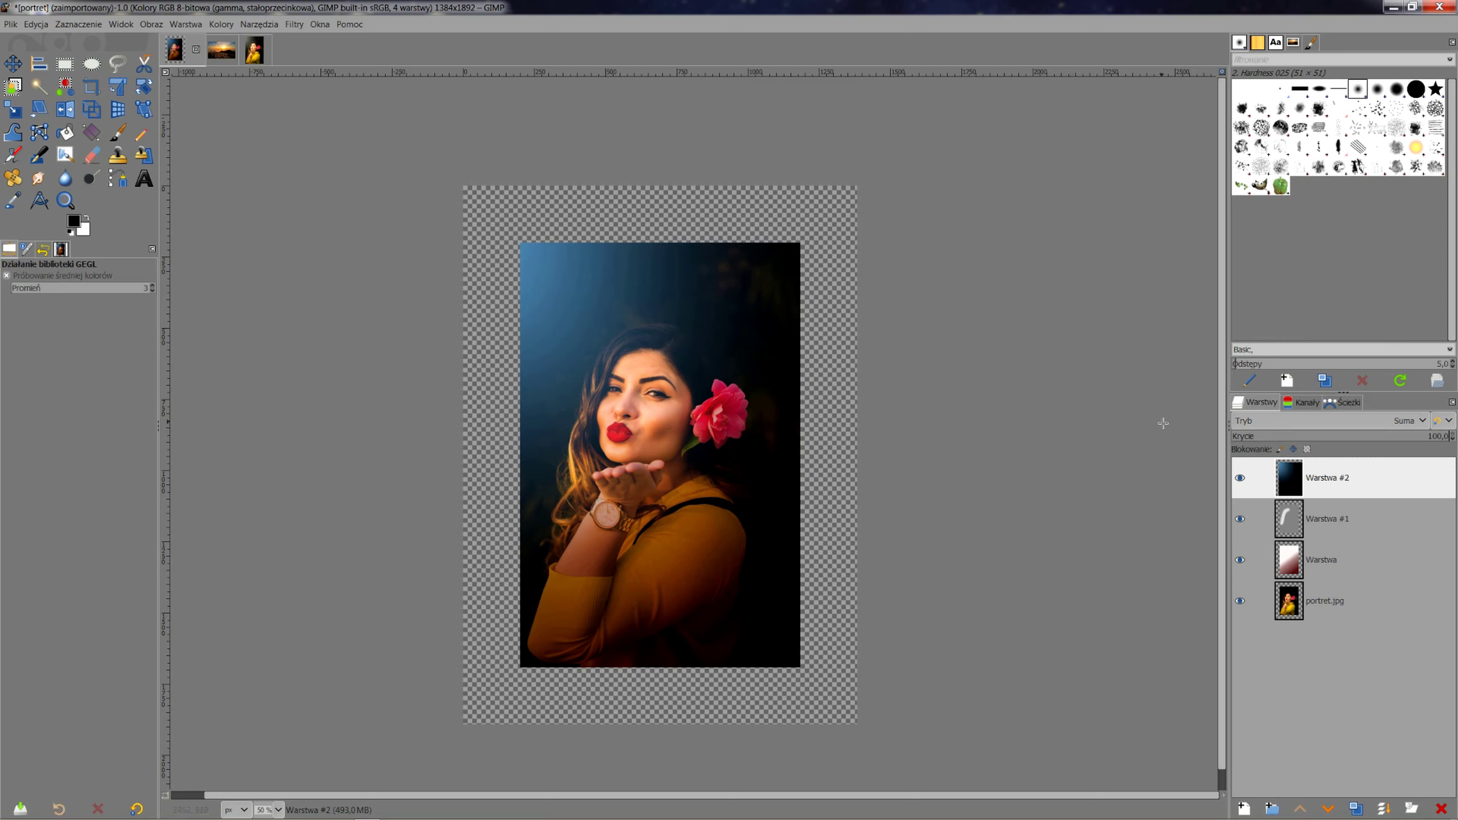
- Try Rozjaśnianie blend mode on the blue layer, toggling its visibility to compare
{"action": "left_click", "coordinate": [1364, 422]}
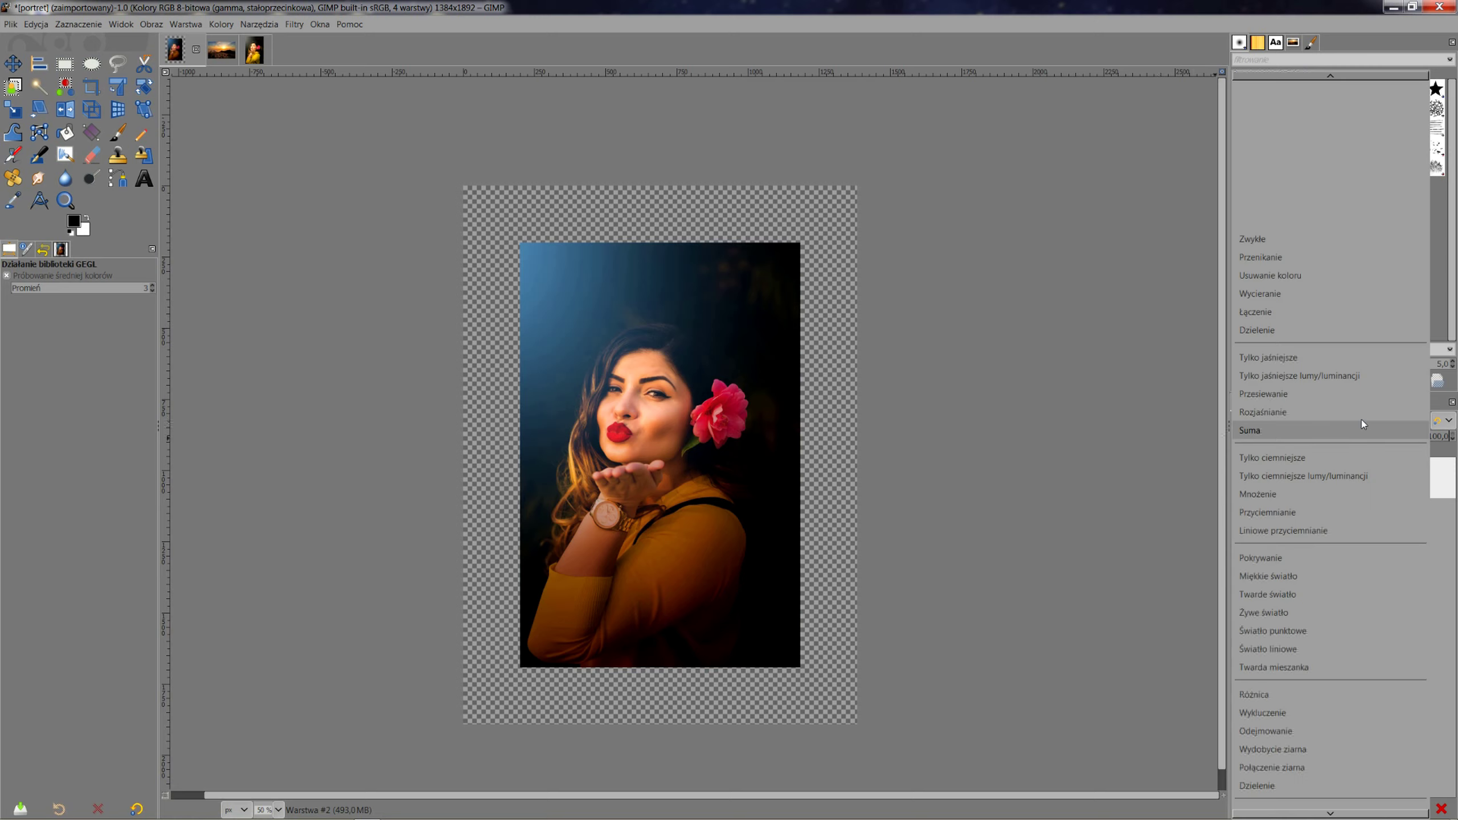
{"action": "left_click", "coordinate": [1268, 414]}
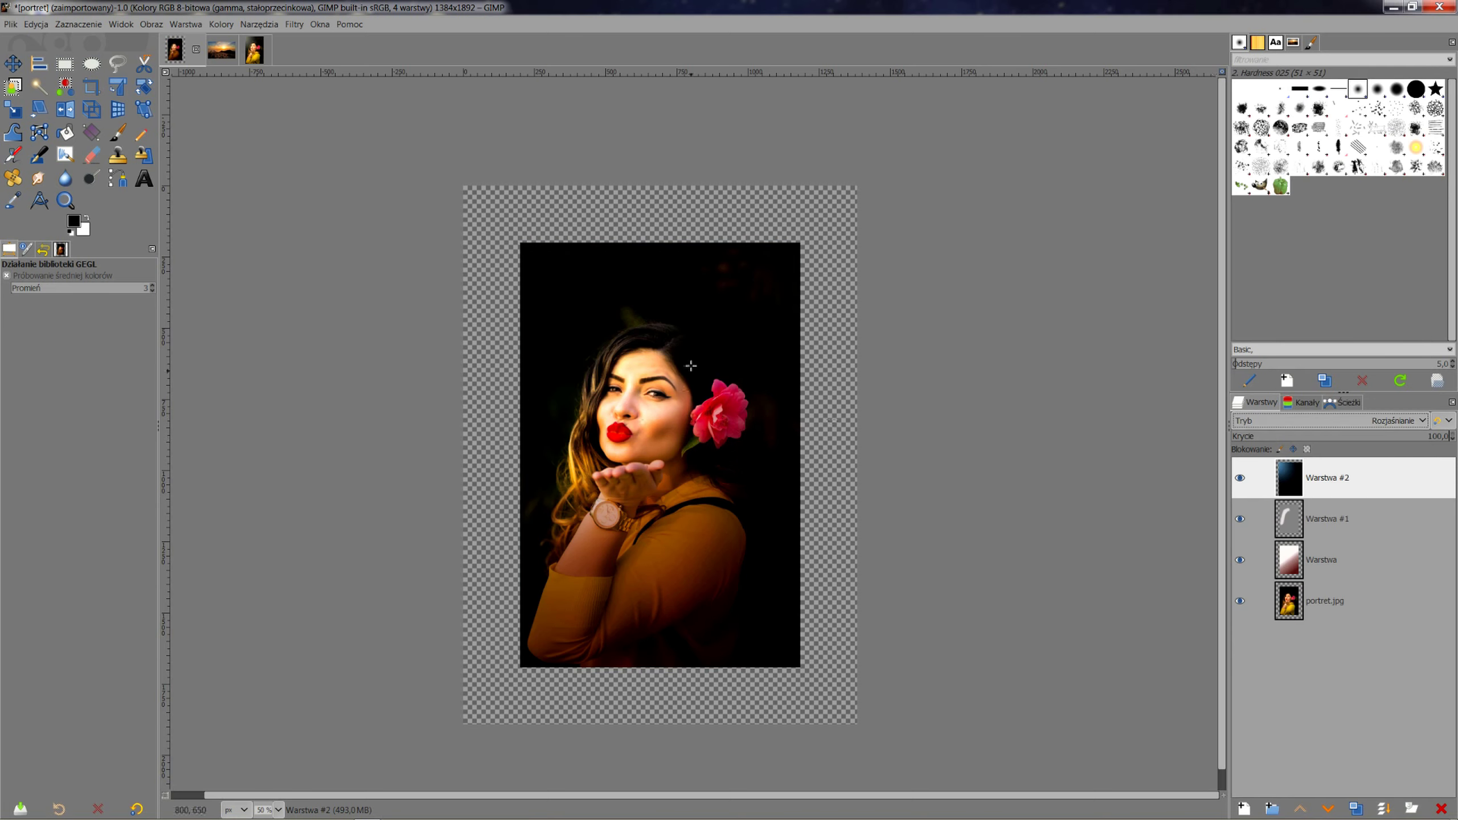
{"action": "left_click", "coordinate": [1240, 478]}
{"action": "left_click", "coordinate": [1240, 478]}
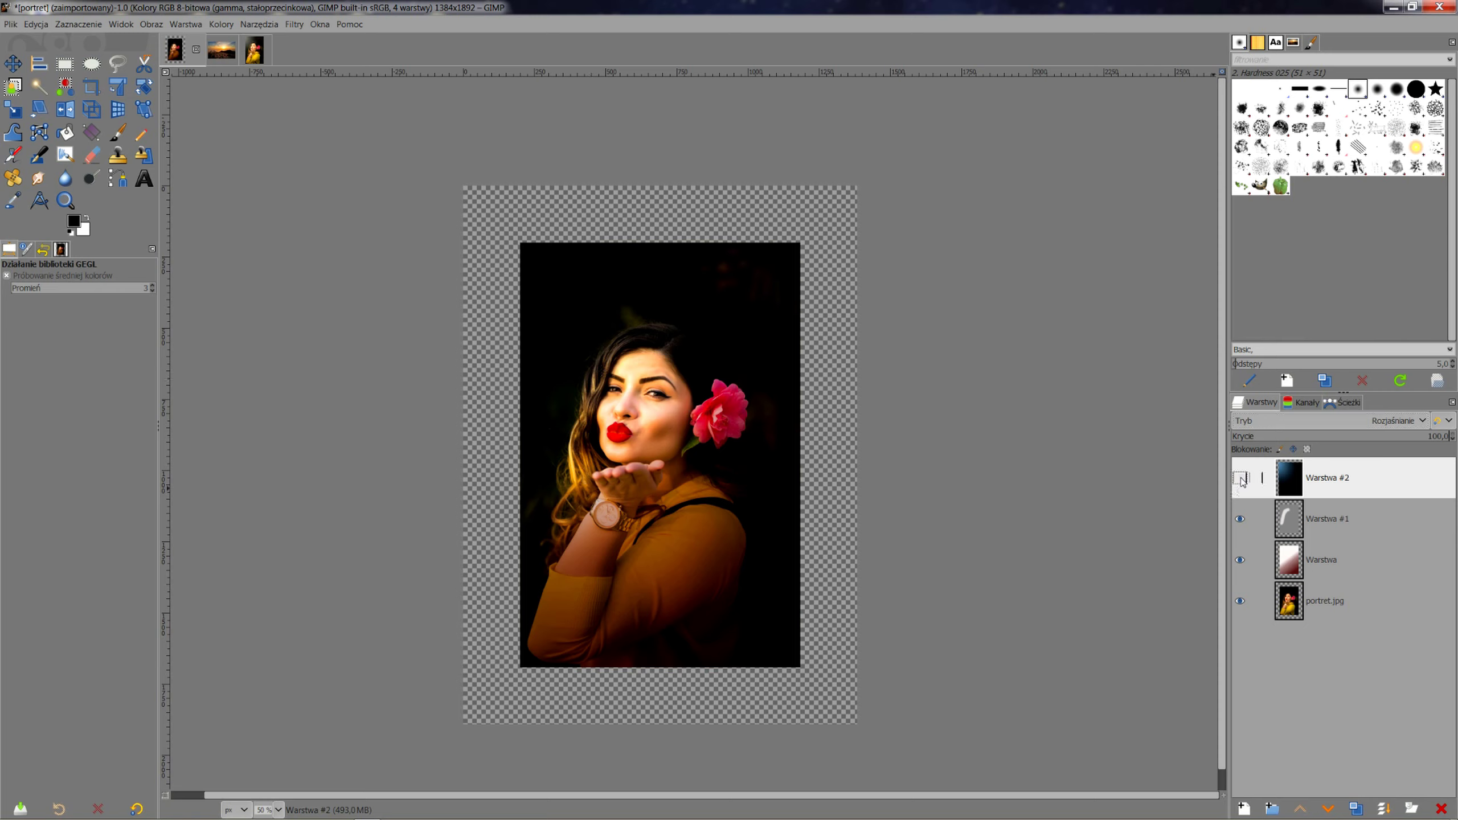
{"action": "left_click", "coordinate": [1240, 477]}
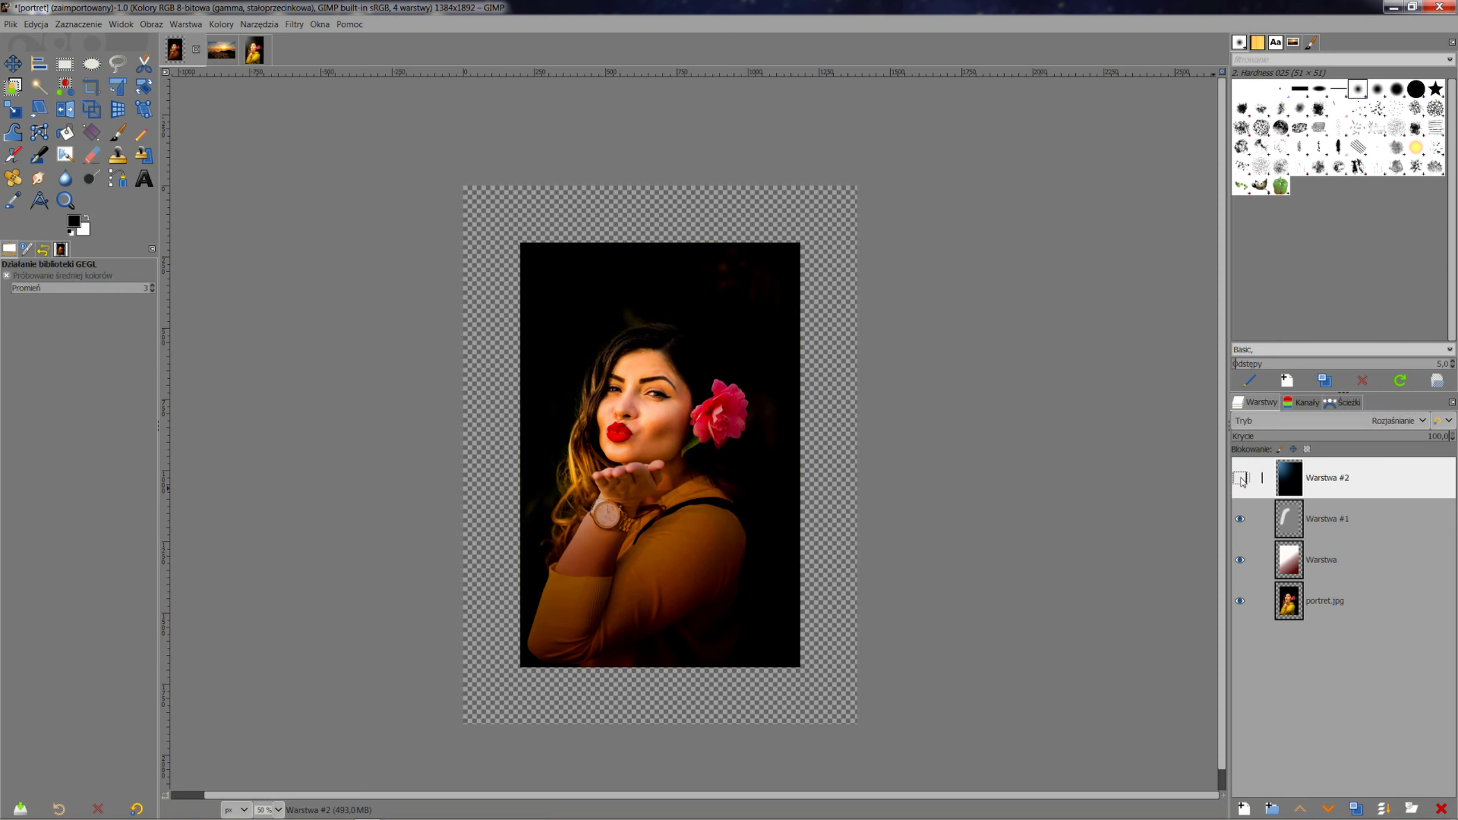
{"action": "left_click", "coordinate": [1240, 478]}
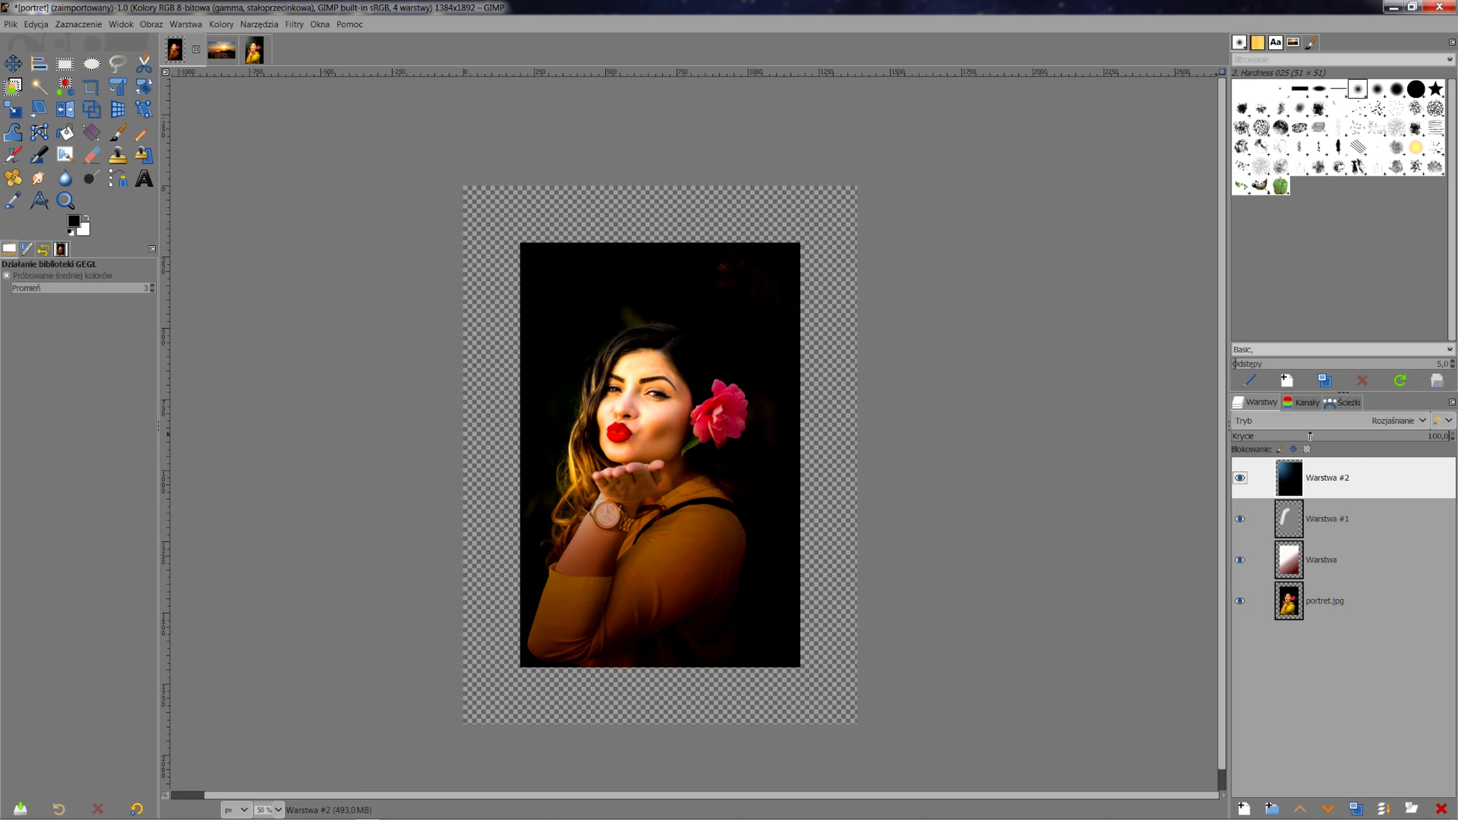
- Compare Przesiewanie, return Warstwa #2 to Suma mode, and hide the layer
{"action": "left_click", "coordinate": [1354, 421]}
{"action": "left_click", "coordinate": [1285, 412]}
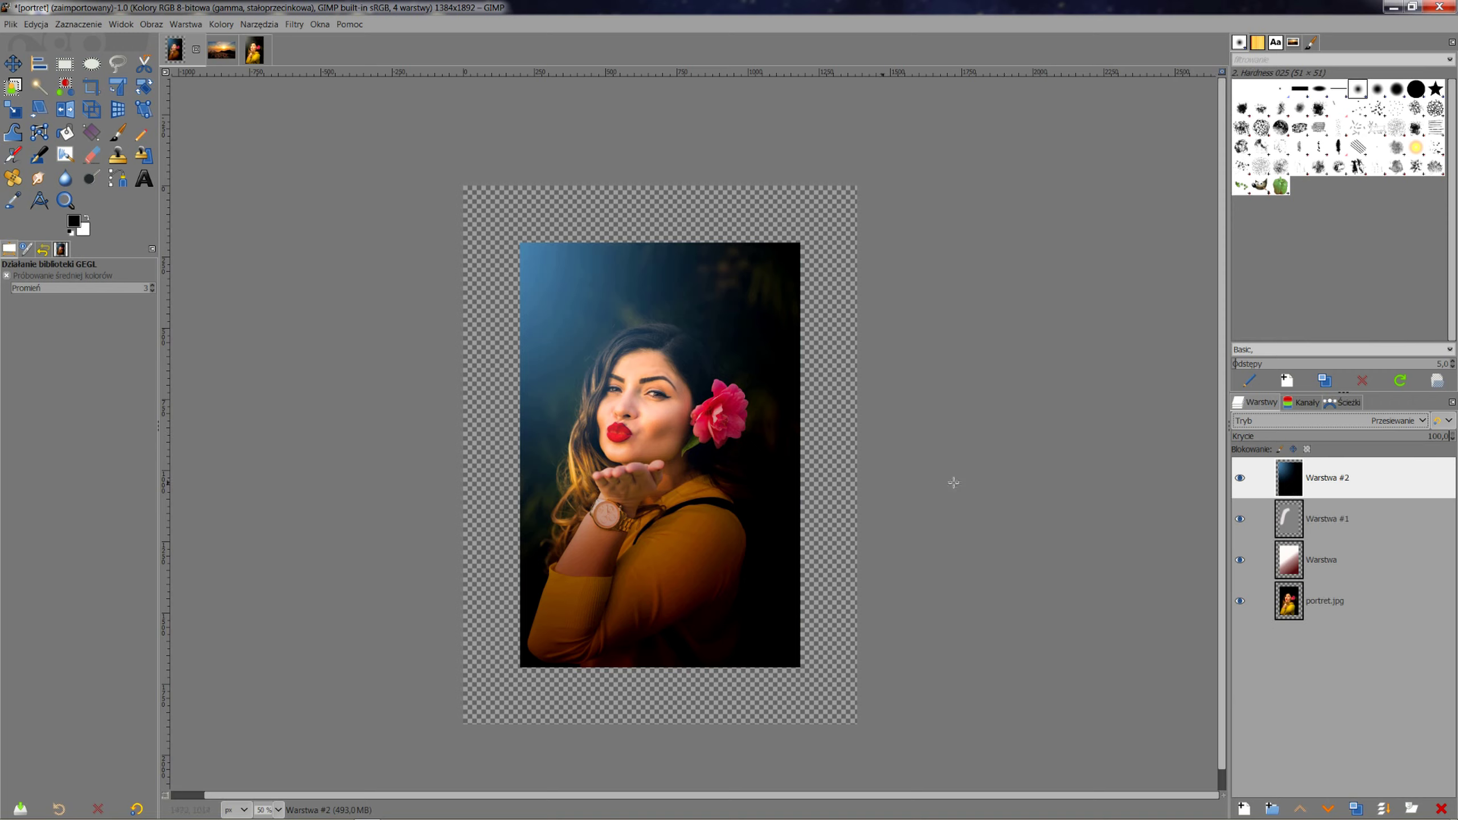
{"action": "left_click", "coordinate": [1324, 424]}
{"action": "left_click", "coordinate": [1257, 468]}
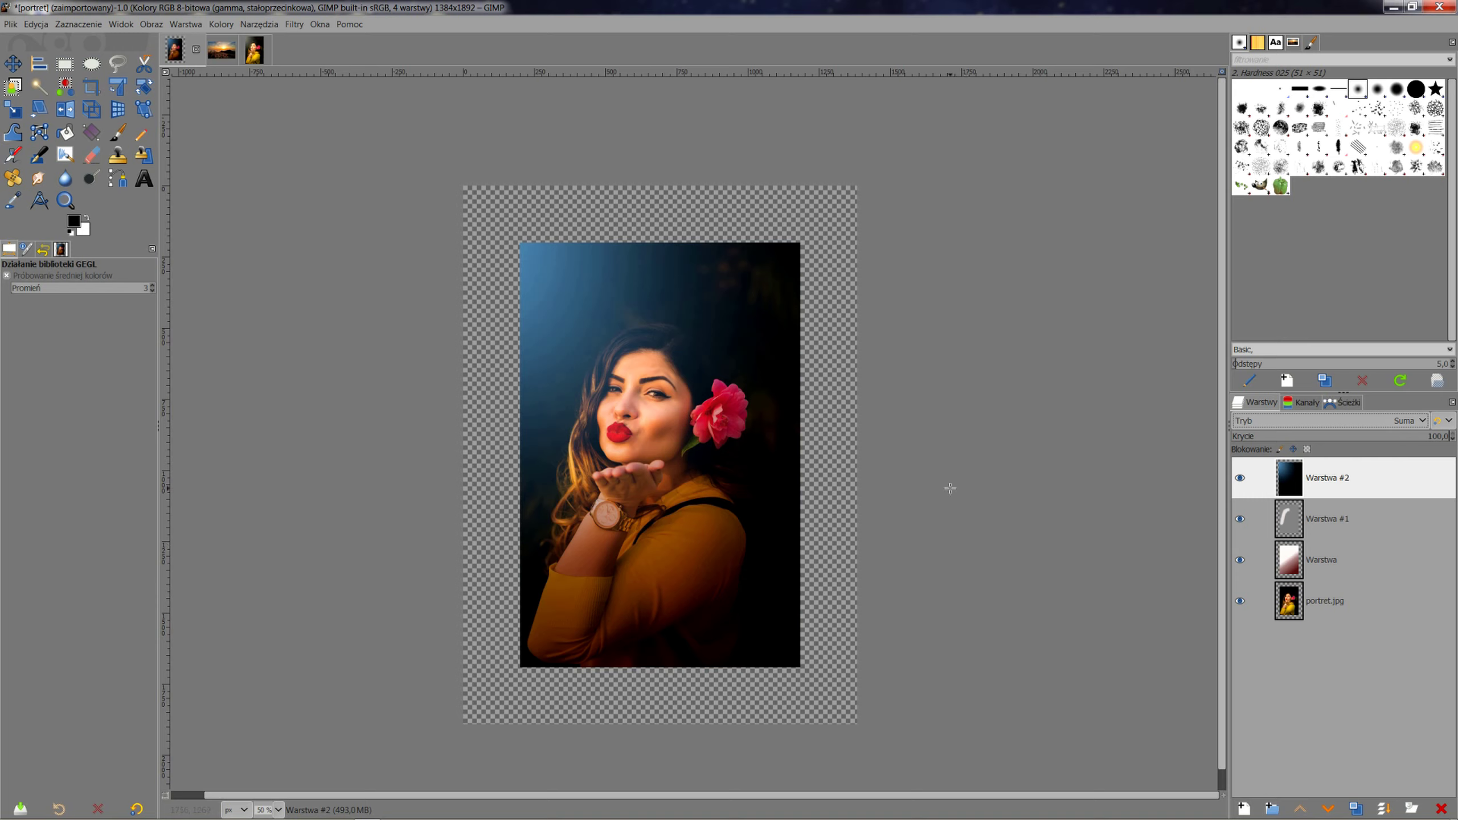
{"action": "left_click", "coordinate": [294, 23]}
{"action": "mouse_move", "coordinate": [323, 163]}
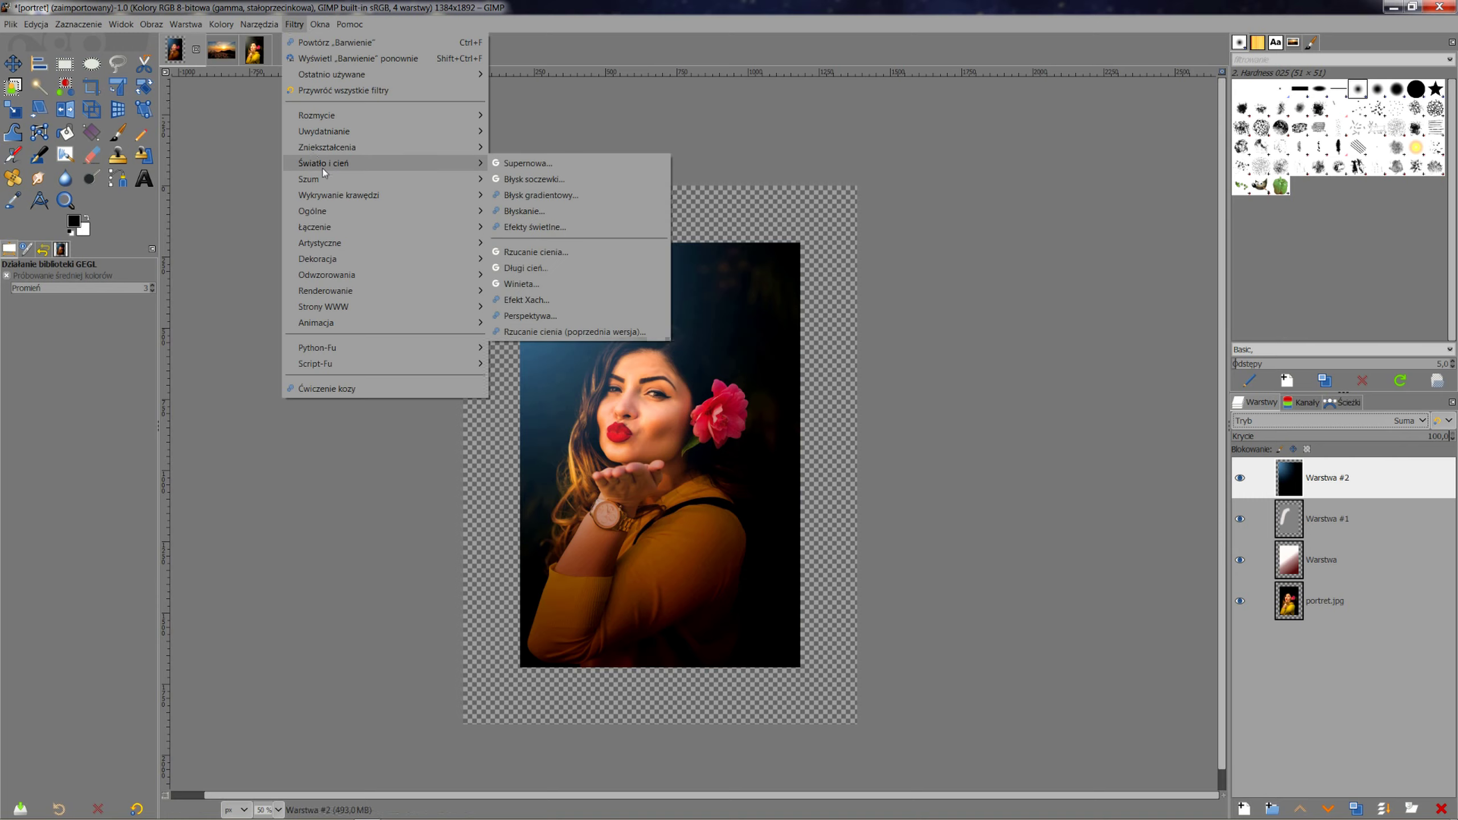
{"action": "left_click", "coordinate": [1102, 293]}
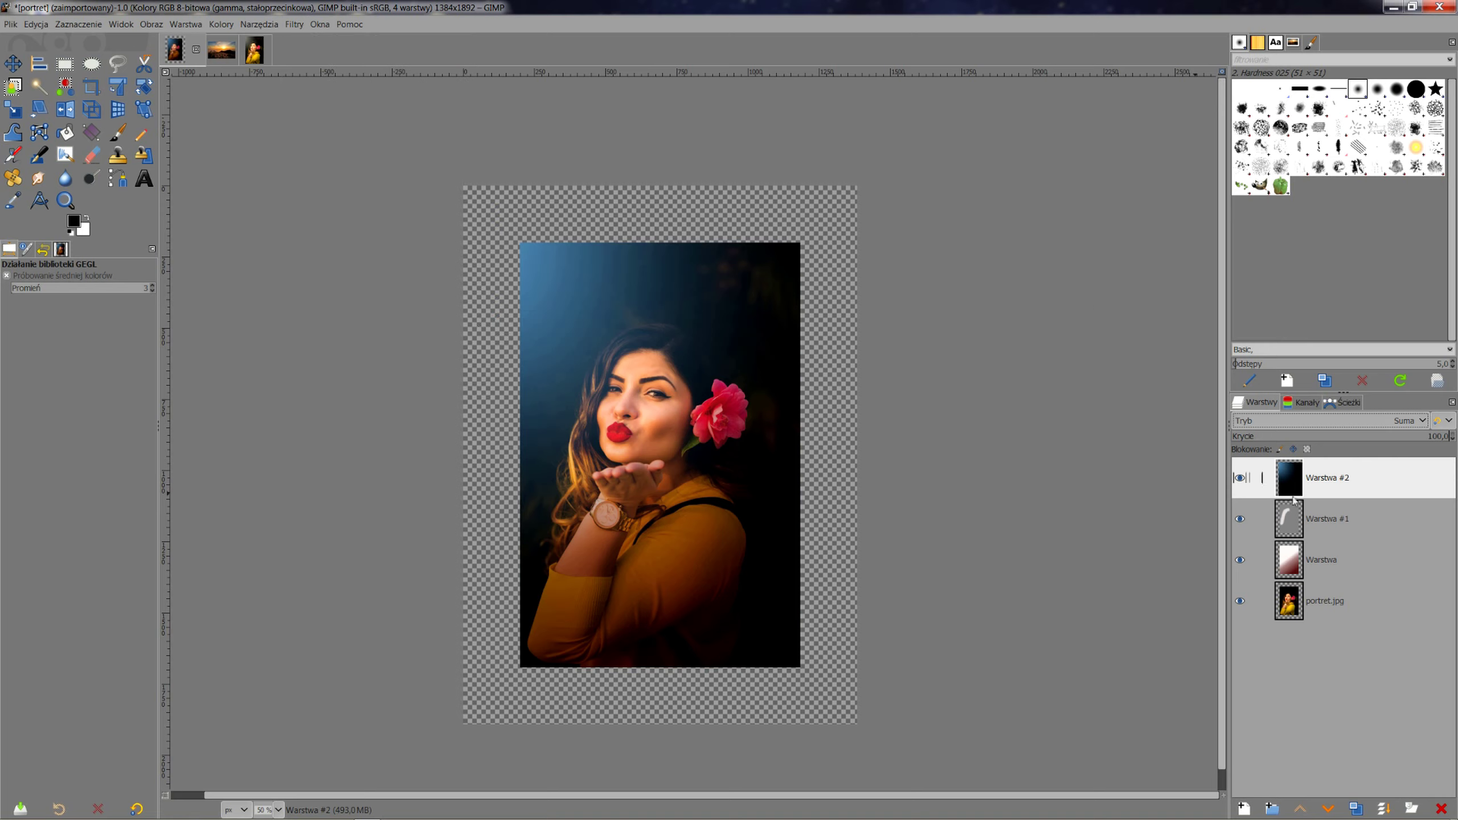
{"action": "left_click", "coordinate": [1240, 478]}
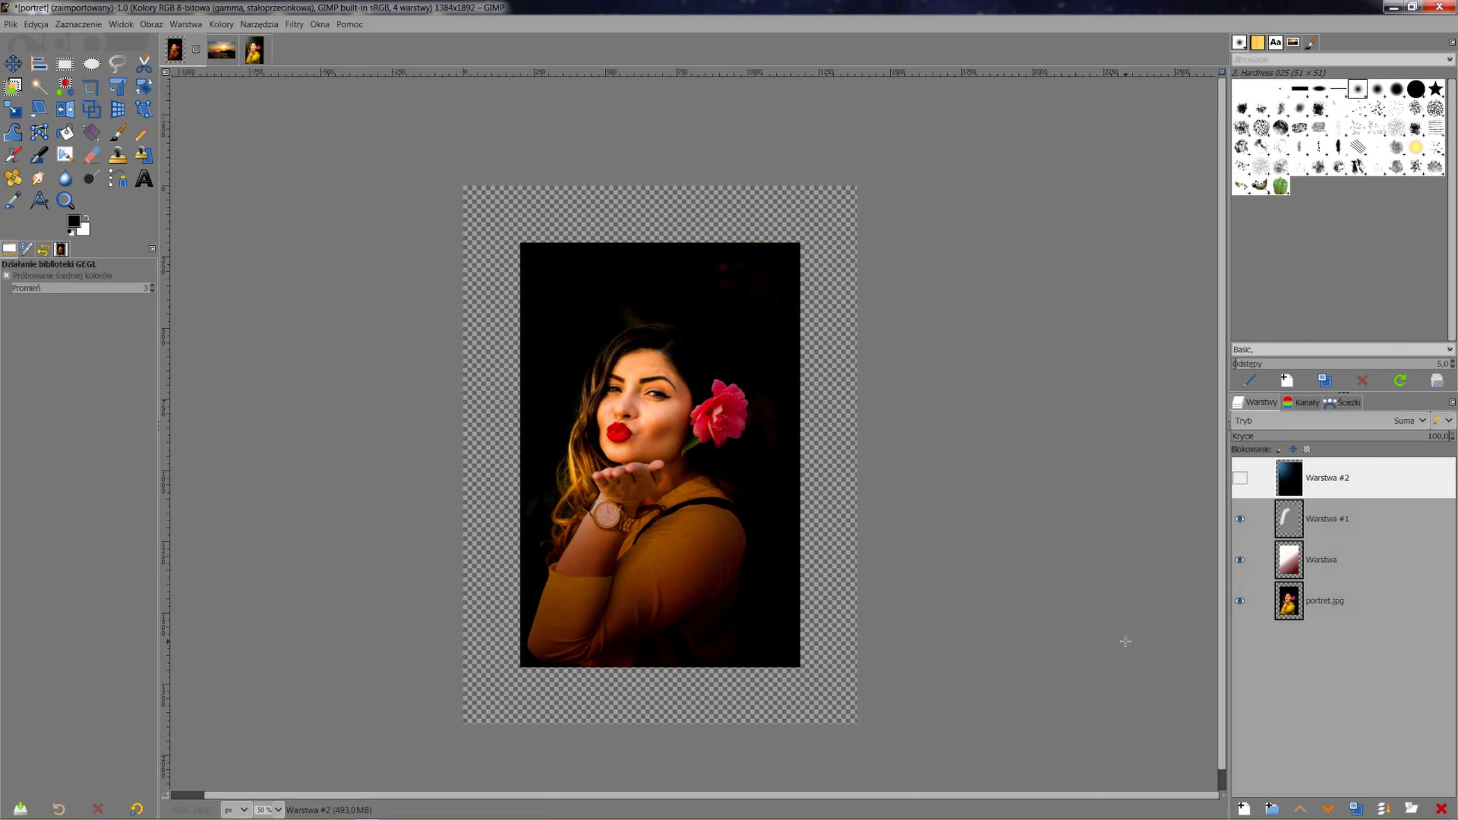
- Add transparent layer Warstwa #3 at the top of the stack and pick Free Select
{"action": "left_click", "coordinate": [1243, 808]}
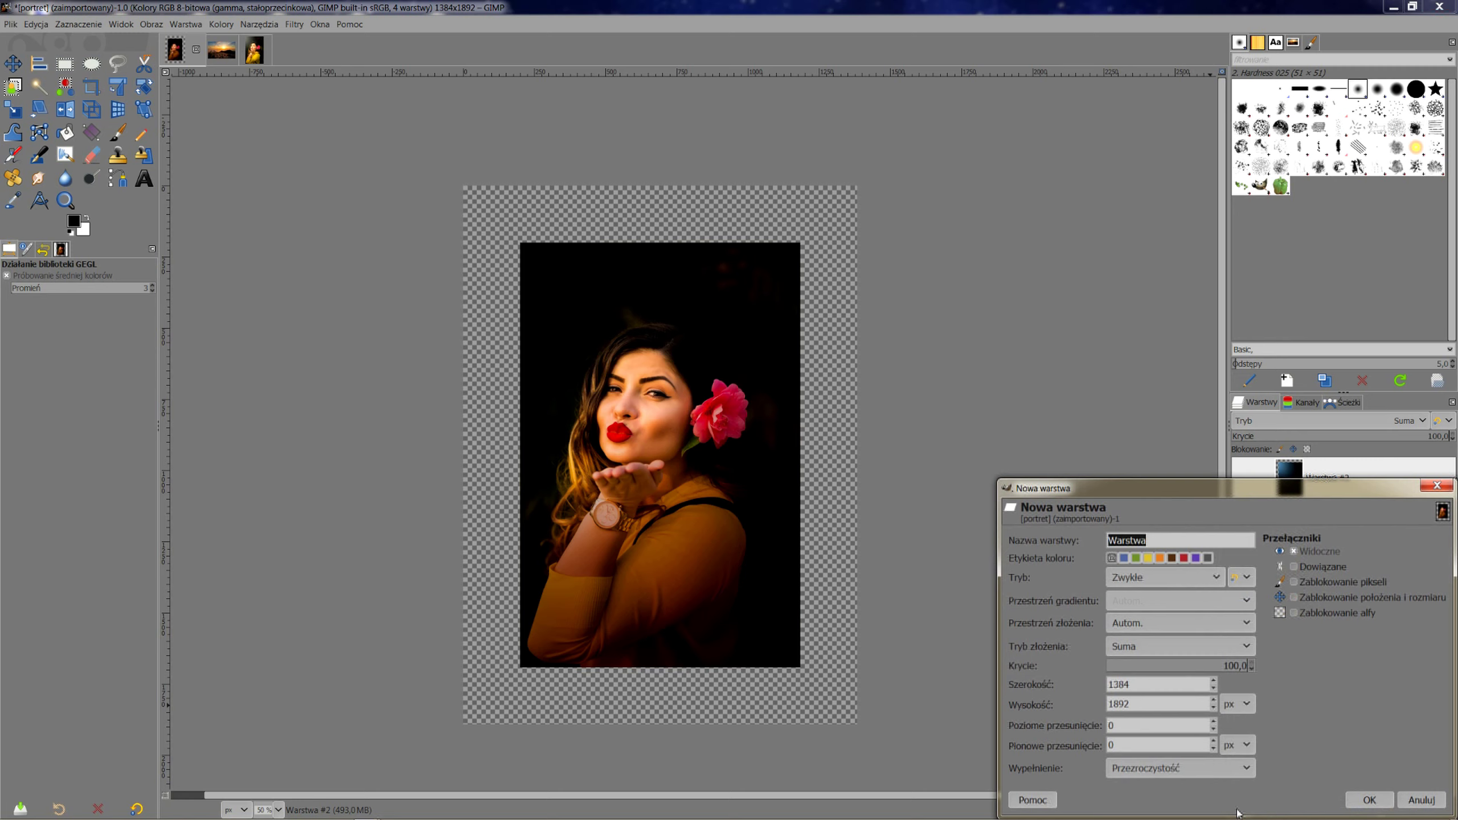
{"action": "left_click", "coordinate": [1368, 803]}
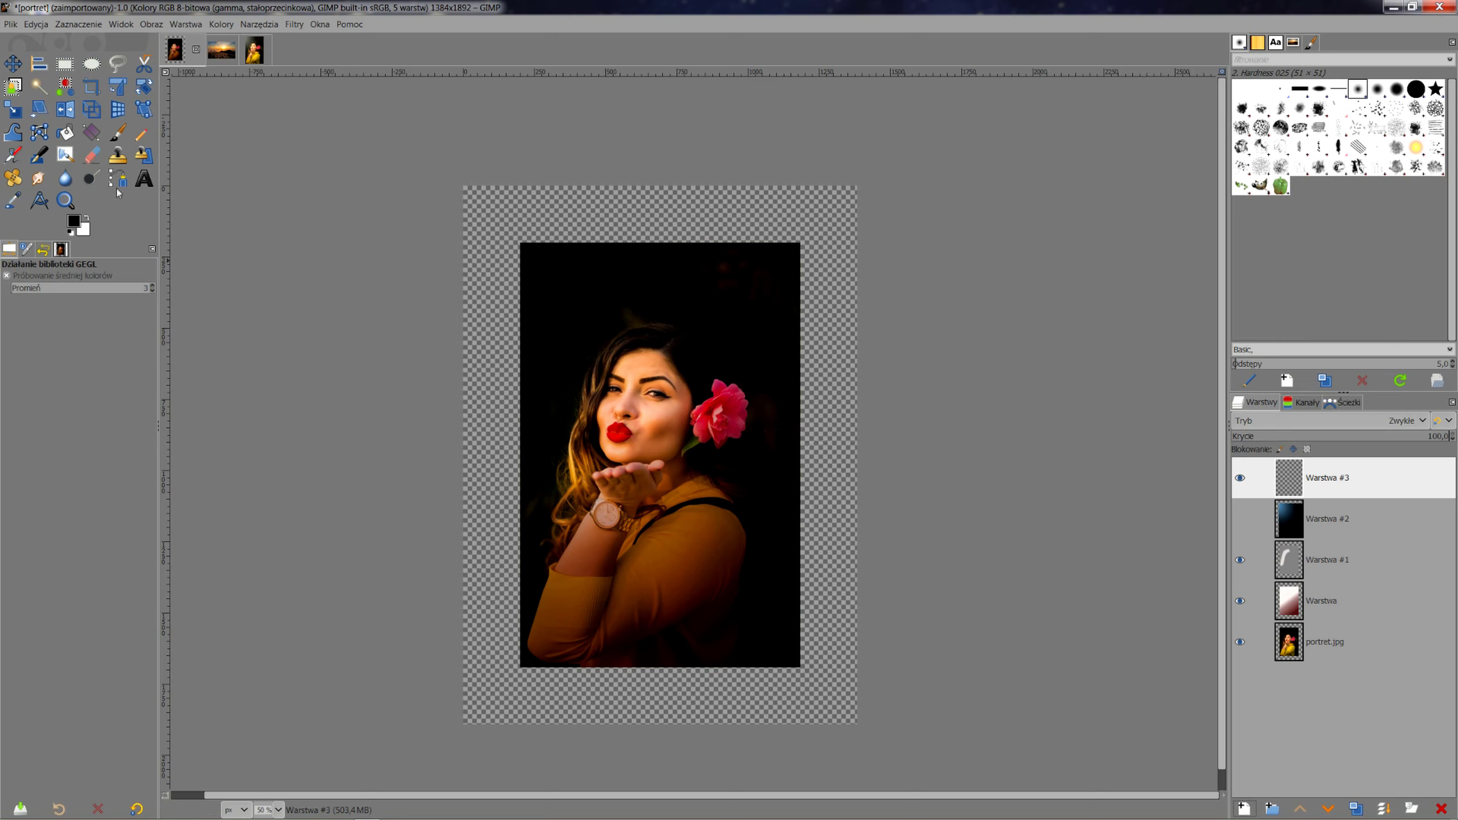
{"action": "left_click", "coordinate": [113, 67]}
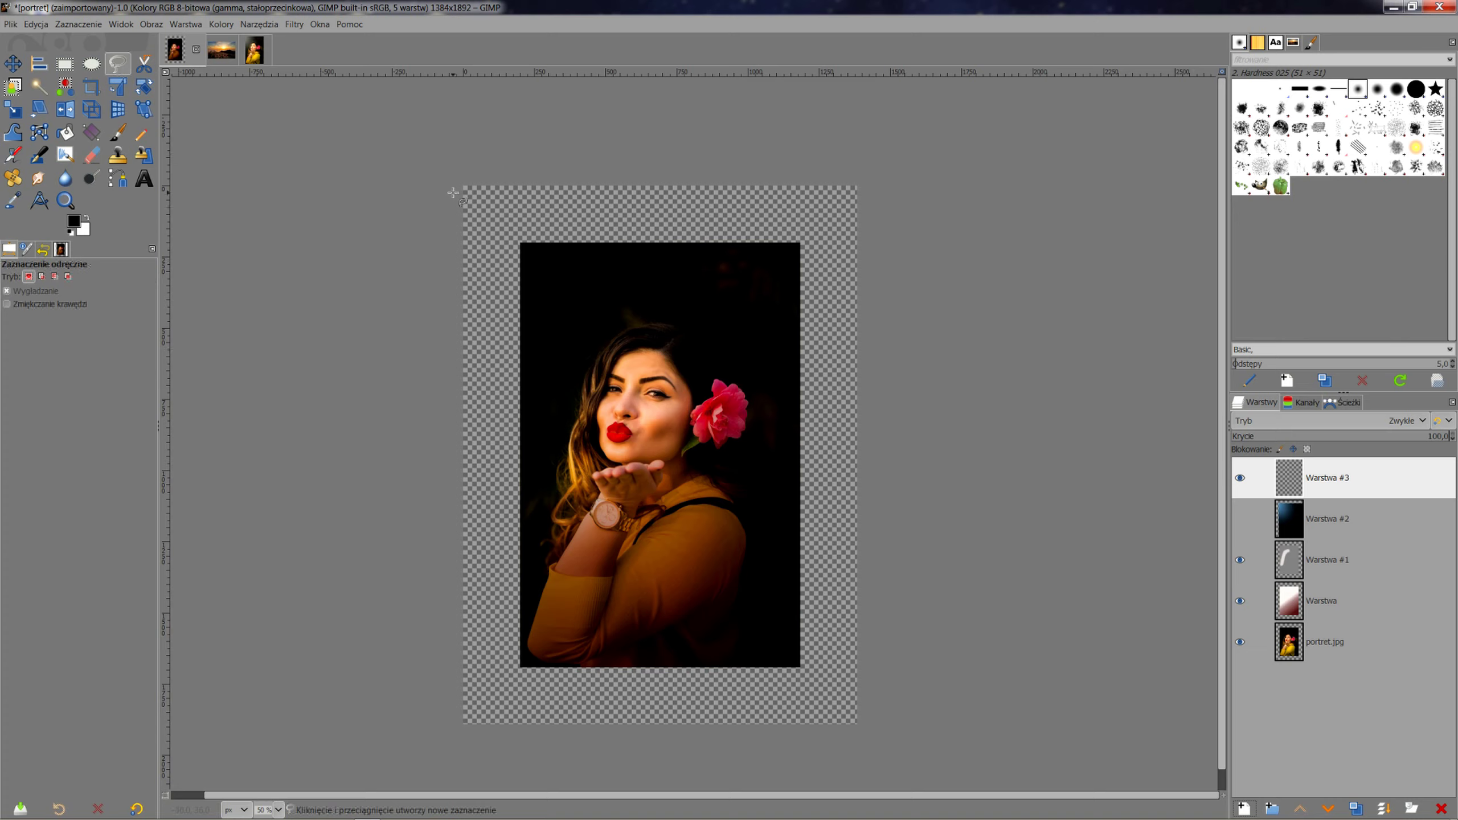
- Lasso a teardrop from the top-left corner to the lips and fill it with cream ccc698
{"action": "mouse_move", "coordinate": [428, 195]}
{"action": "left_mouse_down"}
{"action": "mouse_move", "coordinate": [622, 433]}
{"action": "mouse_move", "coordinate": [536, 207]}
{"action": "mouse_move", "coordinate": [440, 192]}
{"action": "left_mouse_up"}
{"action": "left_click", "coordinate": [430, 194]}
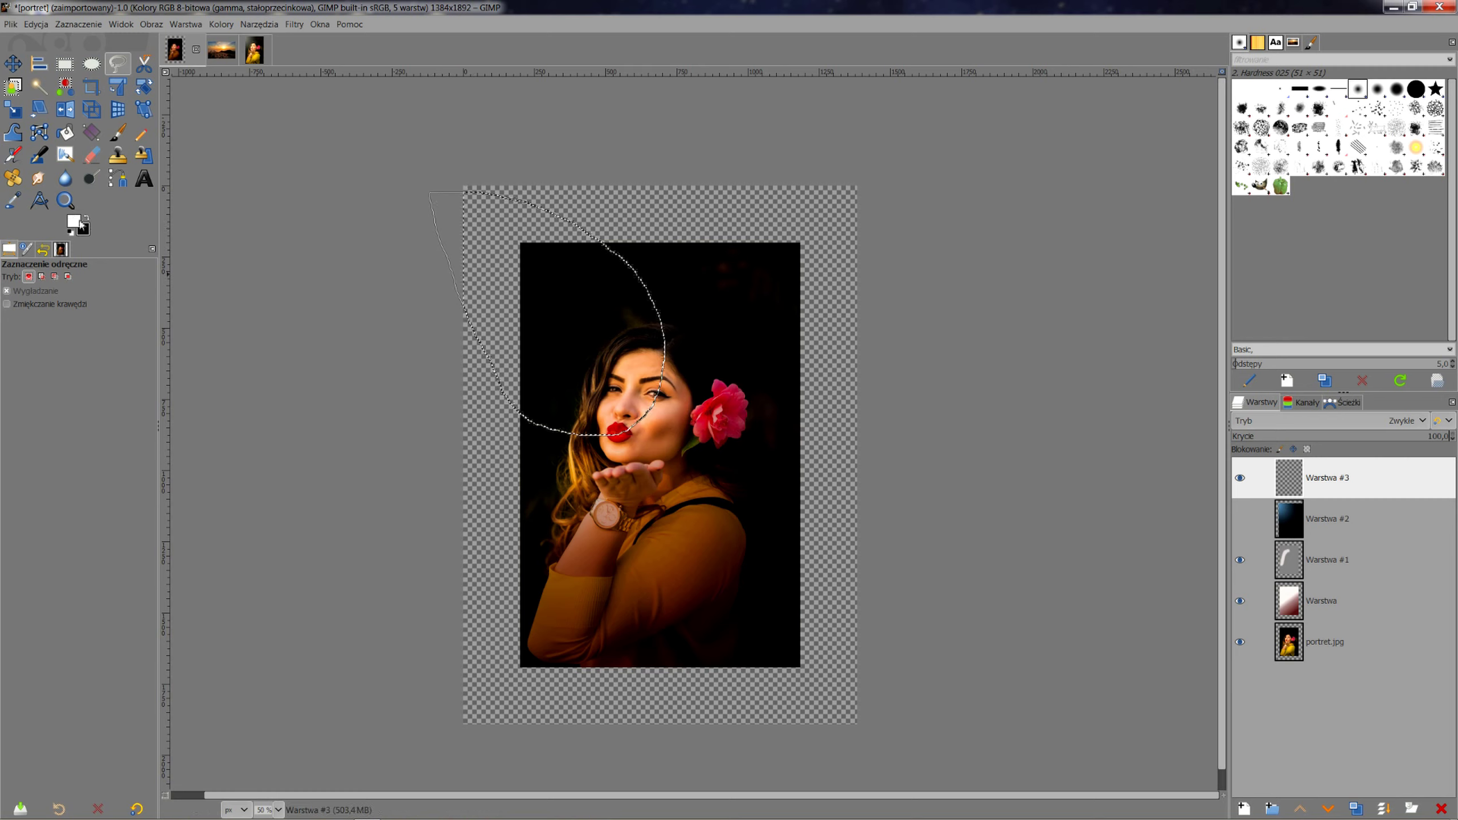
{"action": "left_click", "coordinate": [85, 228]}
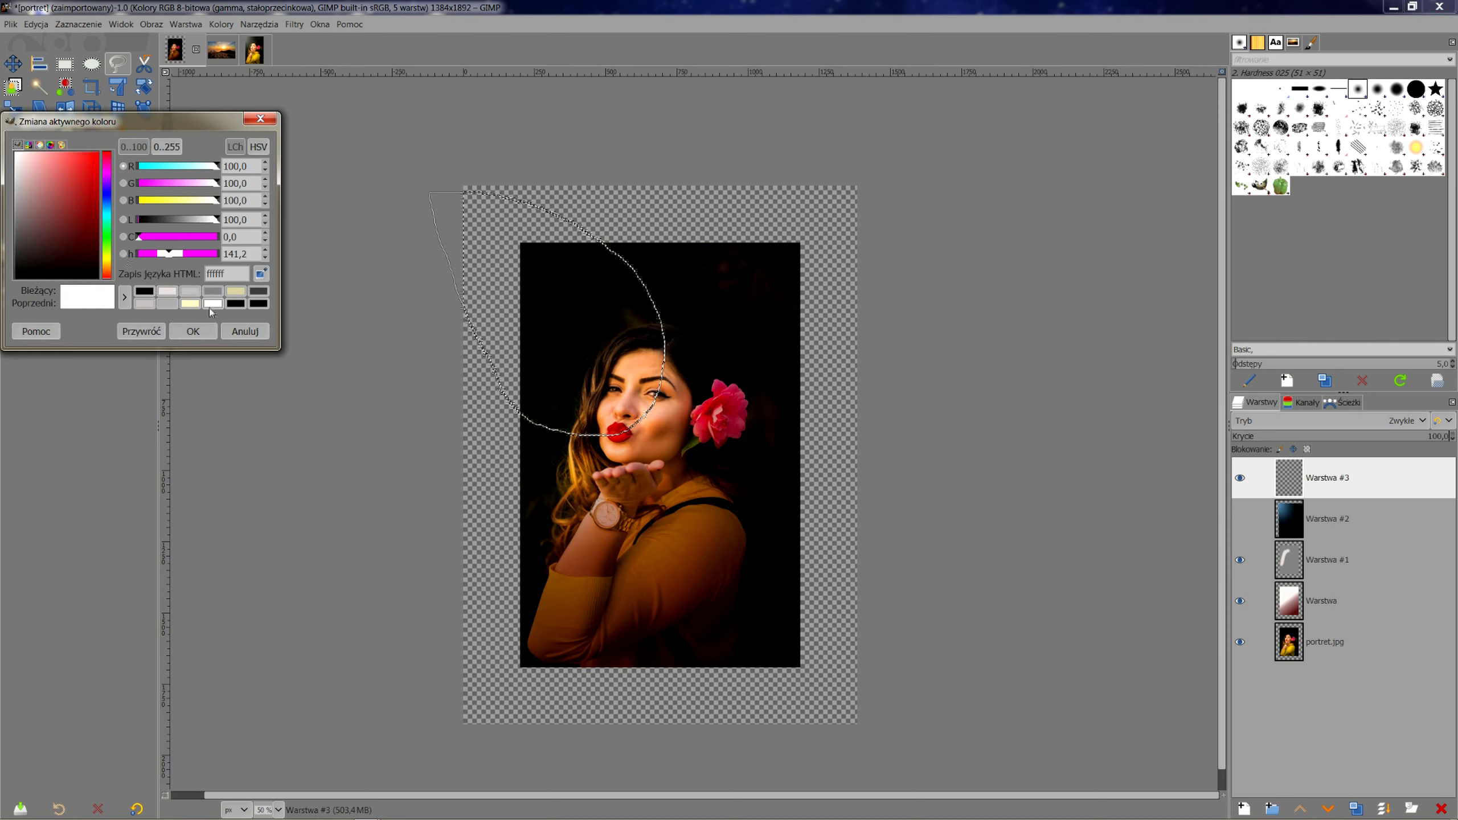
{"action": "left_click", "coordinate": [236, 292]}
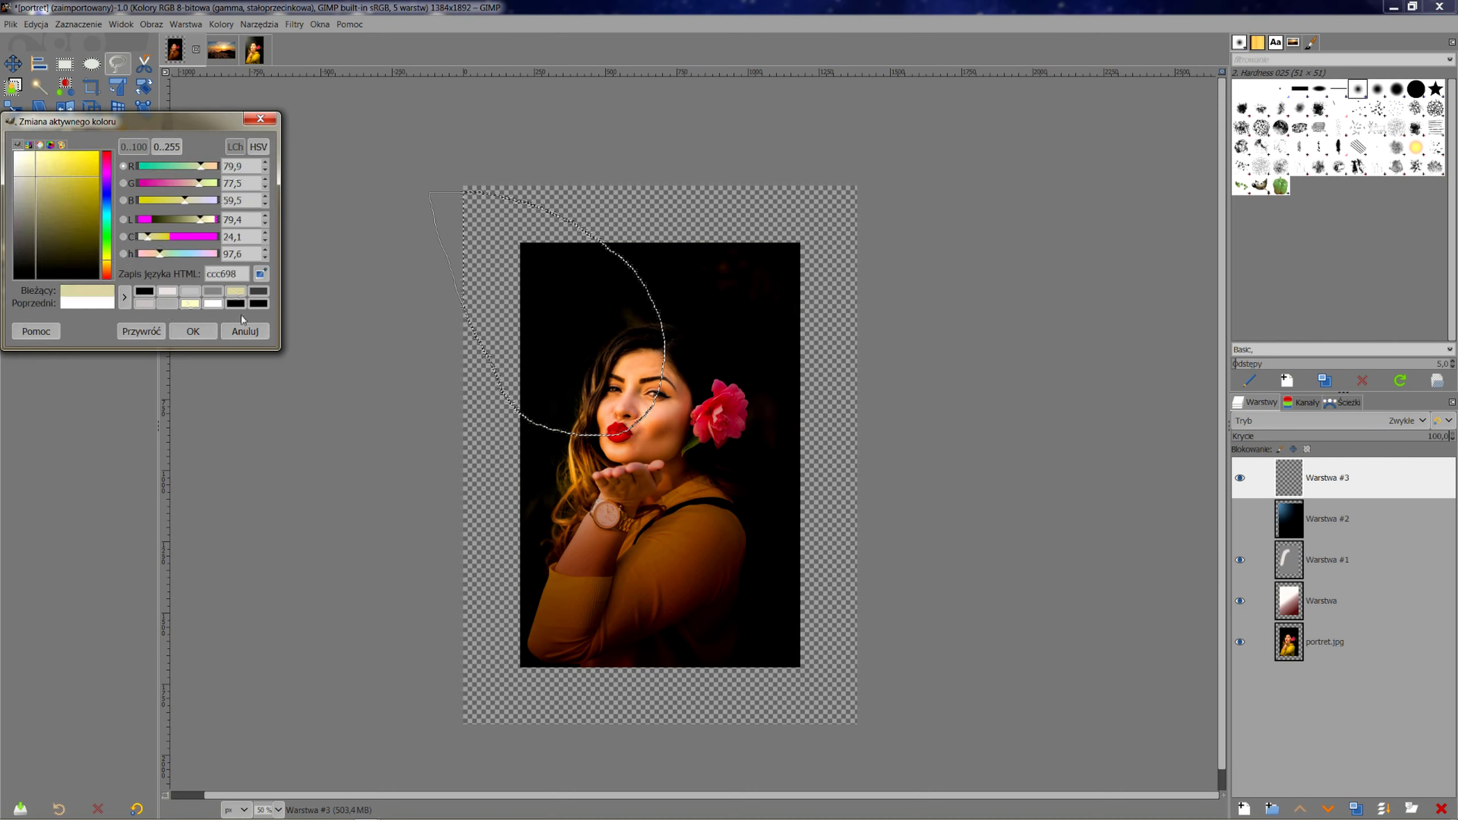
{"action": "left_click", "coordinate": [190, 332]}
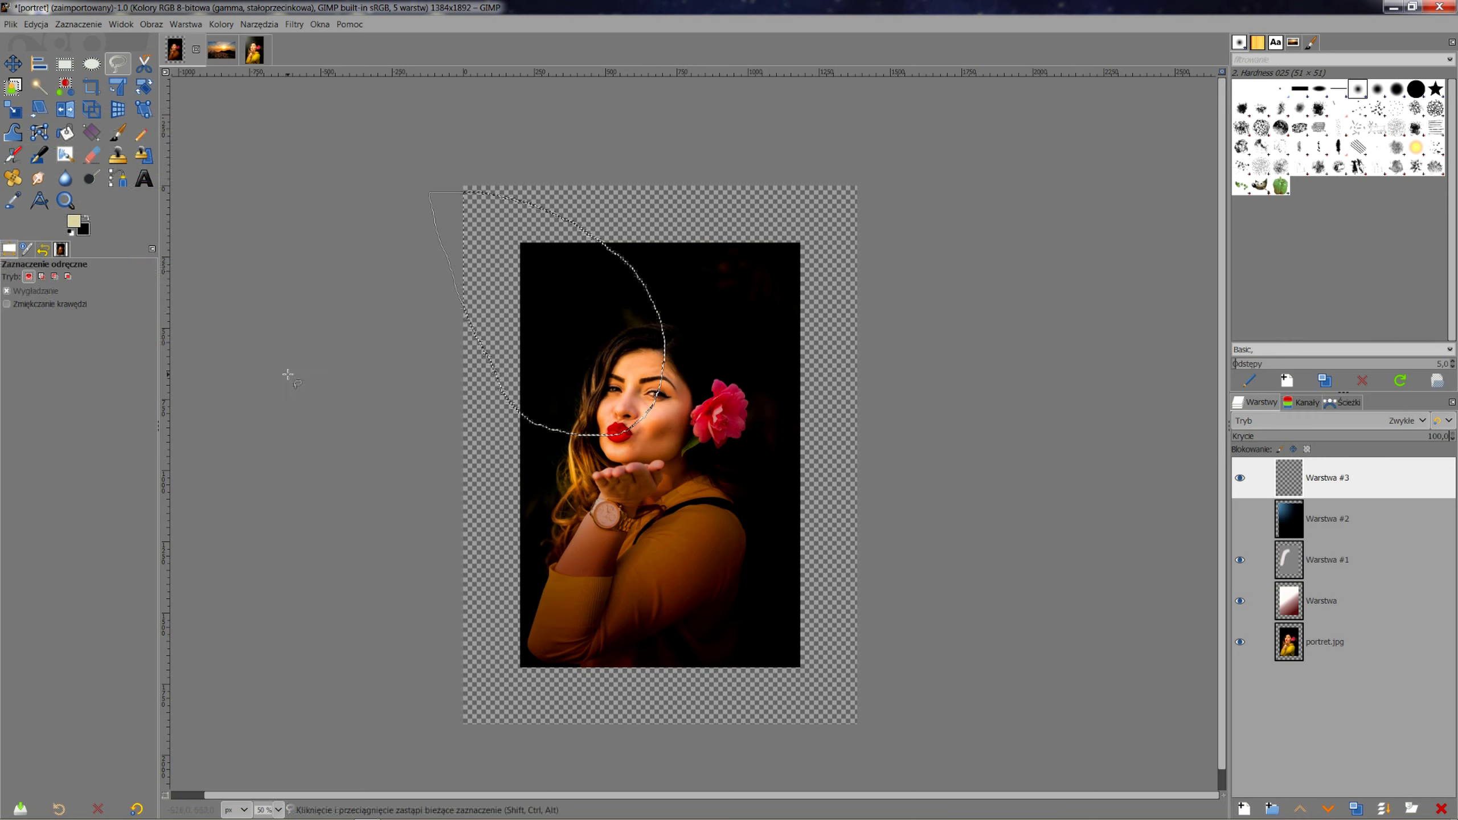
{"action": "key", "text": "ctrl+comma"}
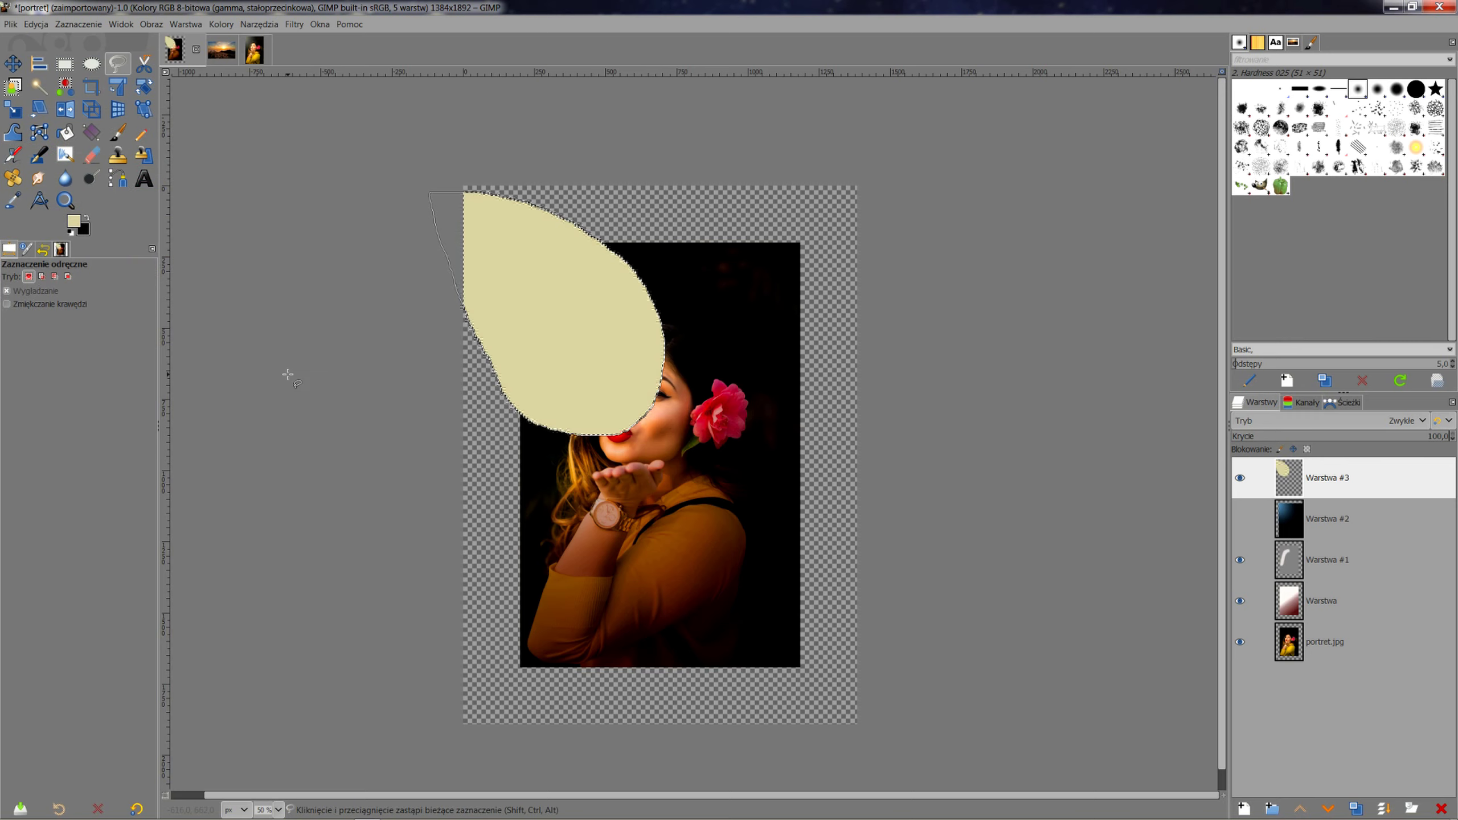
- Deselect, then Gaussian-blur the cream shape with a size of about 130
{"action": "key", "text": "ctrl+shift+a"}
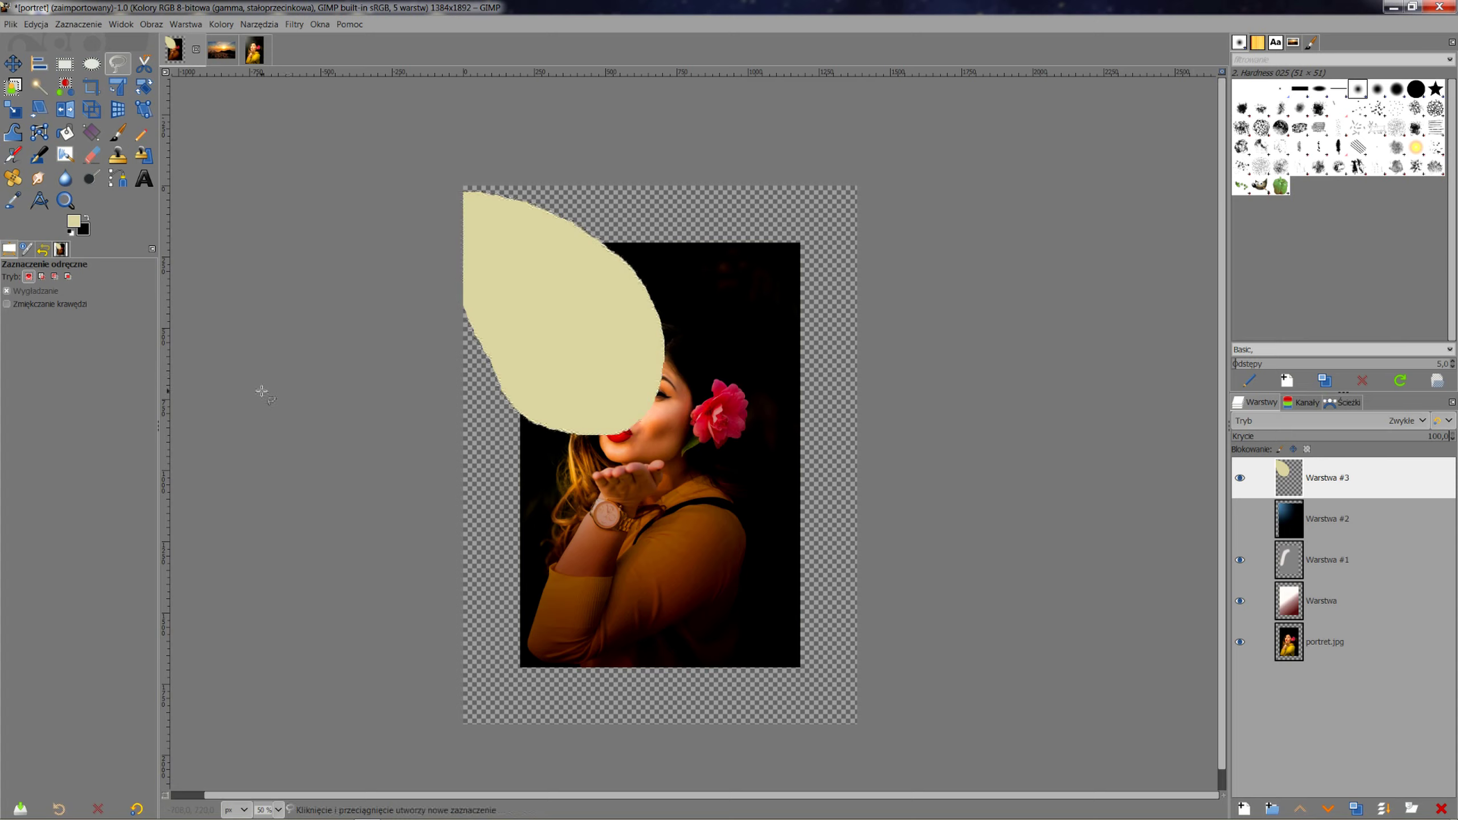
{"action": "left_click", "coordinate": [14, 63]}
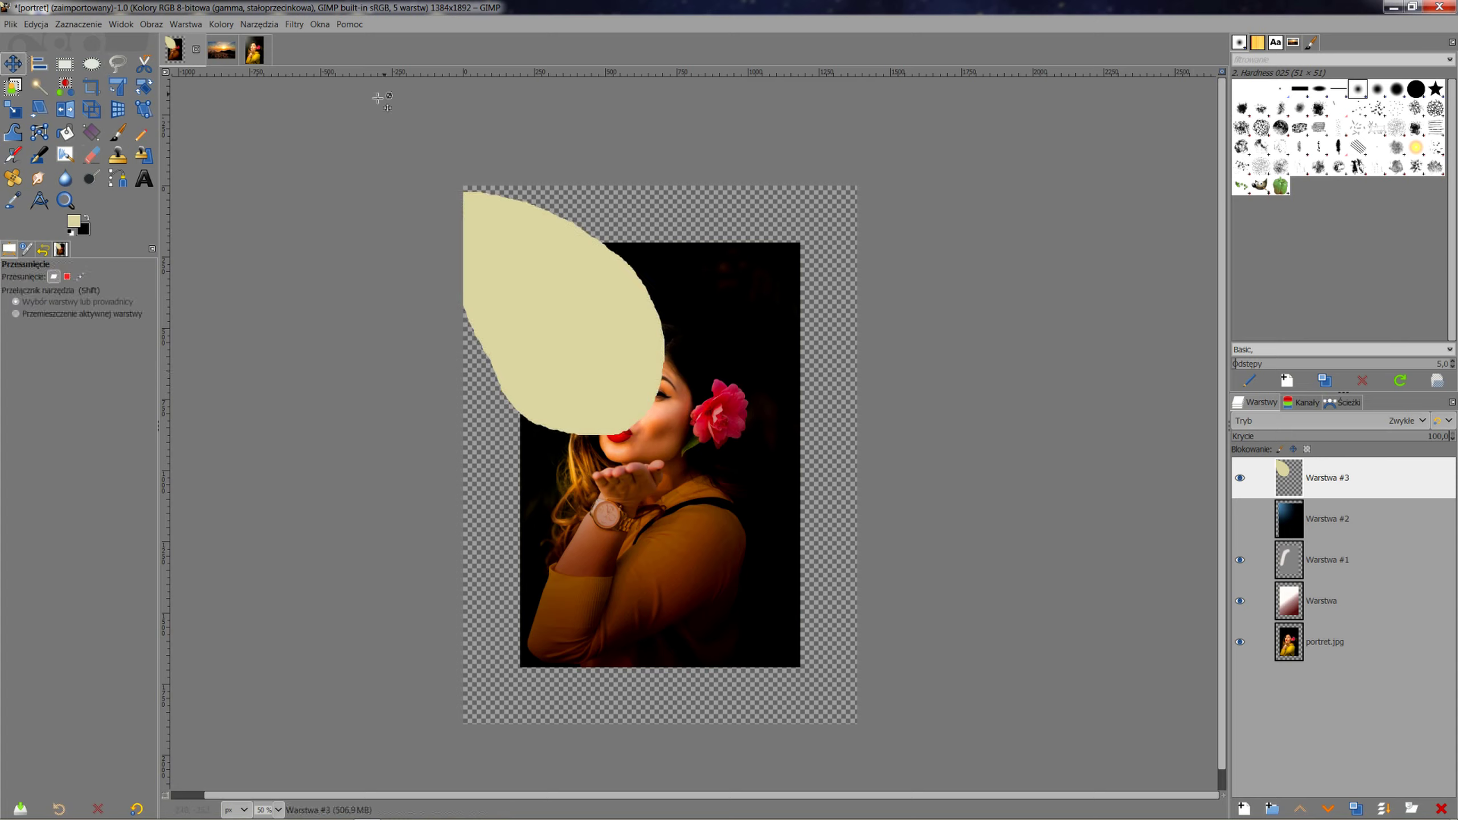
{"action": "left_click", "coordinate": [295, 24]}
{"action": "mouse_move", "coordinate": [342, 115]}
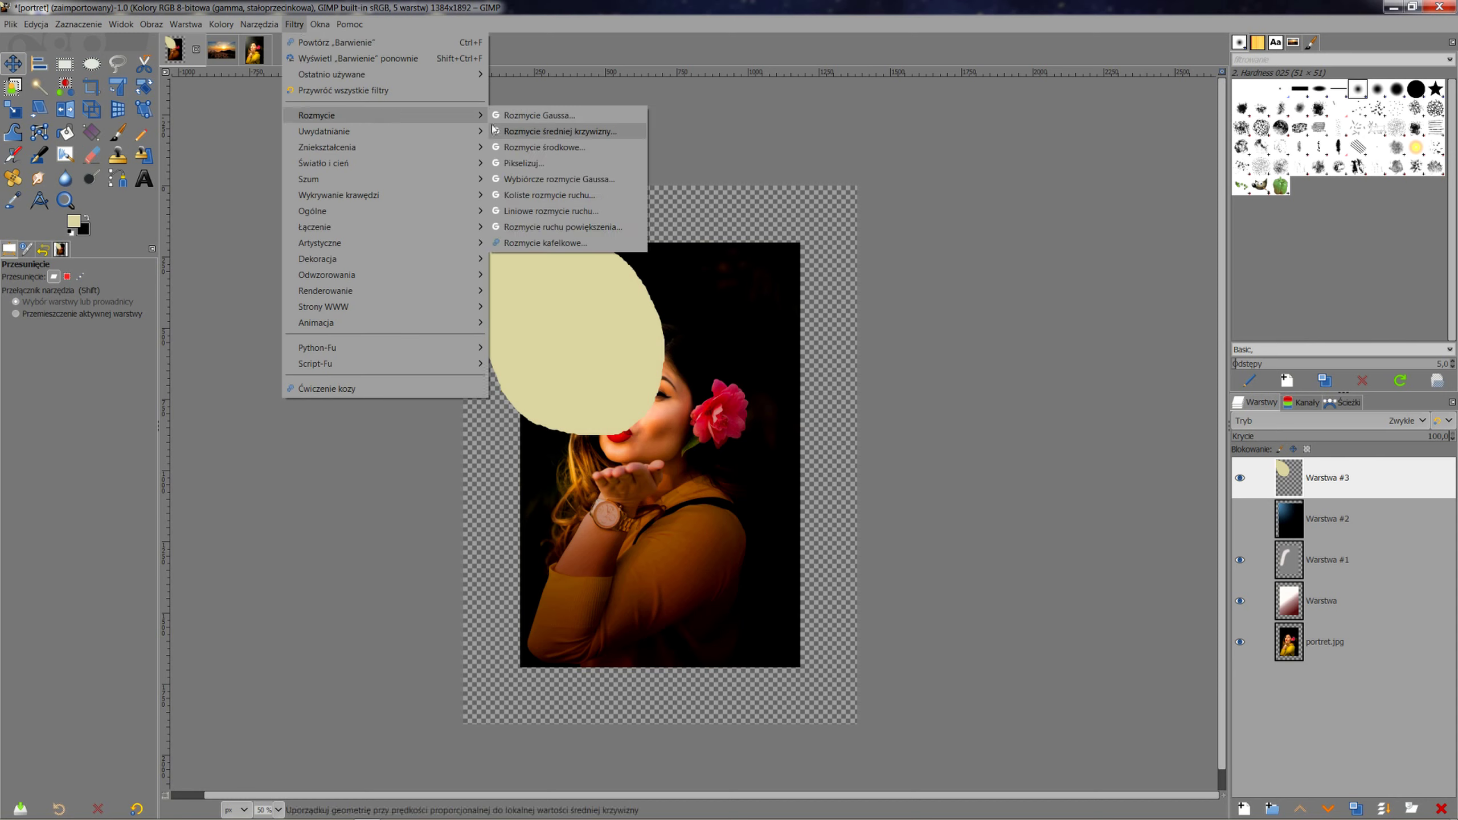
{"action": "left_click", "coordinate": [528, 115]}
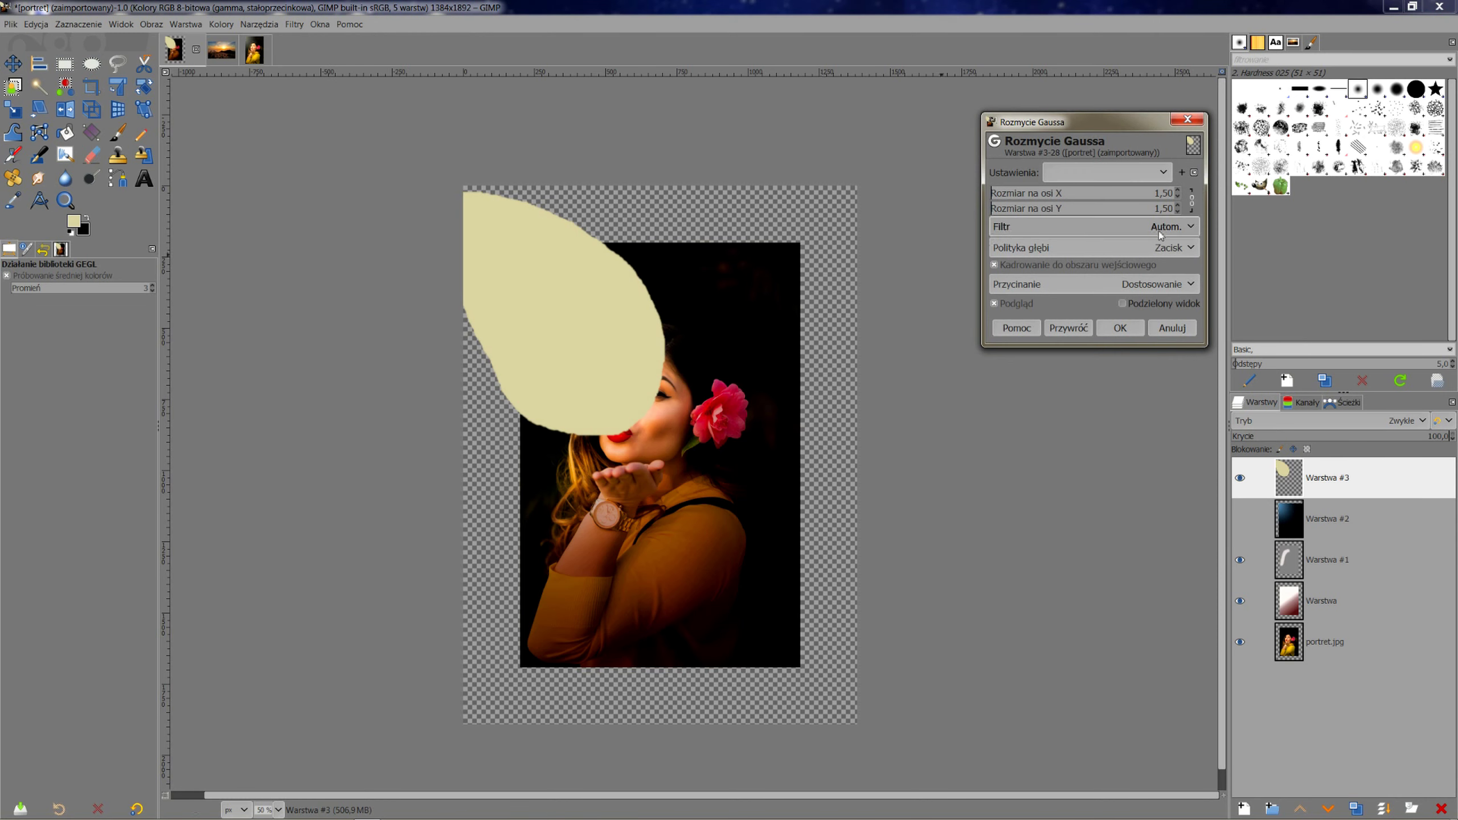
{"action": "left_click", "coordinate": [1144, 194]}
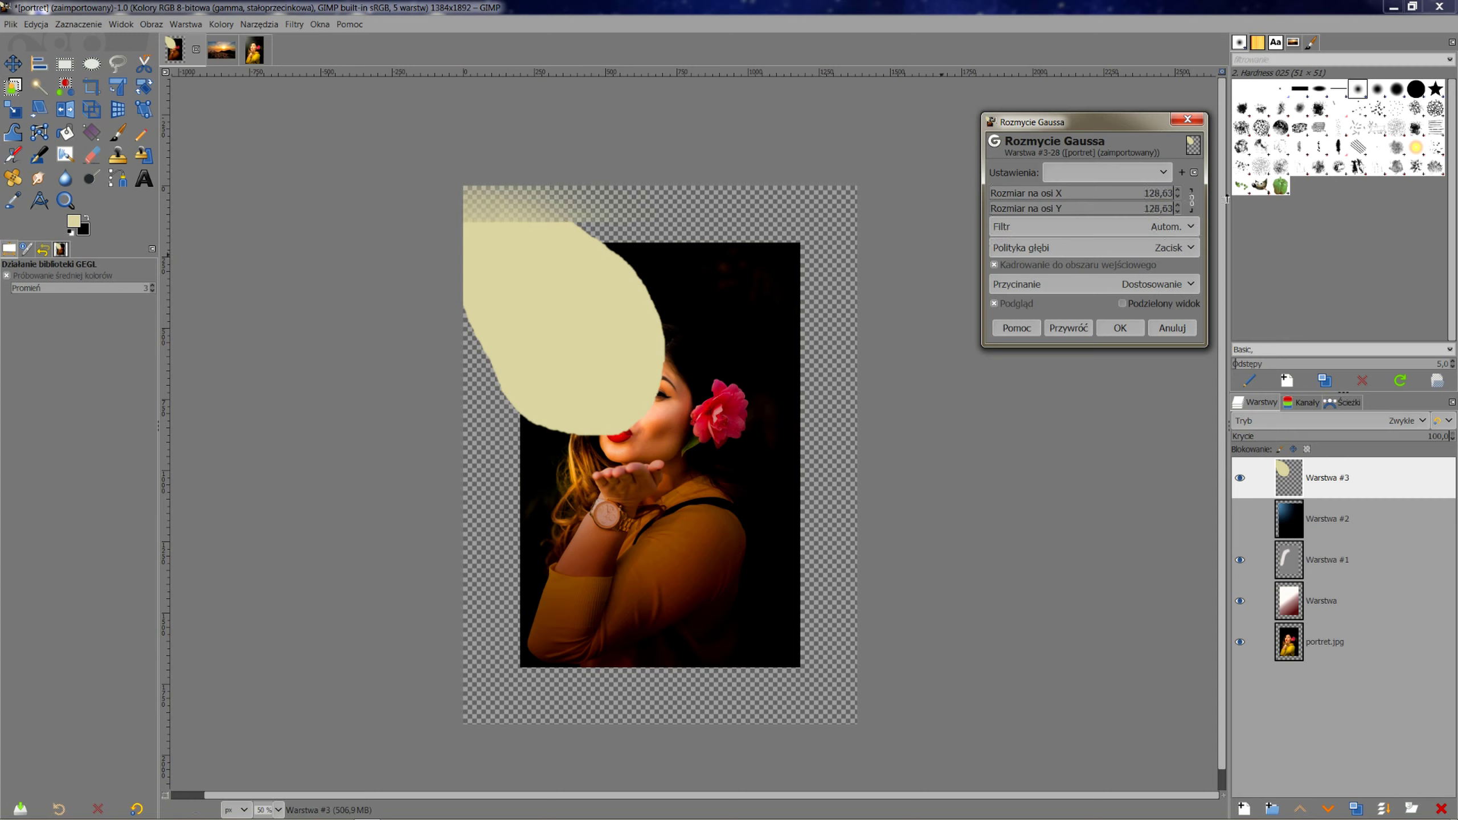
{"action": "left_click_drag", "start_coordinate": [1227, 199], "coordinate": [1233, 194]}
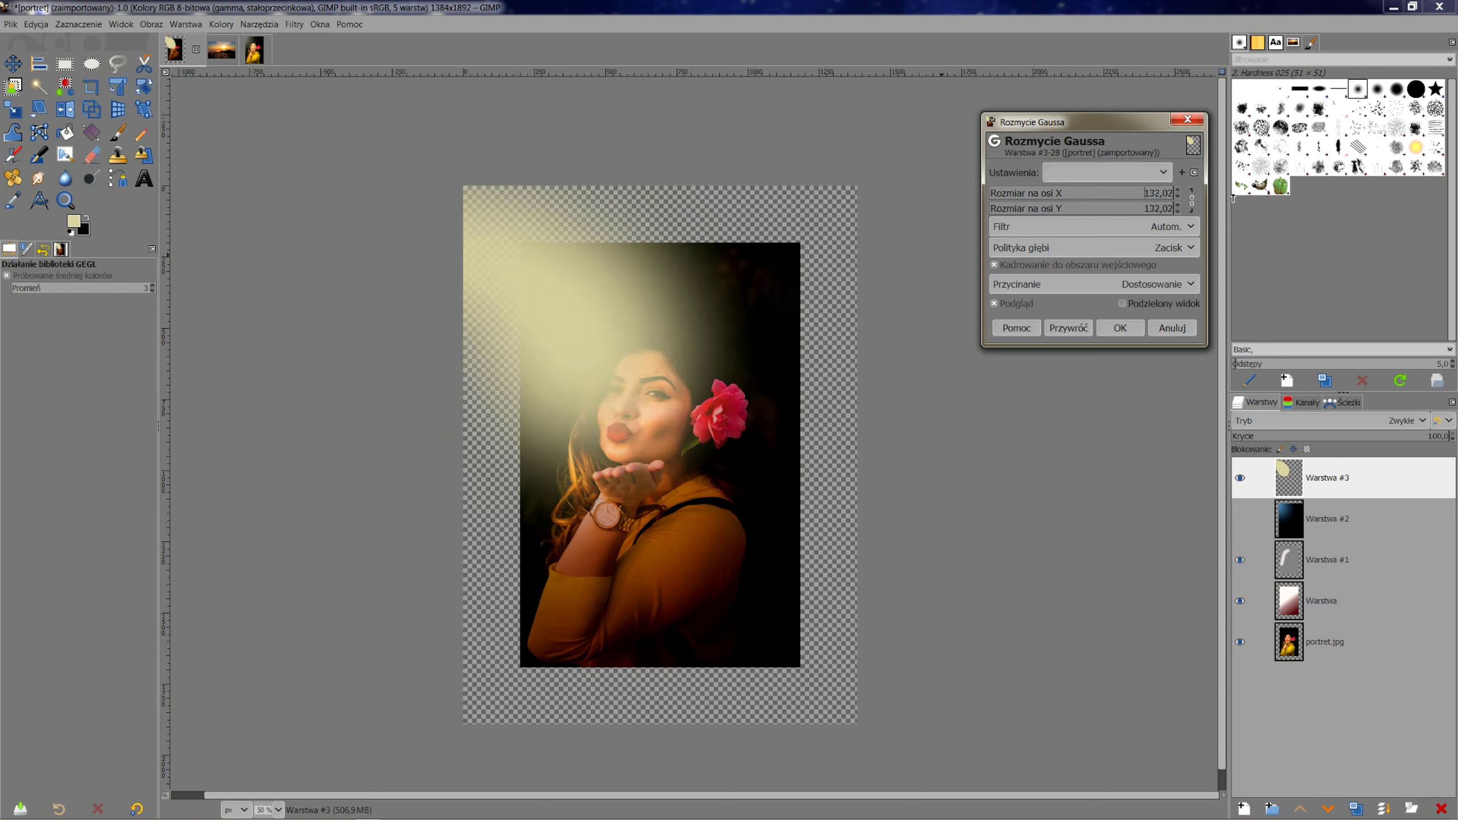
{"action": "left_click_drag", "start_coordinate": [1226, 203], "coordinate": [1227, 208]}
{"action": "left_click", "coordinate": [1117, 329]}
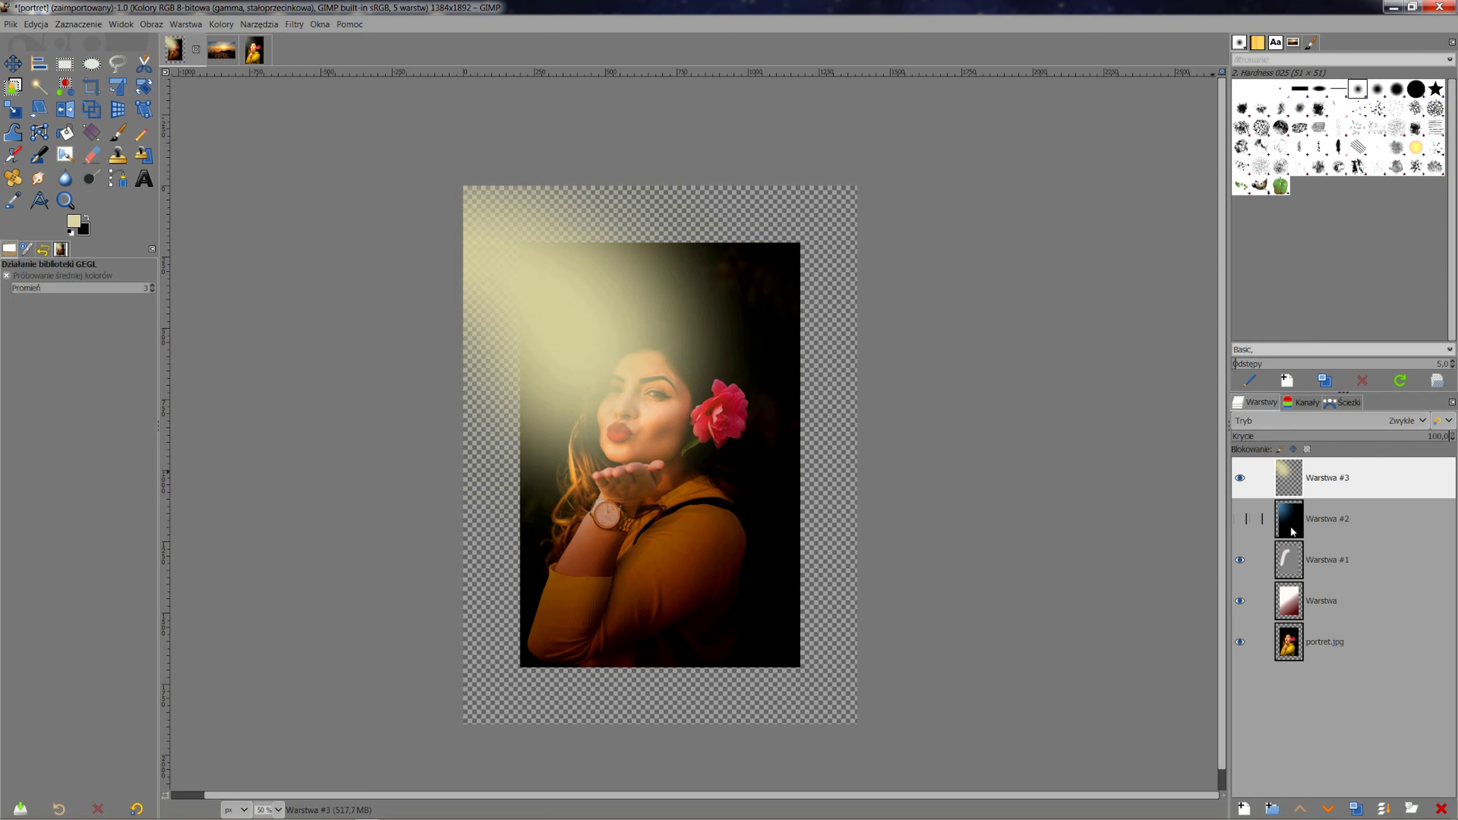
- Try Pokrywanie, then set Warstwa #3's blend mode to Połączenie ziarna (Grain merge)
{"action": "left_click", "coordinate": [1381, 416]}
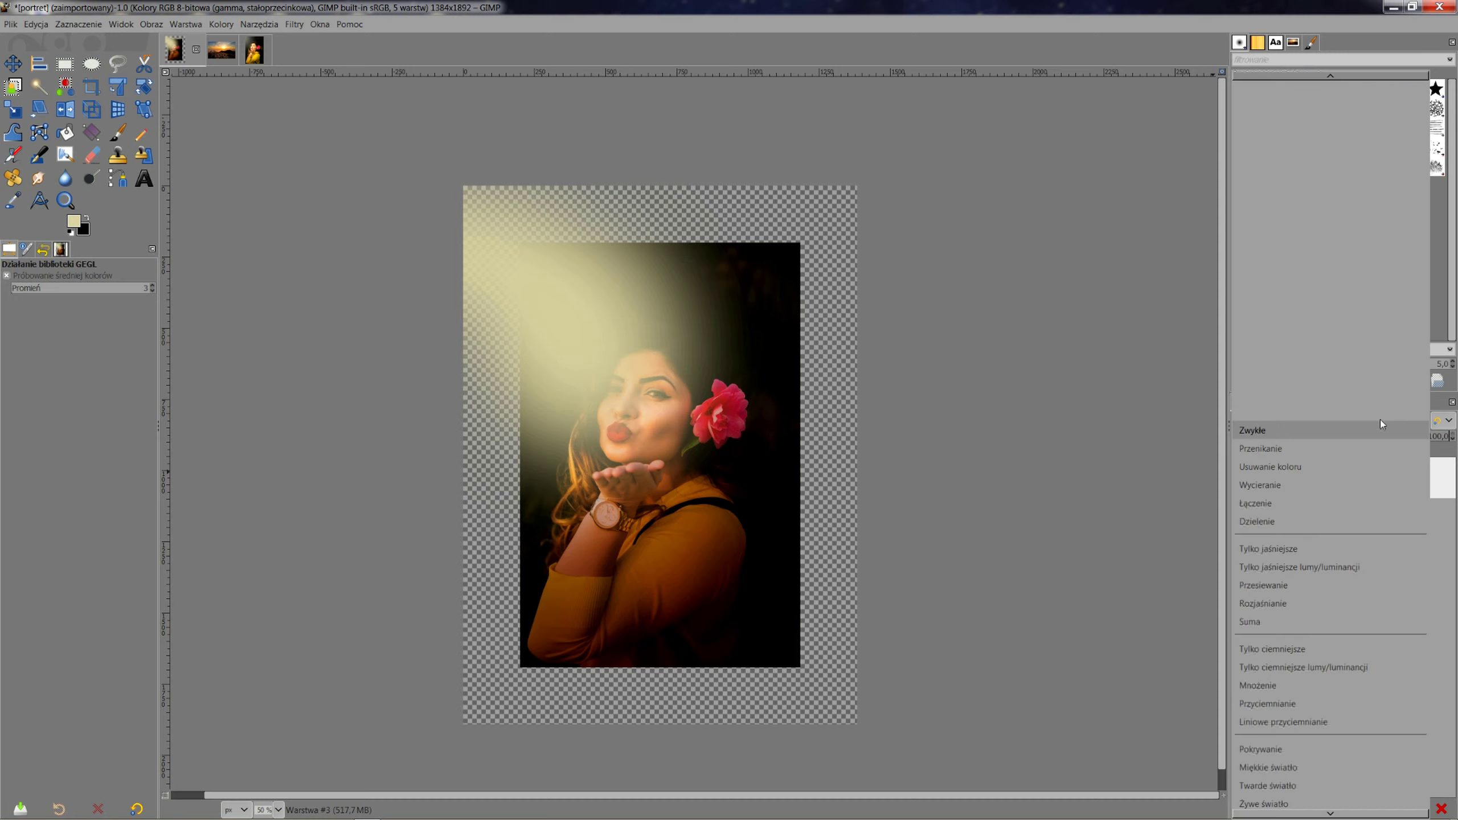
{"action": "scroll", "coordinate": [1289, 611], "scroll_direction": "down", "scroll_amount": 2}
{"action": "scroll", "coordinate": [1290, 612], "scroll_direction": "down", "scroll_amount": 2}
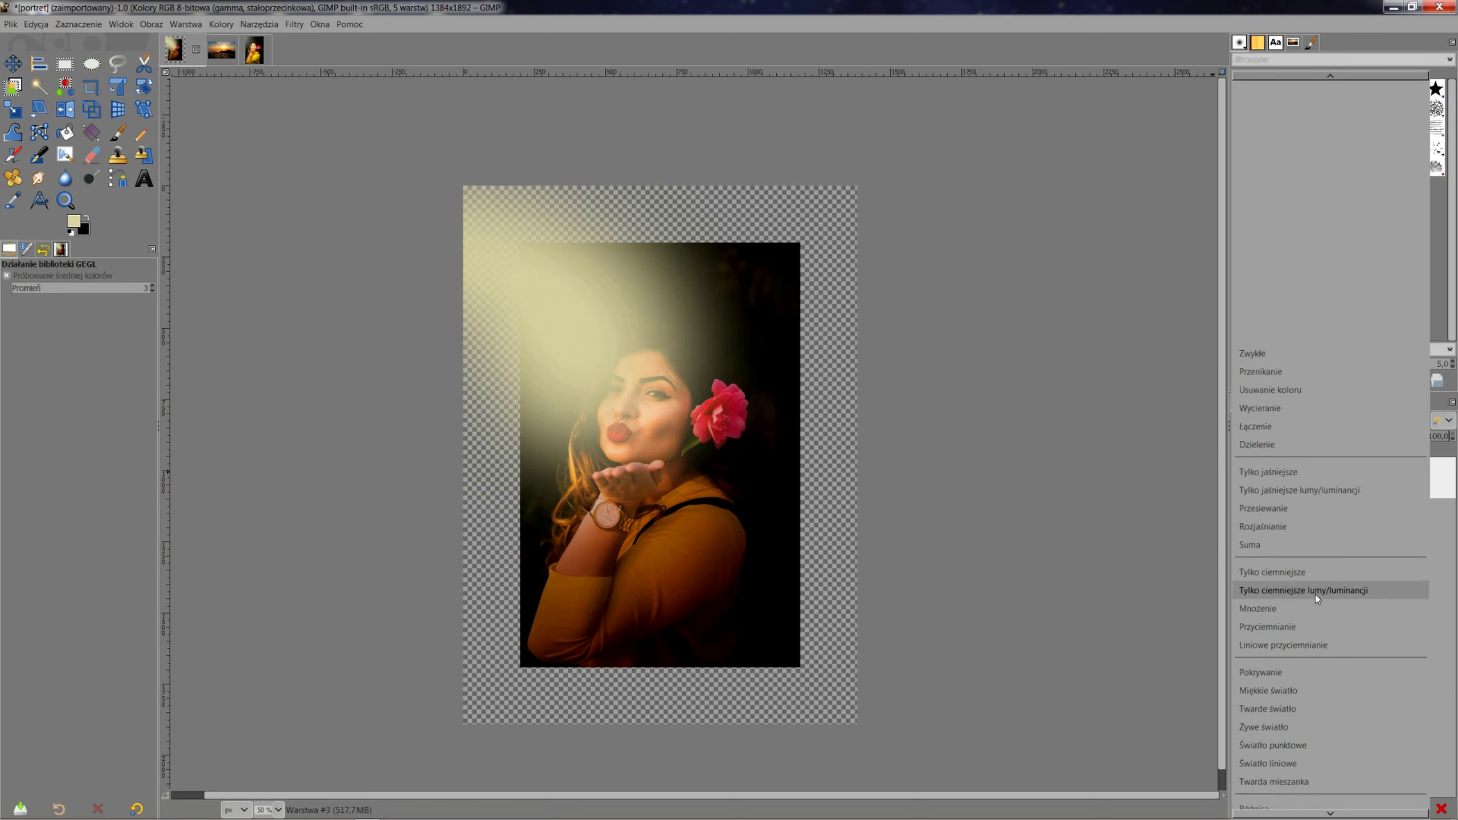
{"action": "scroll", "coordinate": [1314, 595], "scroll_direction": "down", "scroll_amount": 2}
{"action": "left_click", "coordinate": [1262, 606]}
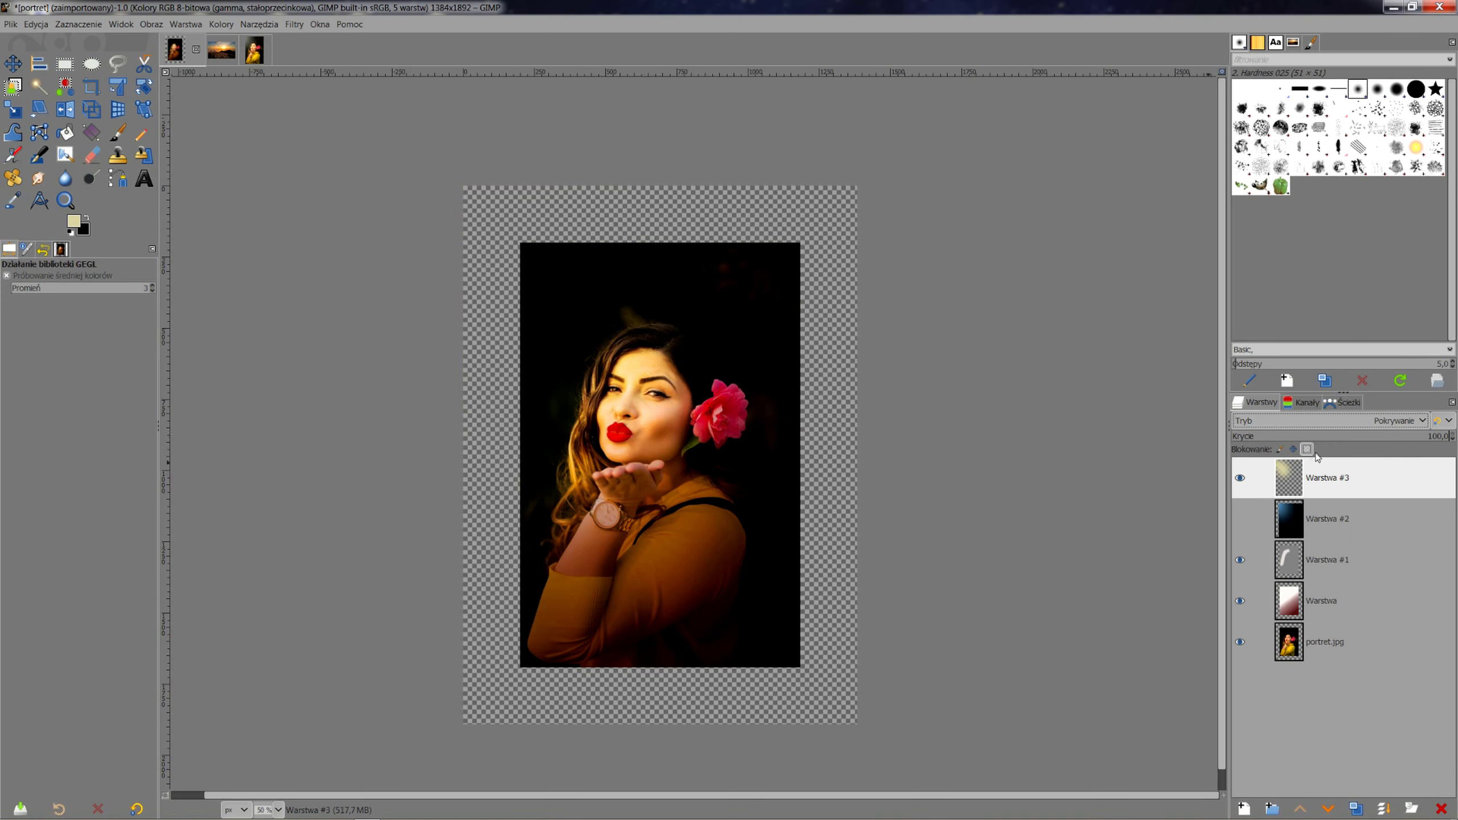
{"action": "left_click", "coordinate": [1239, 478]}
{"action": "left_click", "coordinate": [1240, 478]}
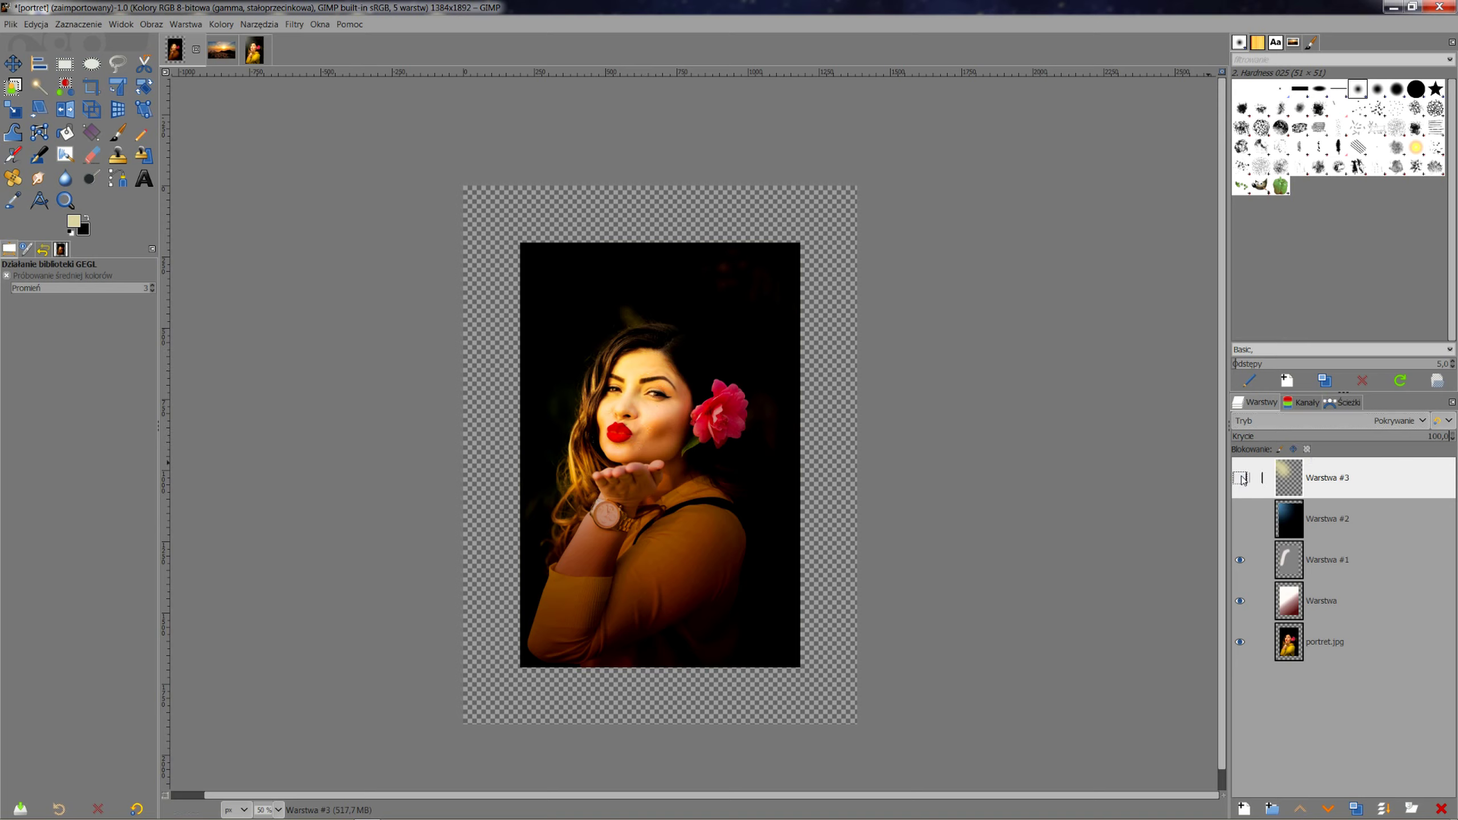
{"action": "left_click", "coordinate": [1240, 478]}
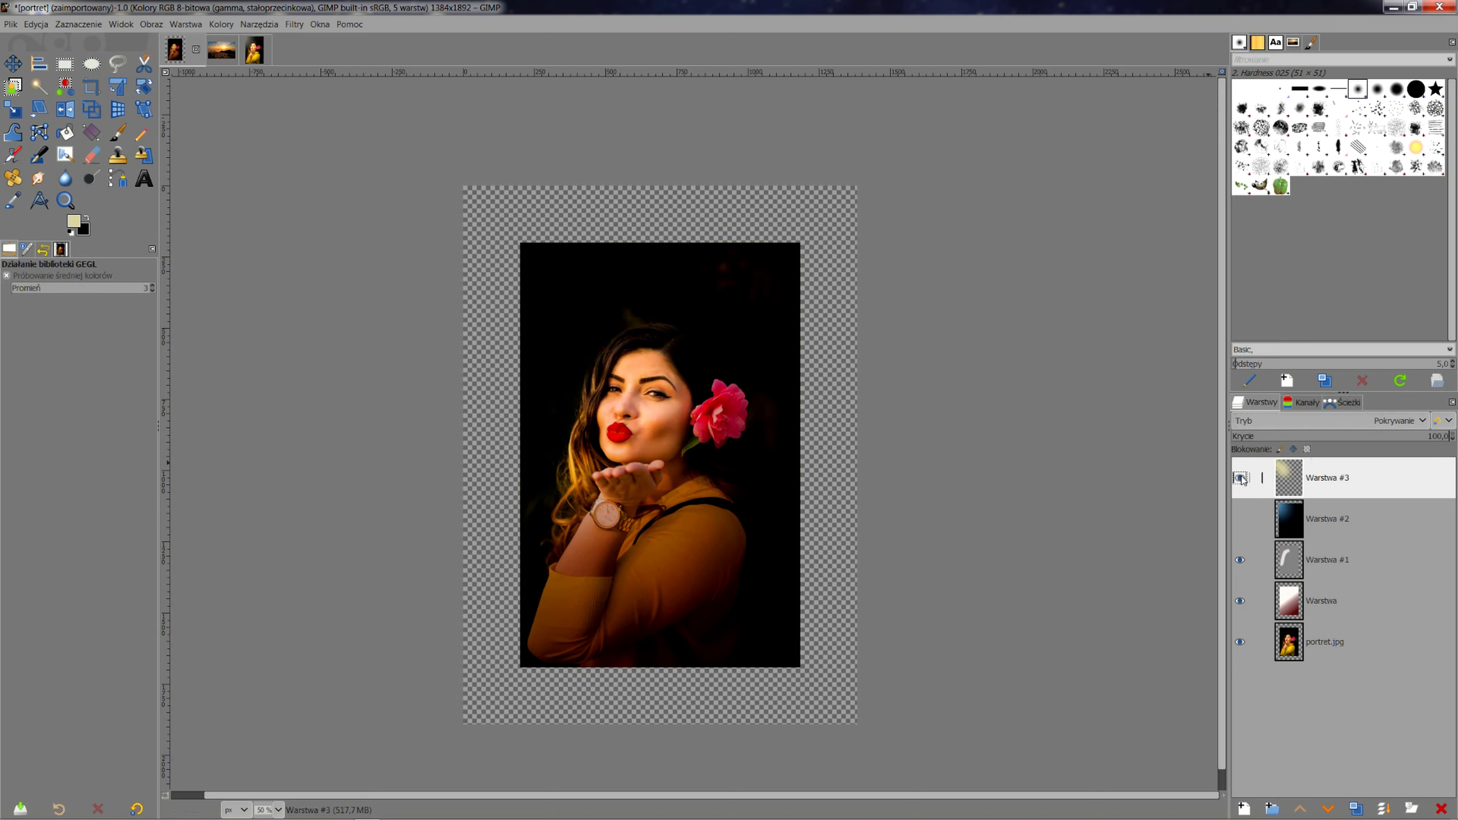
{"action": "left_click", "coordinate": [1350, 425]}
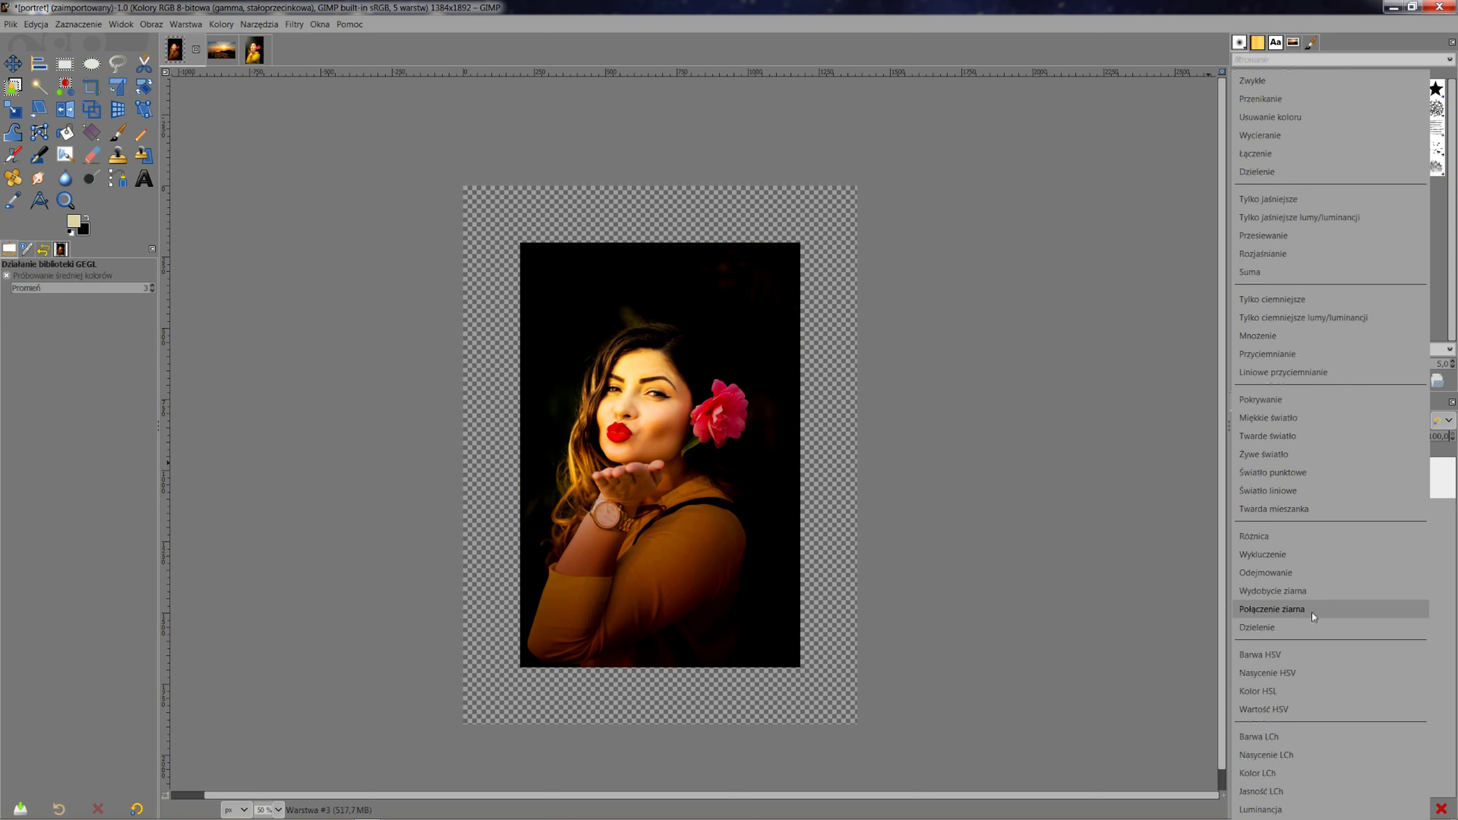
{"action": "left_click", "coordinate": [1312, 613]}
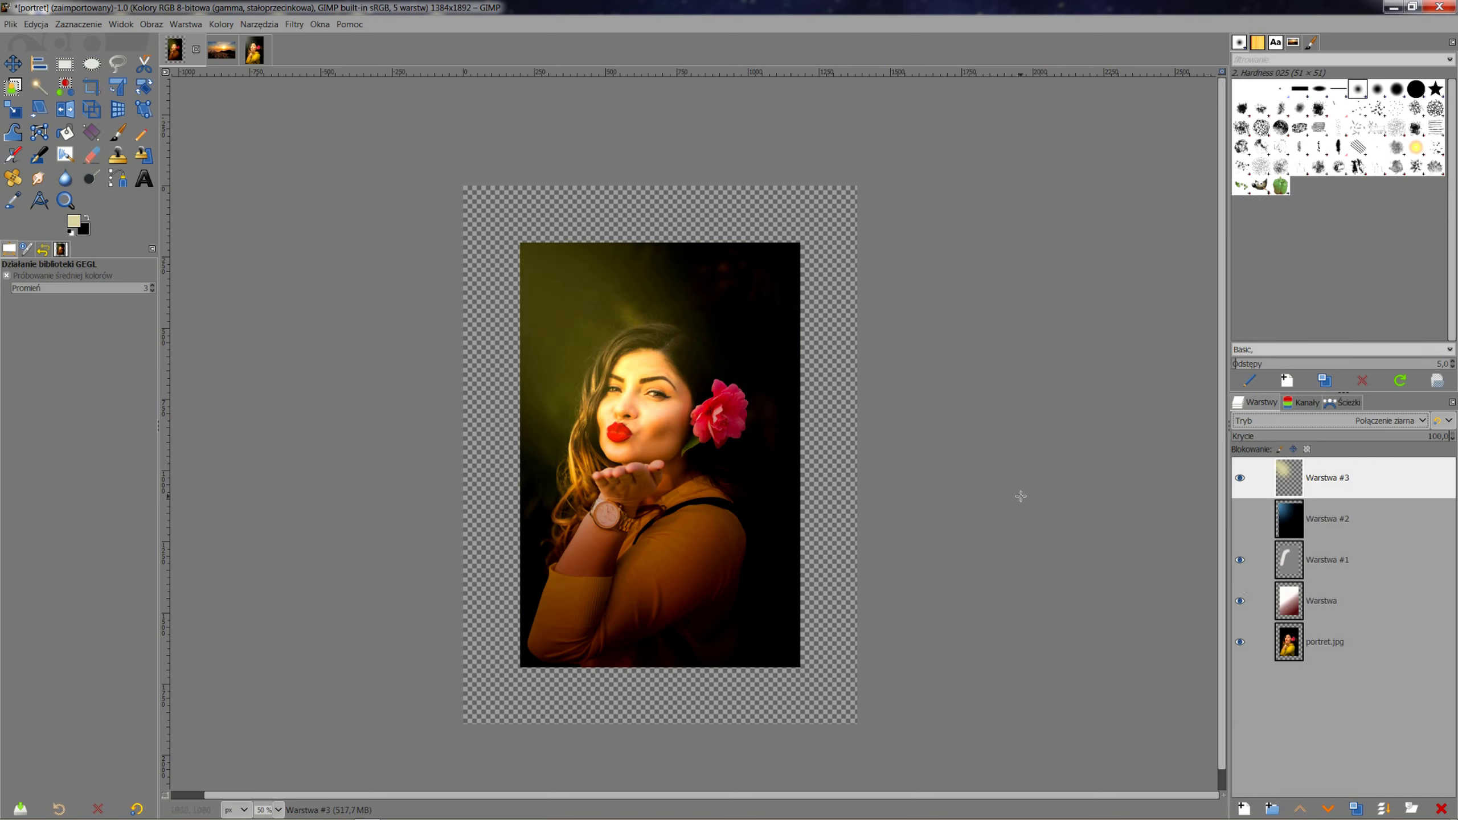
{"action": "left_click", "coordinate": [1363, 430]}
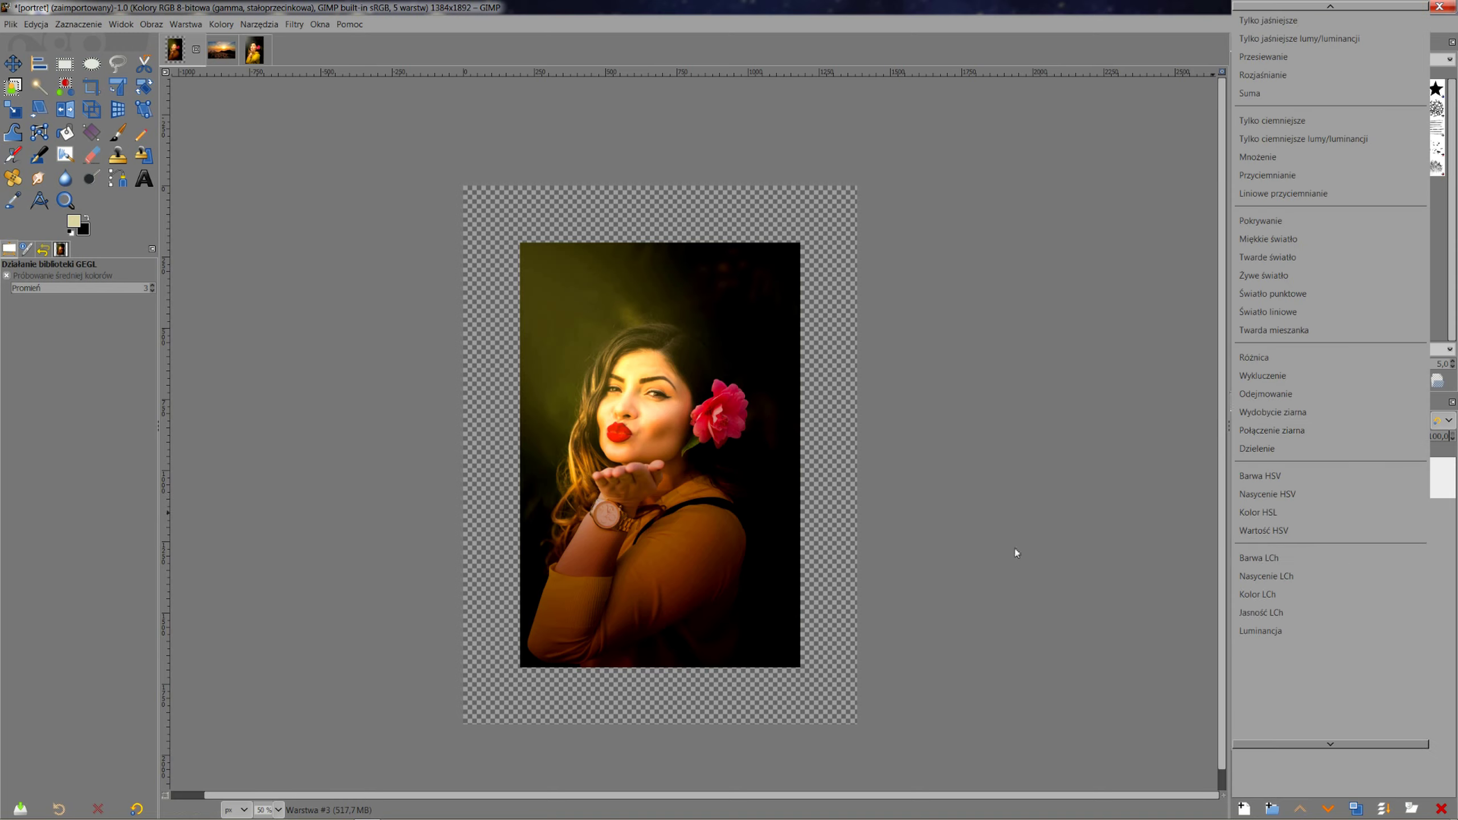
{"action": "left_click", "coordinate": [1068, 519]}
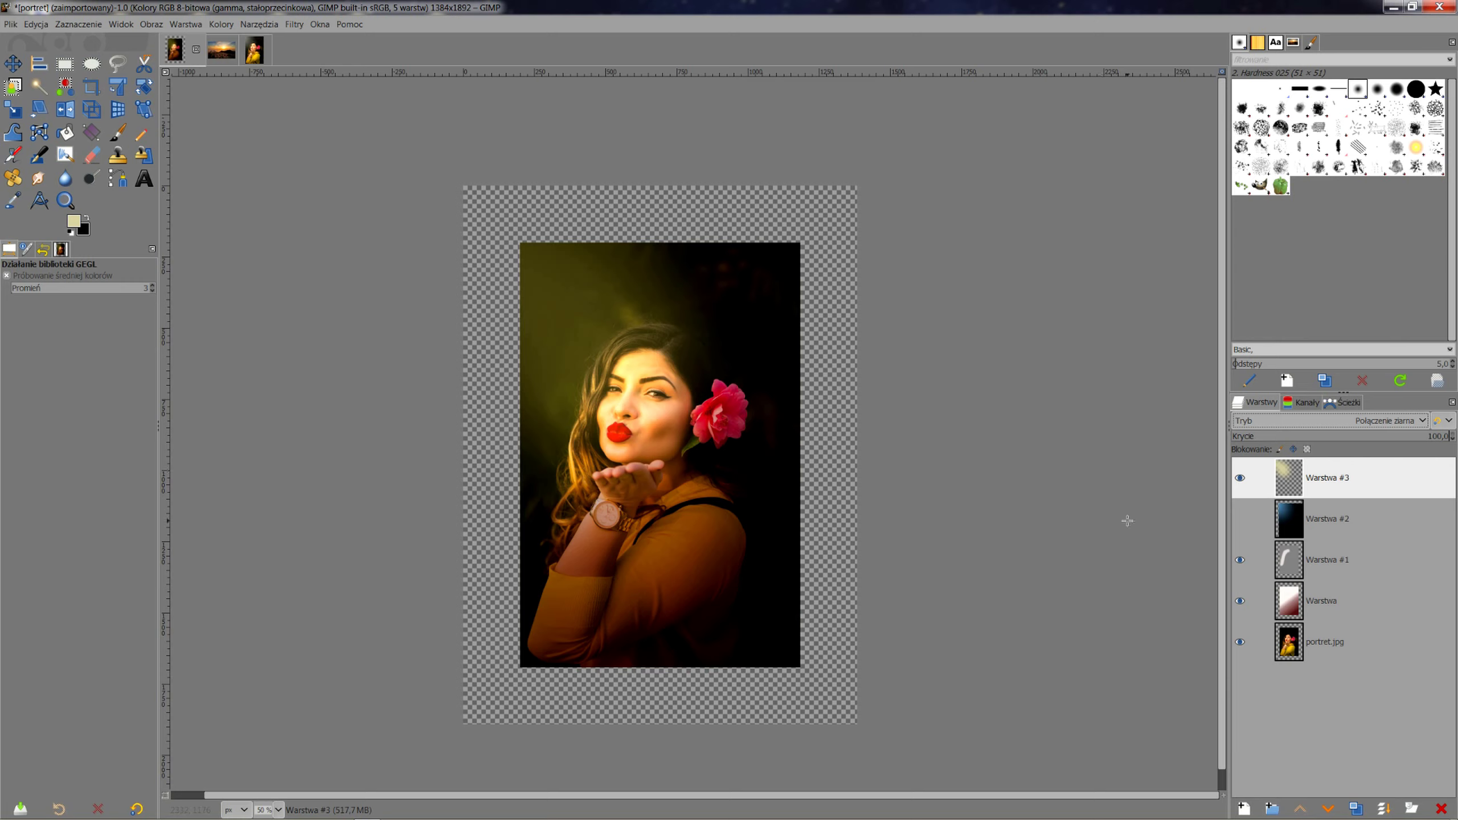
- Nudge the Warstwa #3 glow slightly down-right with the Move tool
{"action": "left_click", "coordinate": [13, 65]}
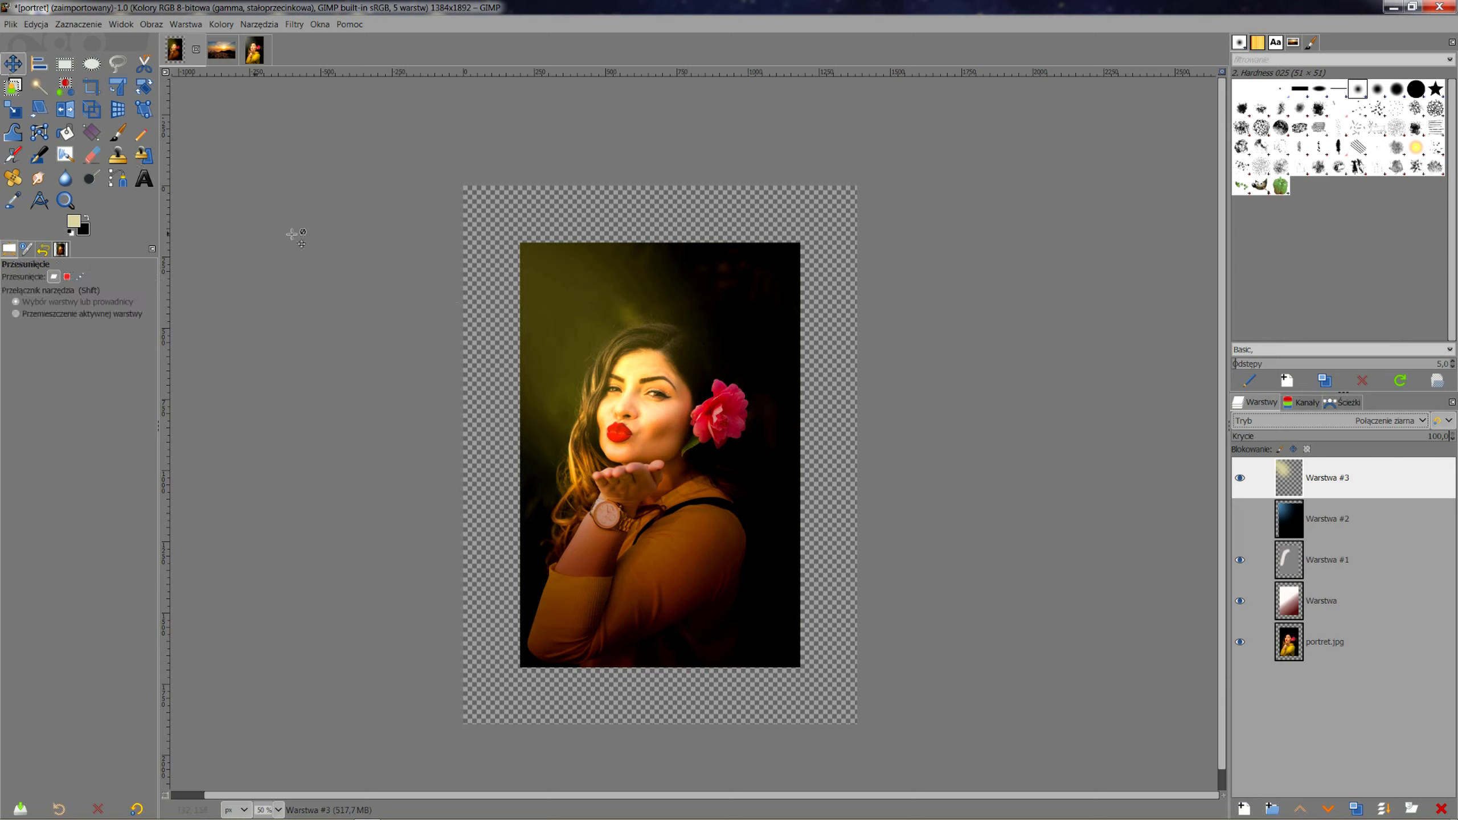
{"action": "mouse_move", "coordinate": [582, 353]}
{"action": "left_mouse_down"}
{"action": "mouse_move", "coordinate": [602, 368]}
{"action": "mouse_move", "coordinate": [554, 333]}
{"action": "left_mouse_up"}
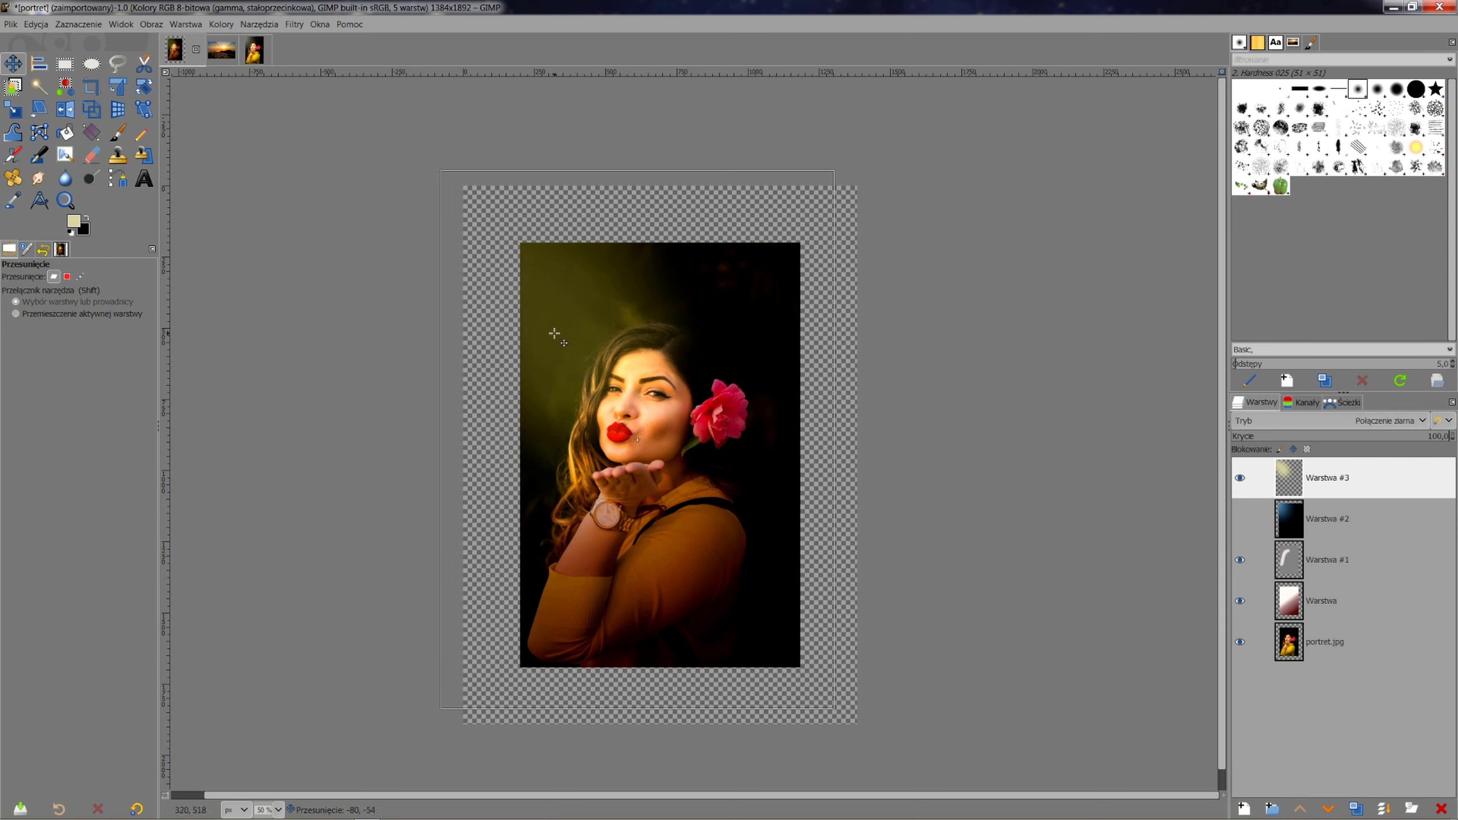
{"action": "left_click_drag", "start_coordinate": [554, 333], "coordinate": [561, 340]}
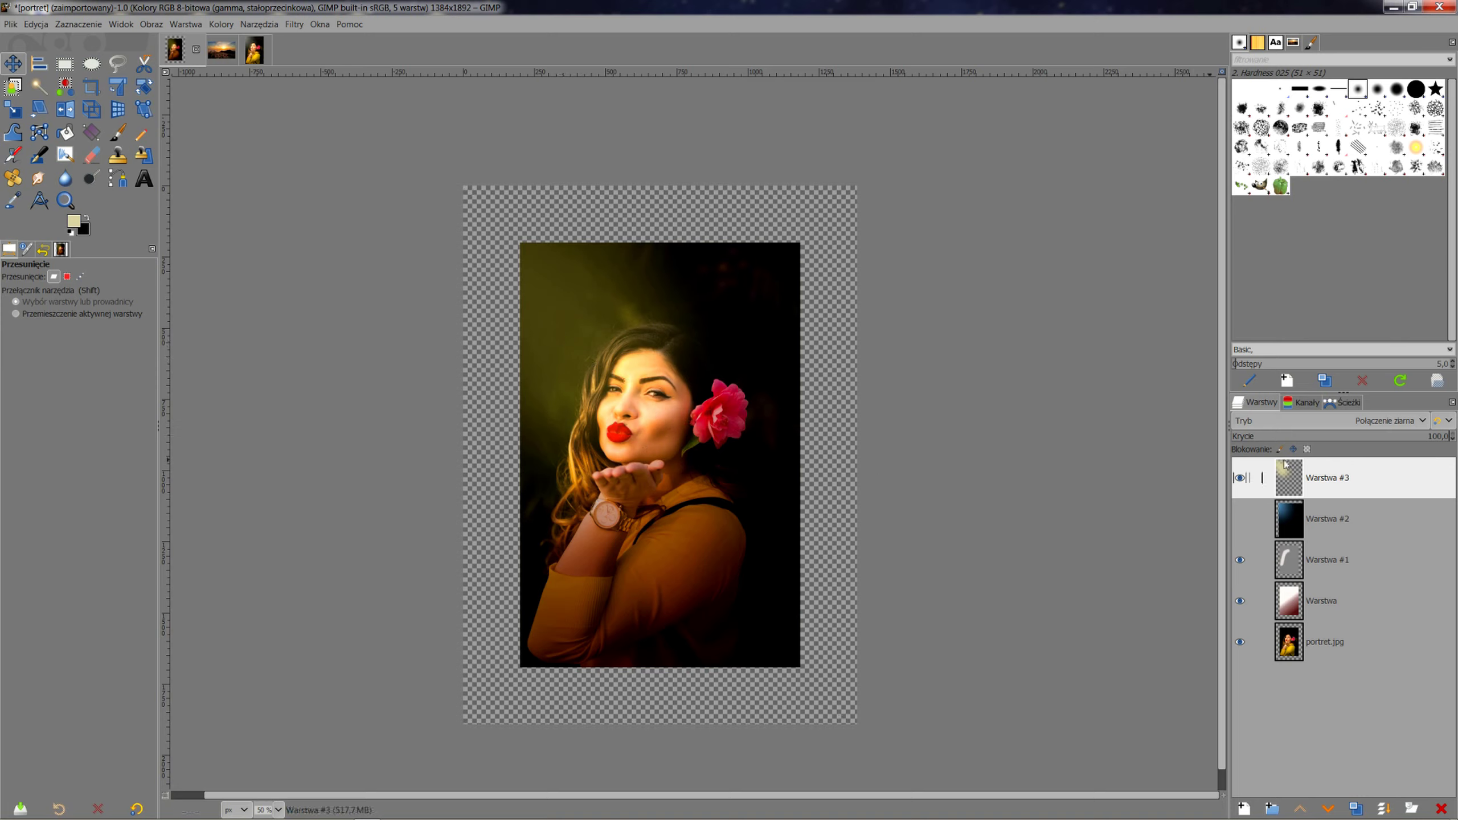
- Set Warstwa #3 opacity to 85.6 and compare against the original portrait
{"action": "left_click", "coordinate": [1376, 485]}
{"action": "left_click", "coordinate": [1406, 437]}
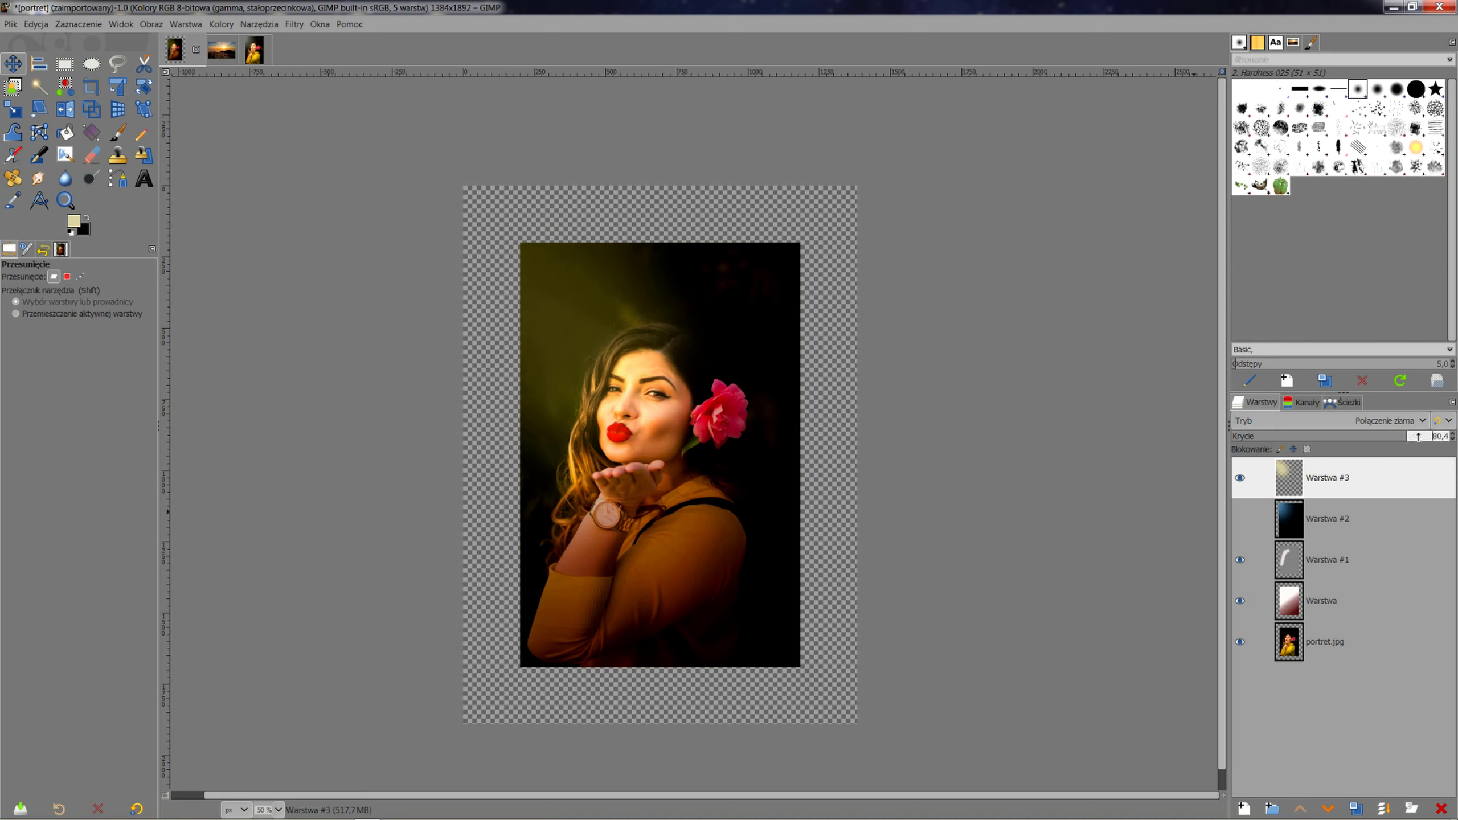
{"action": "left_click", "coordinate": [1418, 436]}
{"action": "left_click", "coordinate": [252, 55]}
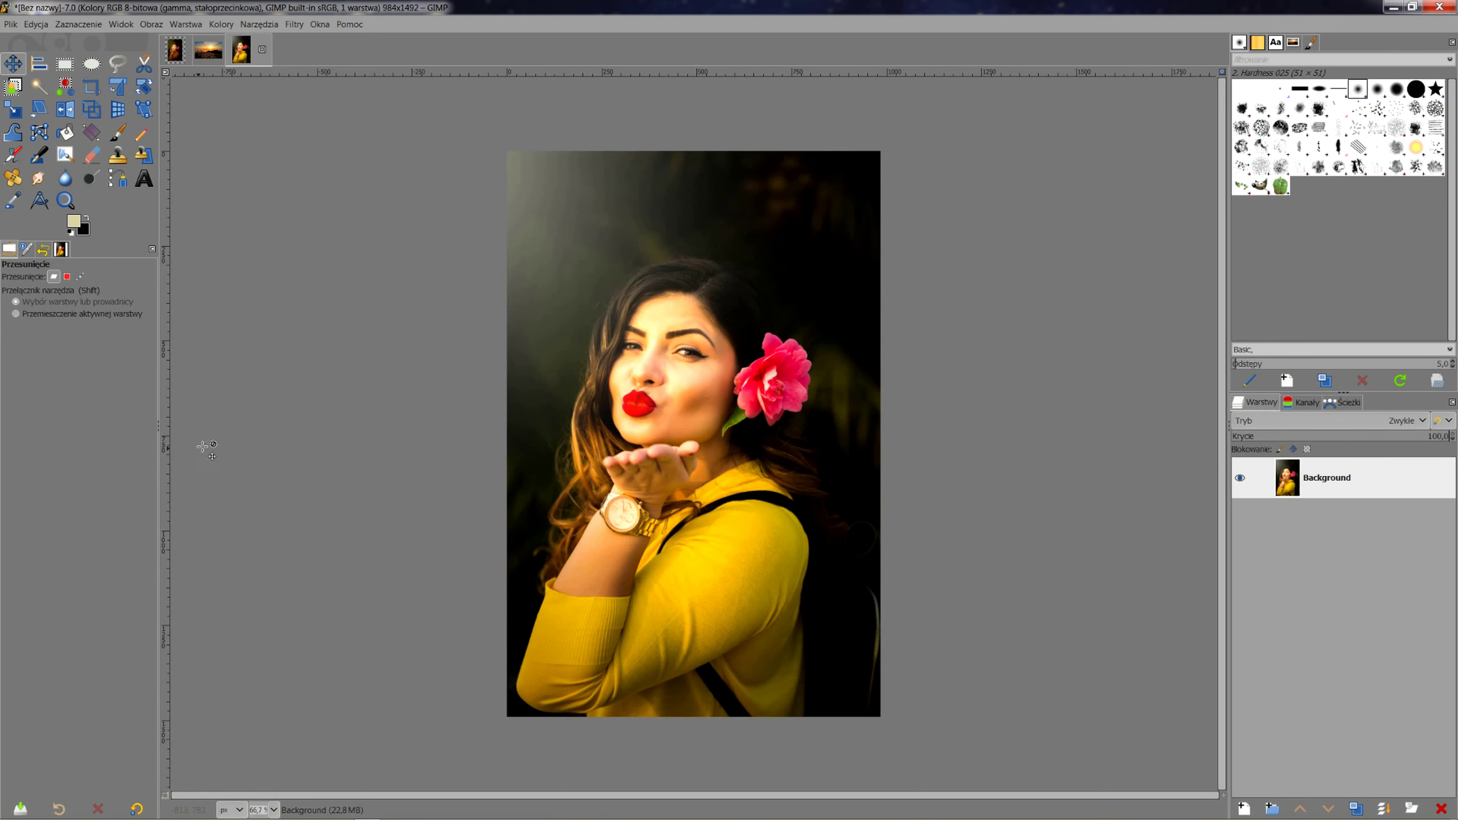
{"action": "left_click", "coordinate": [175, 50]}
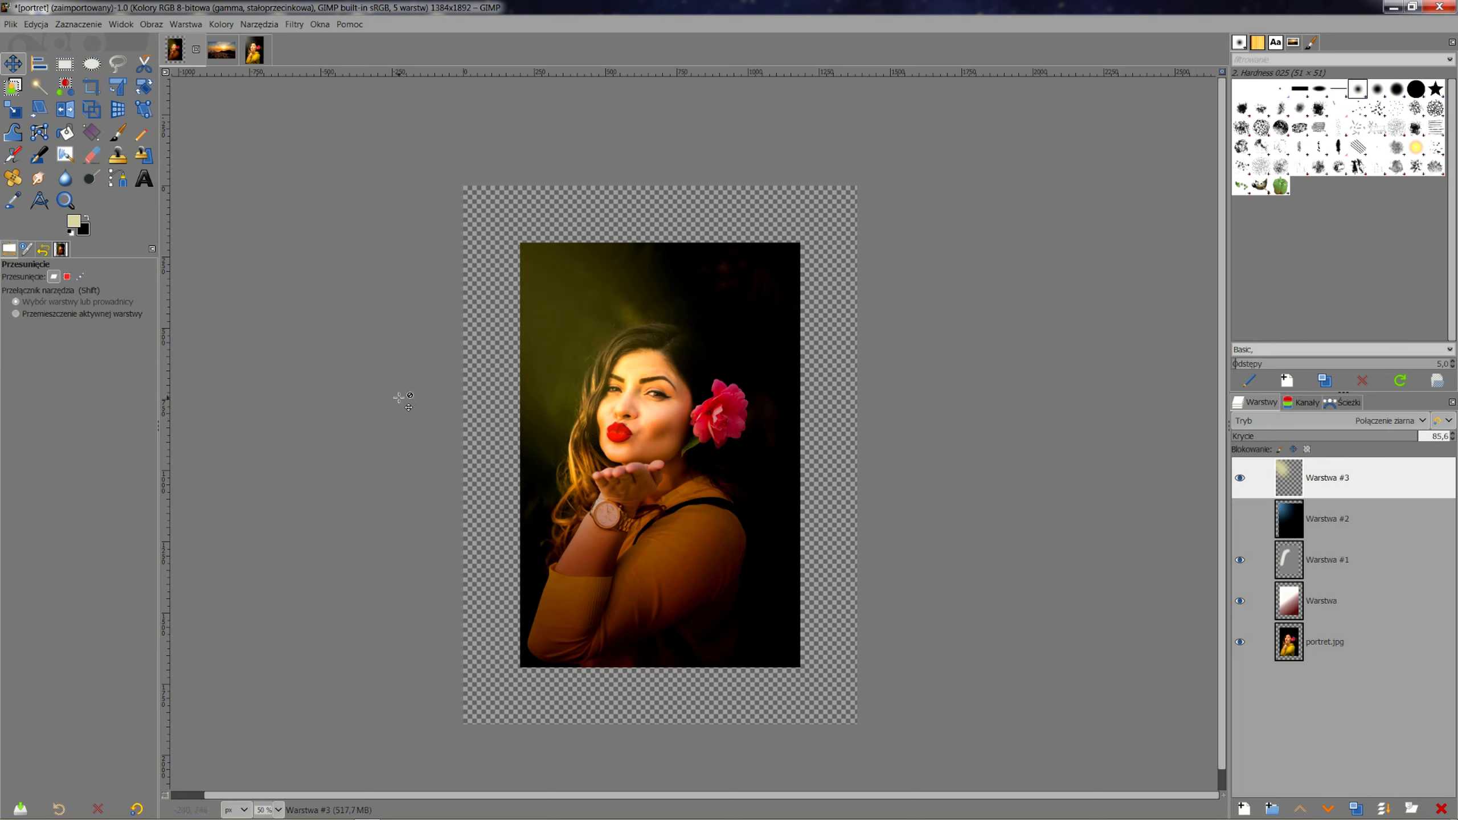
- Crop the portrait to 964×1466, trimming away the transparent border
{"action": "left_click", "coordinate": [94, 93]}
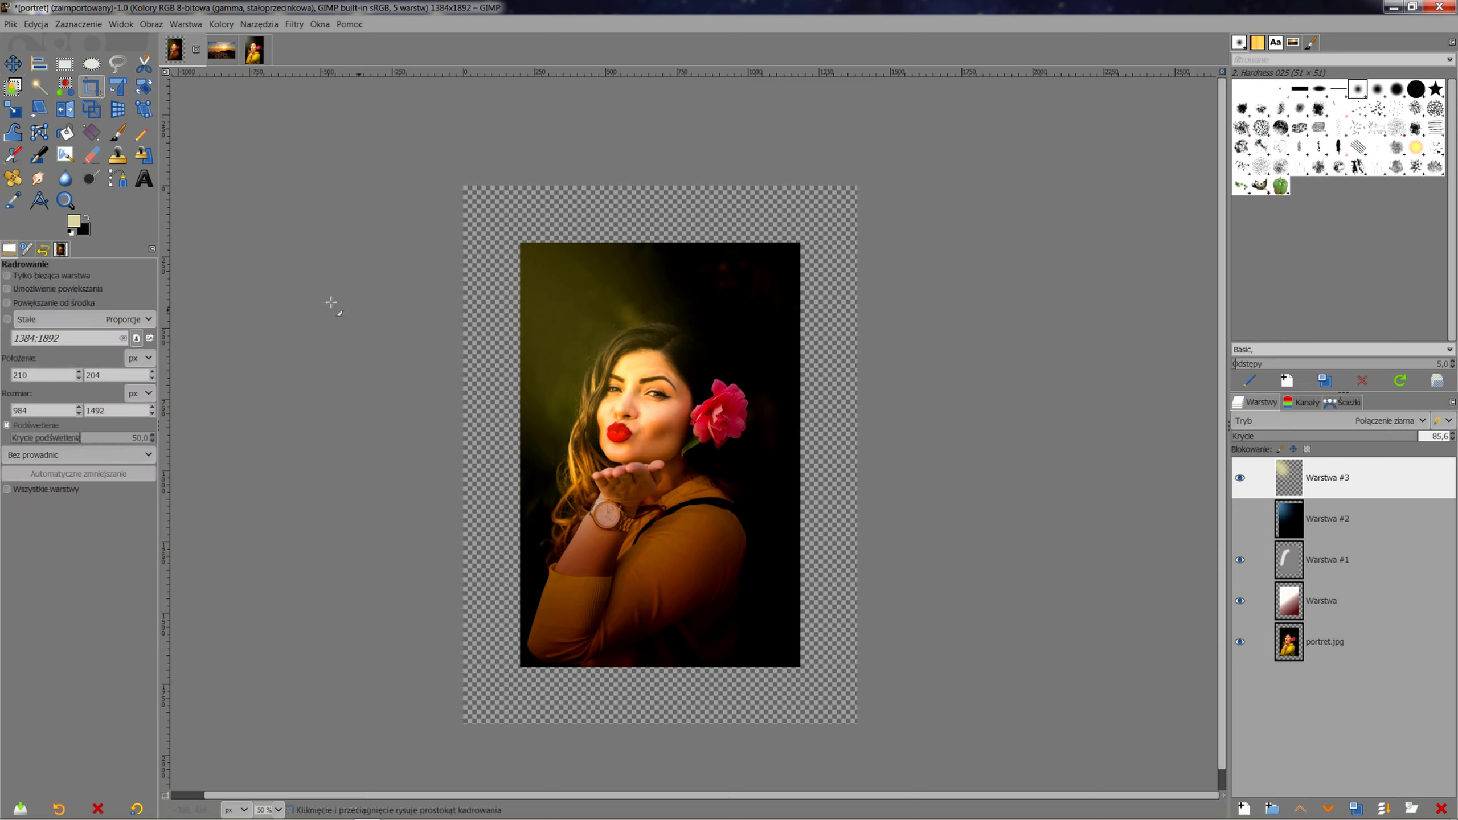
{"action": "left_click_drag", "start_coordinate": [523, 246], "coordinate": [798, 665]}
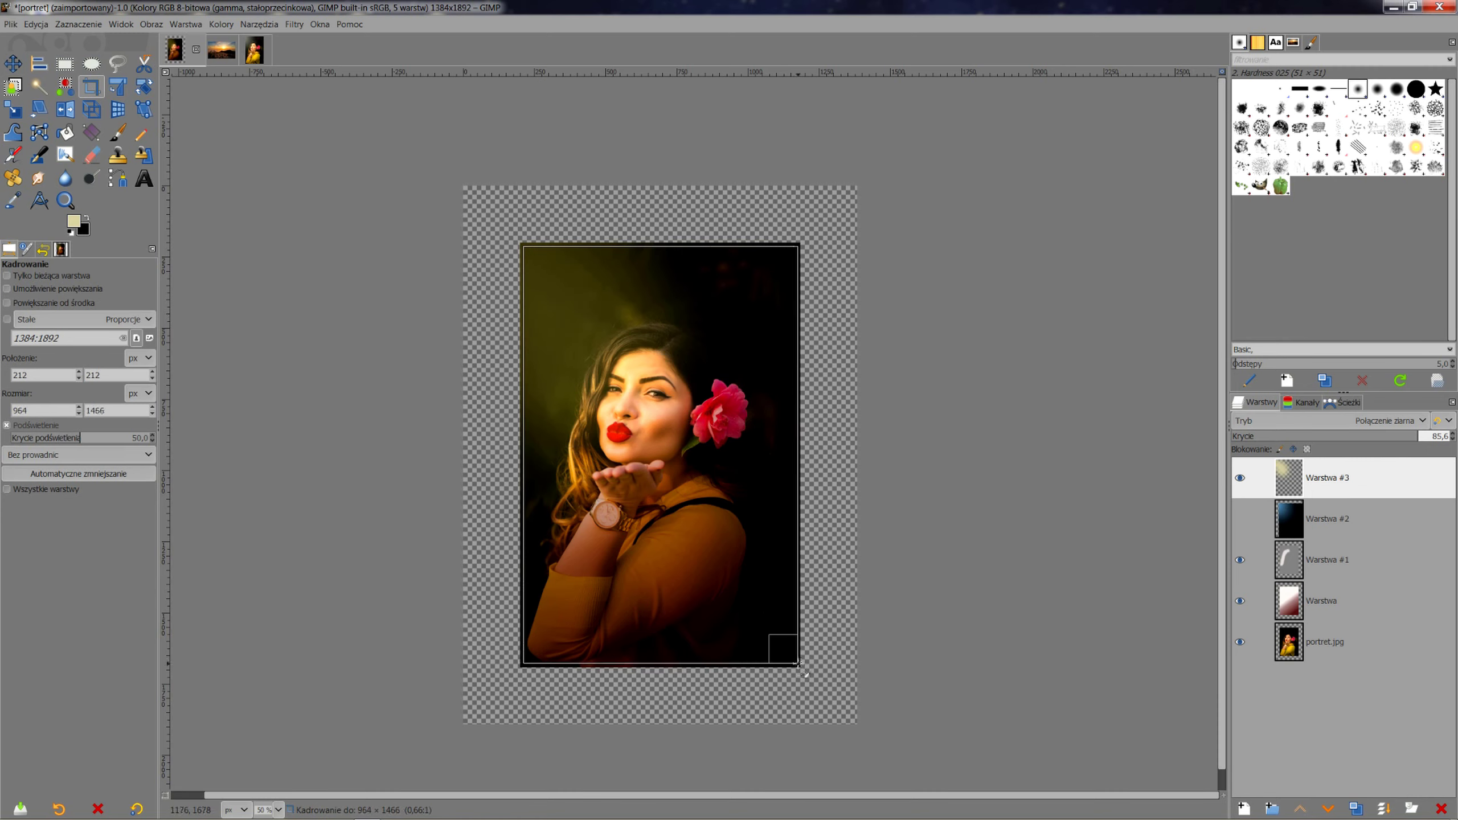
{"action": "left_click_drag", "start_coordinate": [800, 665], "coordinate": [800, 665]}
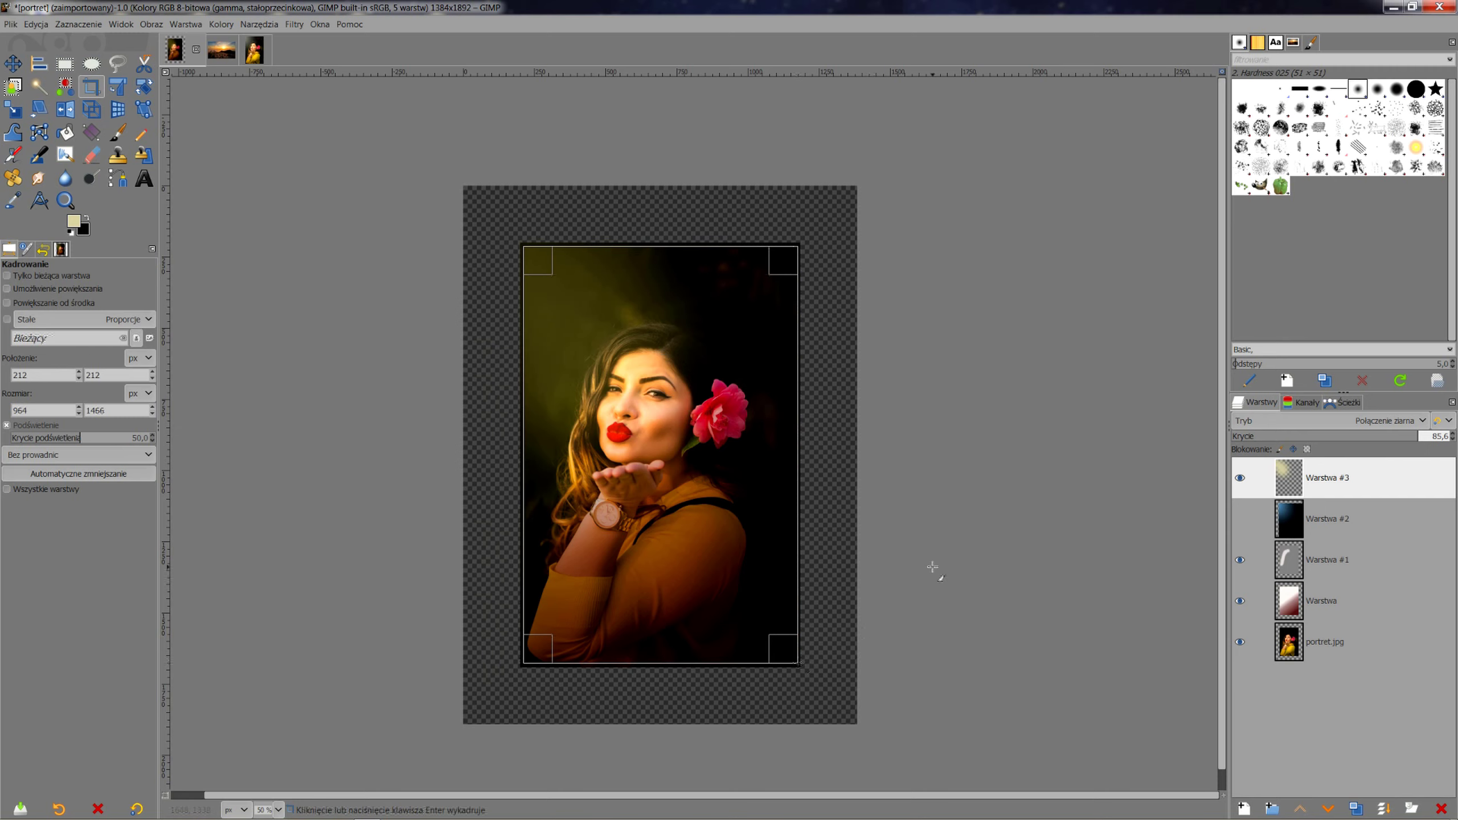
{"action": "key", "text": "Return"}
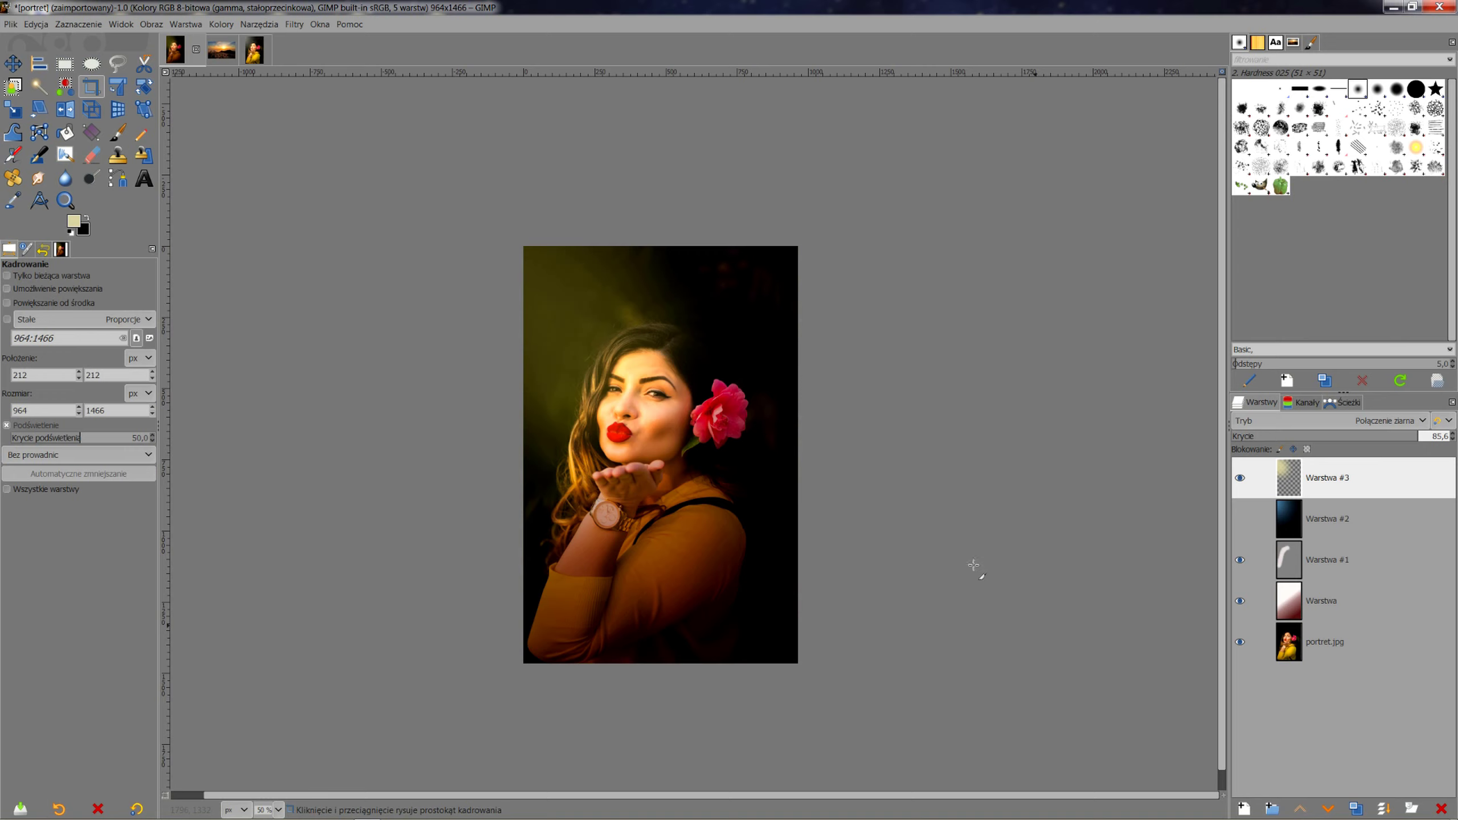
- Zoom in on the cropped portrait, compare it with the original, then bring up góry.jpg
{"action": "scroll", "coordinate": [958, 553], "scroll_direction": "up", "scroll_amount": 1, "text": "ctrl"}
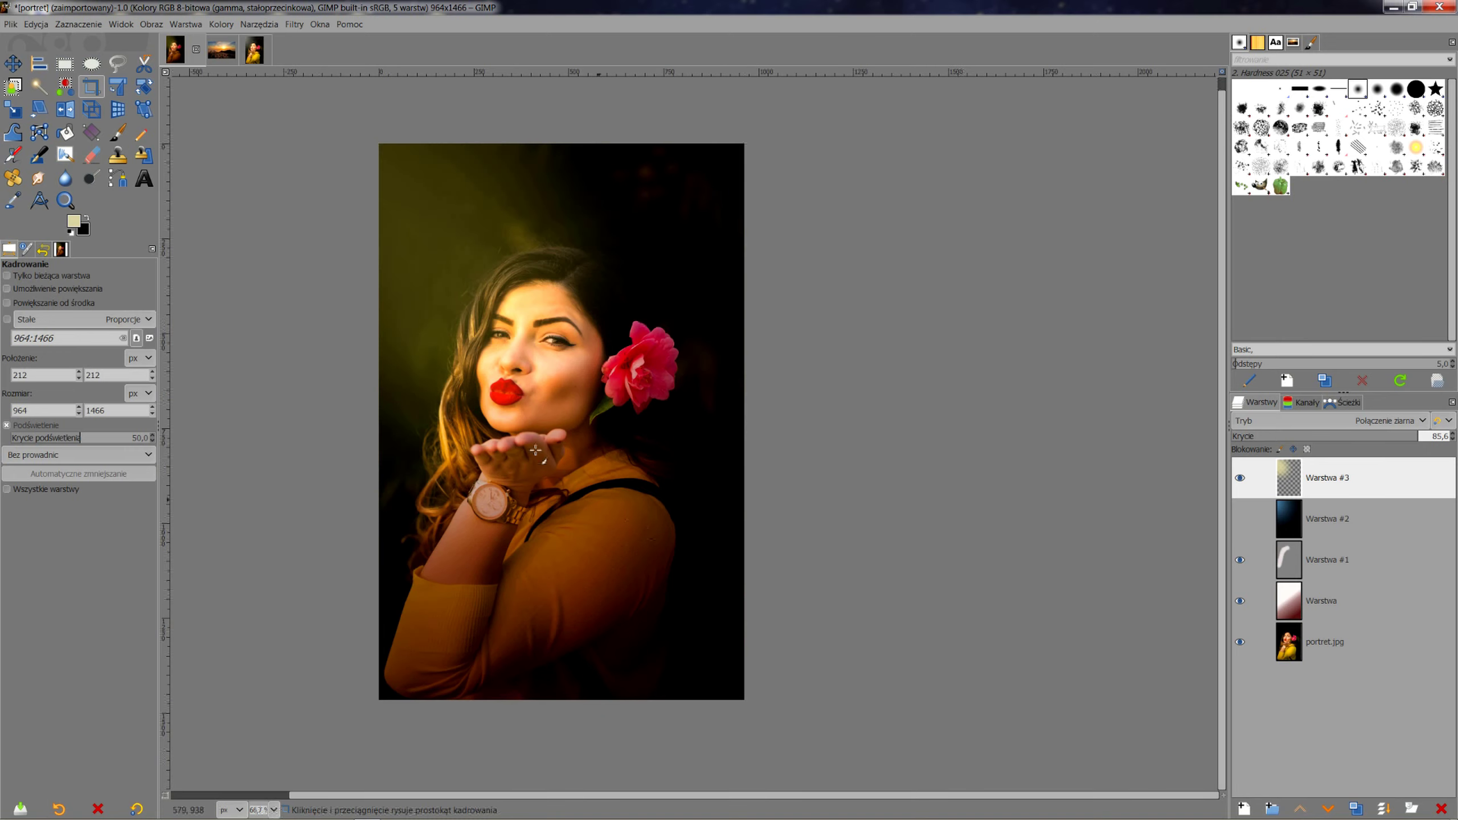
{"action": "left_click", "coordinate": [11, 66]}
{"action": "left_click_drag", "start_coordinate": [243, 137], "coordinate": [349, 188]}
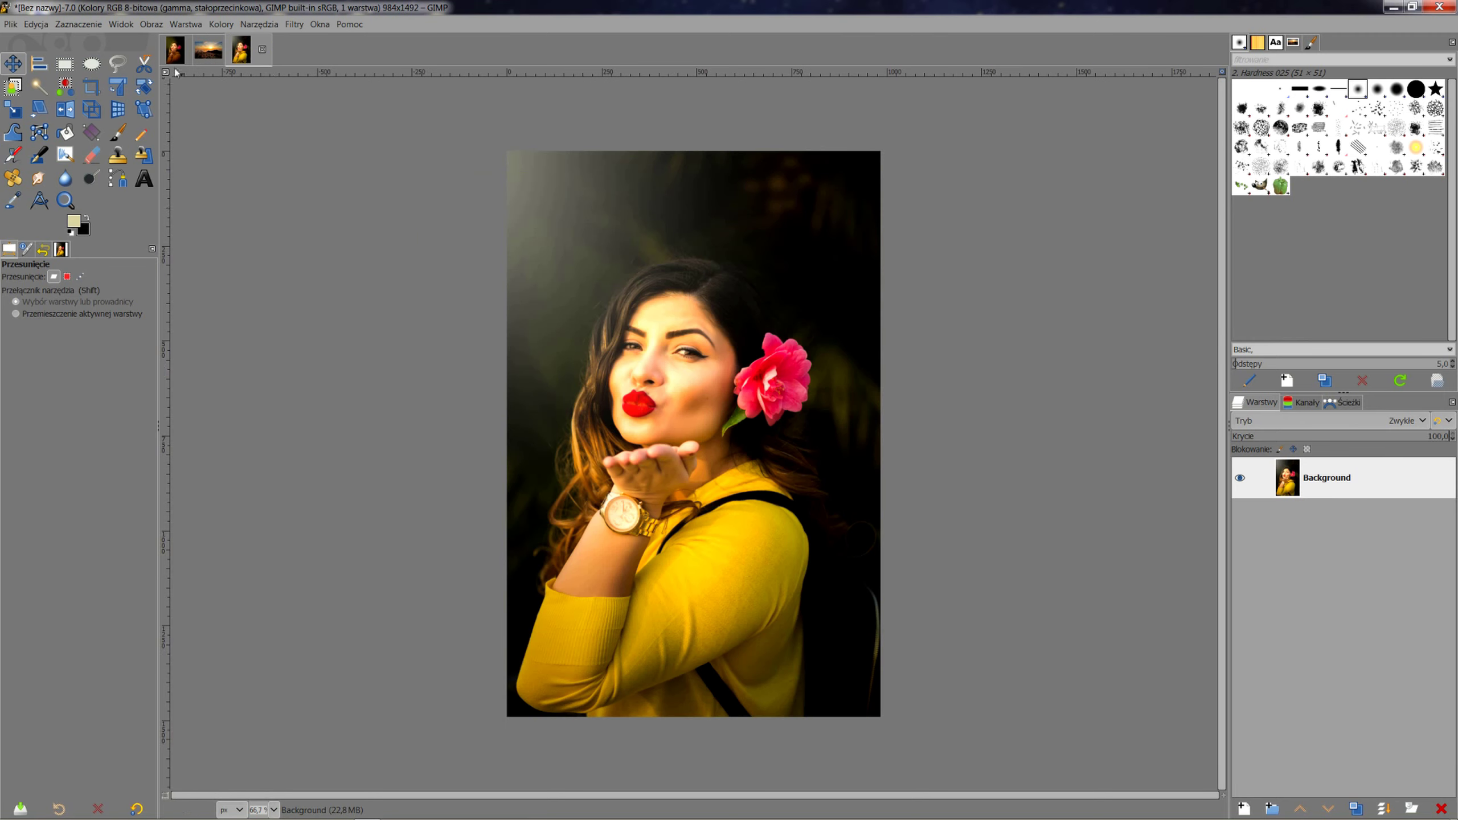
{"action": "left_click", "coordinate": [175, 51]}
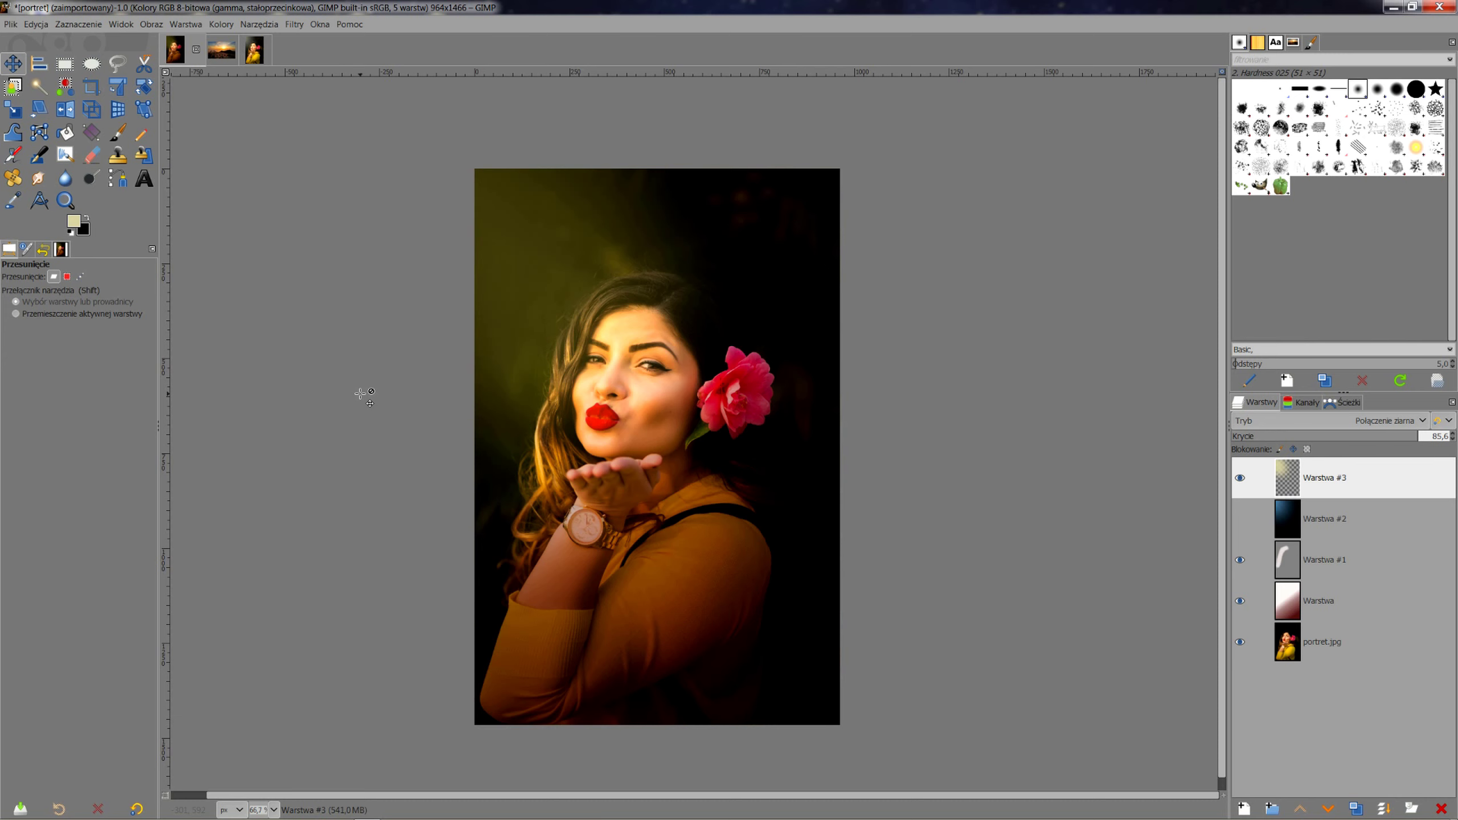
{"action": "left_click", "coordinate": [221, 51]}
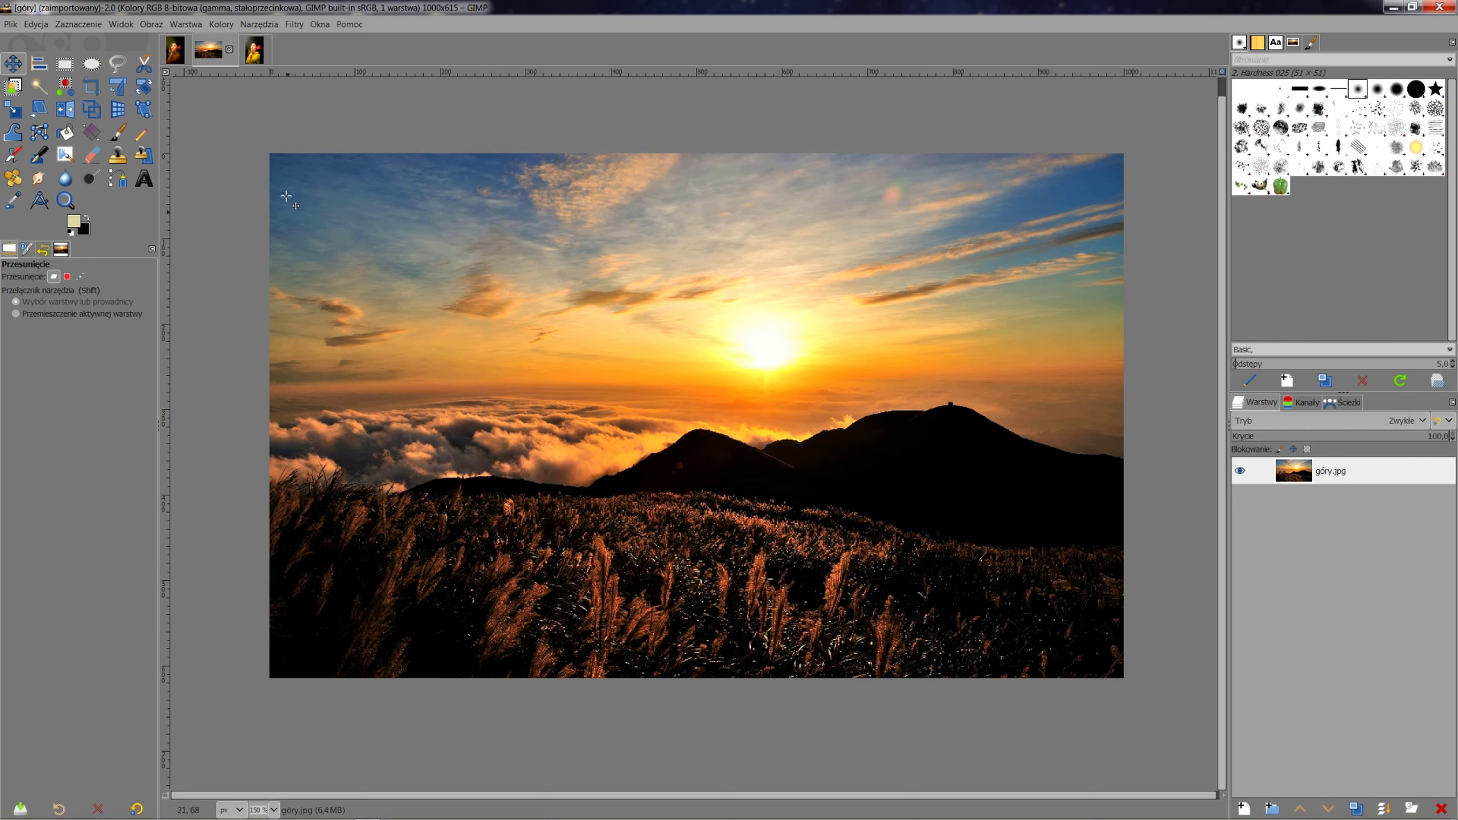
{"action": "left_click", "coordinate": [293, 24]}
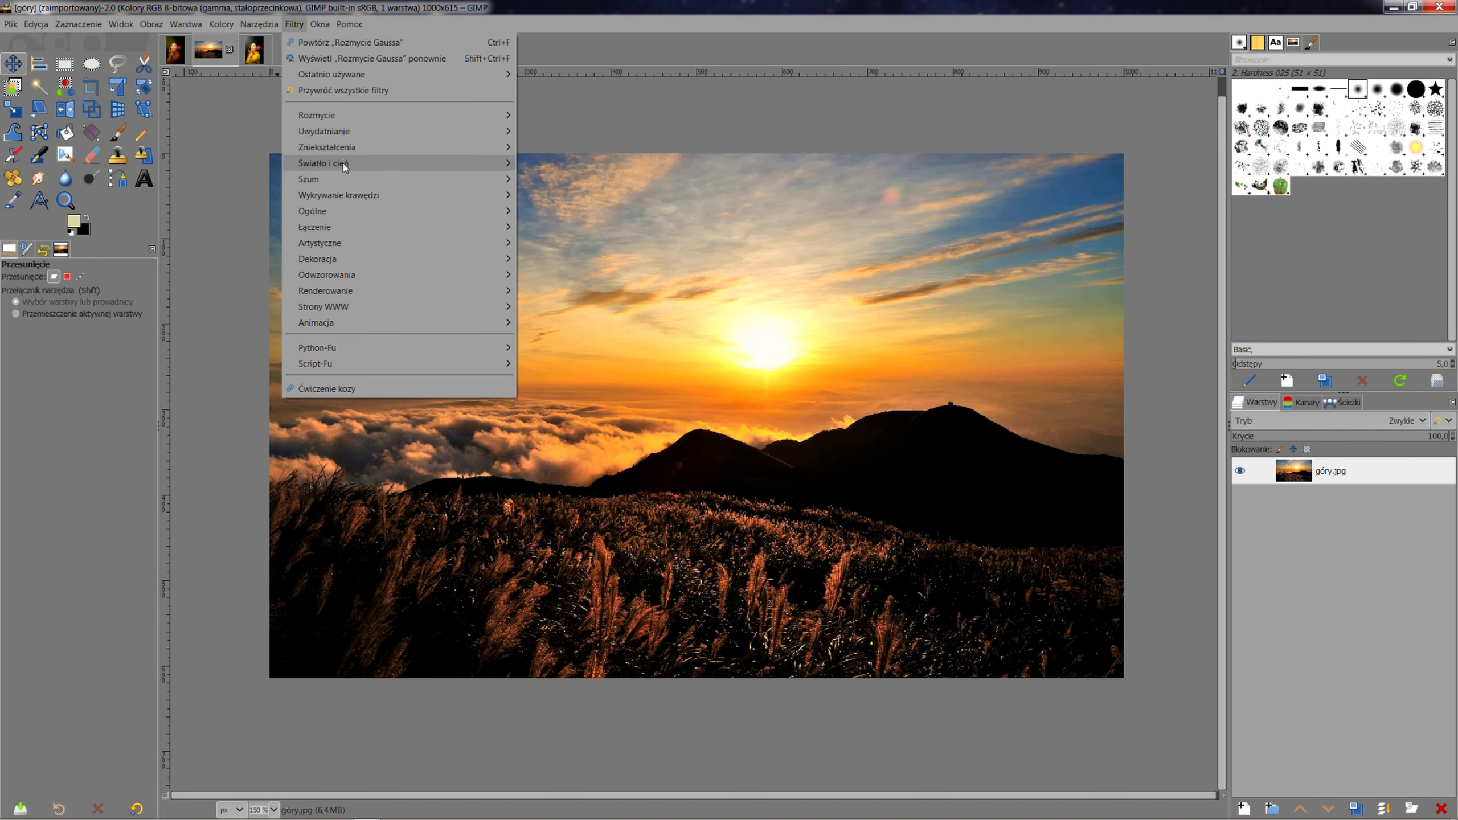
{"action": "mouse_move", "coordinate": [342, 163]}
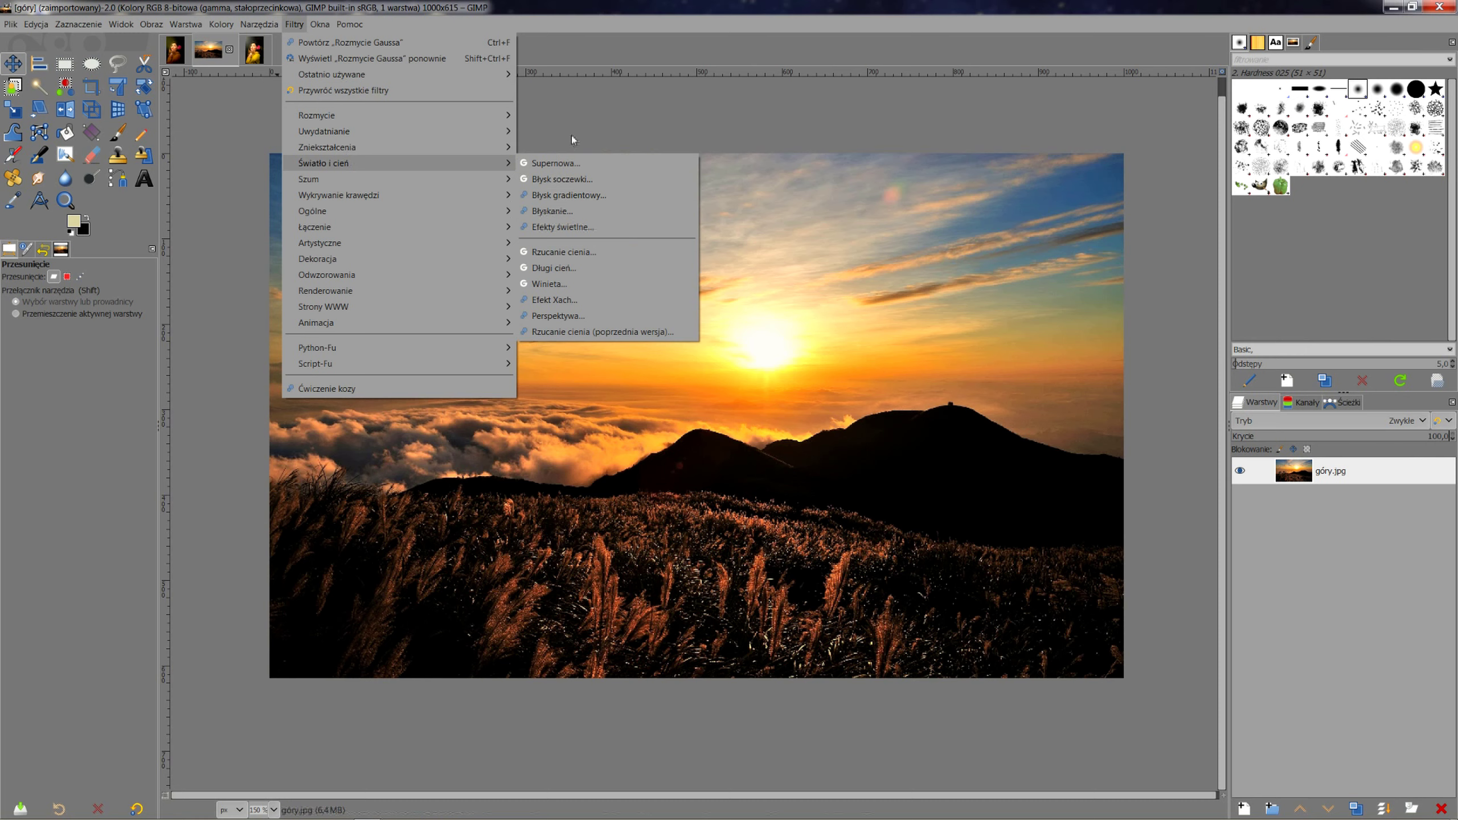
{"action": "left_click", "coordinate": [717, 50]}
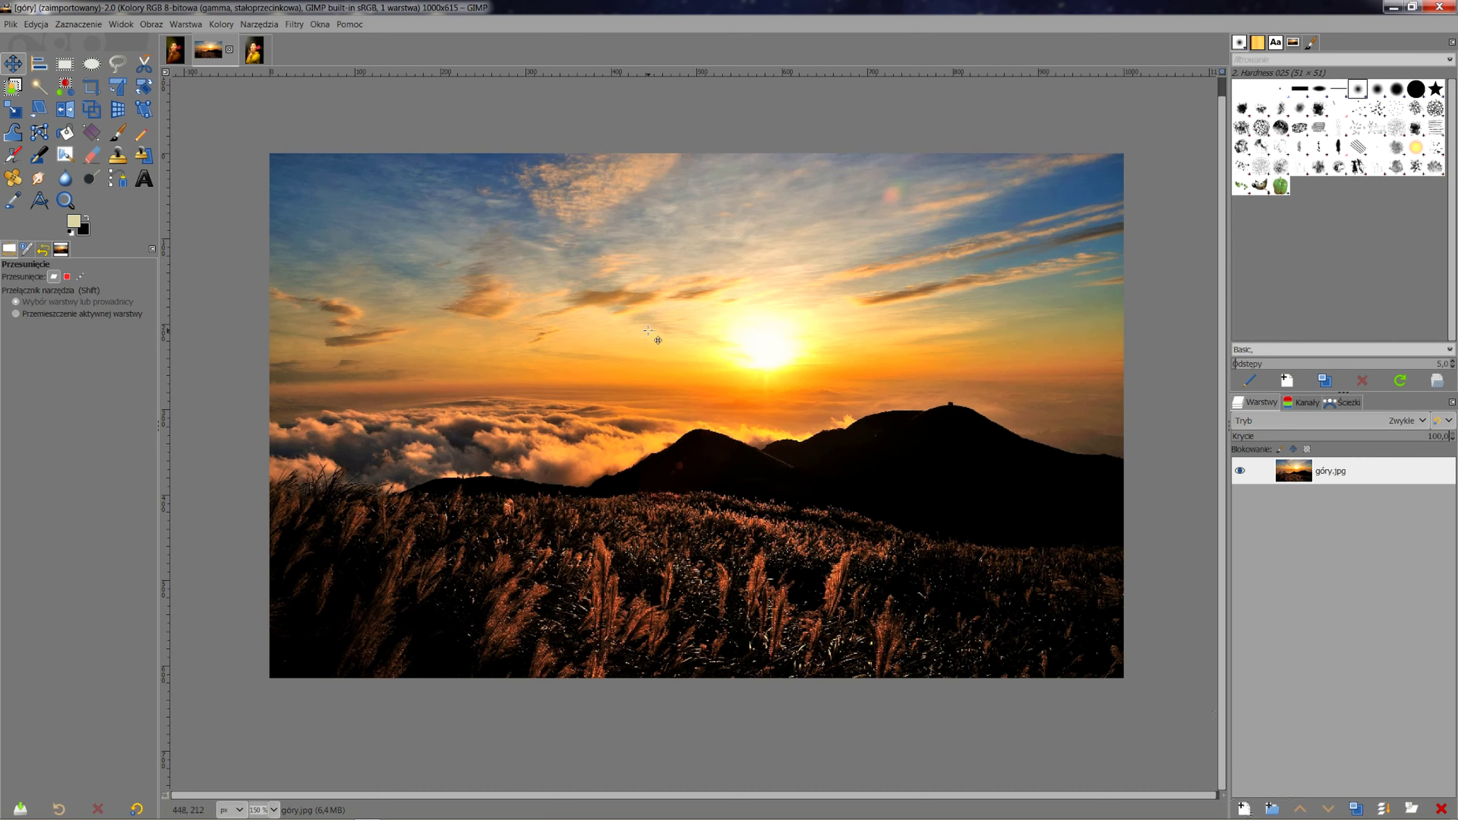
- In Canvas Size, enter height 1015 and X and Y offsets of 200
{"action": "left_click", "coordinate": [144, 25]}
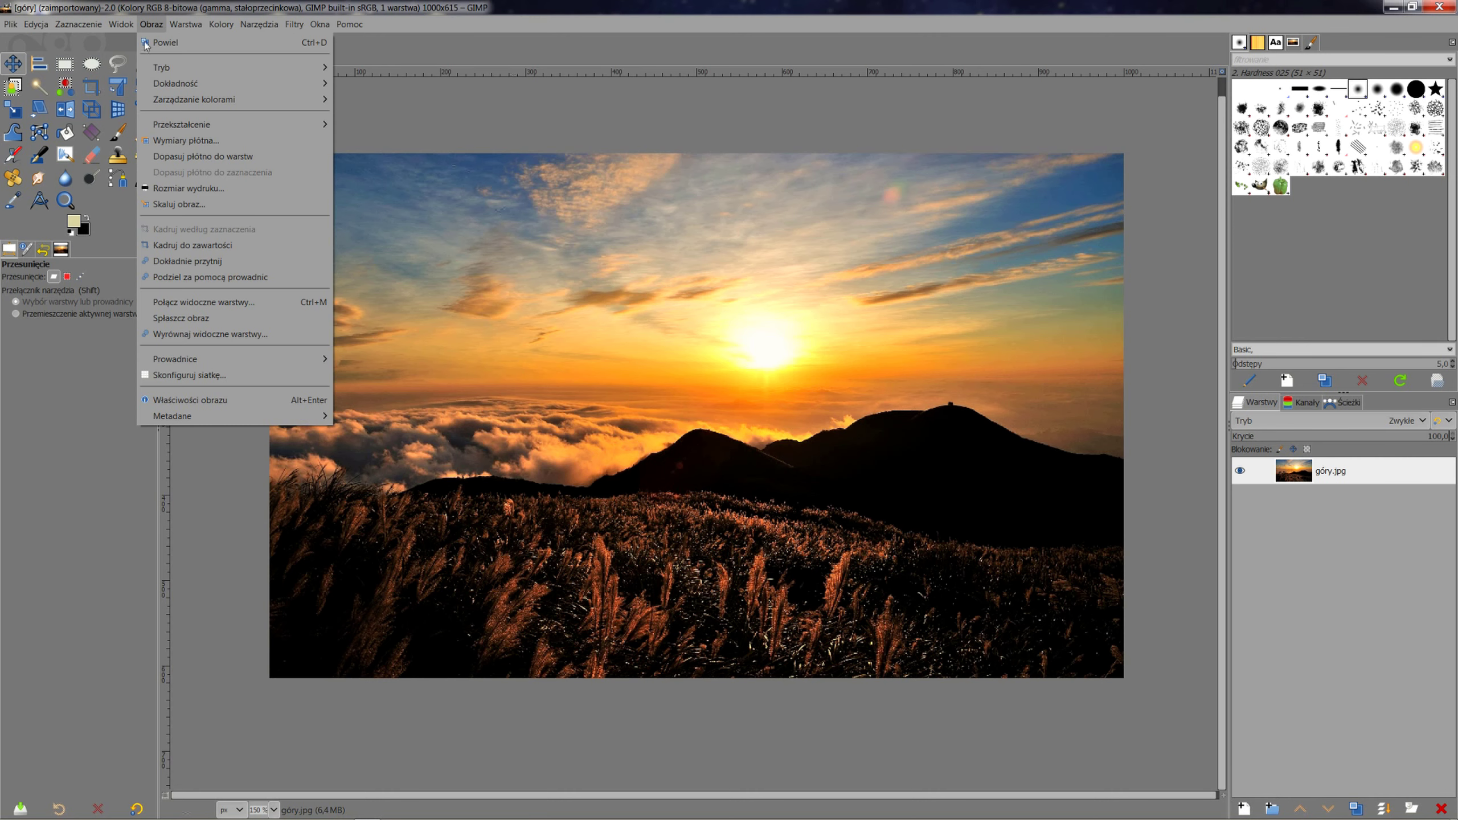
{"action": "left_click", "coordinate": [187, 140]}
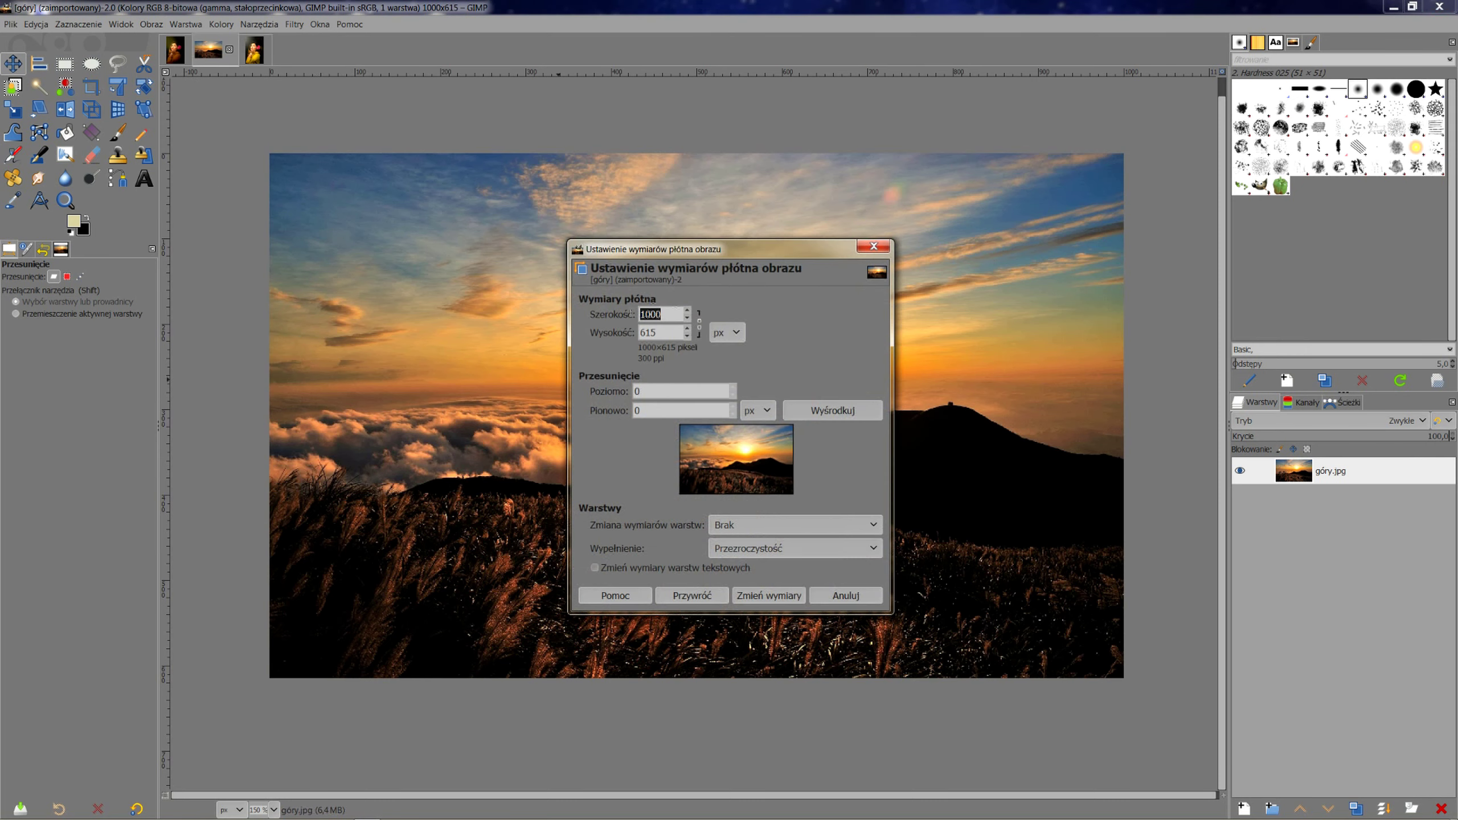
{"action": "type", "text": "14000"}
{"action": "key", "text": "Tab"}
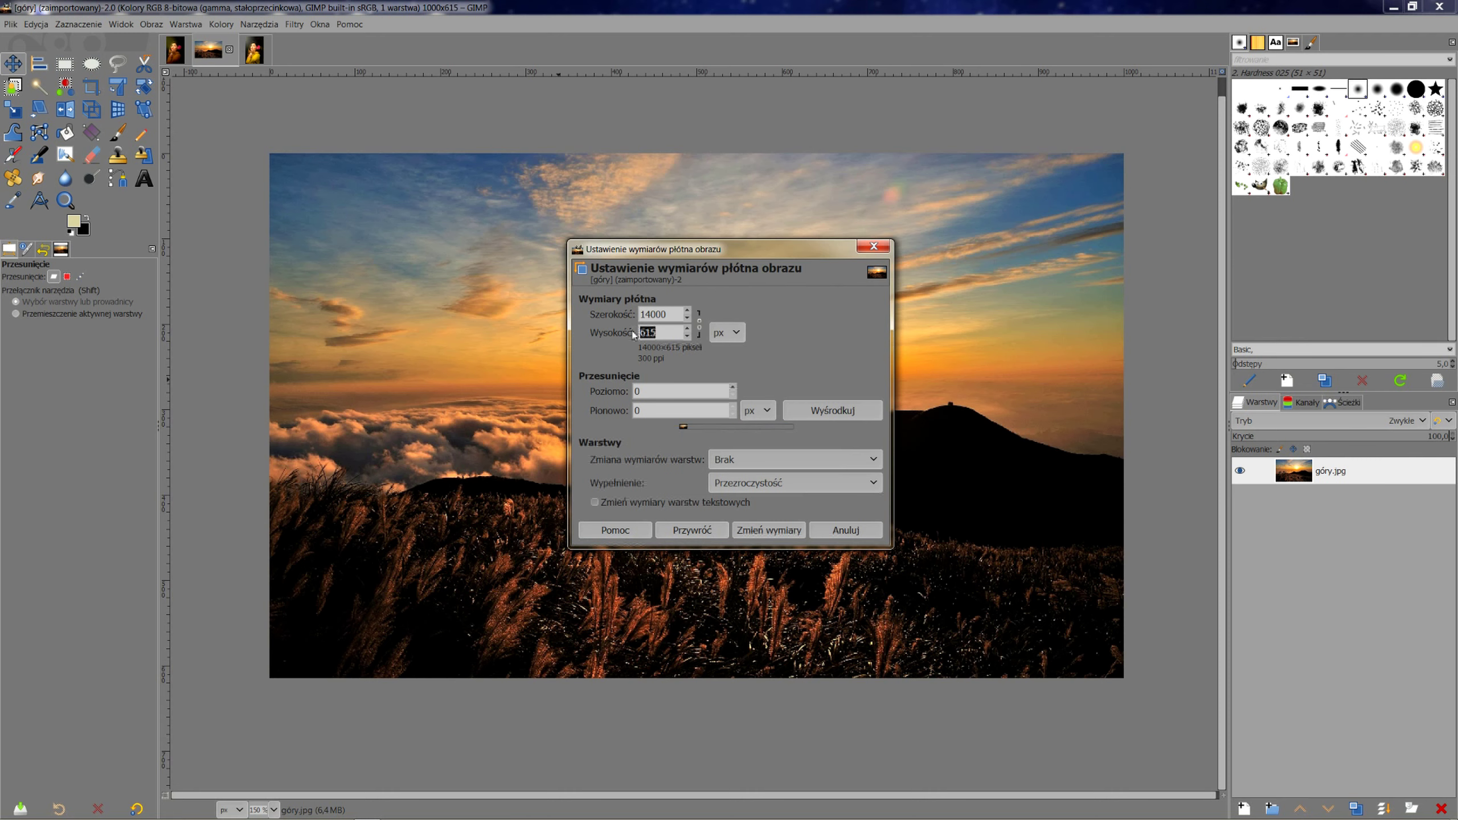
{"action": "type", "text": "101"}
{"action": "type", "text": "5"}
{"action": "left_click", "coordinate": [655, 395]}
{"action": "left_click_drag", "start_coordinate": [655, 395], "coordinate": [622, 391]}
{"action": "type", "text": "2"}
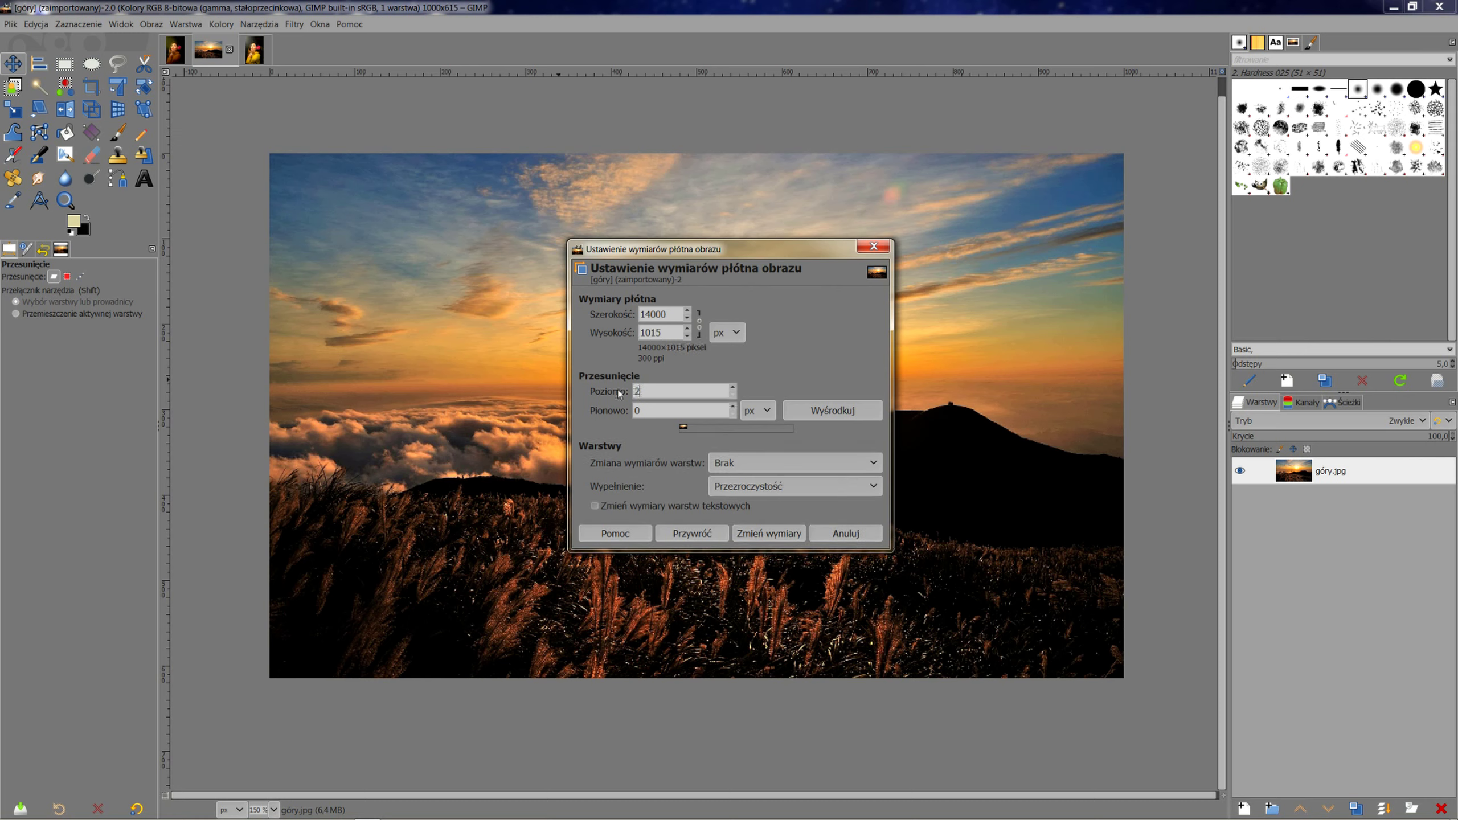
{"action": "type", "text": "00"}
{"action": "type", "text": "2"}
{"action": "left_click_drag", "start_coordinate": [666, 409], "coordinate": [595, 414]}
{"action": "type", "text": "200"}
- Correct the mistyped width to 1400 and enlarge the canvas to 1400×1015
{"action": "left_click", "coordinate": [666, 315]}
{"action": "key", "text": "BackSpace"}
{"action": "left_click", "coordinate": [725, 394]}
{"action": "left_click", "coordinate": [770, 609]}
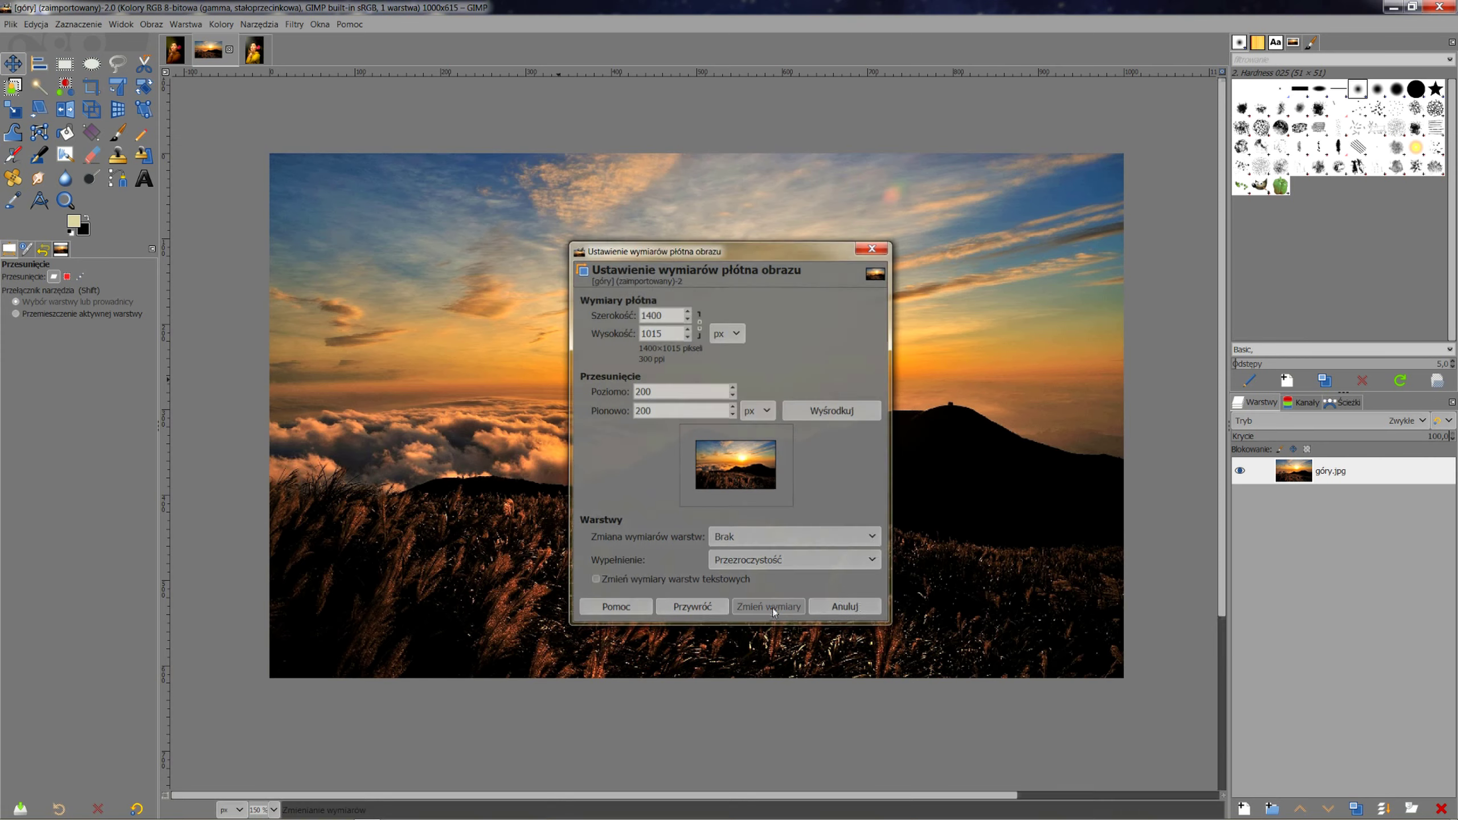
{"action": "scroll", "coordinate": [856, 513], "scroll_direction": "down", "scroll_amount": 1, "text": "ctrl"}
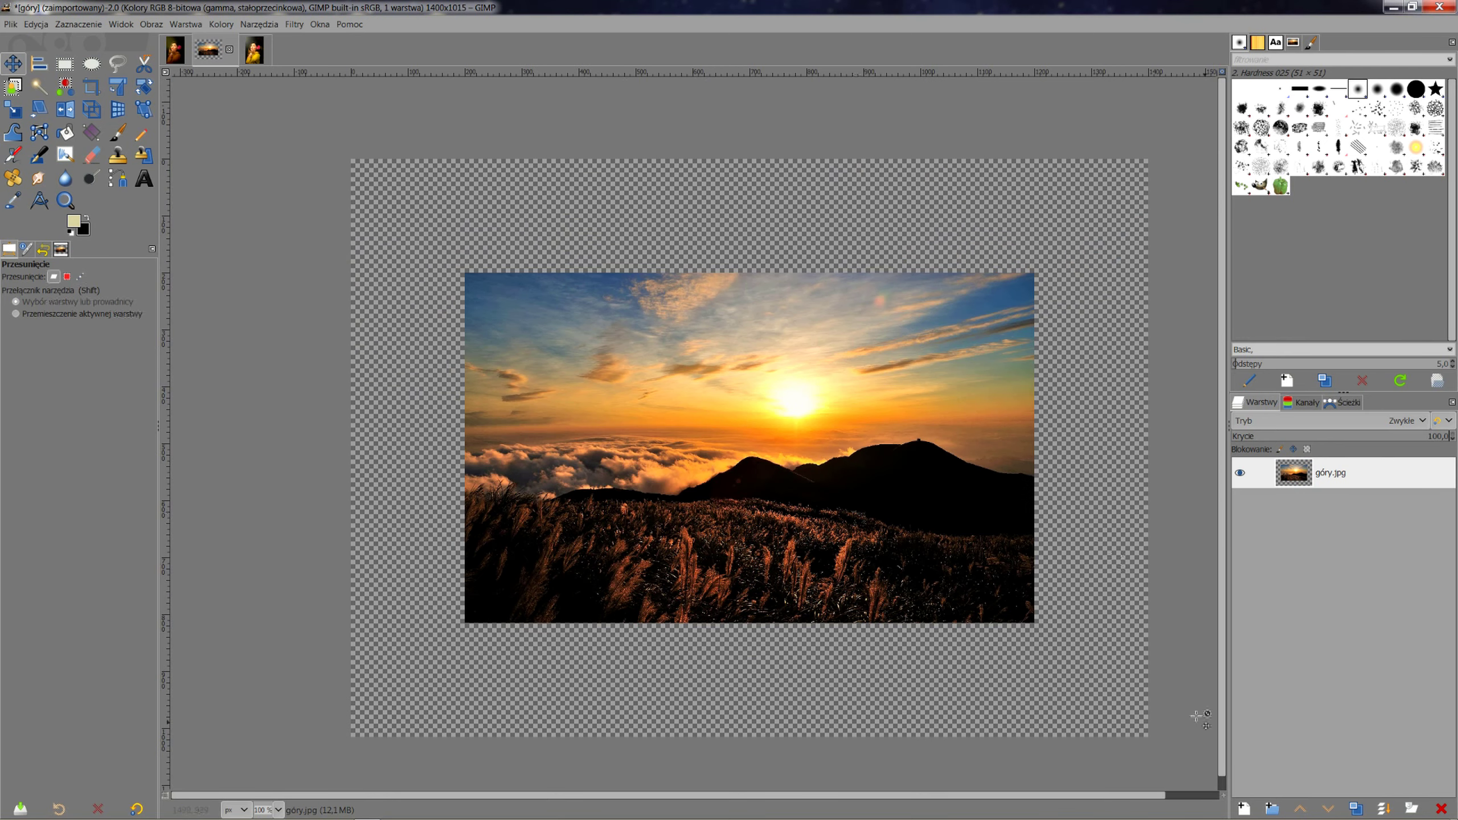
- Add a new layer Warstwa, fill it with black, and set its mode to Addition (Suma)
{"action": "left_click", "coordinate": [1243, 807]}
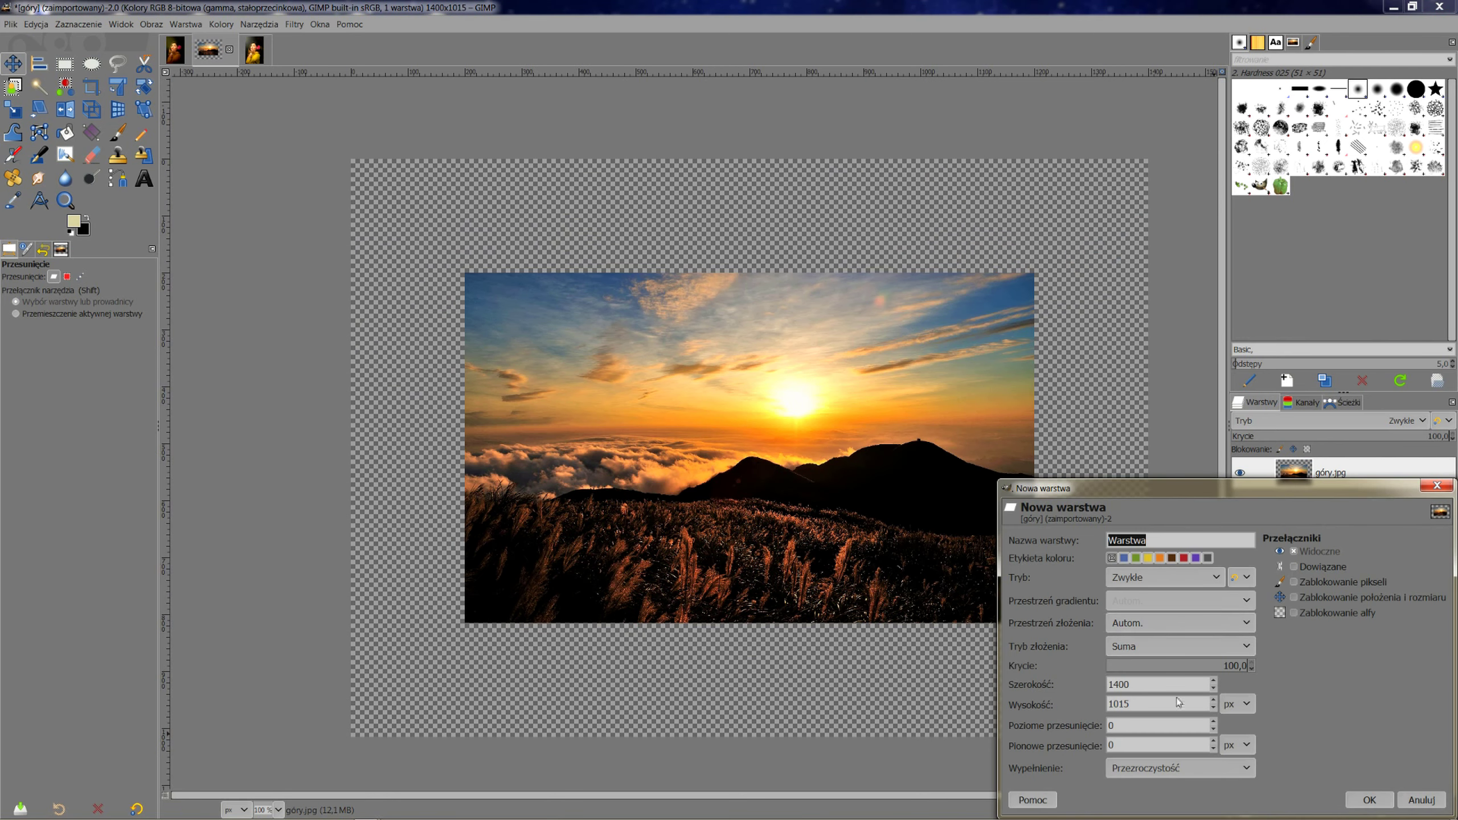
{"action": "left_click", "coordinate": [1370, 800]}
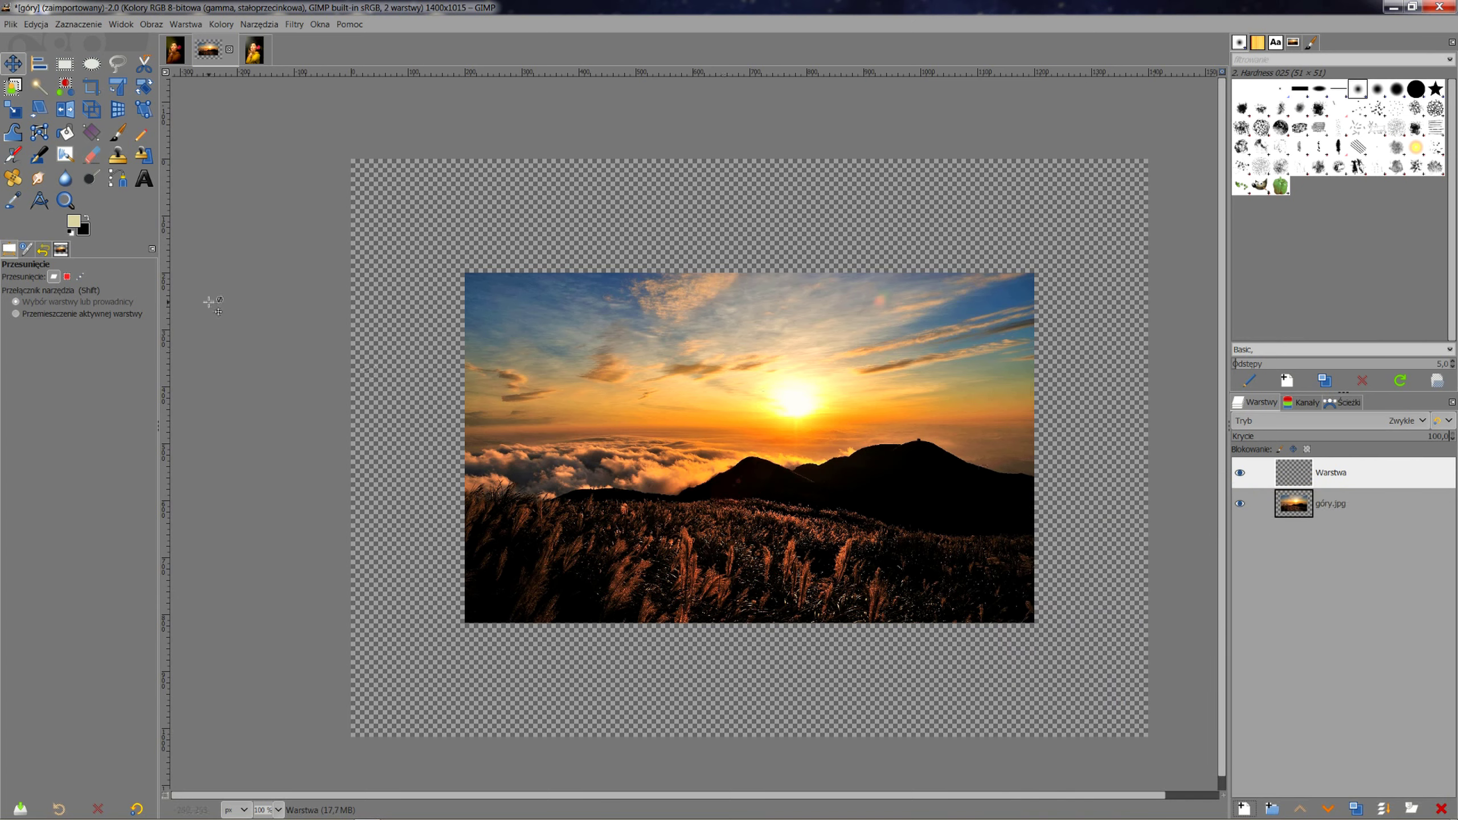
{"action": "left_click", "coordinate": [88, 220]}
{"action": "left_click", "coordinate": [72, 231]}
{"action": "key", "text": "ctrl+comma"}
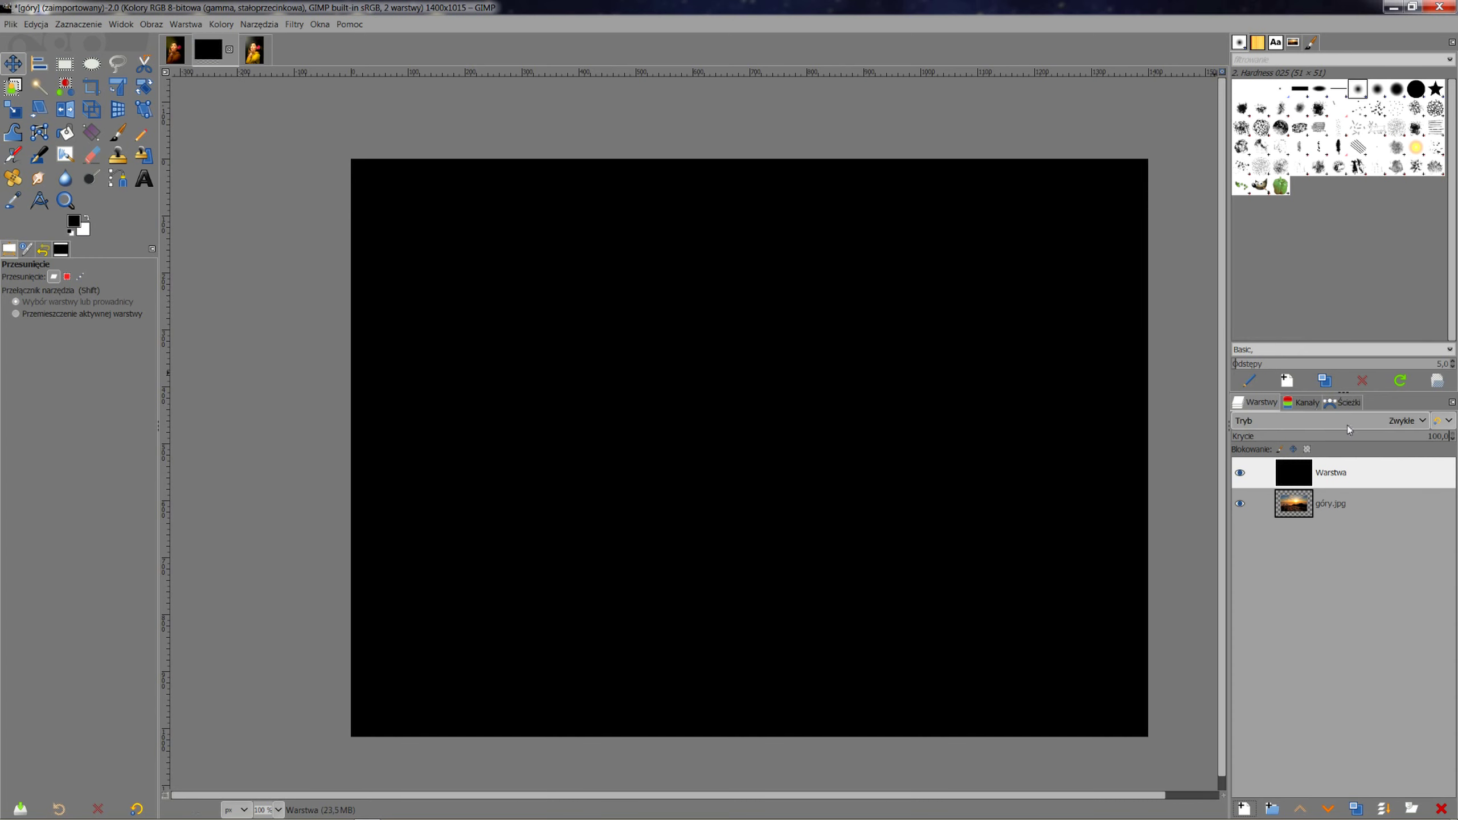
{"action": "left_click", "coordinate": [1368, 422]}
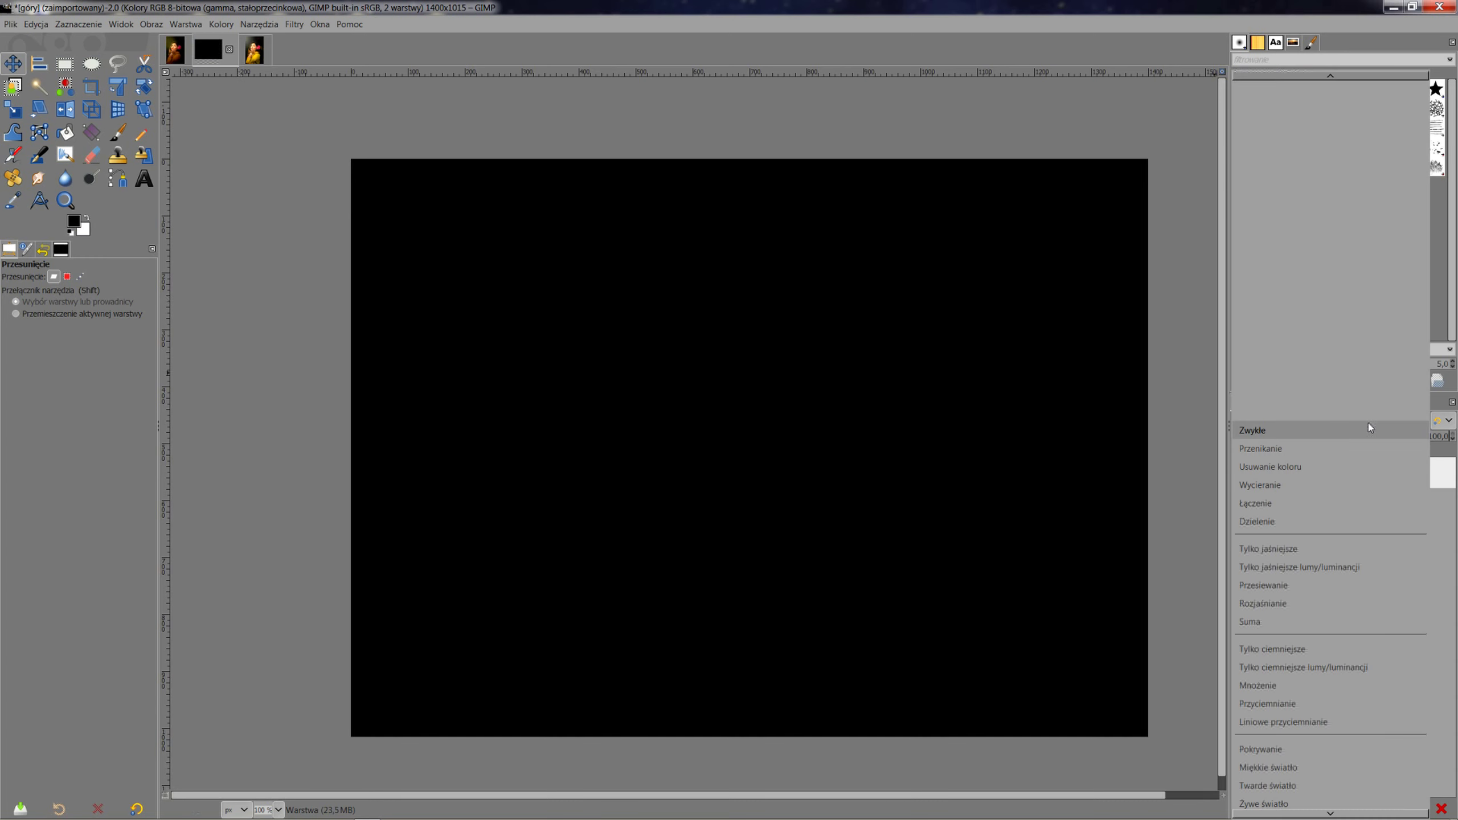
{"action": "left_click", "coordinate": [1254, 621]}
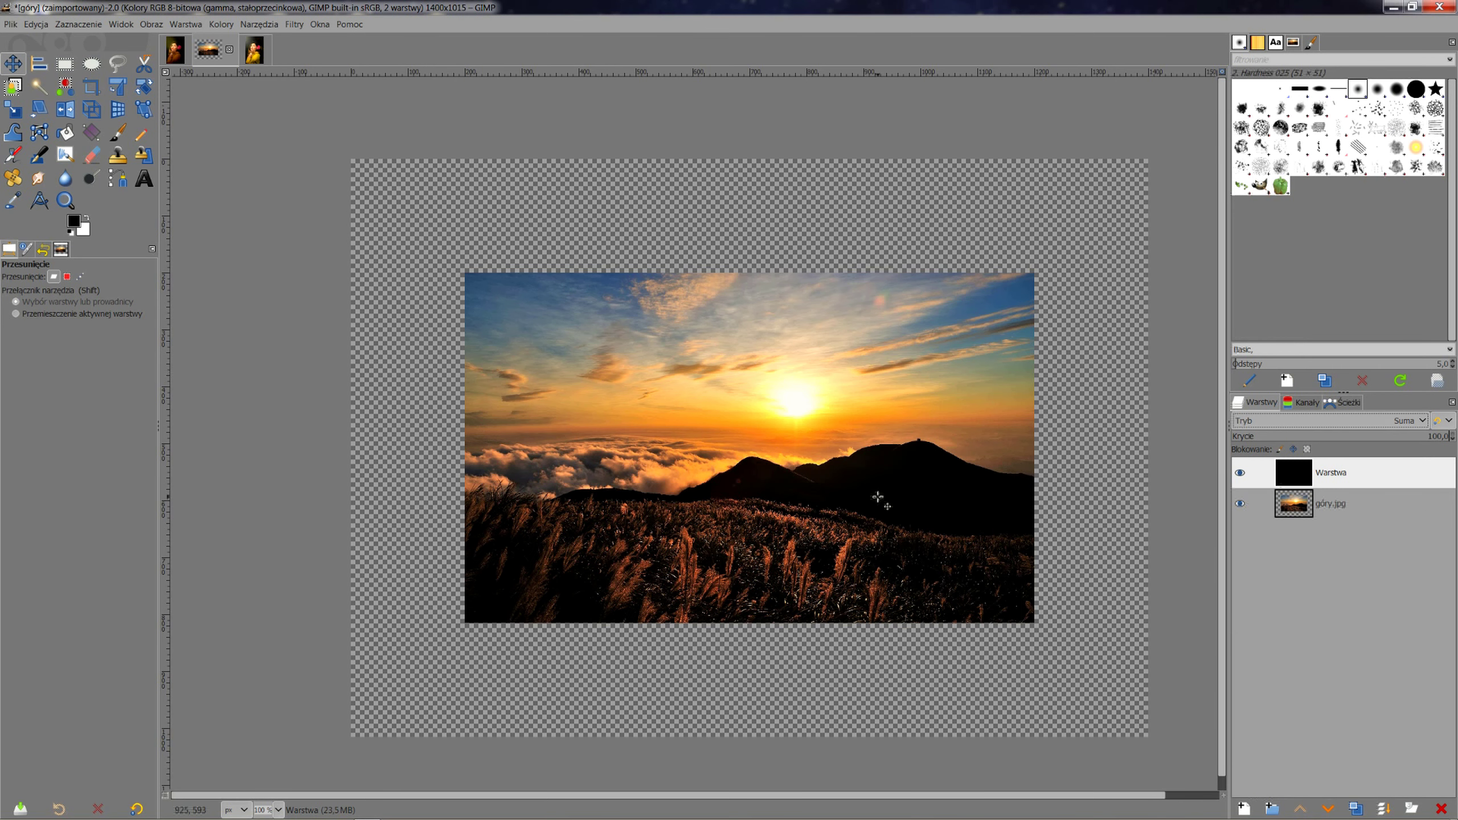
- Set up the paintbrush with the 2. Star brush, shrunk to size 26 or smaller, in white, zoomed to 200%
{"action": "left_click", "coordinate": [118, 134]}
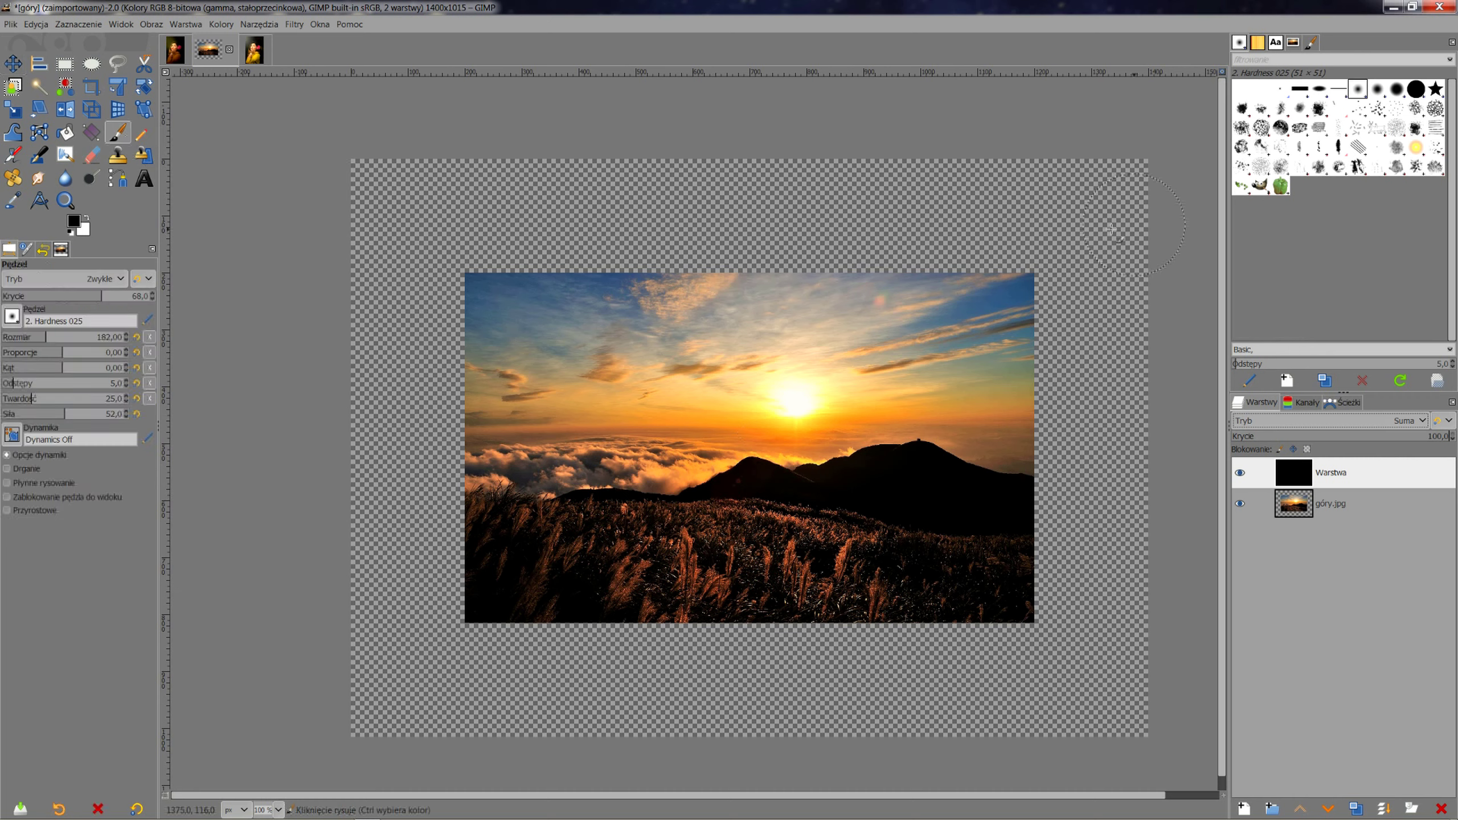
{"action": "left_click", "coordinate": [1436, 89]}
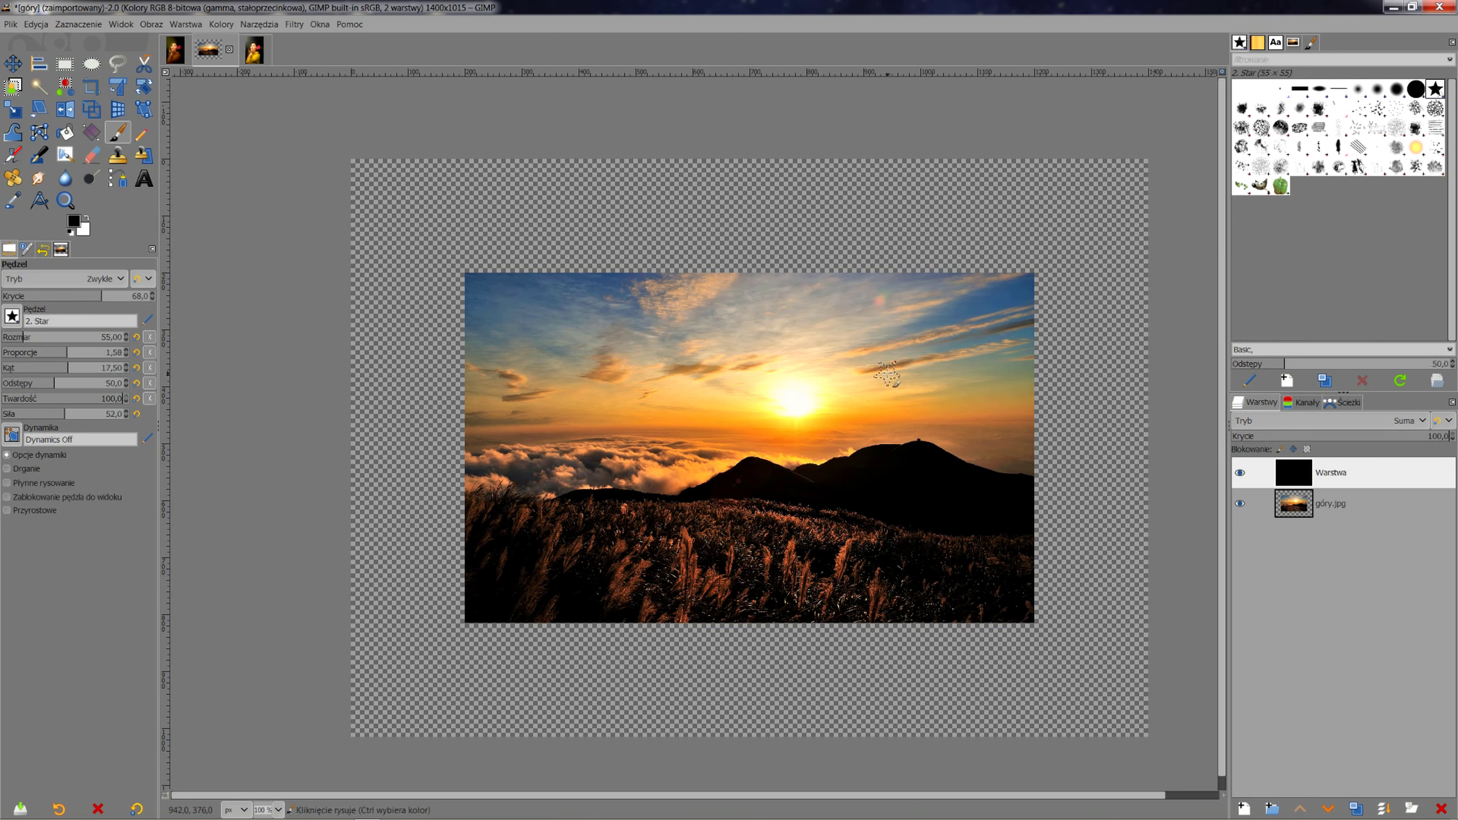
{"action": "key", "text": "2"}
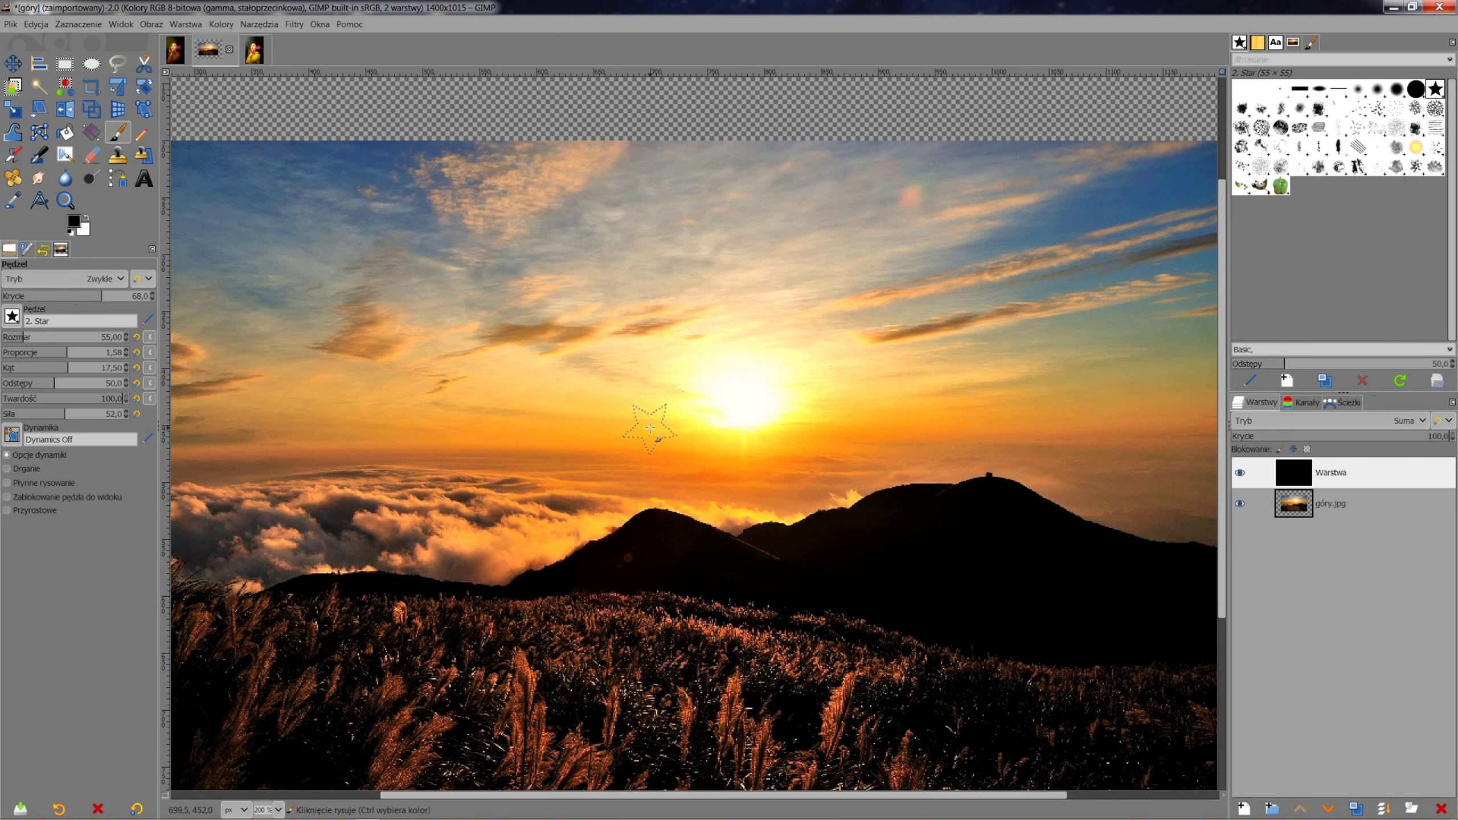
{"action": "key", "text": "bracketleft"}
{"action": "key", "text": "bracketleft"}
{"action": "key", "text": "bracketleft"}
{"action": "key", "text": "bracketleft"}
{"action": "key", "text": "bracketleft"}
{"action": "key", "text": "bracketleft"}
{"action": "left_click", "coordinate": [87, 219]}
{"action": "key", "text": "bracketleft"}
{"action": "key", "text": "bracketleft"}
{"action": "key", "text": "bracketleft"}
- Stamp white stars over the sun, then undo those stray stamps
{"action": "left_click", "coordinate": [731, 426]}
{"action": "left_click_drag", "start_coordinate": [710, 397], "coordinate": [732, 381]}
{"action": "scroll", "coordinate": [796, 398], "scroll_direction": "up", "scroll_amount": 2}
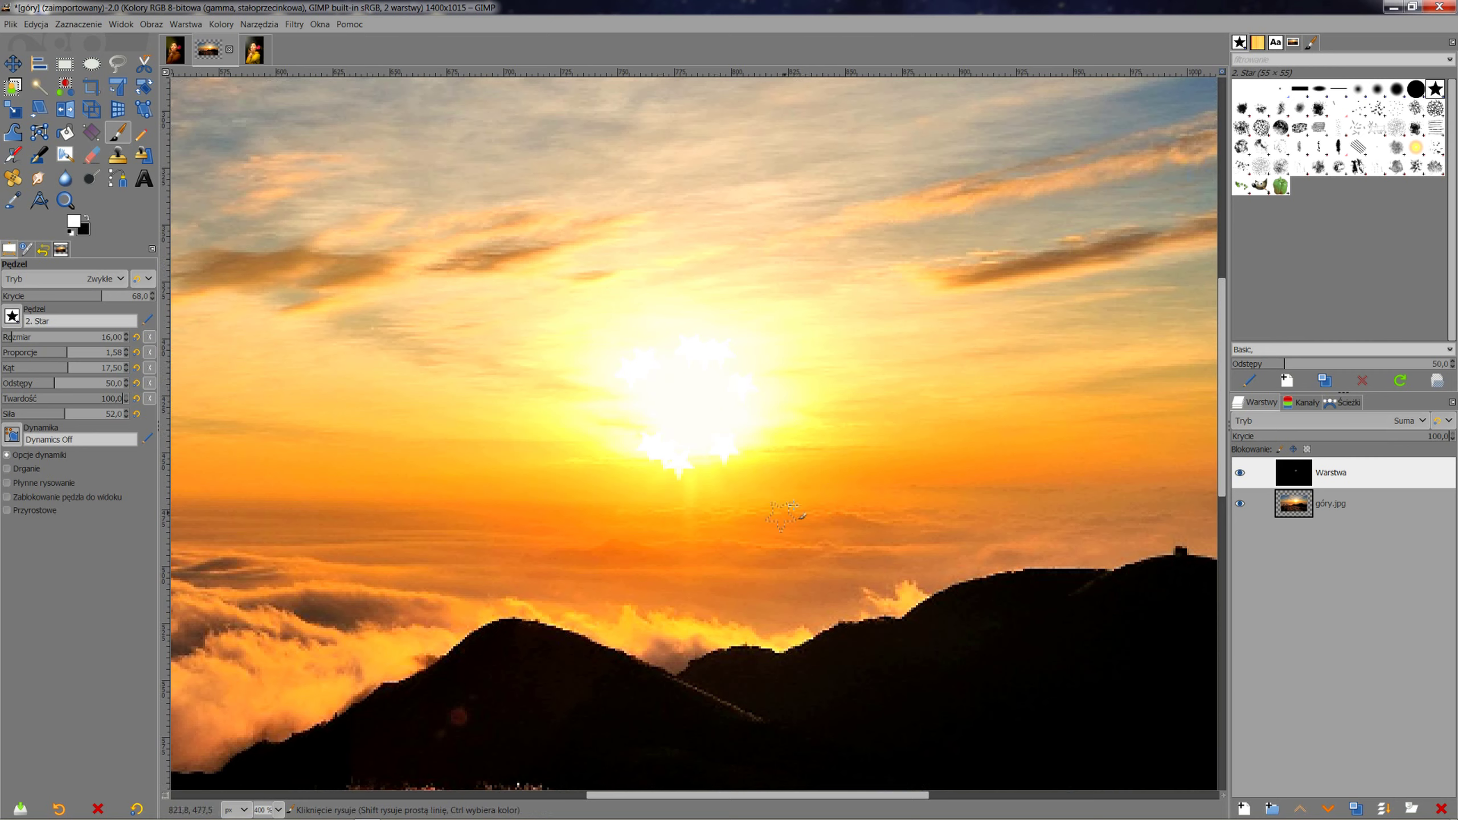
{"action": "key", "text": "ctrl"}
{"action": "key", "text": "ctrl+z"}
{"action": "key", "text": "ctrl+z"}
{"action": "key", "text": "ctrl+z"}
- Stamp five white stars around the sun: two below, one left, one above, one right
{"action": "left_click", "coordinate": [653, 441]}
{"action": "left_click", "coordinate": [719, 451]}
{"action": "left_click", "coordinate": [631, 351]}
{"action": "left_click", "coordinate": [690, 336]}
{"action": "left_click", "coordinate": [762, 354]}
{"action": "scroll", "coordinate": [836, 423], "scroll_direction": "down", "scroll_amount": 3}
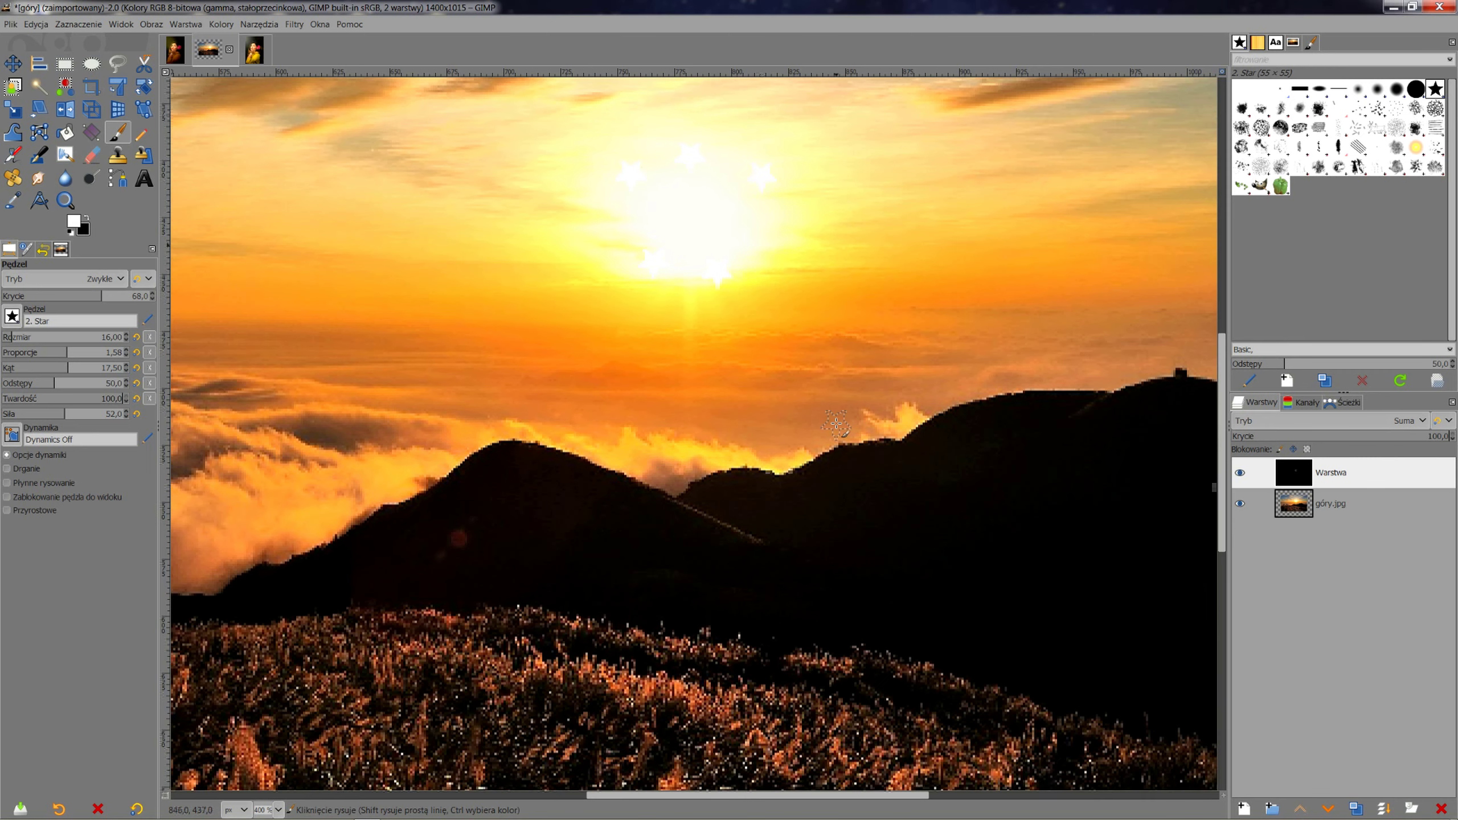
{"action": "scroll", "coordinate": [835, 424], "scroll_direction": "down", "scroll_amount": 1}
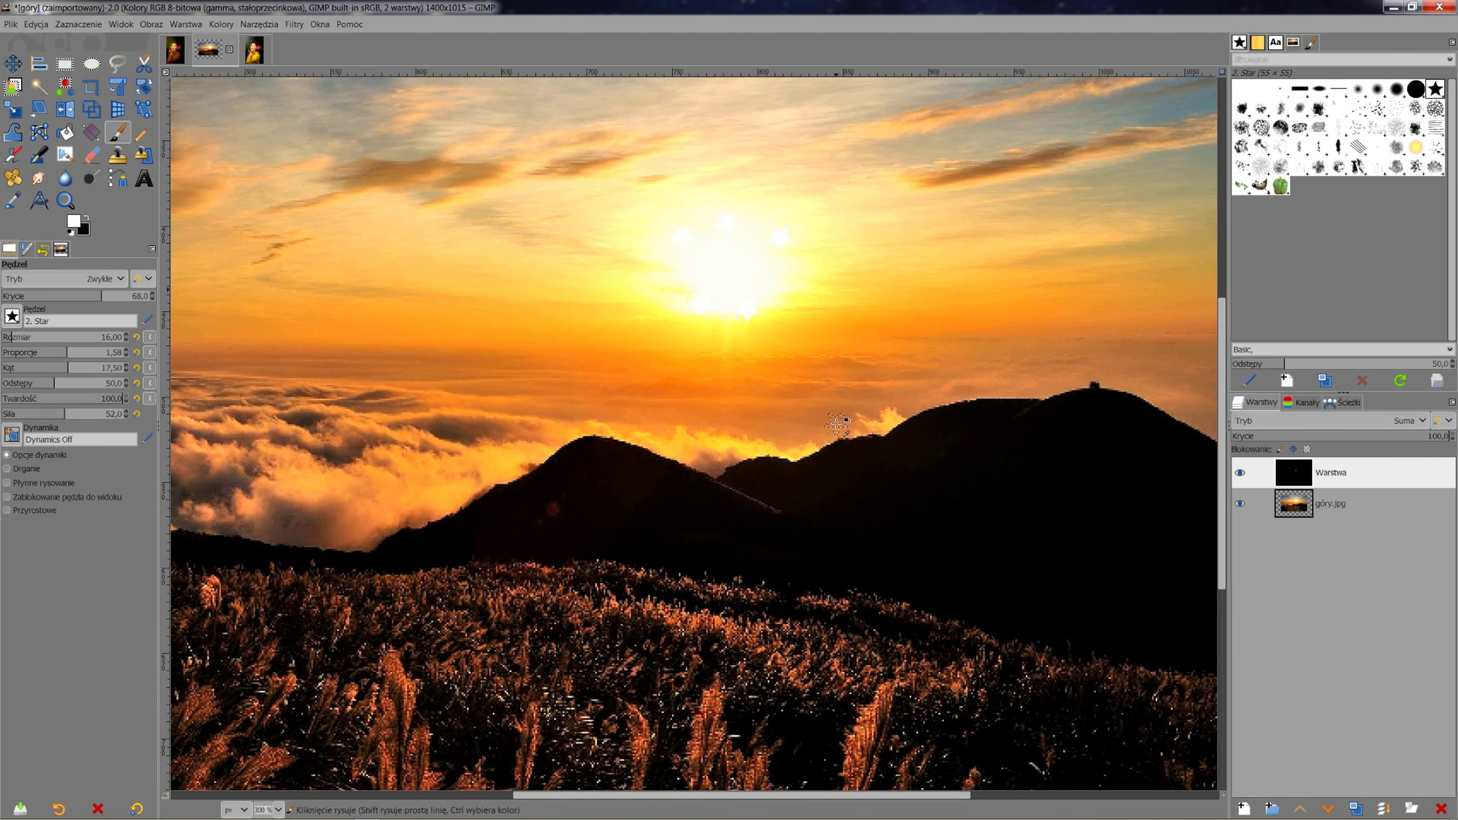
- Apply a zoom motion blur centred on the sun, factor 0,591, streaking the stars into rays
{"action": "left_click", "coordinate": [13, 63]}
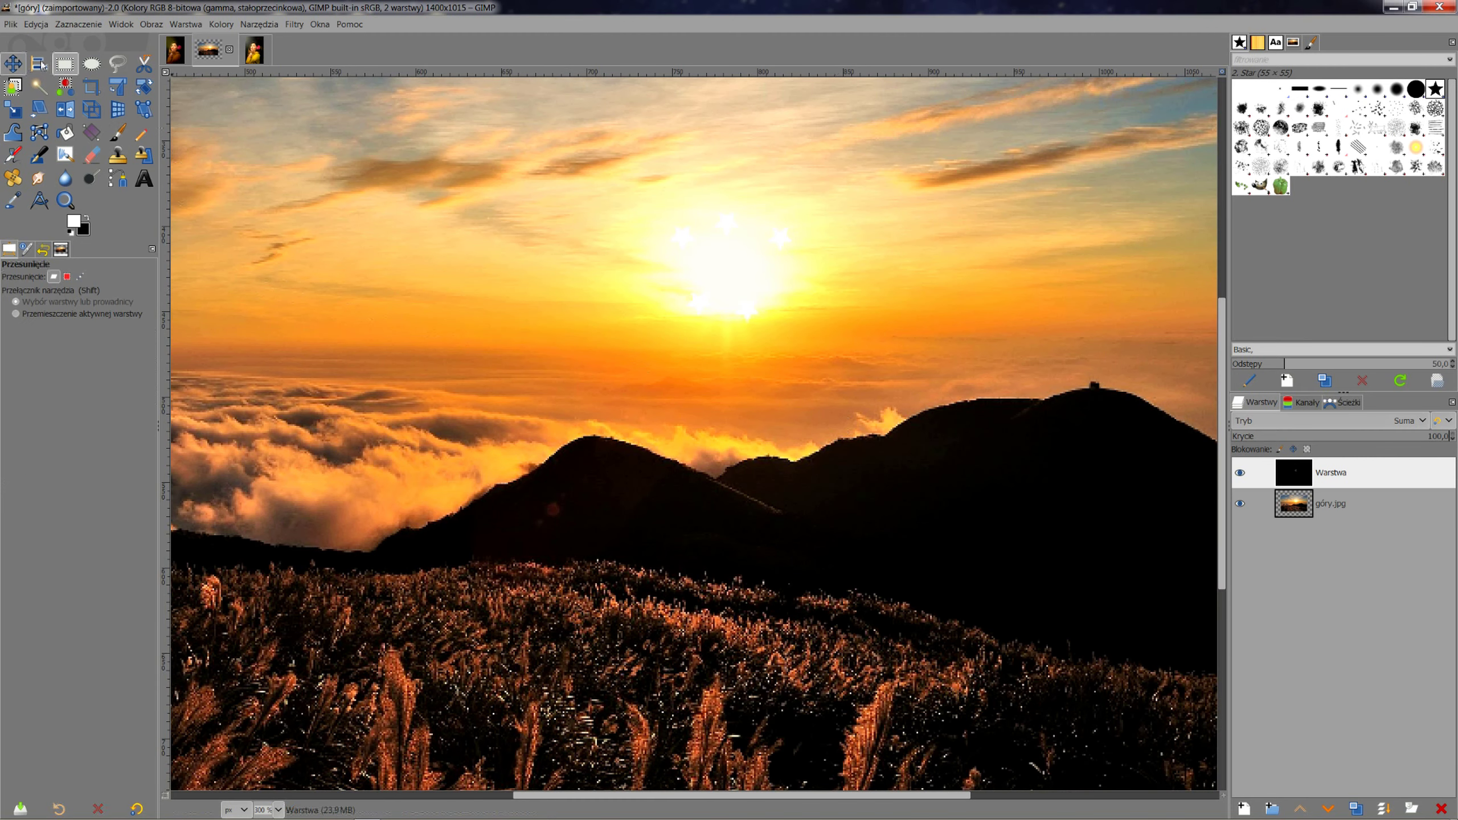
{"action": "left_click", "coordinate": [296, 24]}
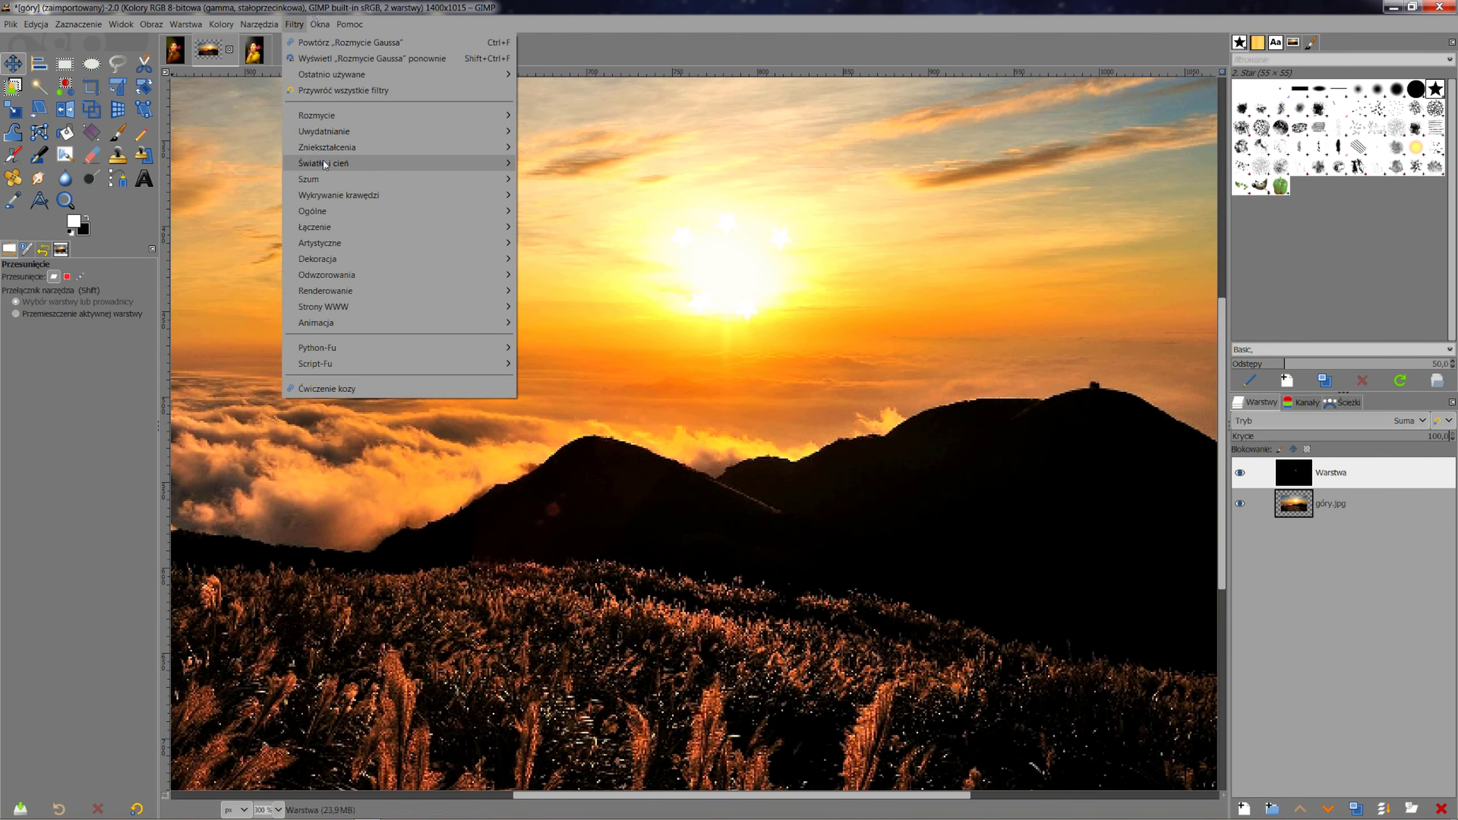
{"action": "mouse_move", "coordinate": [341, 115]}
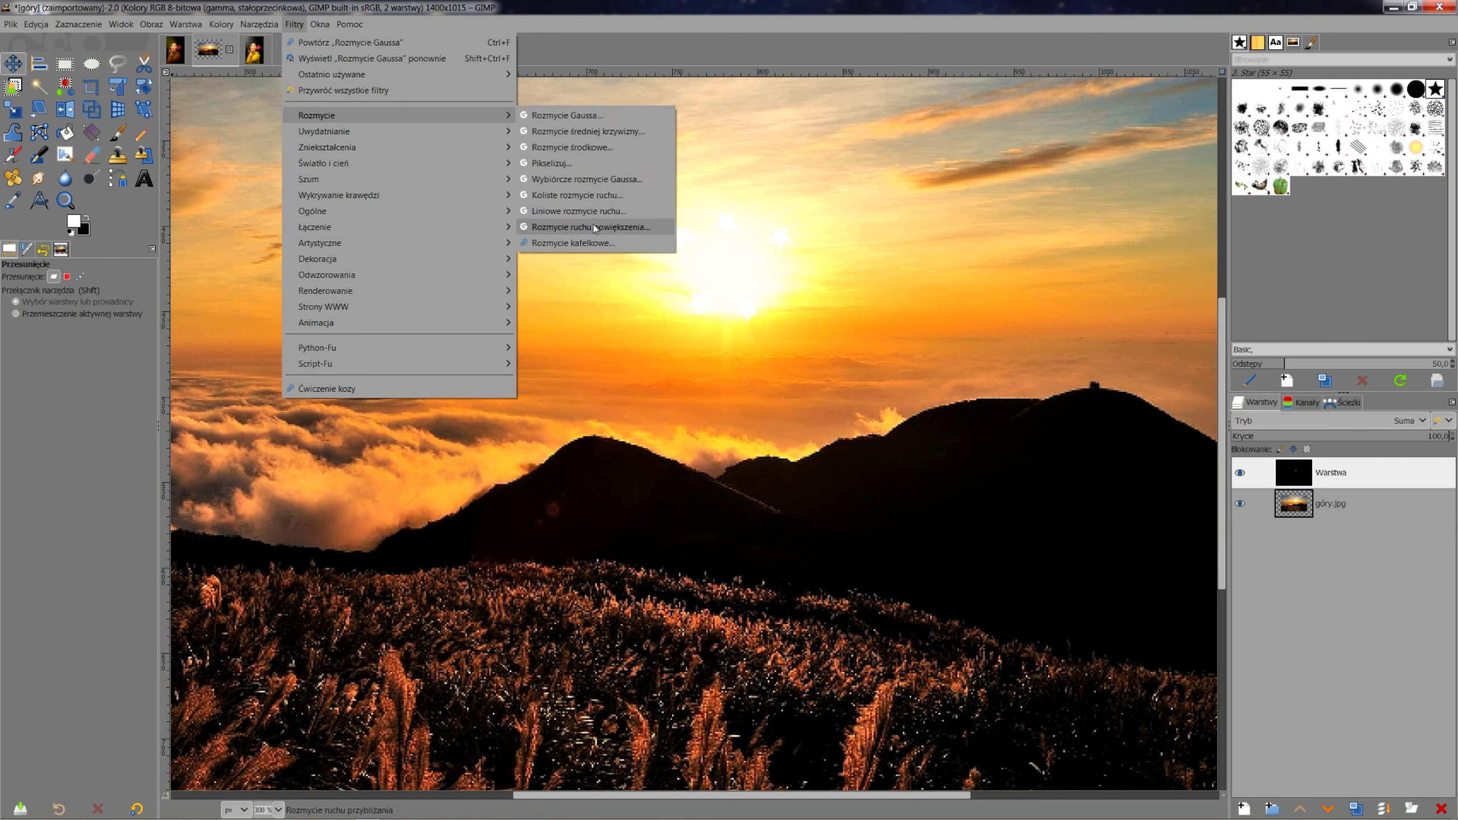
{"action": "left_click", "coordinate": [595, 229]}
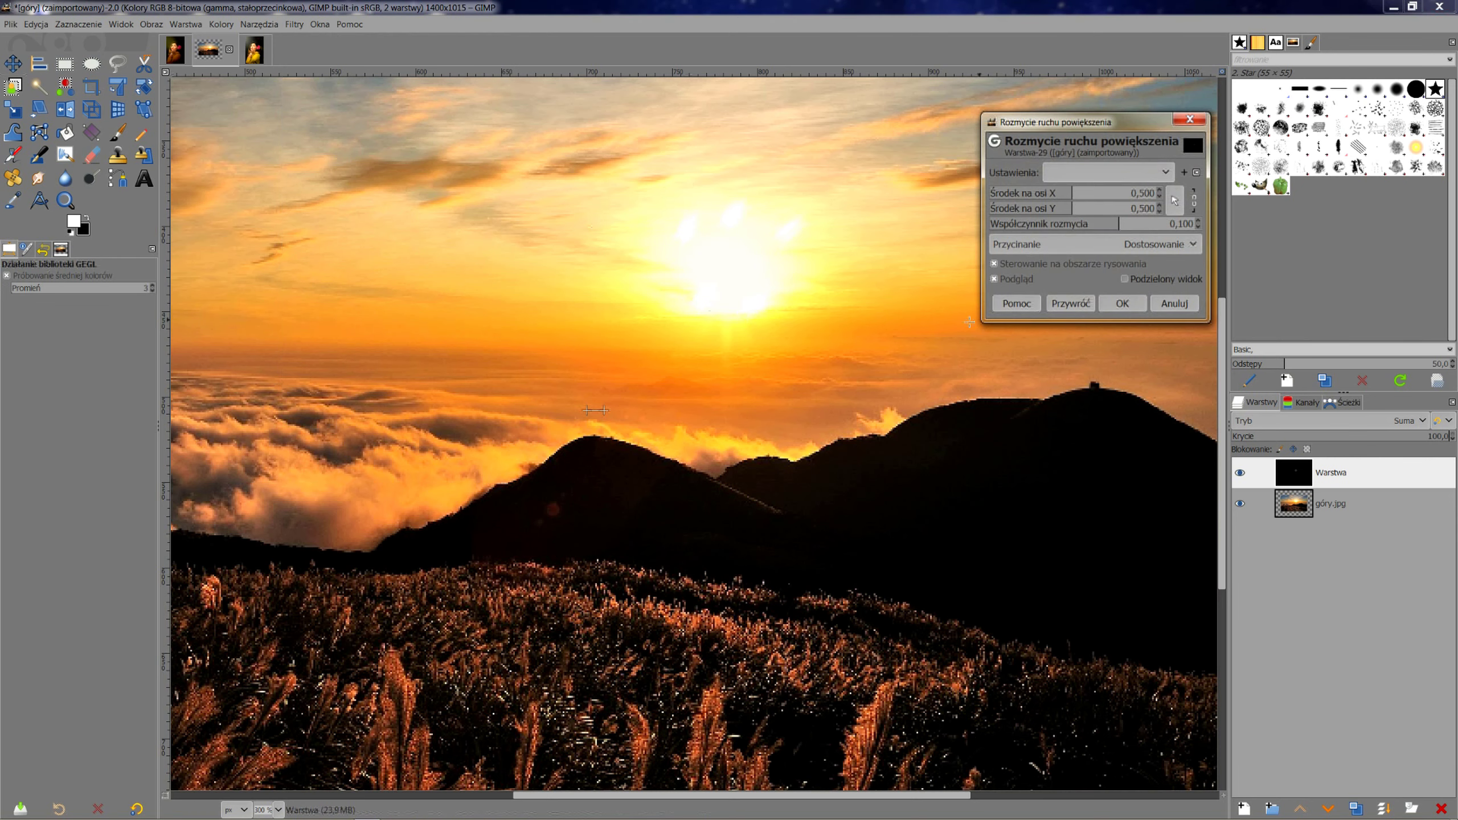
{"action": "left_click", "coordinate": [1158, 223]}
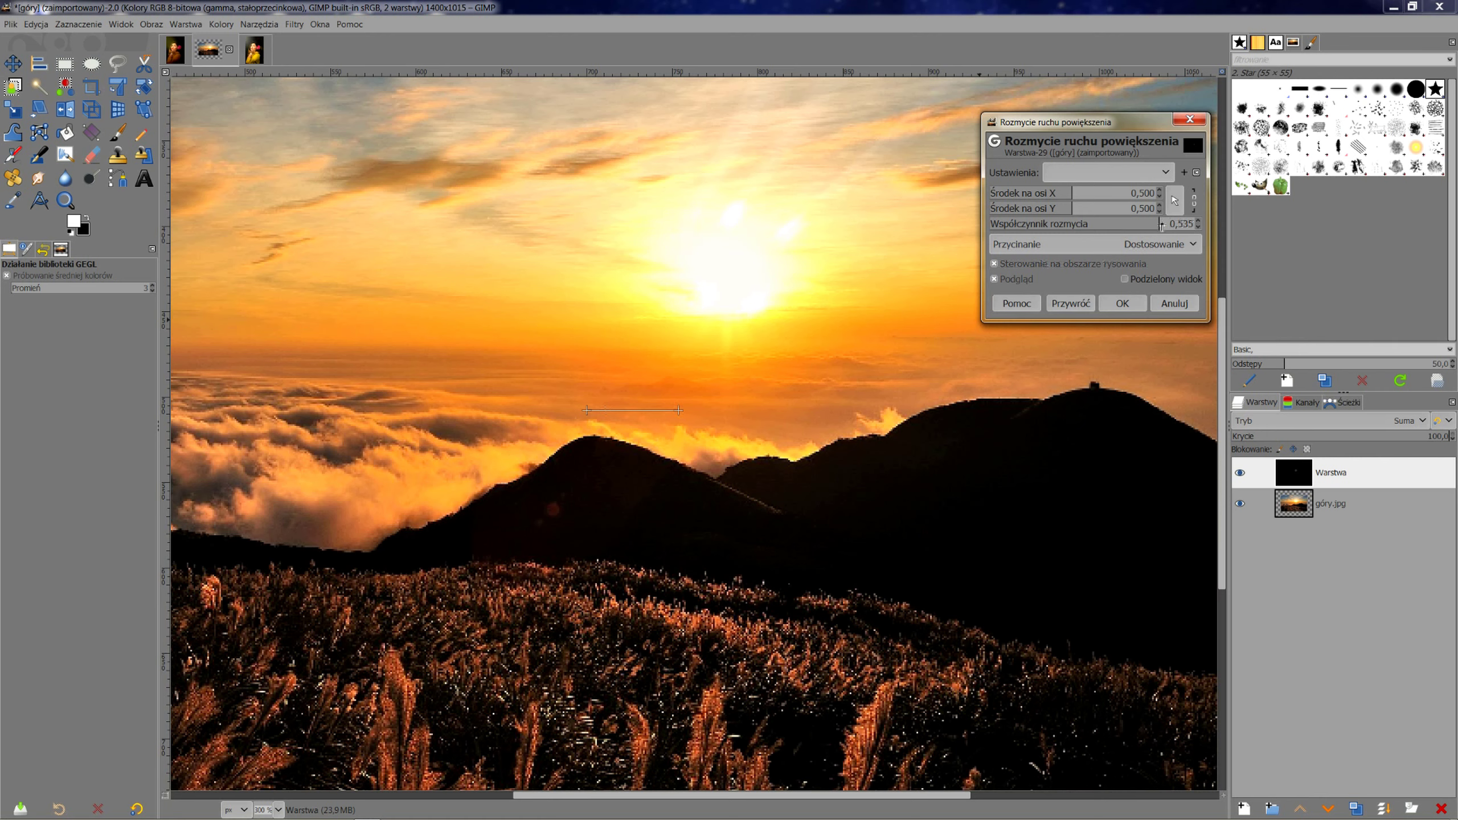
{"action": "left_click_drag", "start_coordinate": [1159, 223], "coordinate": [1165, 223]}
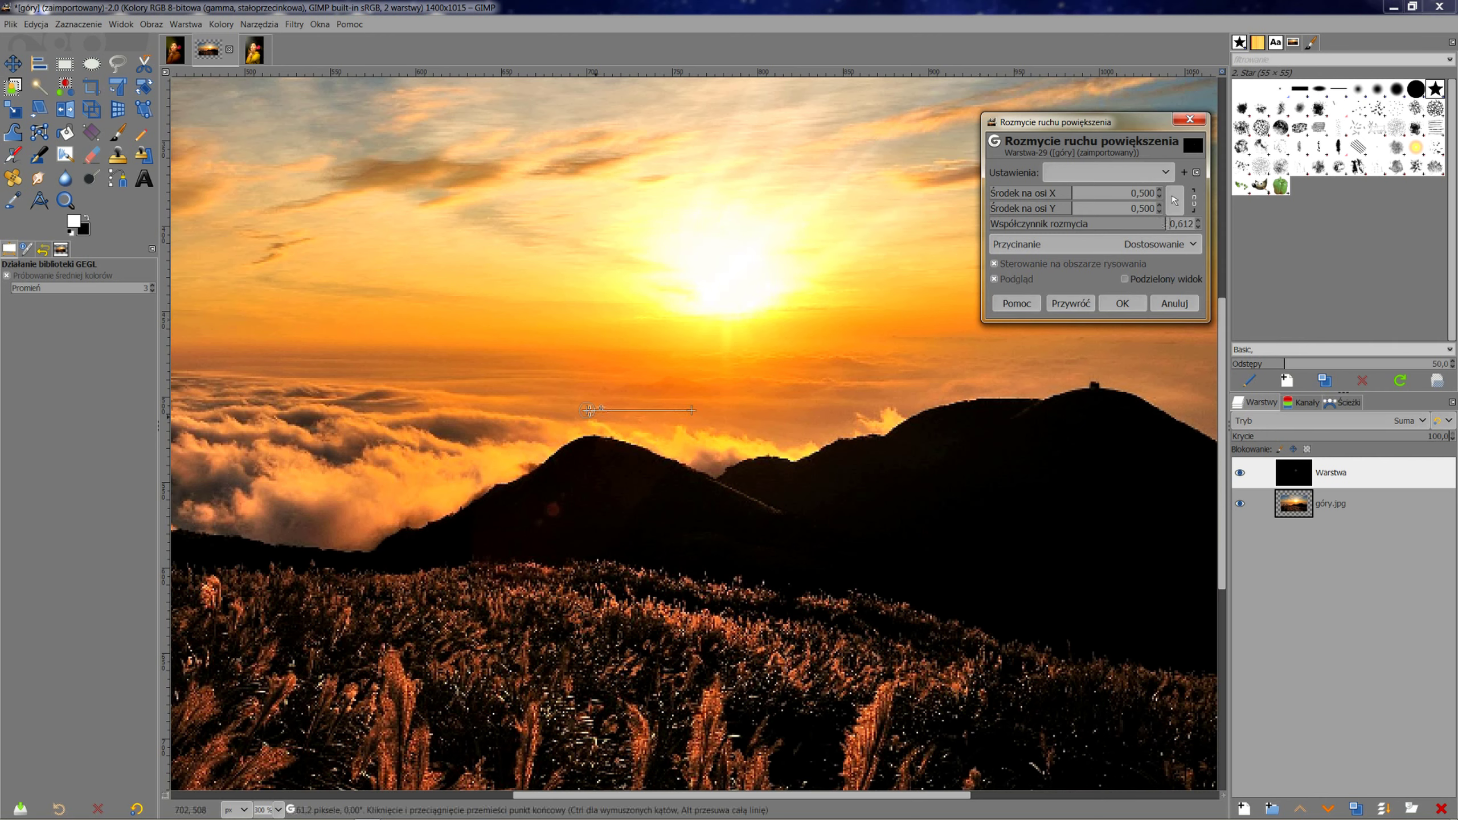
{"action": "left_click_drag", "start_coordinate": [587, 410], "coordinate": [721, 274]}
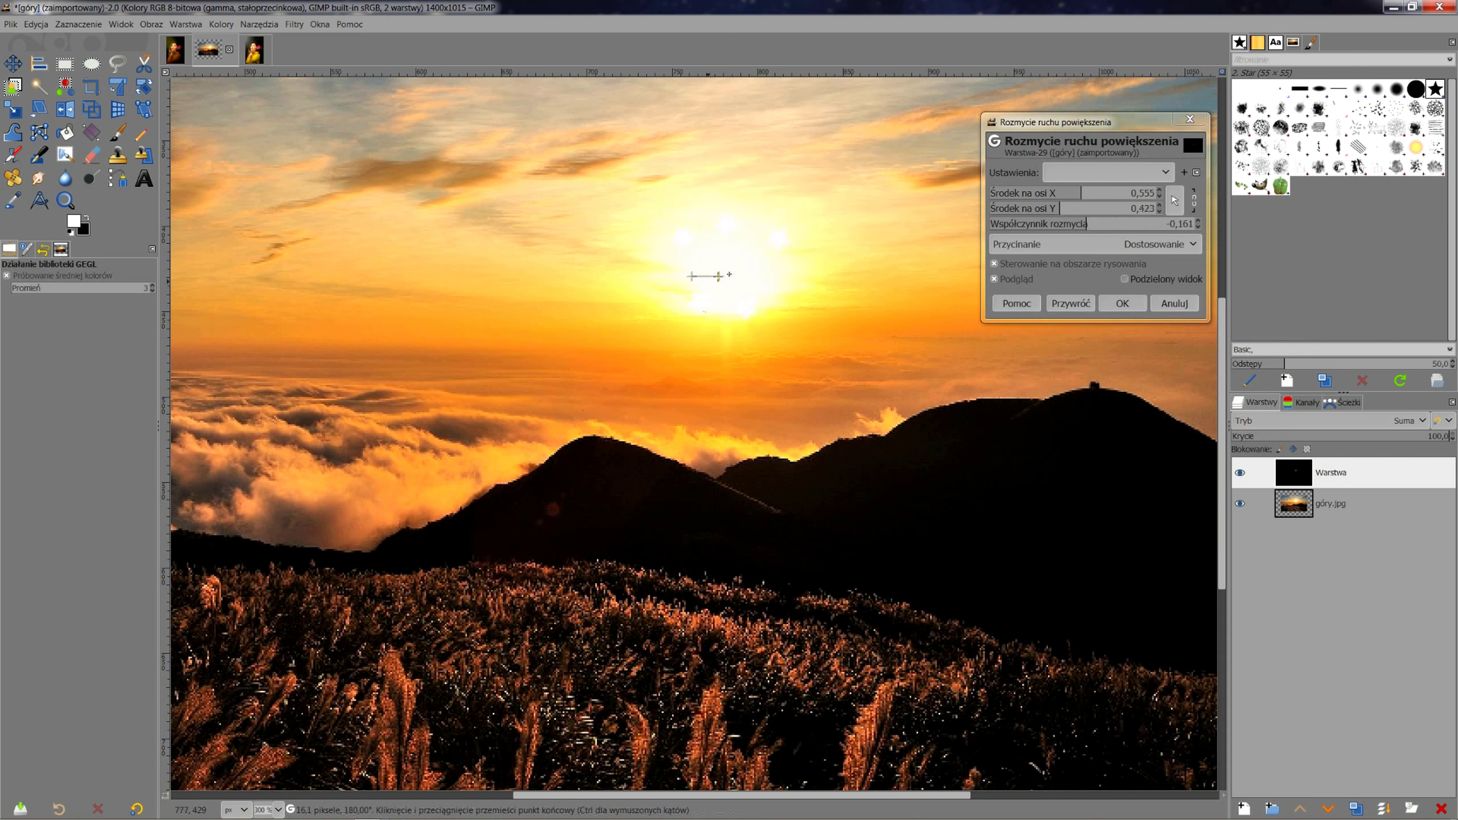
{"action": "left_click_drag", "start_coordinate": [689, 275], "coordinate": [741, 268]}
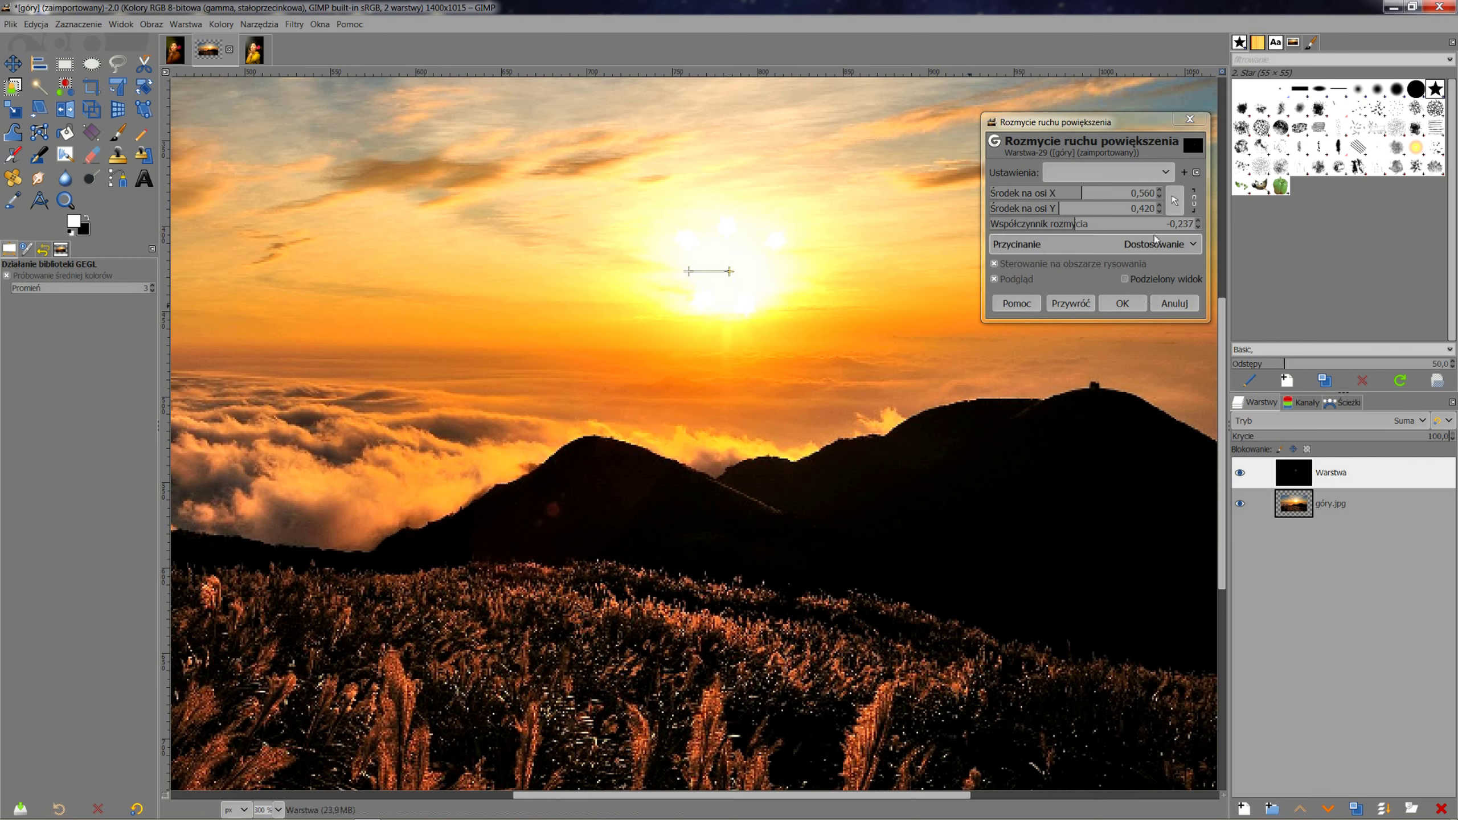
{"action": "left_click_drag", "start_coordinate": [1159, 227], "coordinate": [1172, 224]}
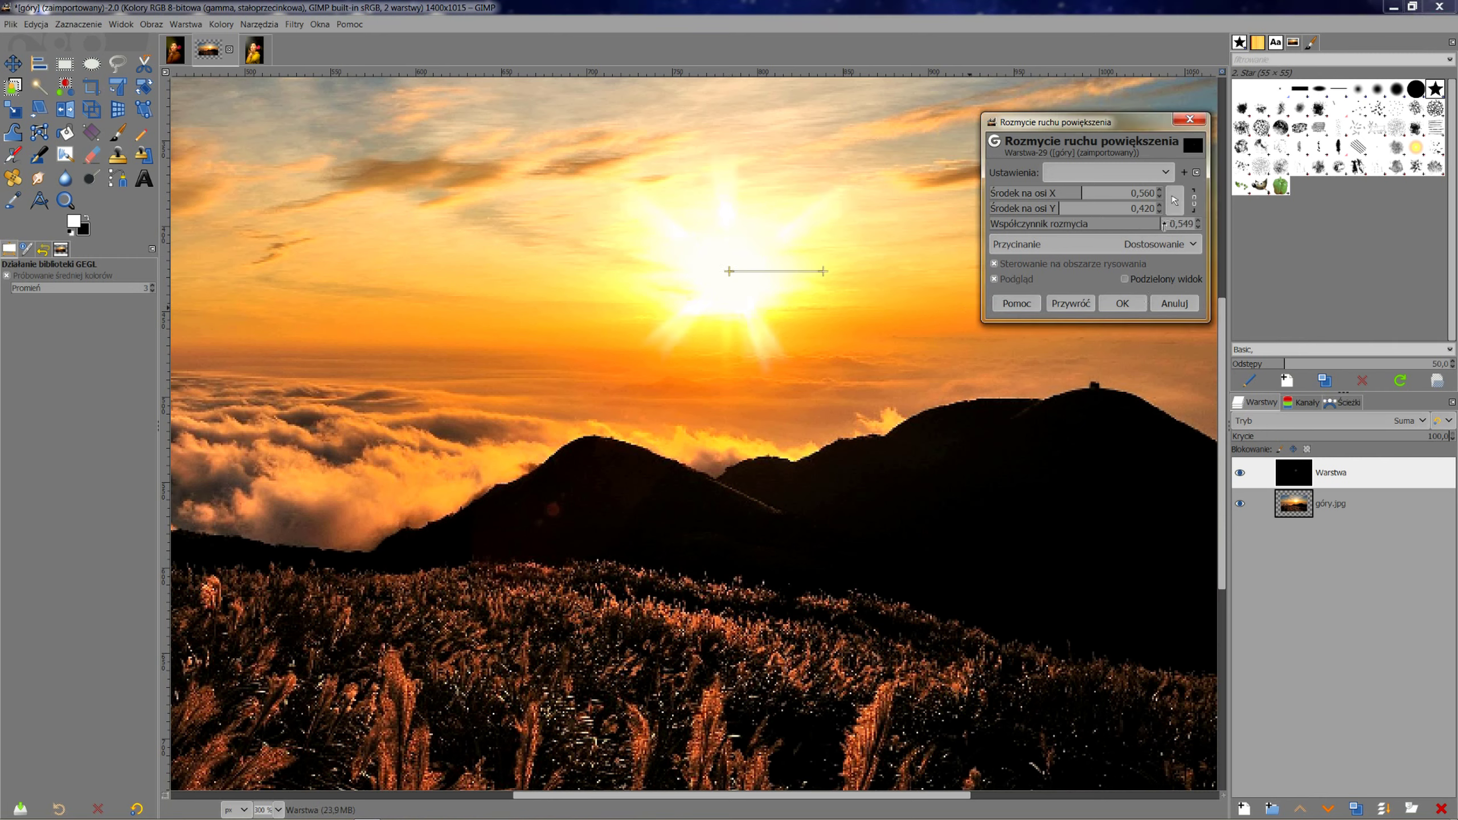
{"action": "left_click_drag", "start_coordinate": [1165, 224], "coordinate": [1164, 225]}
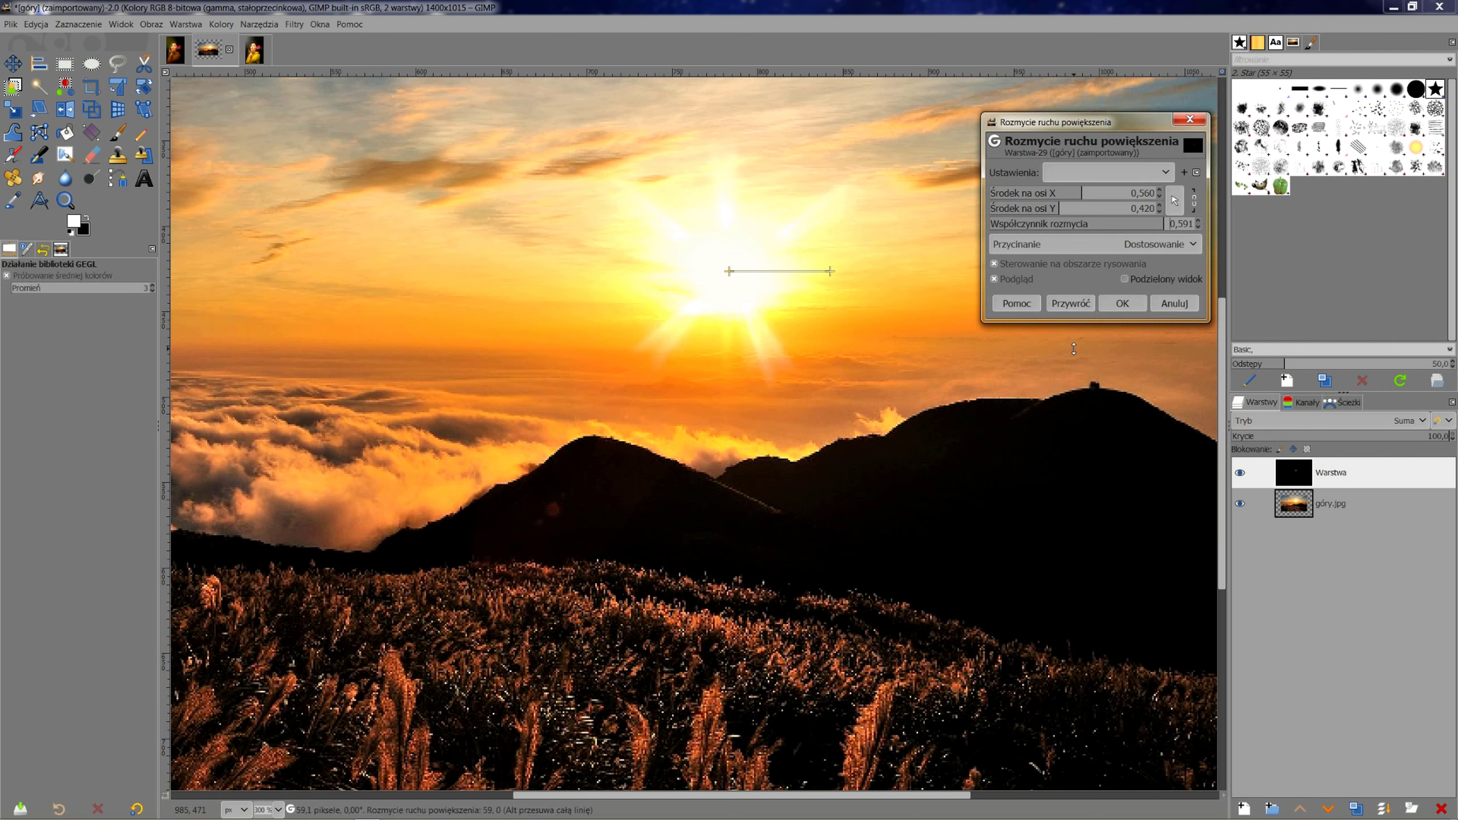
{"action": "left_click", "coordinate": [1122, 303]}
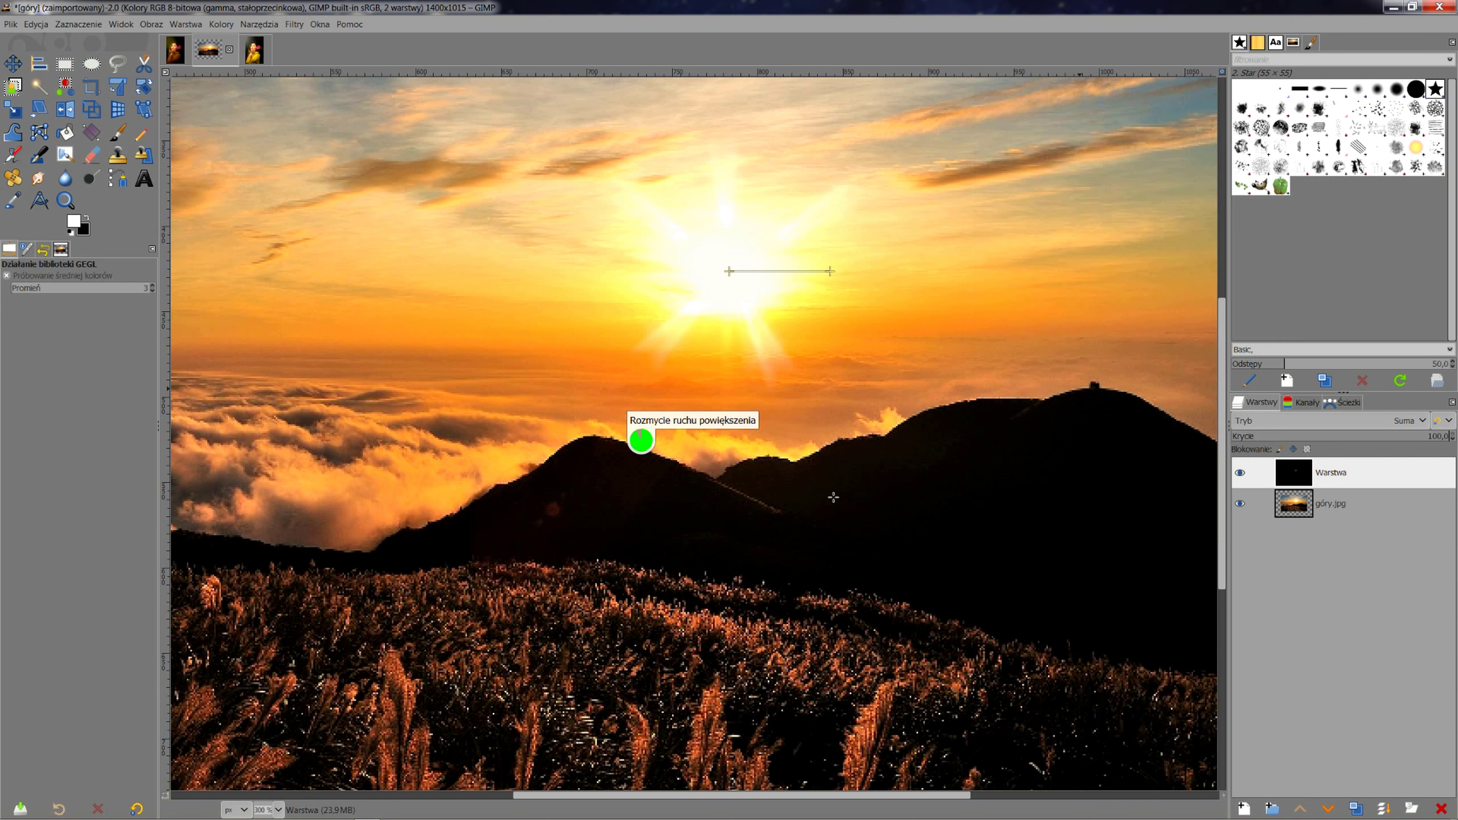
{"action": "scroll", "coordinate": [802, 479], "scroll_direction": "down", "scroll_amount": 2}
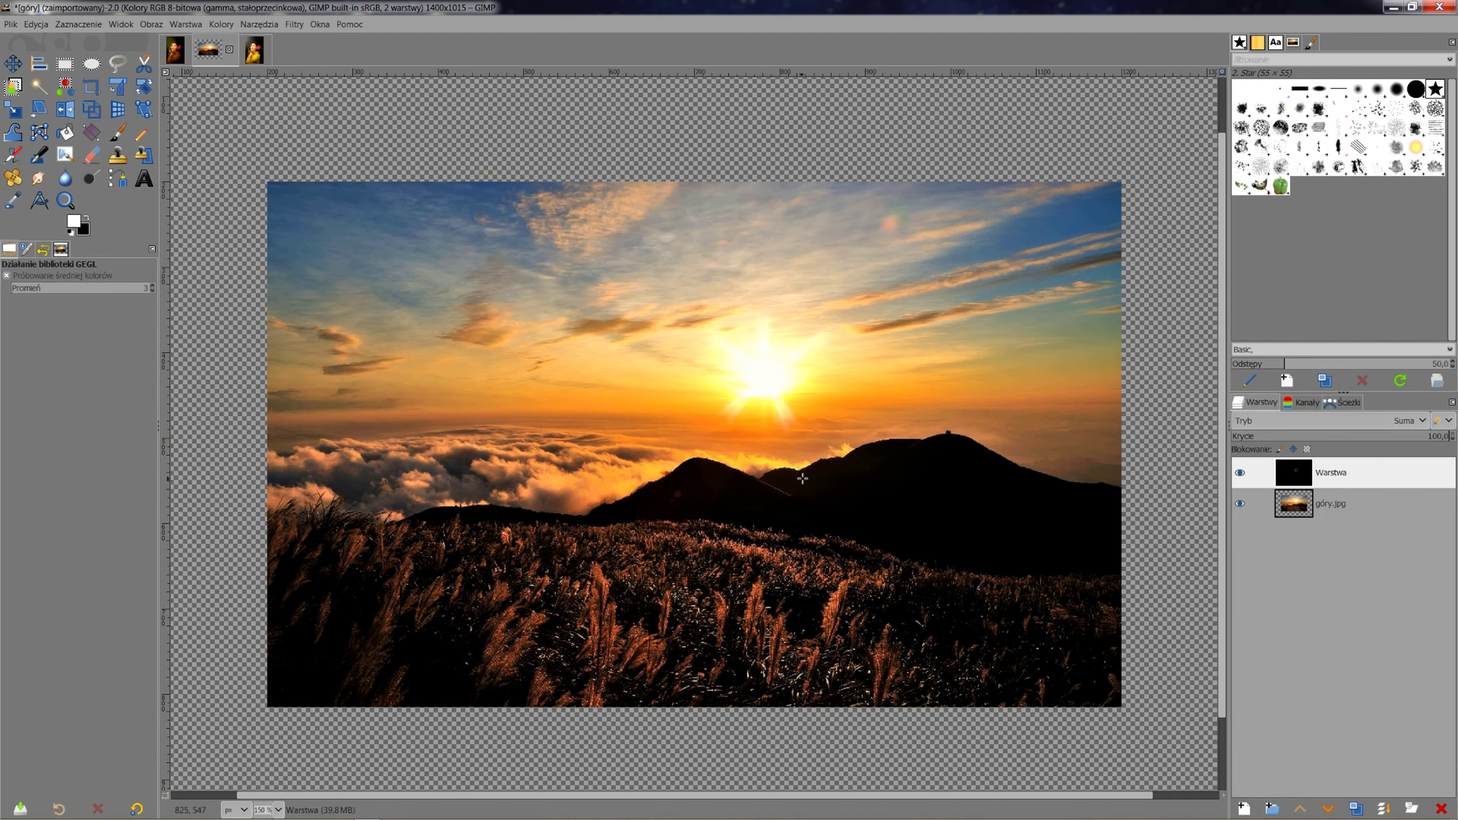
- Repeat the zoom motion blur with identical settings to lengthen the rays
{"action": "scroll", "coordinate": [784, 471], "scroll_direction": "down", "scroll_amount": 1}
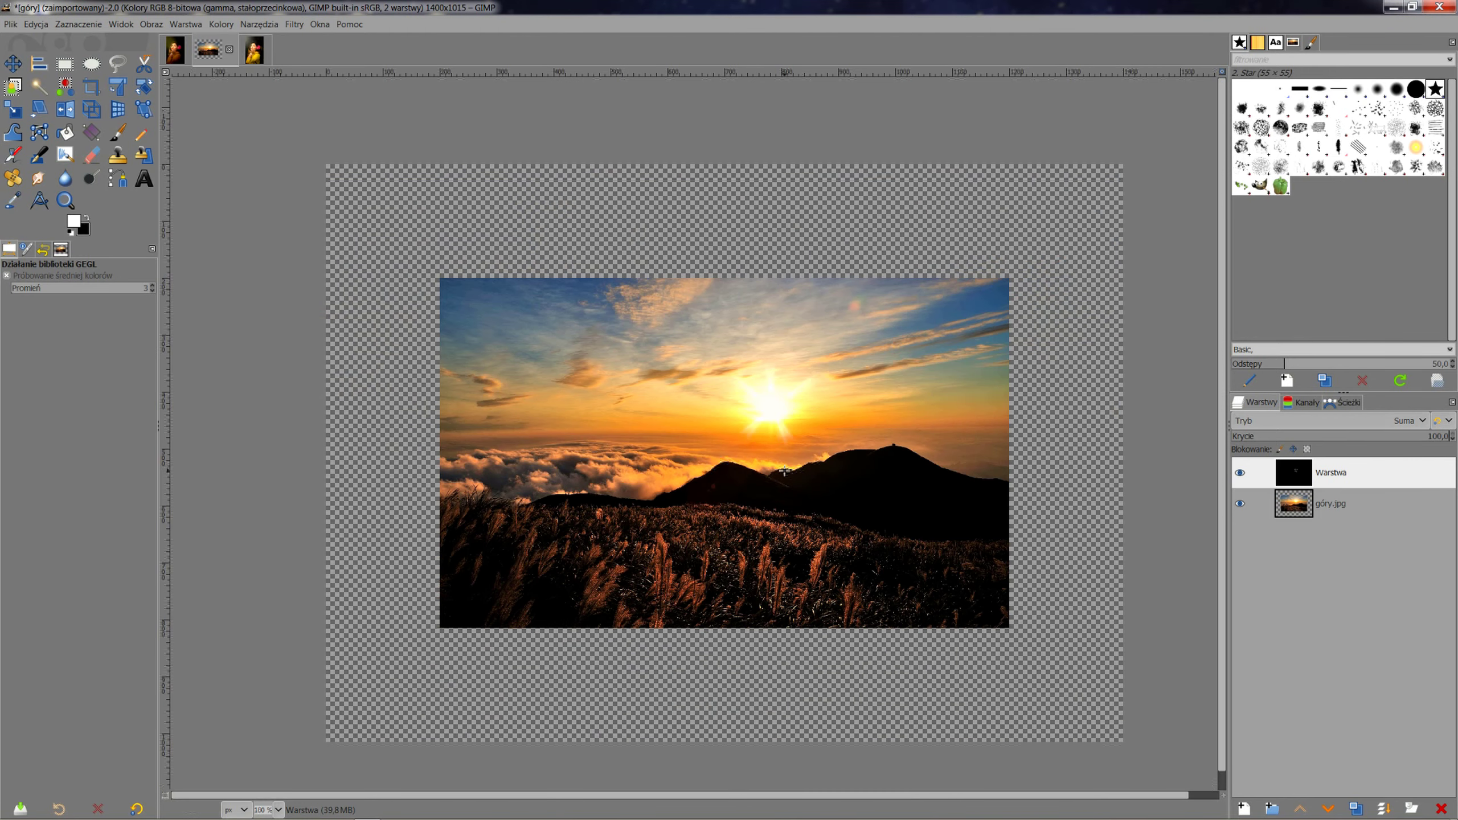
{"action": "left_click", "coordinate": [296, 25]}
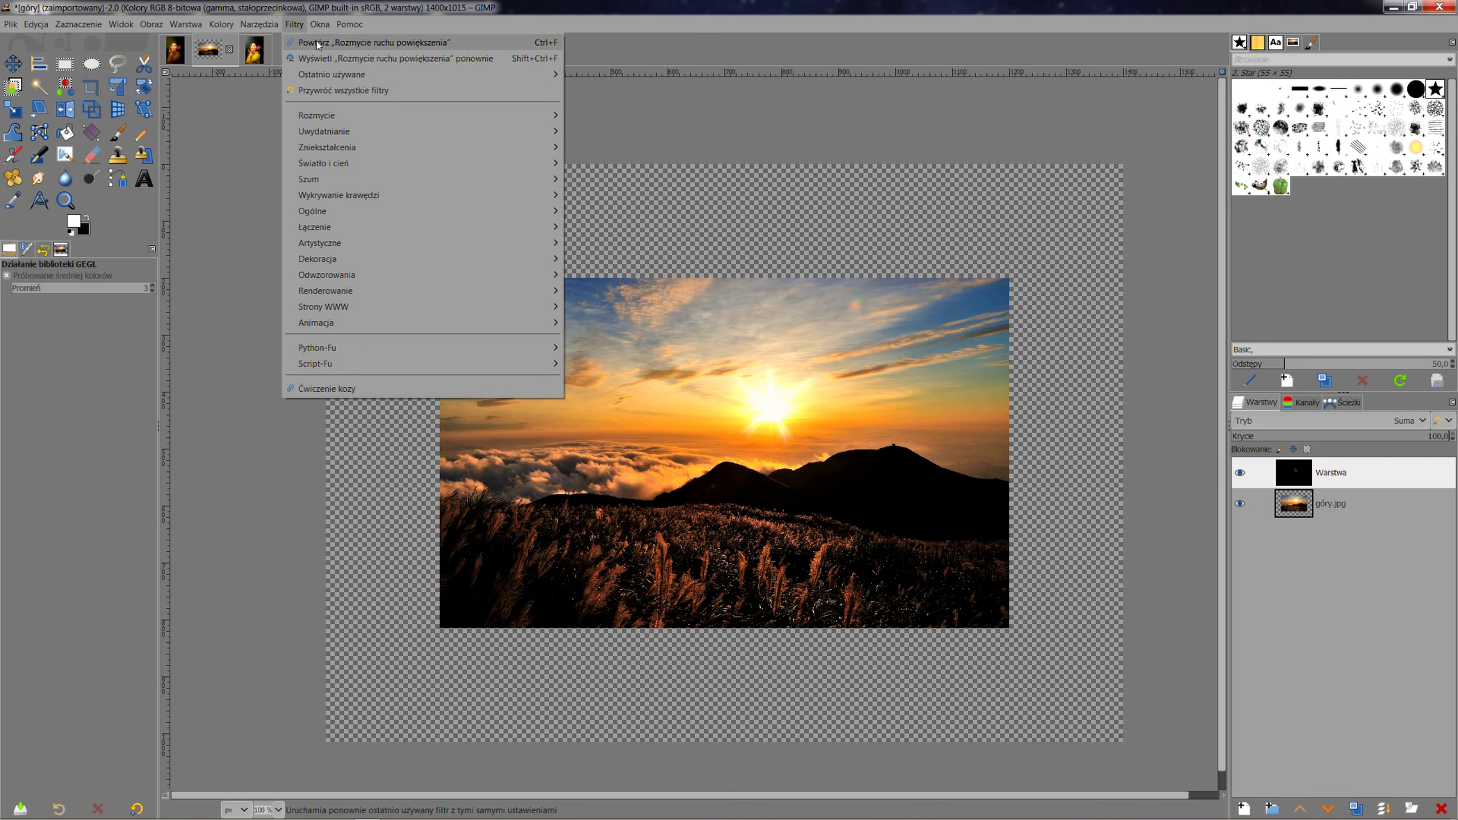
{"action": "left_click", "coordinate": [350, 44]}
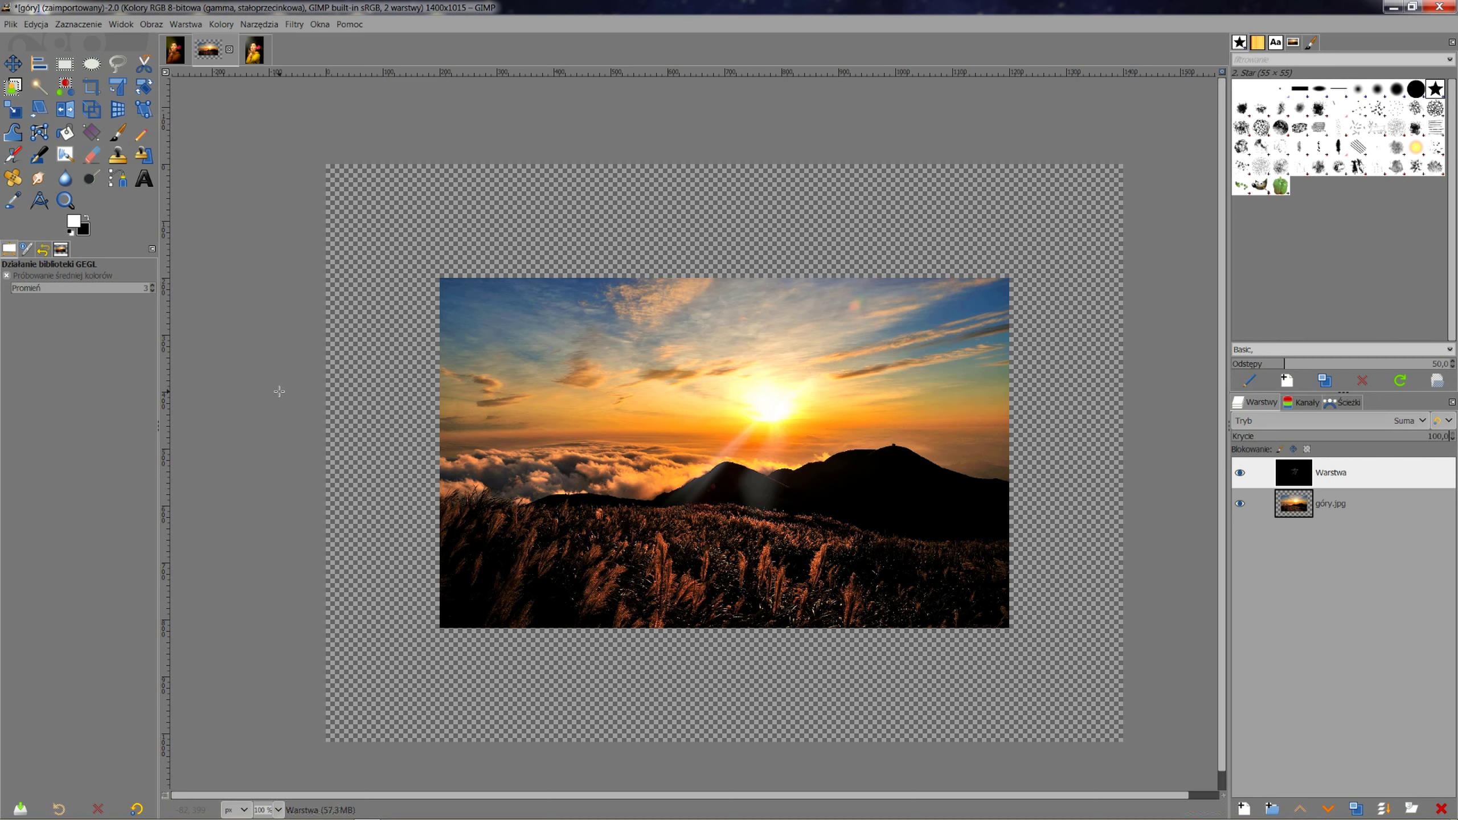
- View the rays layer in Normal mode, then return it to Addition mode
{"action": "left_click", "coordinate": [1360, 419]}
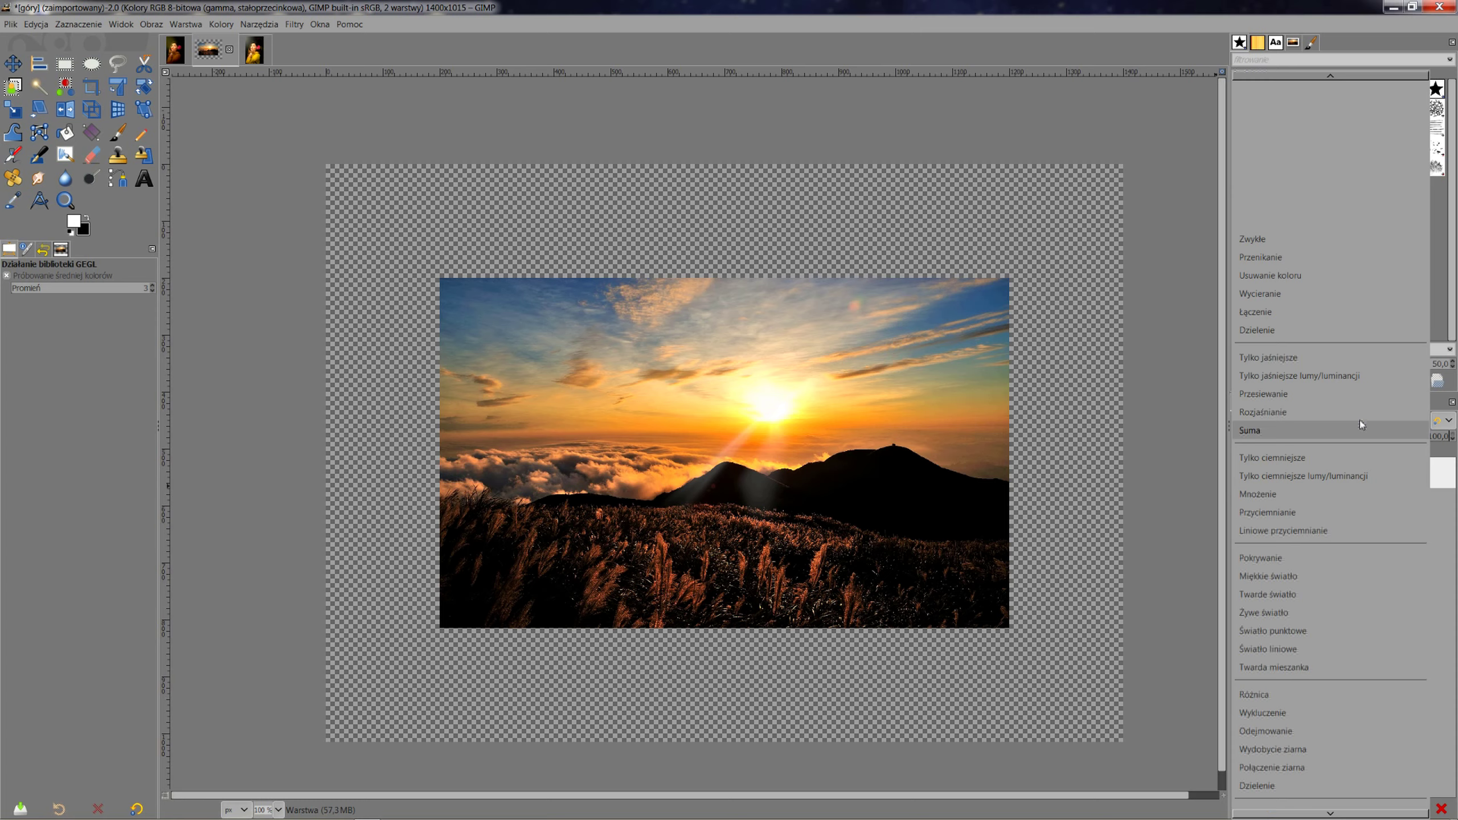
{"action": "left_click", "coordinate": [1258, 241]}
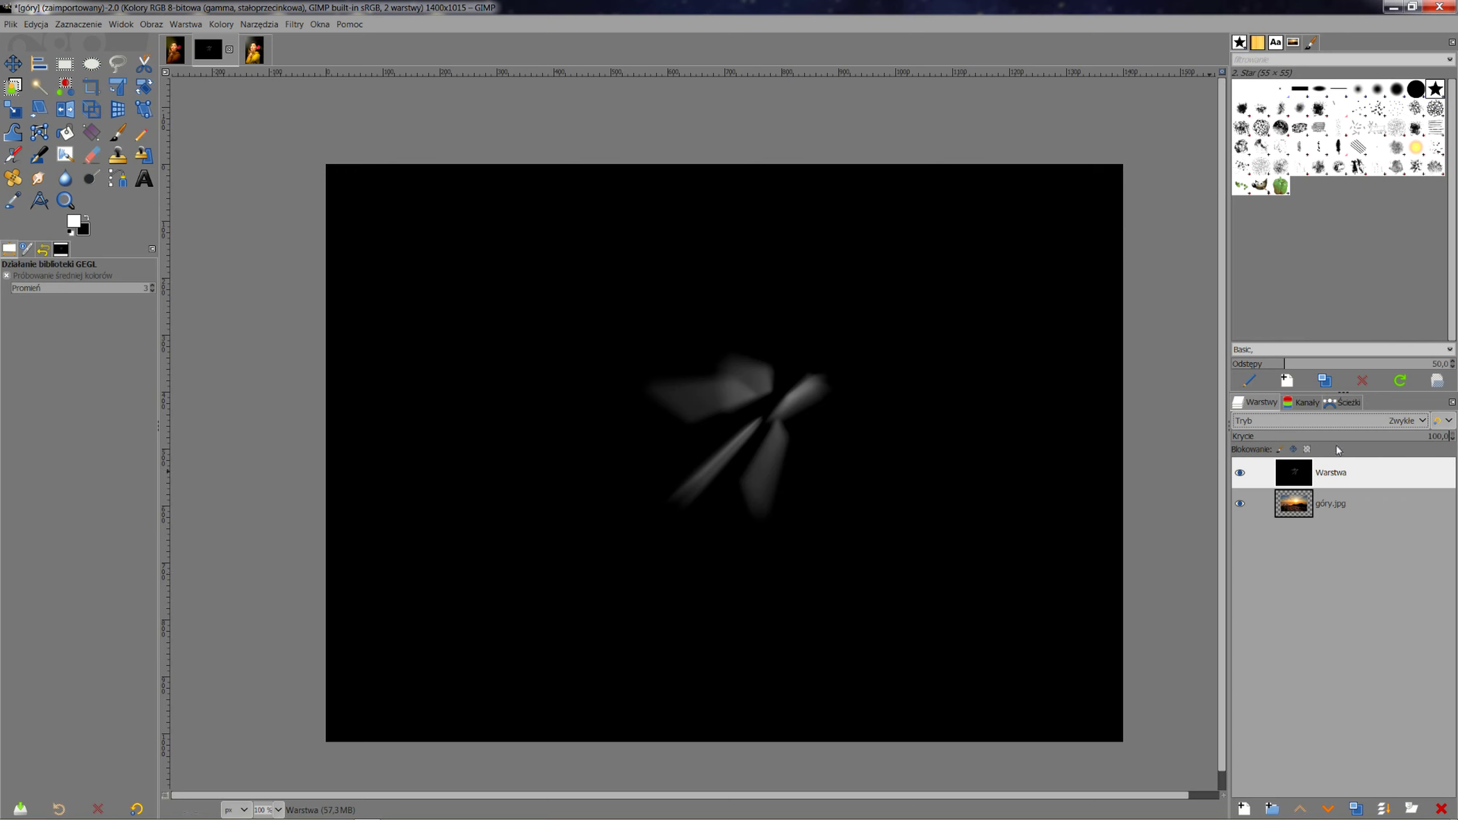
{"action": "left_click", "coordinate": [1363, 418]}
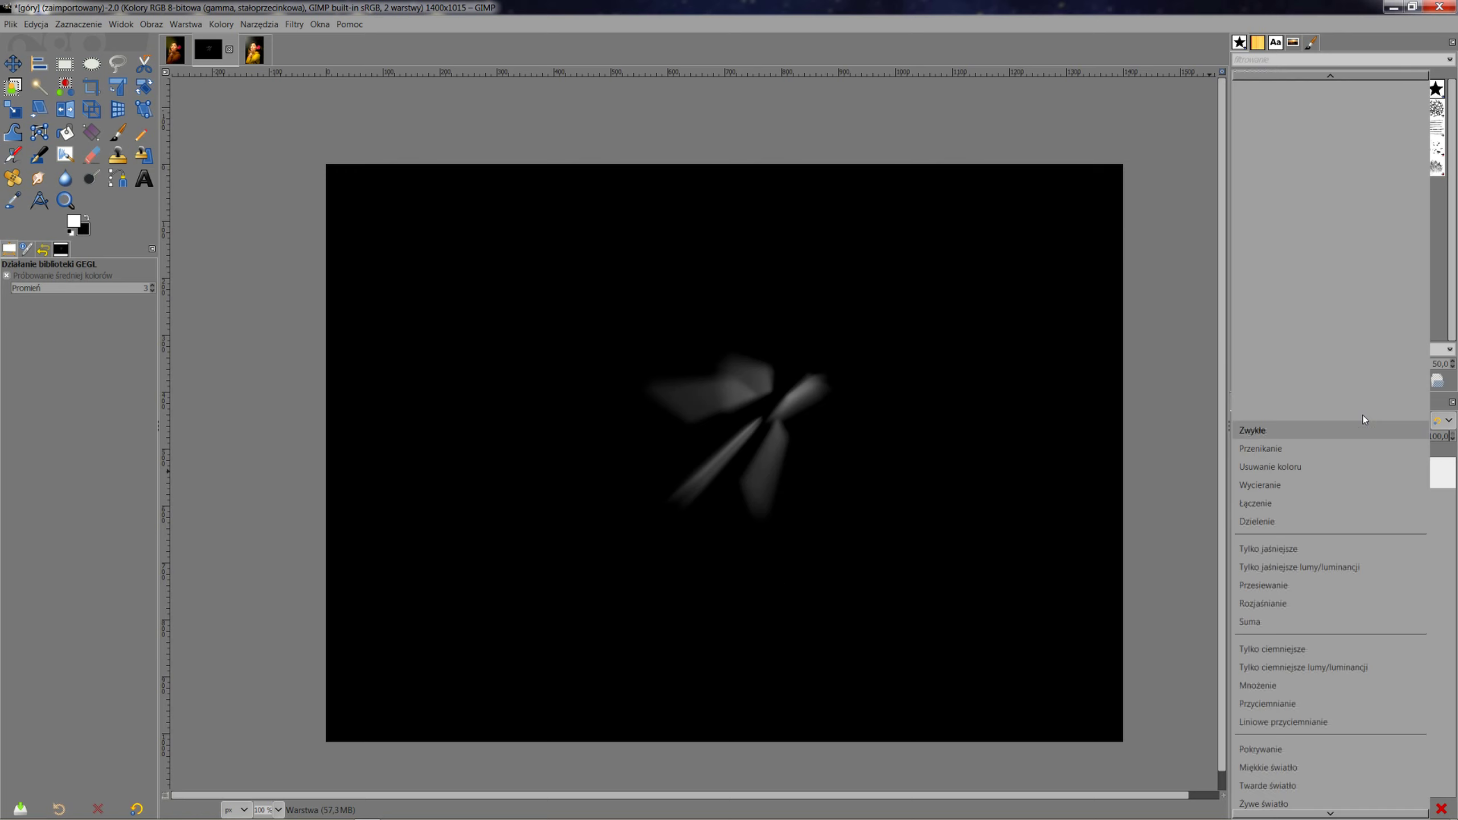
{"action": "left_click", "coordinate": [1262, 621]}
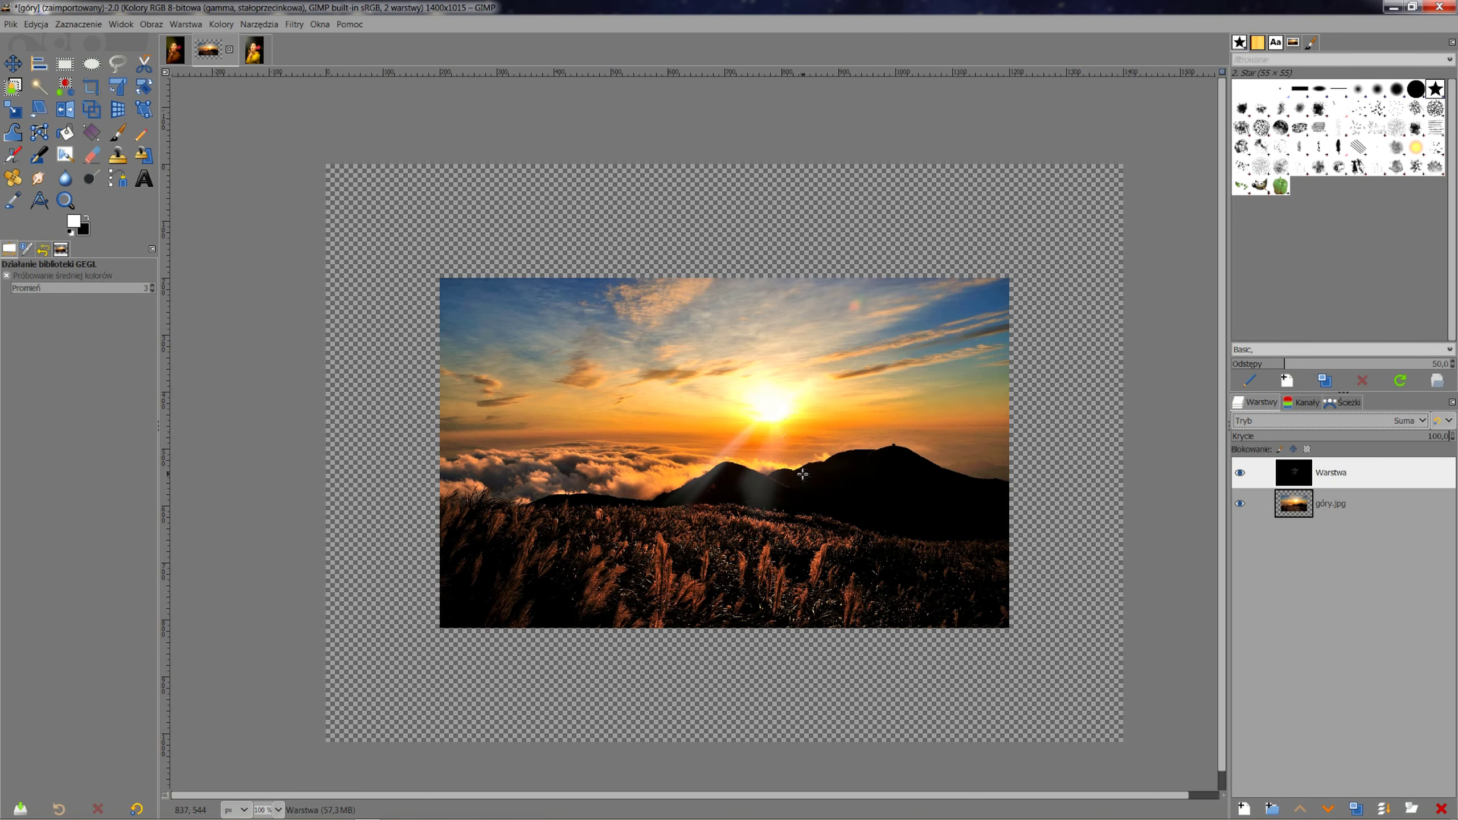
- Zoom around the image, then repeat the zoom motion blur for a third pass
{"action": "scroll", "coordinate": [800, 466], "scroll_direction": "up", "scroll_amount": 1, "text": "ctrl"}
{"action": "scroll", "coordinate": [799, 466], "scroll_direction": "up", "scroll_amount": 1, "text": "ctrl"}
{"action": "scroll", "coordinate": [799, 466], "scroll_direction": "down", "scroll_amount": 2, "text": "ctrl"}
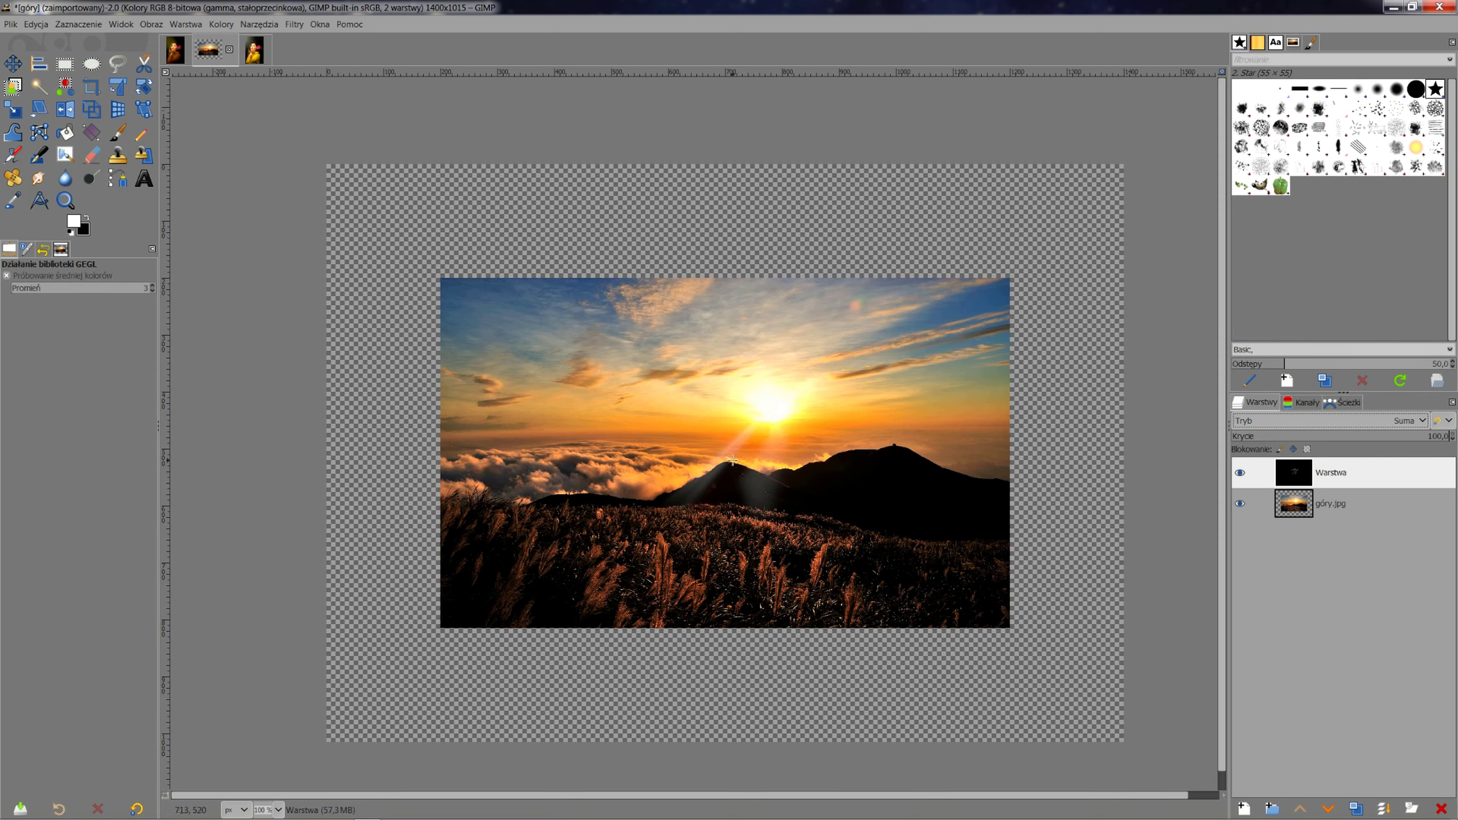
{"action": "scroll", "coordinate": [733, 461], "scroll_direction": "up", "scroll_amount": 3, "text": "ctrl"}
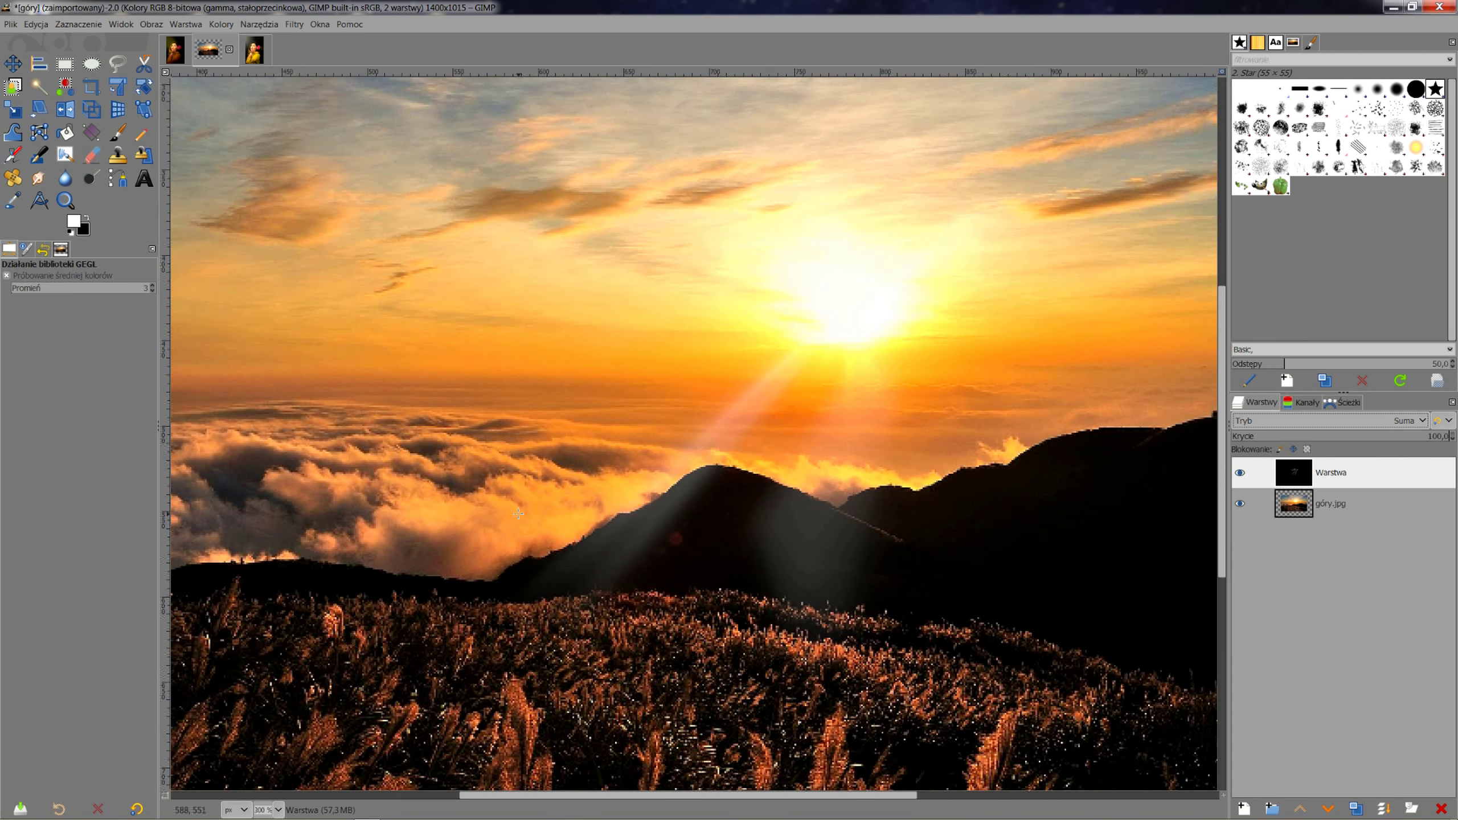
{"action": "scroll", "coordinate": [814, 583], "scroll_direction": "down", "scroll_amount": 10}
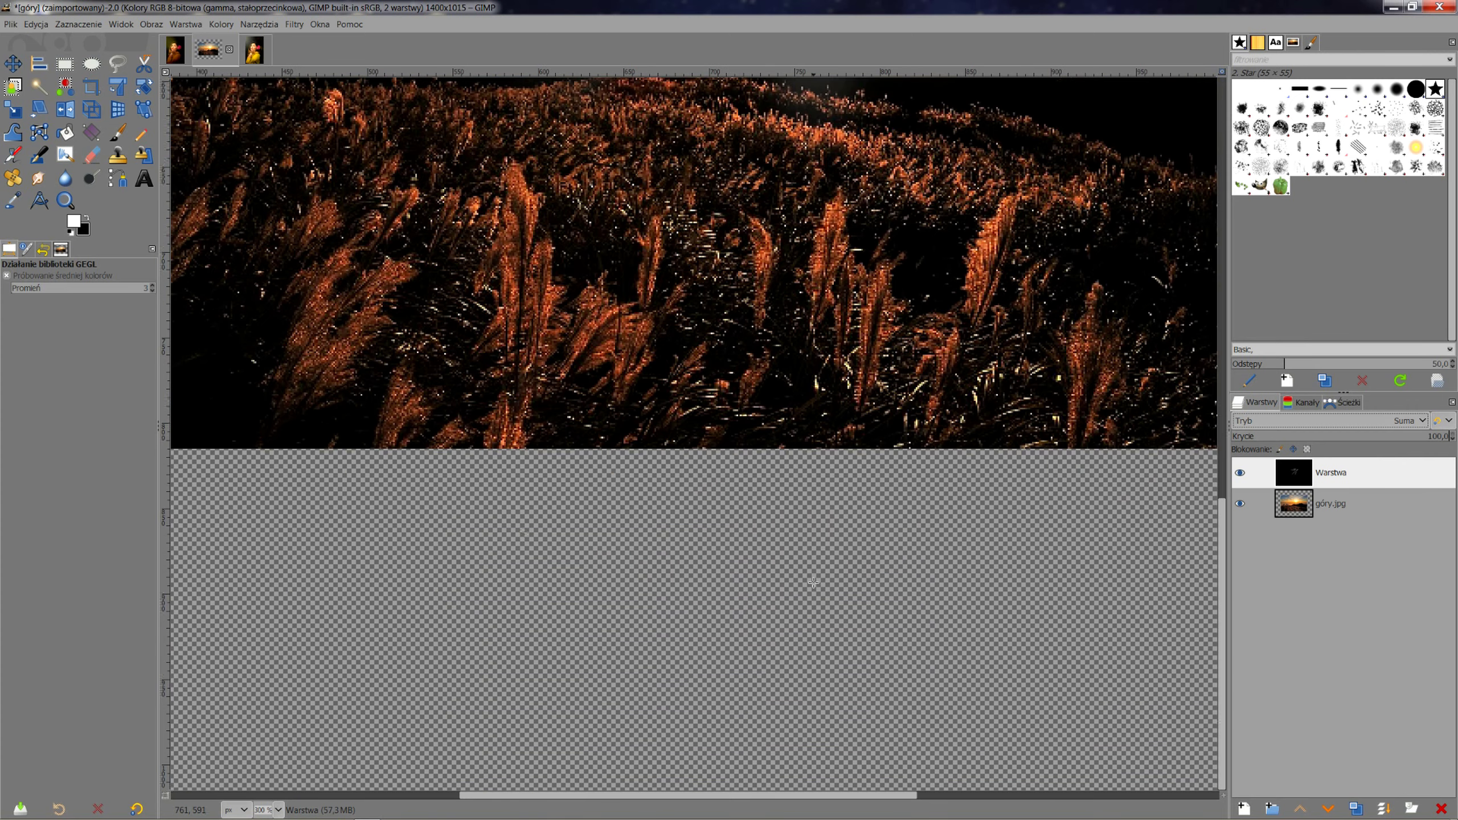
{"action": "scroll", "coordinate": [809, 561], "scroll_direction": "down", "scroll_amount": 1}
{"action": "scroll", "coordinate": [809, 561], "scroll_direction": "down", "scroll_amount": 1}
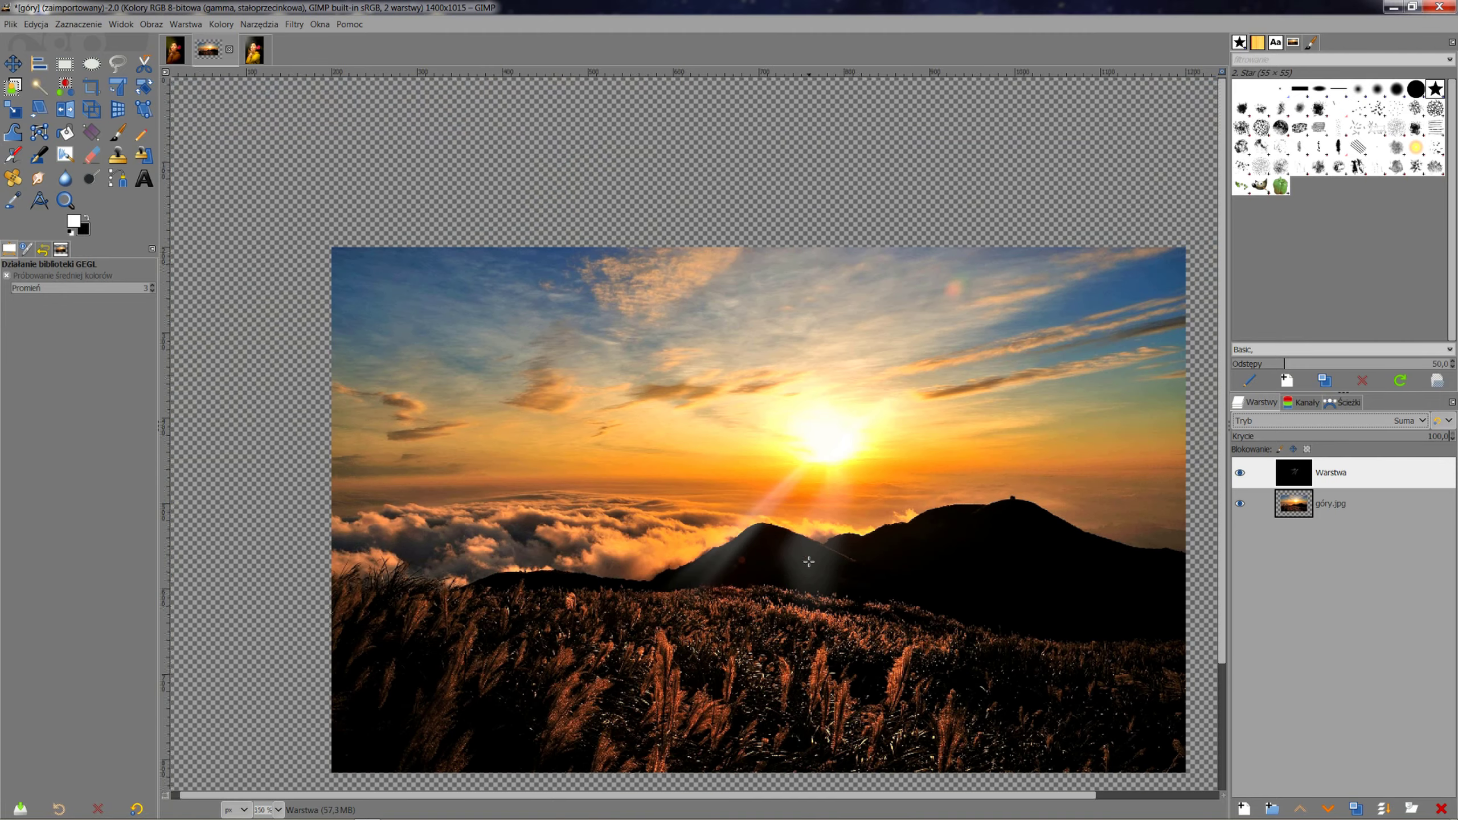
{"action": "scroll", "coordinate": [809, 561], "scroll_direction": "down", "scroll_amount": 1}
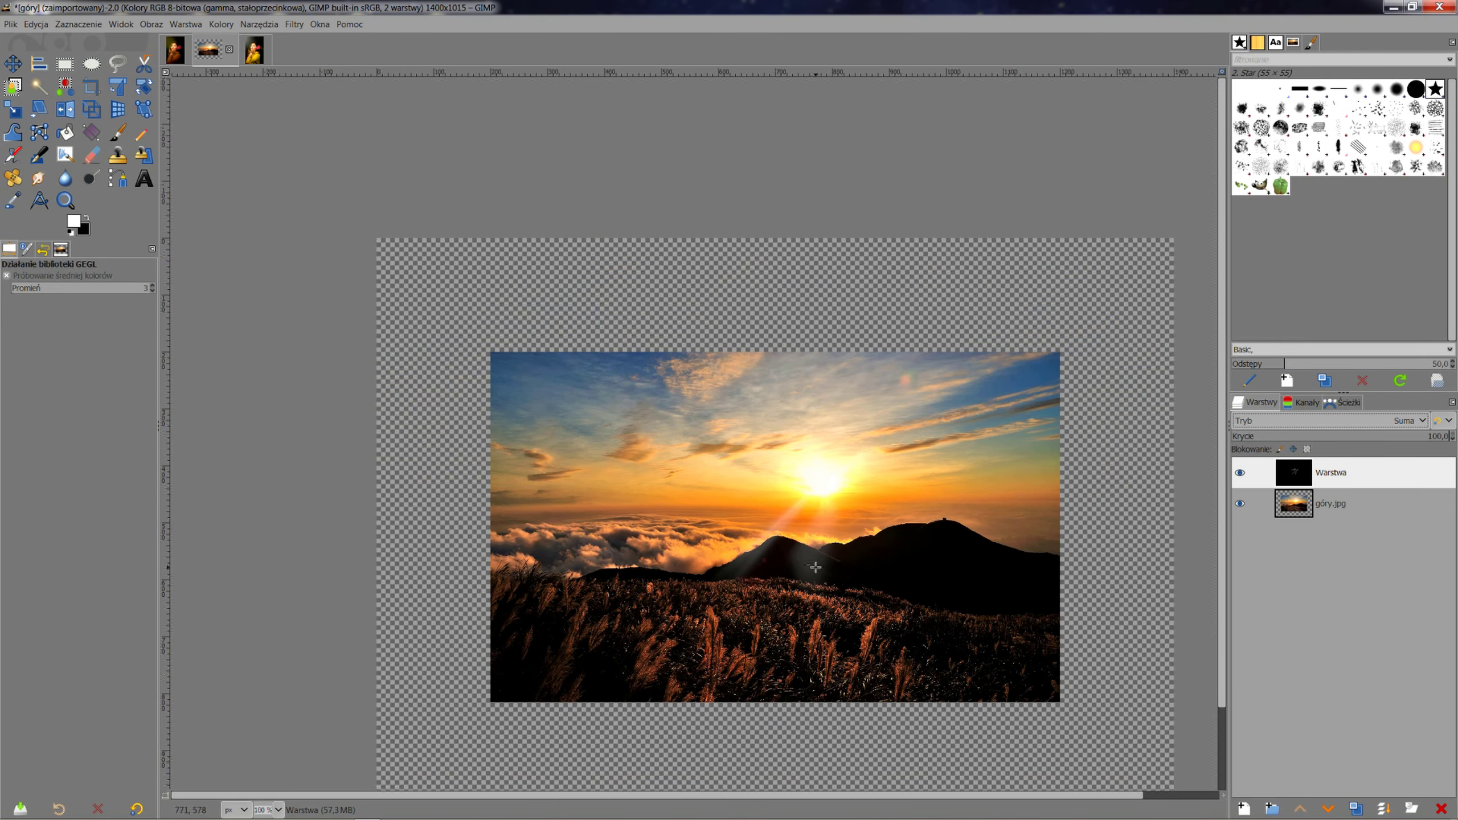
{"action": "left_click", "coordinate": [292, 25]}
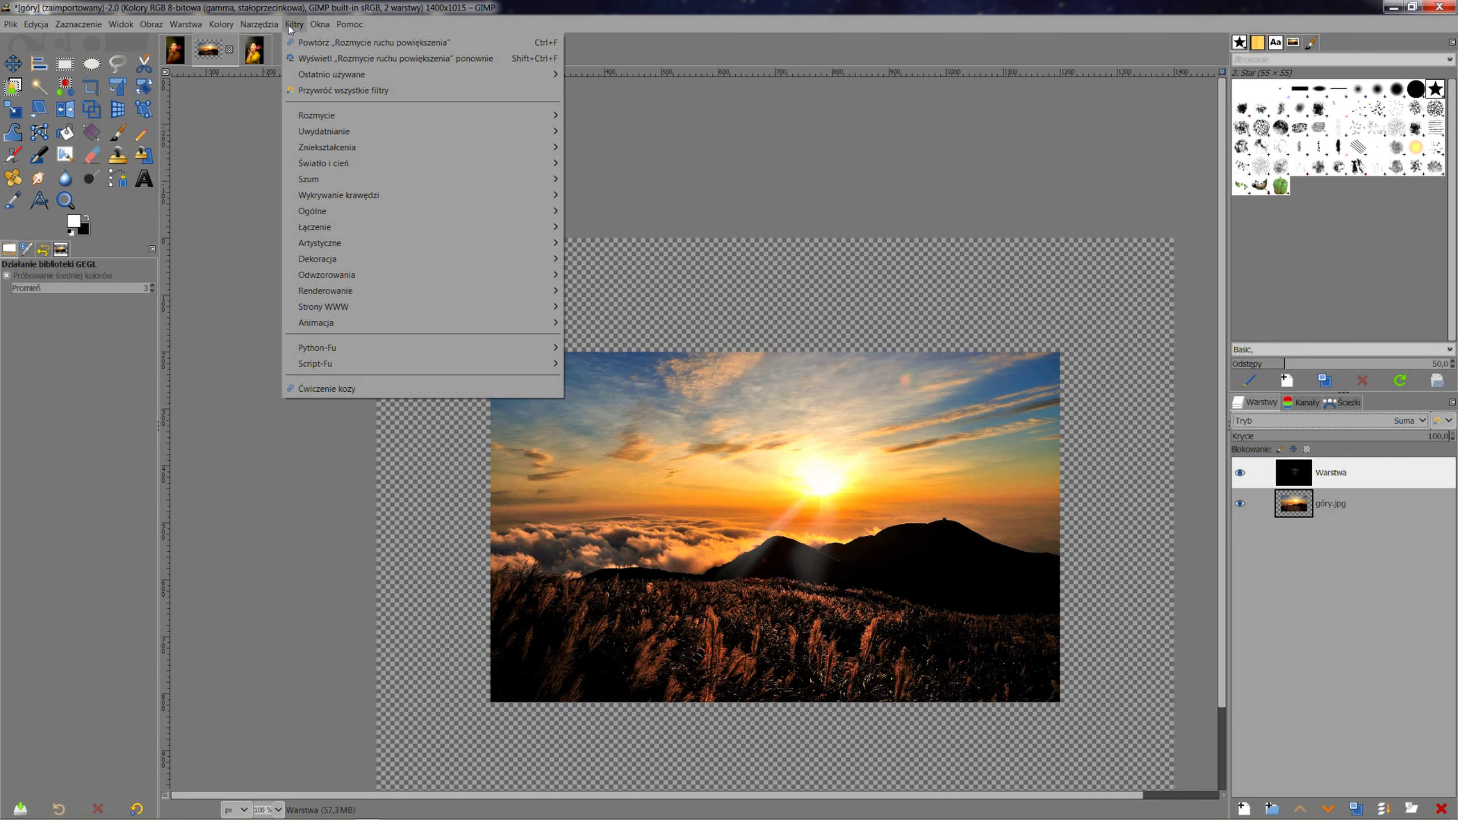
{"action": "left_click", "coordinate": [316, 45]}
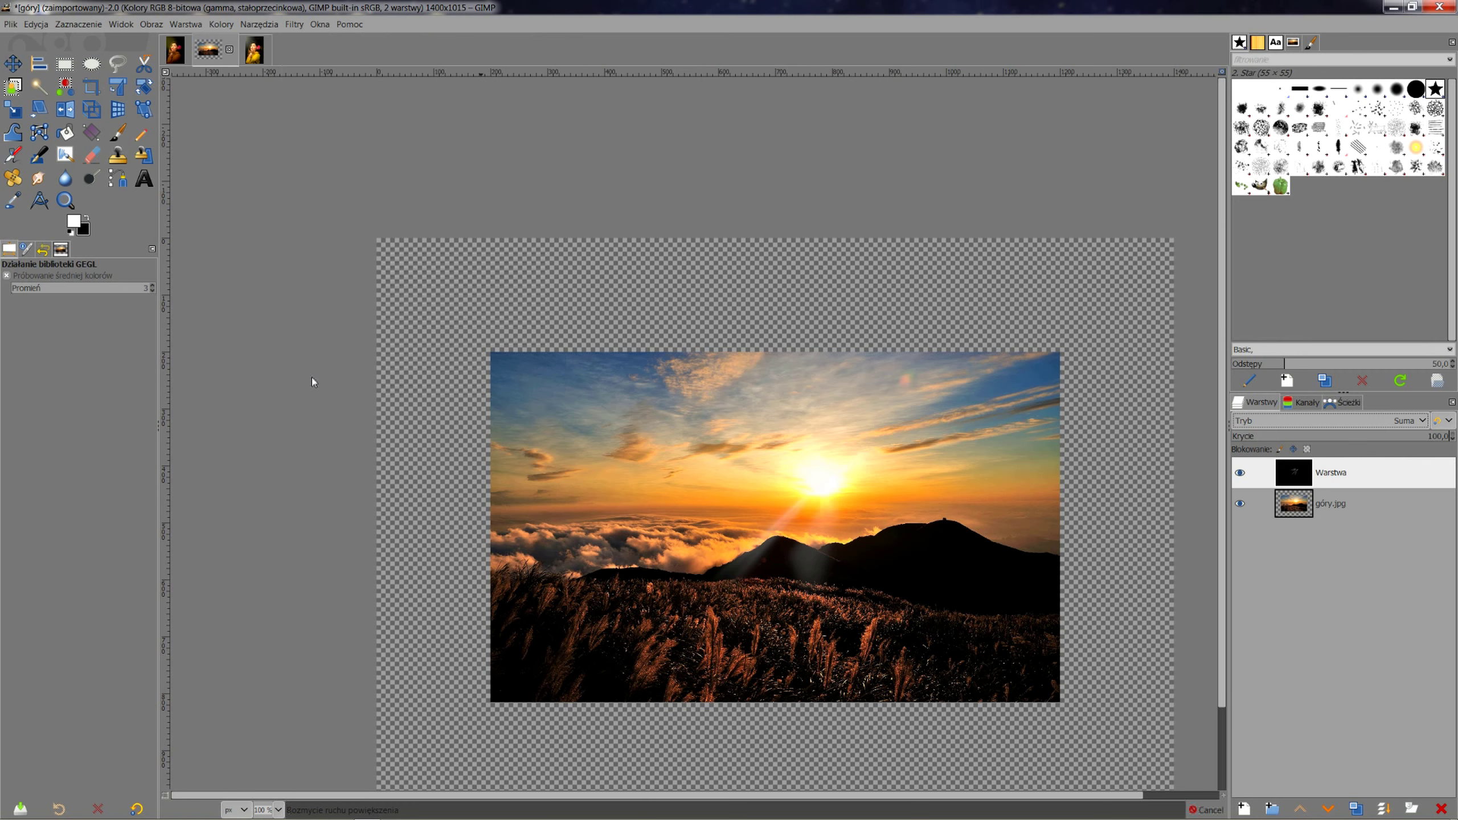
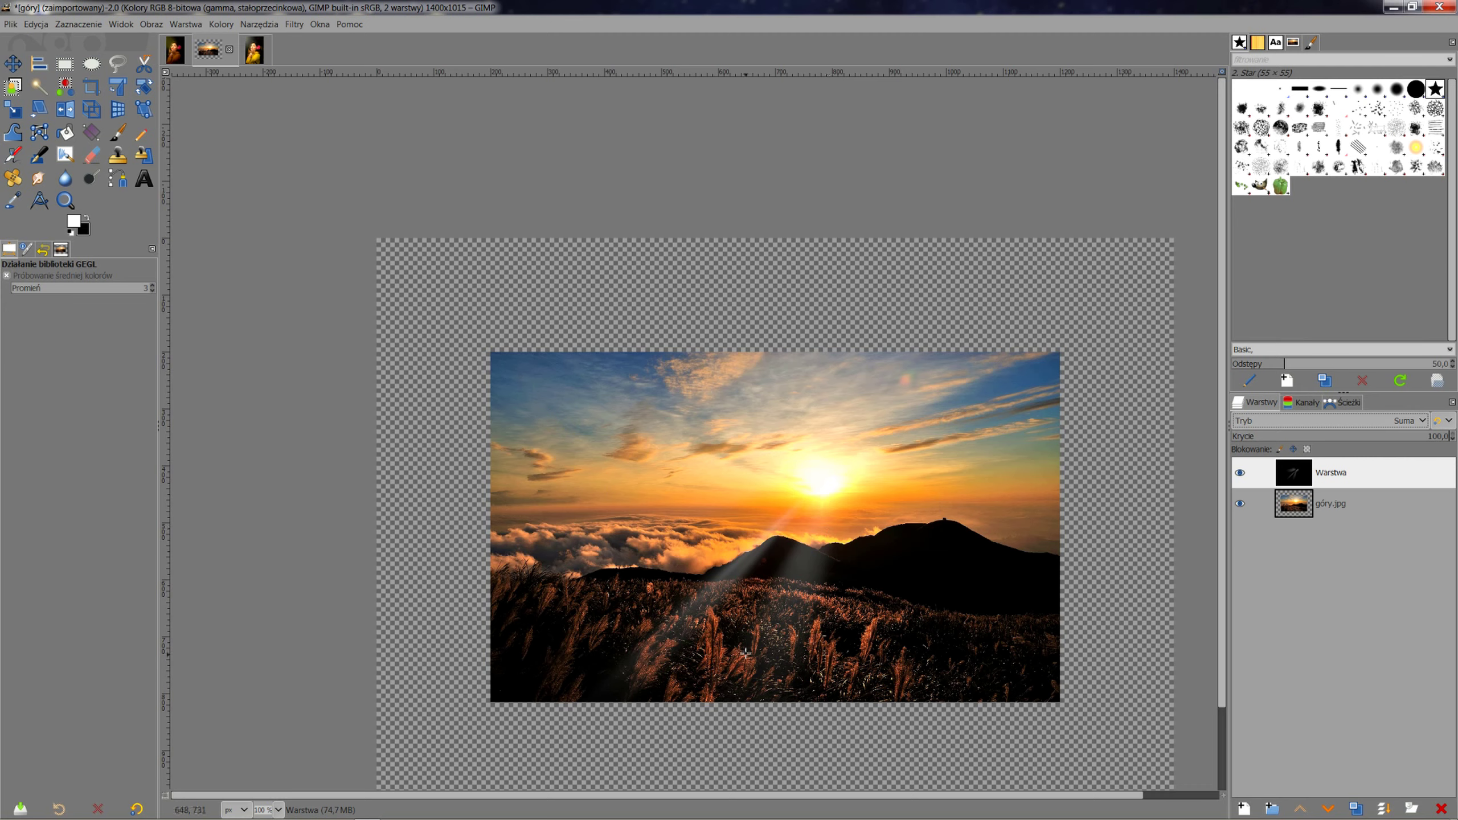
- Preview the light-ray layer in Normal mode, then return it to Suma (Addition) blending
{"action": "scroll", "coordinate": [745, 659], "scroll_direction": "down", "scroll_amount": 3}
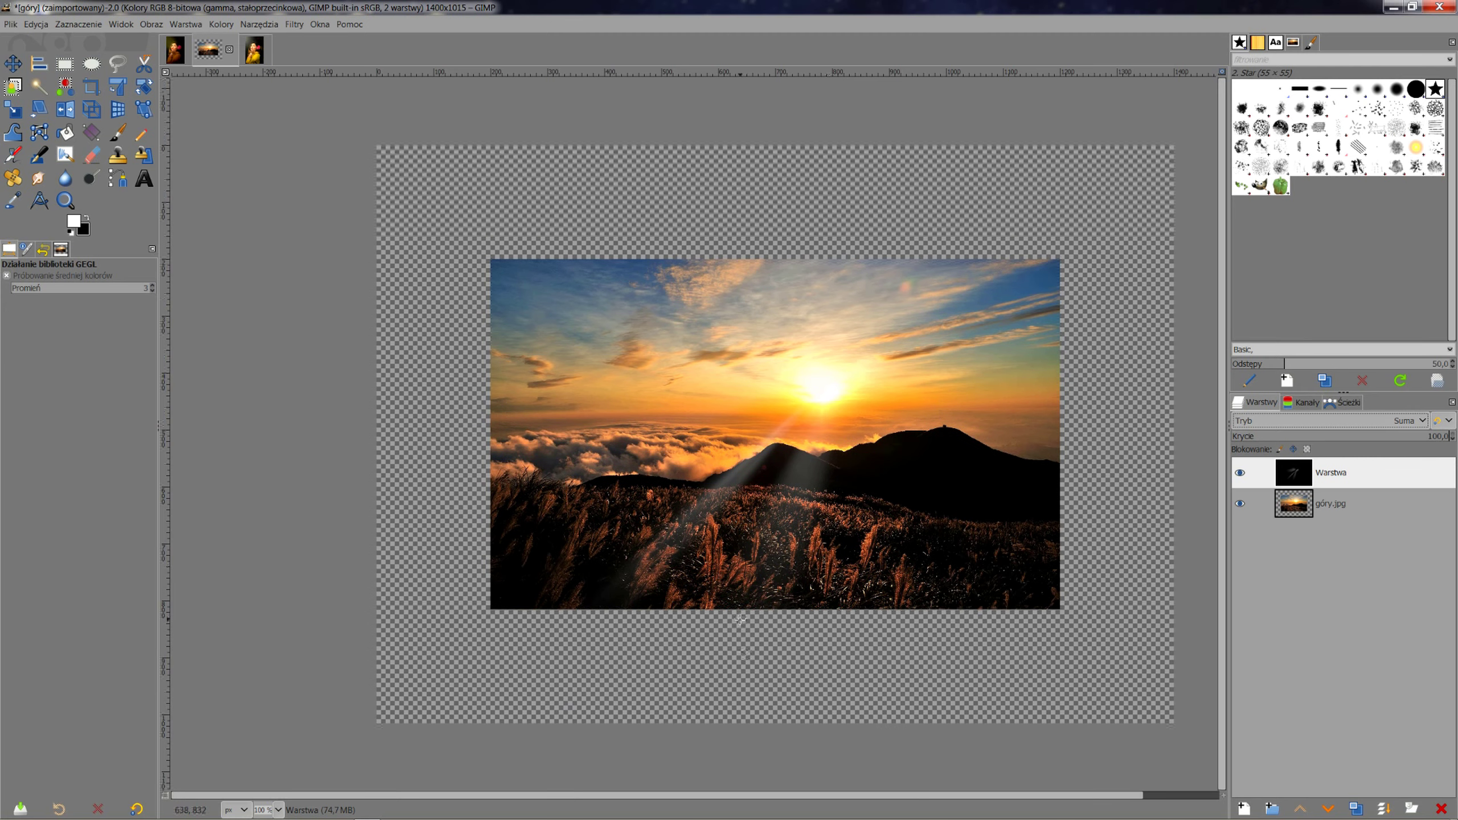
{"action": "scroll", "coordinate": [740, 619], "scroll_direction": "up", "scroll_amount": 2, "text": "ctrl"}
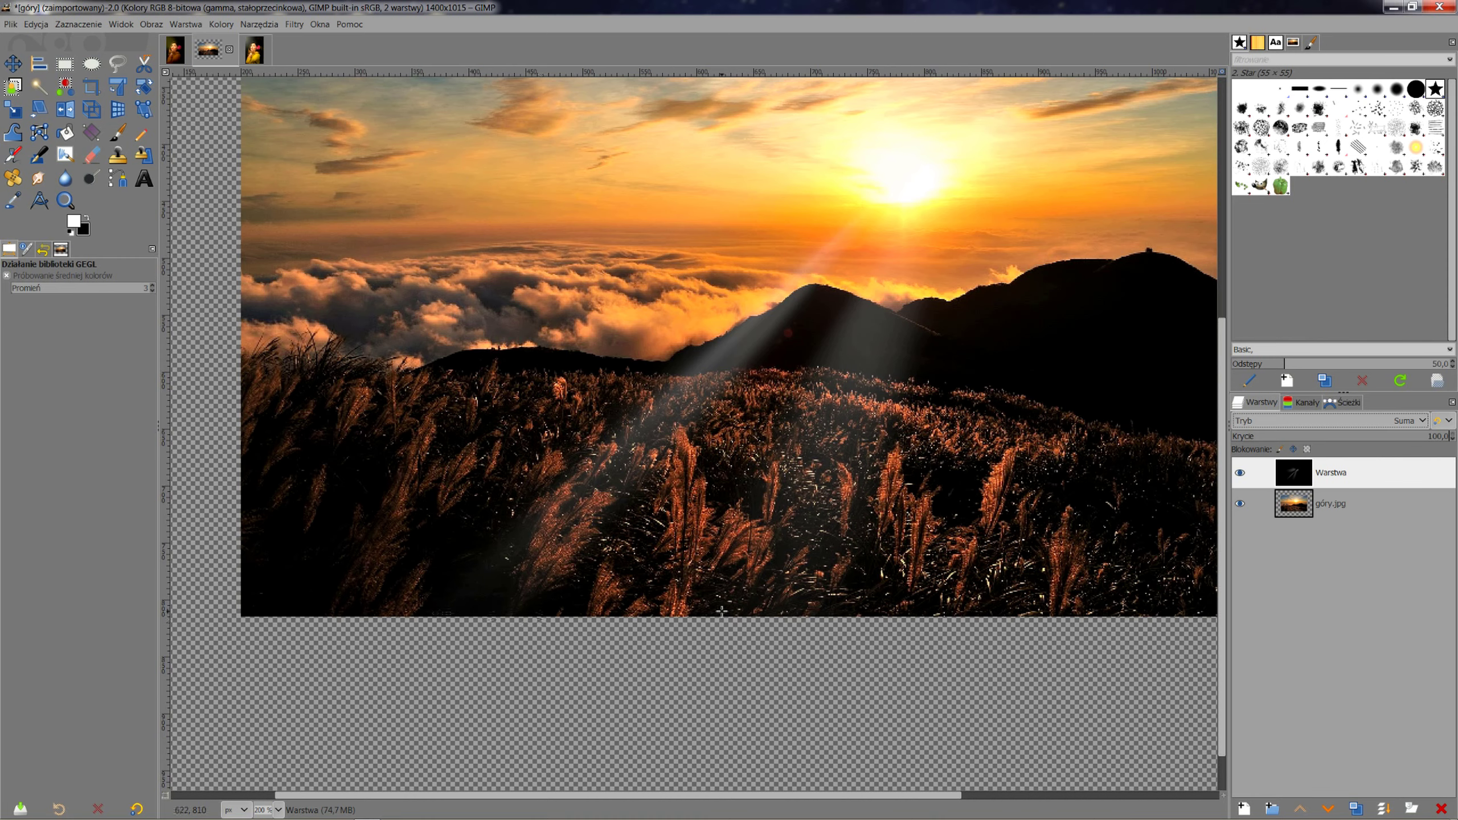
{"action": "scroll", "coordinate": [722, 611], "scroll_direction": "down", "scroll_amount": 1, "text": "ctrl"}
{"action": "scroll", "coordinate": [722, 610], "scroll_direction": "down", "scroll_amount": 1, "text": "ctrl"}
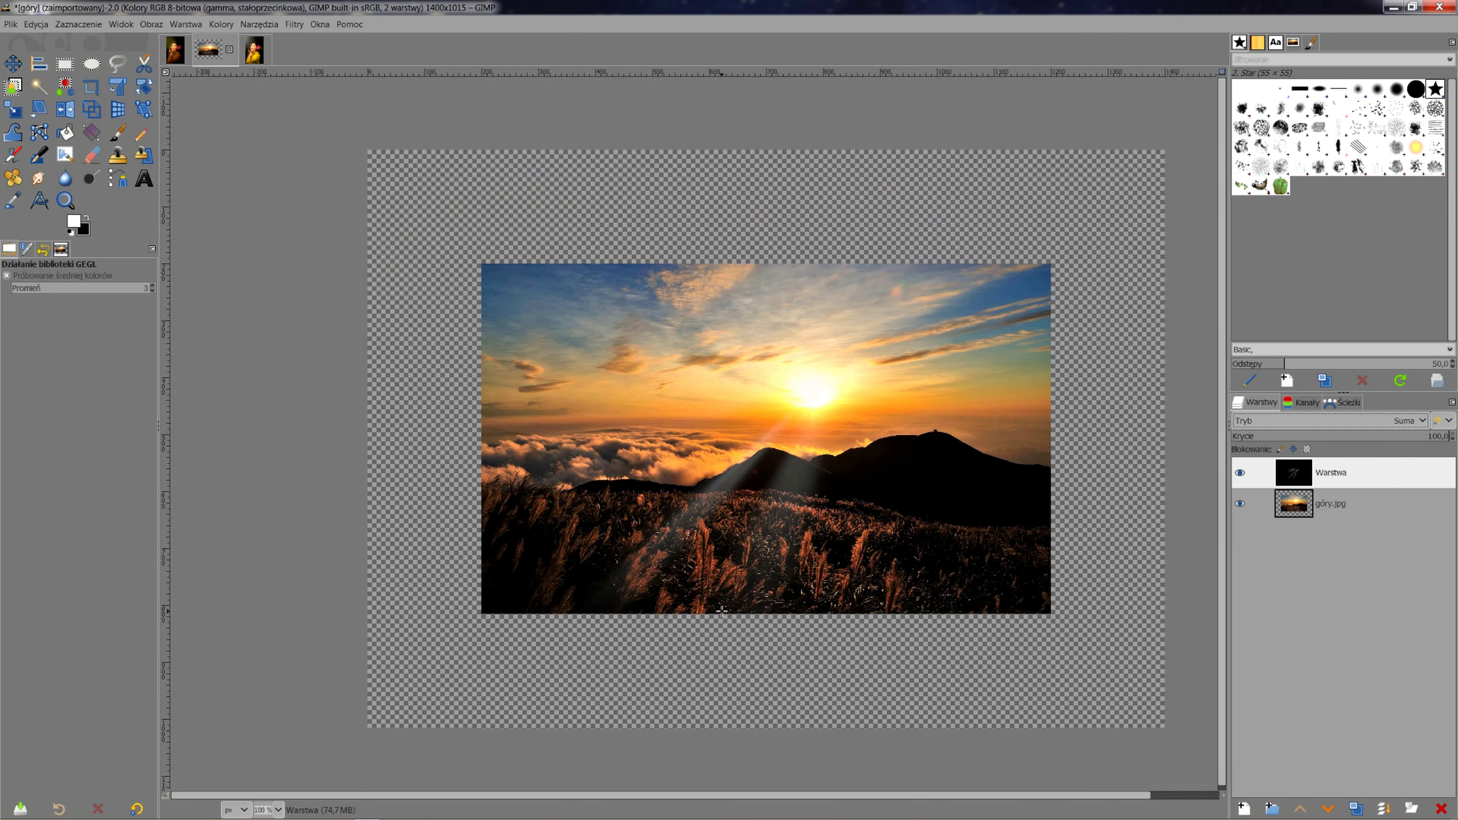
{"action": "left_click", "coordinate": [1368, 422]}
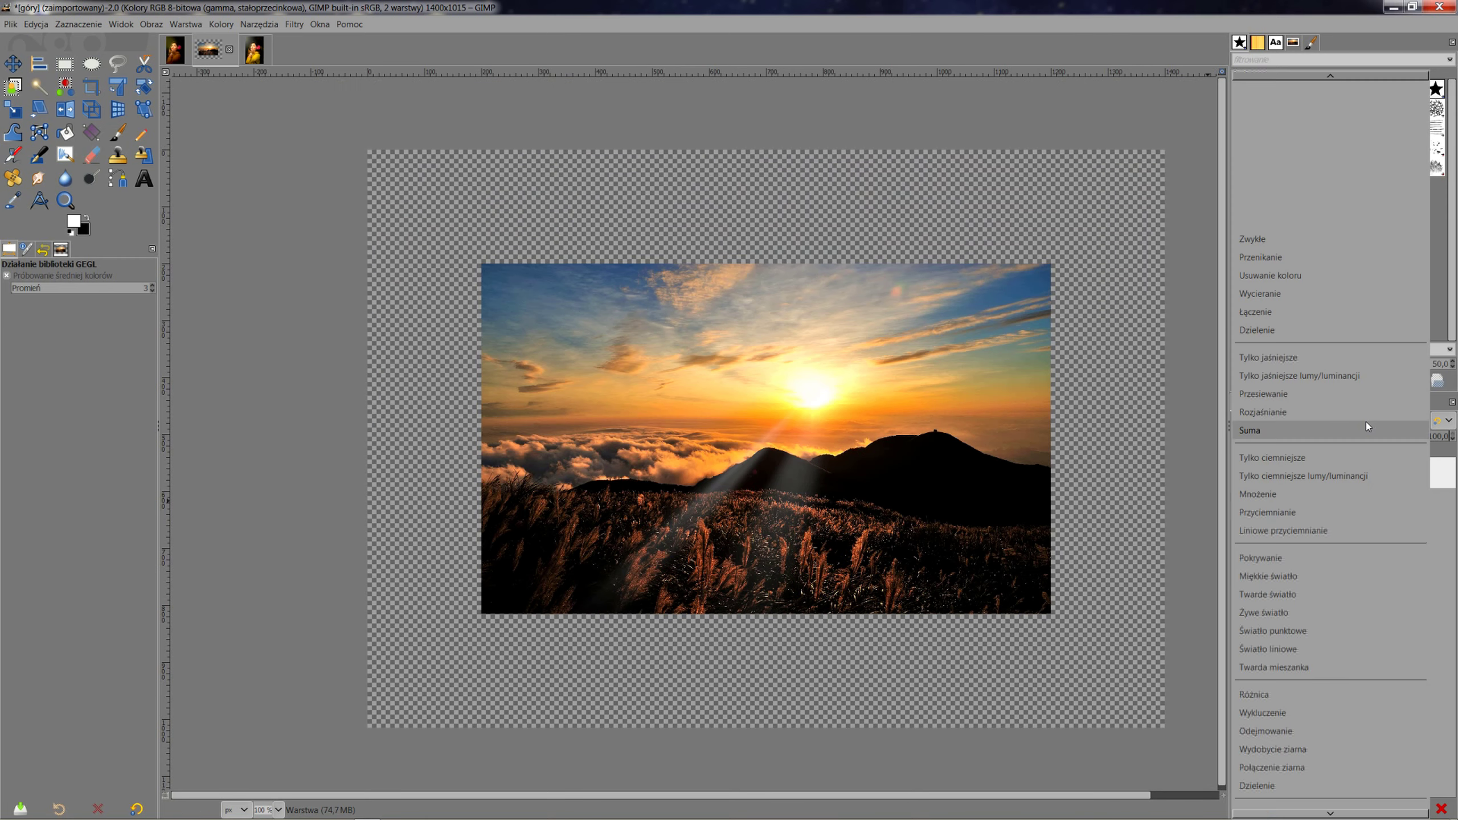
{"action": "left_click", "coordinate": [1259, 242]}
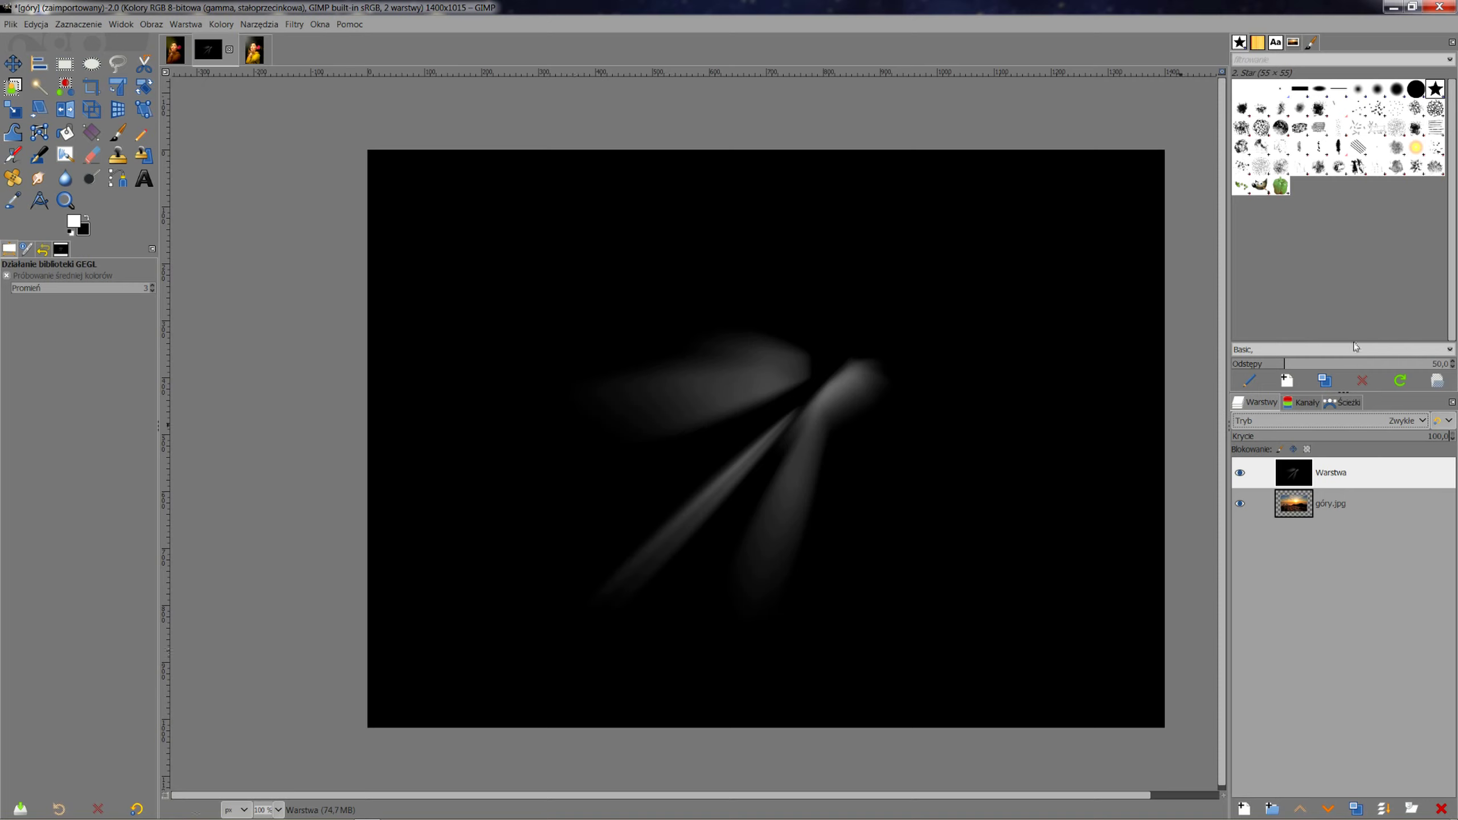
{"action": "left_click", "coordinate": [1338, 419]}
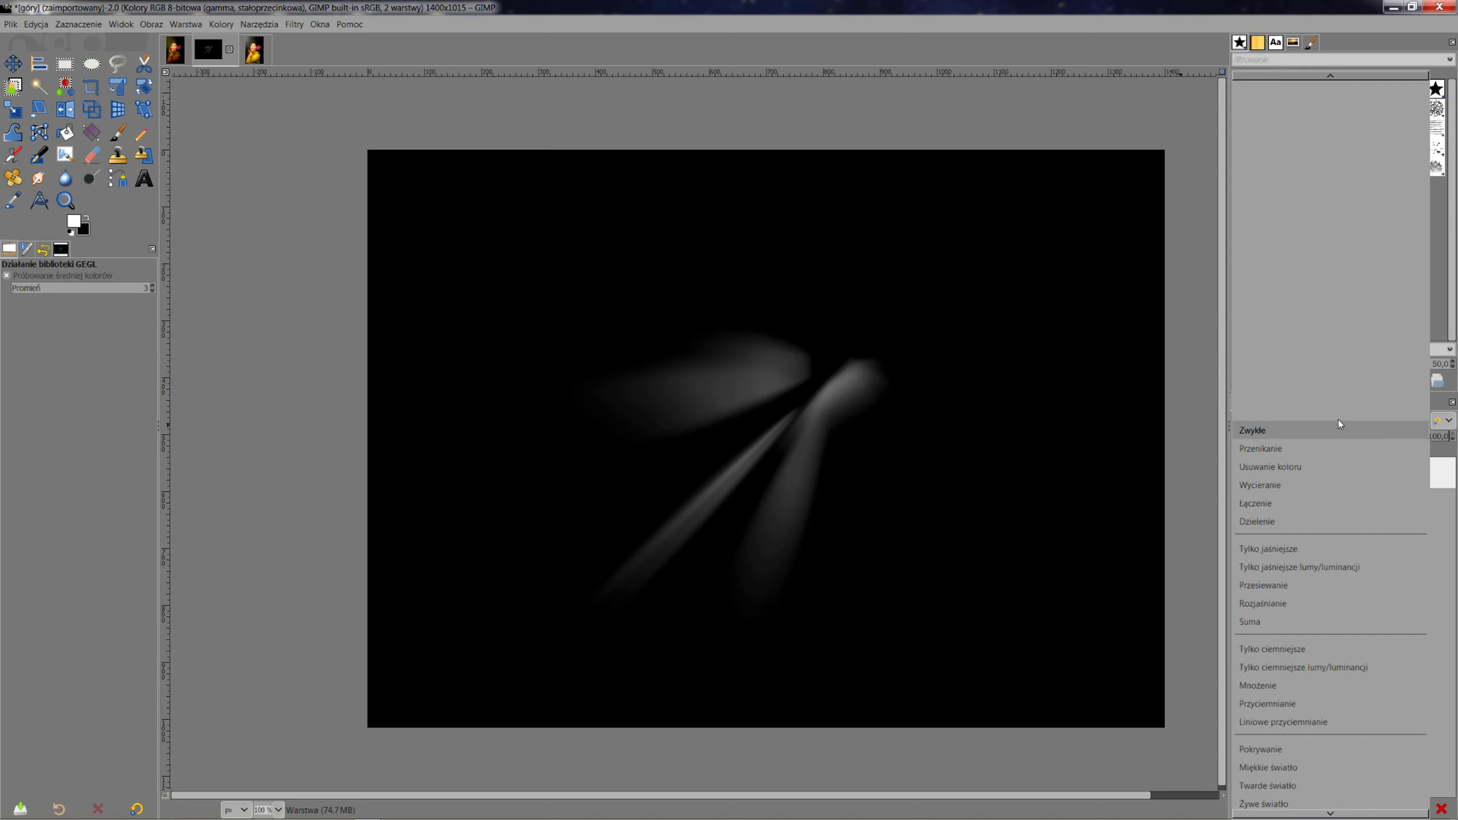
{"action": "left_click", "coordinate": [1255, 623]}
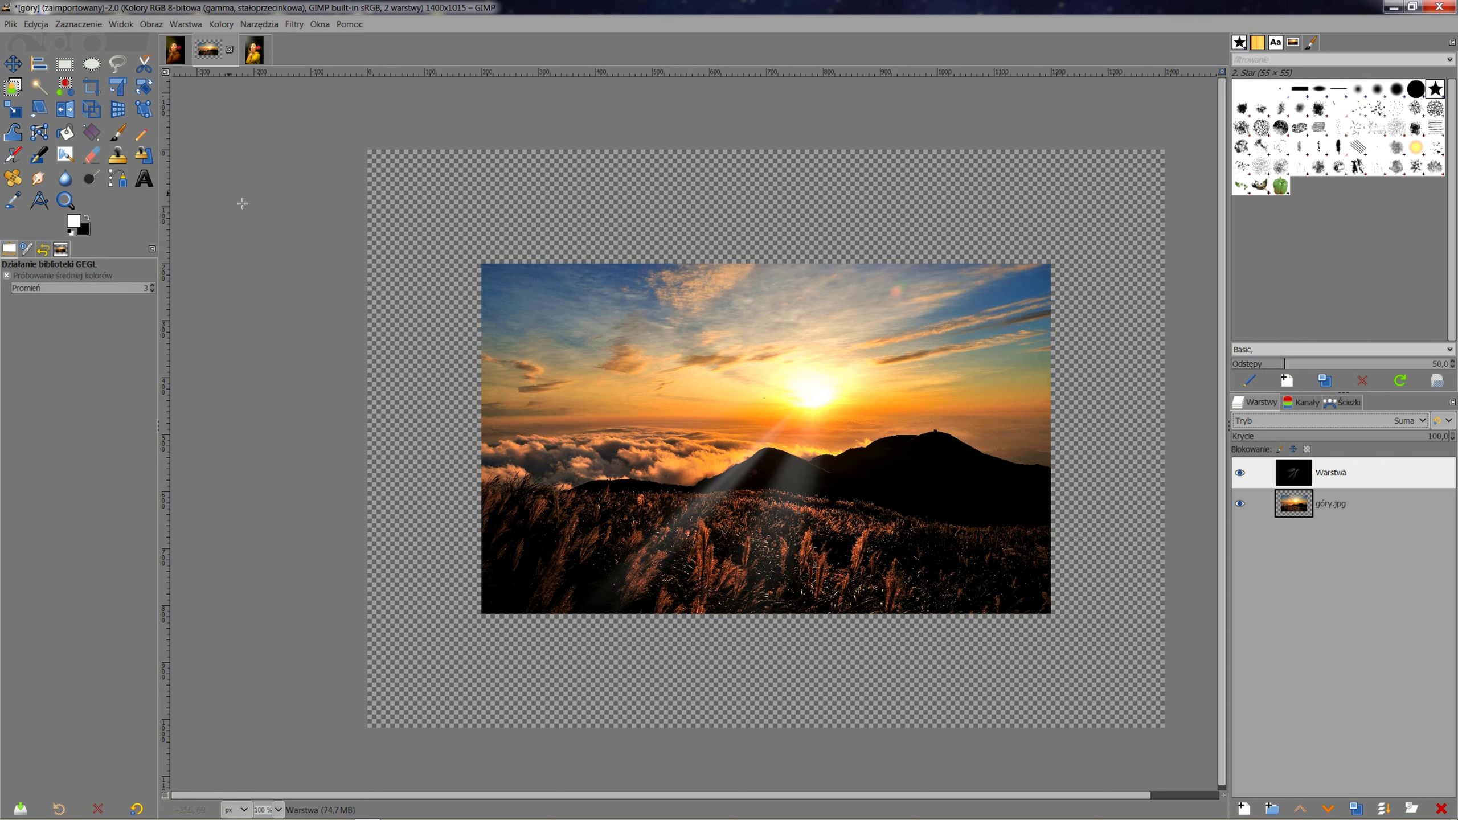
- Scale the light-ray layer down to about 1793x1319
{"action": "left_click", "coordinate": [15, 65]}
{"action": "left_click", "coordinate": [13, 109]}
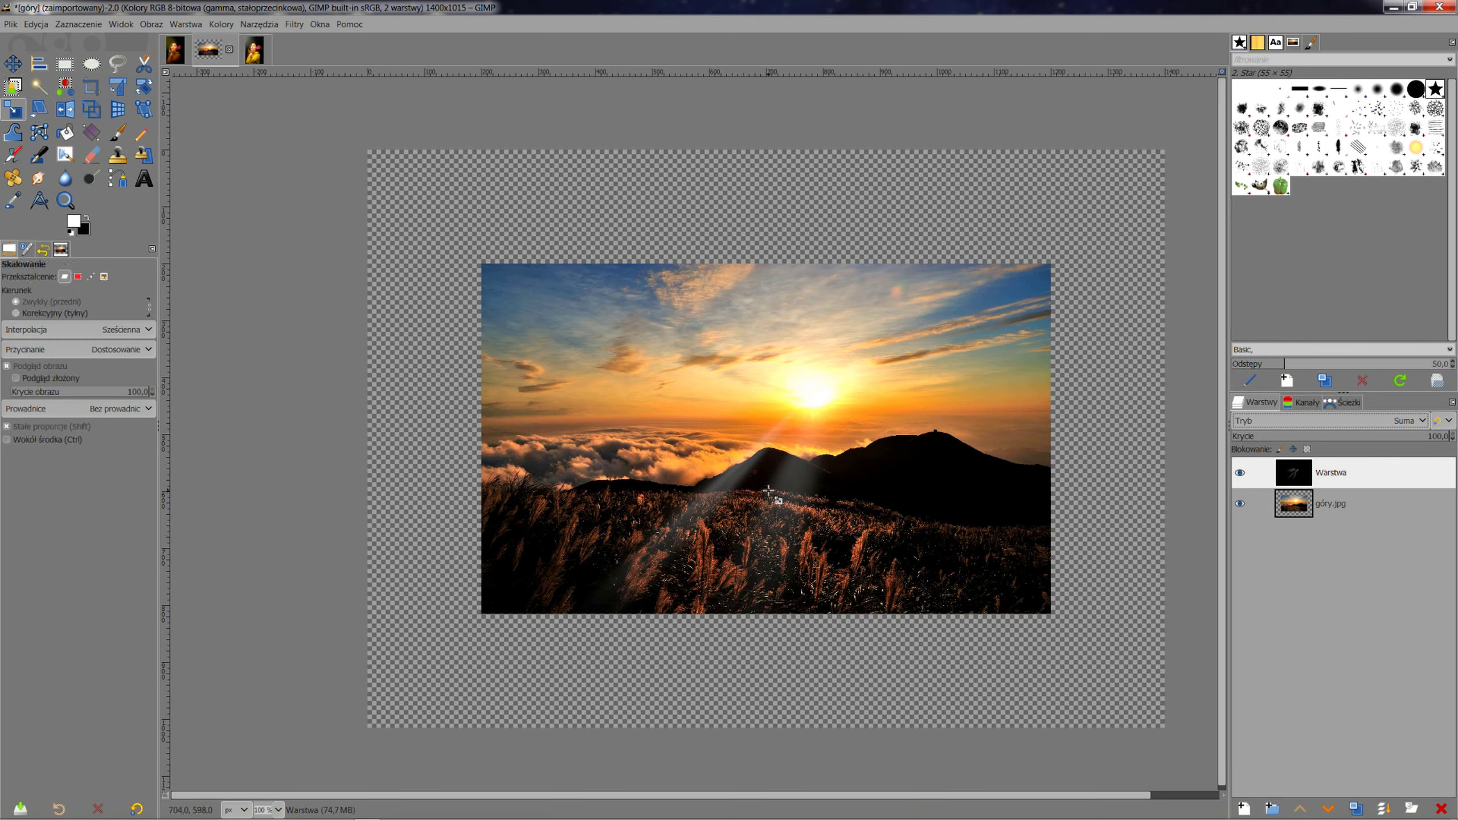
{"action": "left_click", "coordinate": [778, 500]}
{"action": "scroll", "coordinate": [871, 517], "scroll_direction": "down", "scroll_amount": 2, "text": "ctrl"}
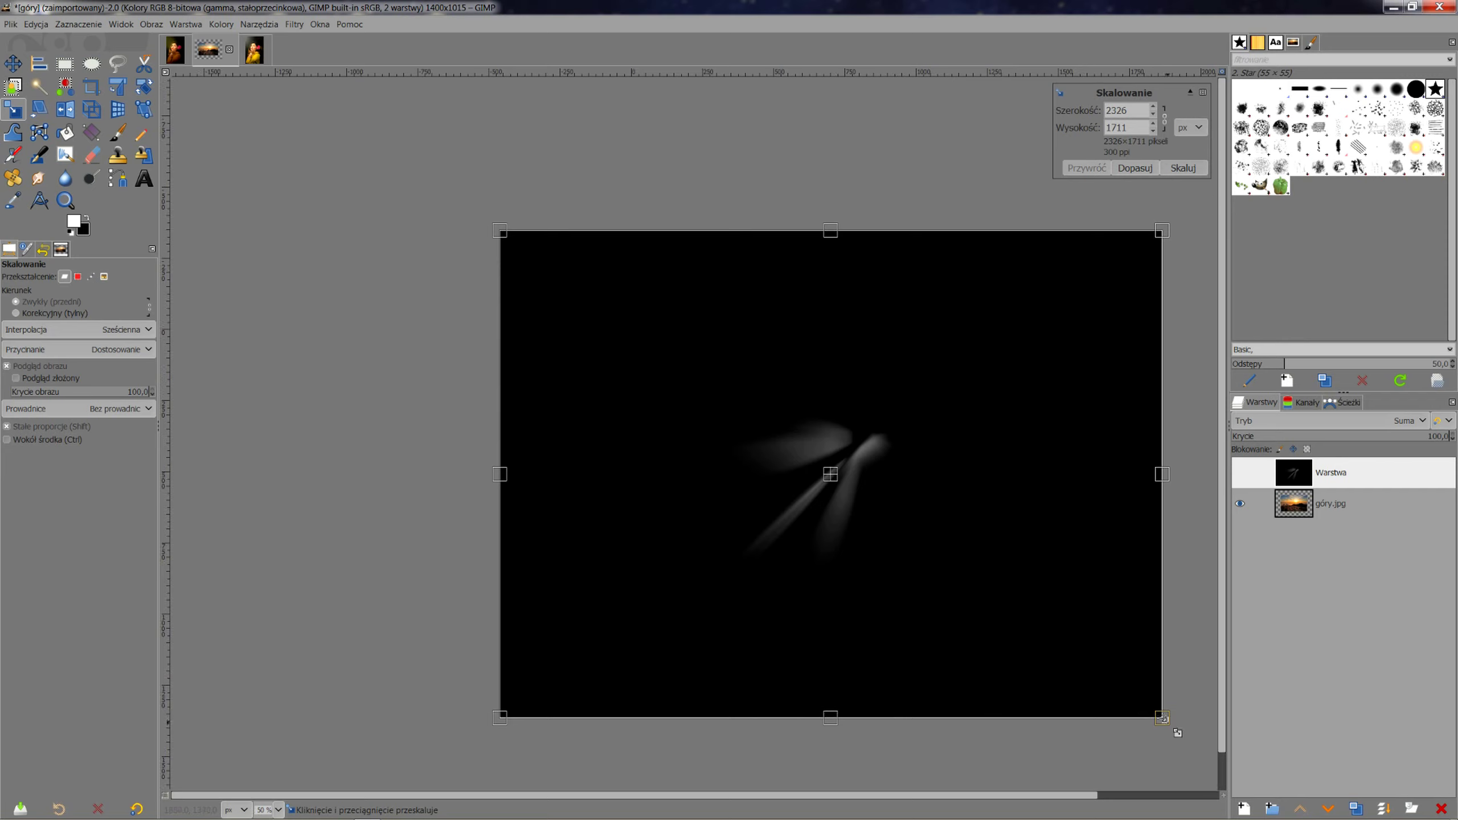
{"action": "mouse_move", "coordinate": [1177, 733]}
{"action": "left_mouse_down"}
{"action": "mouse_move", "coordinate": [1010, 591]}
{"action": "mouse_move", "coordinate": [1021, 614]}
{"action": "left_mouse_up"}
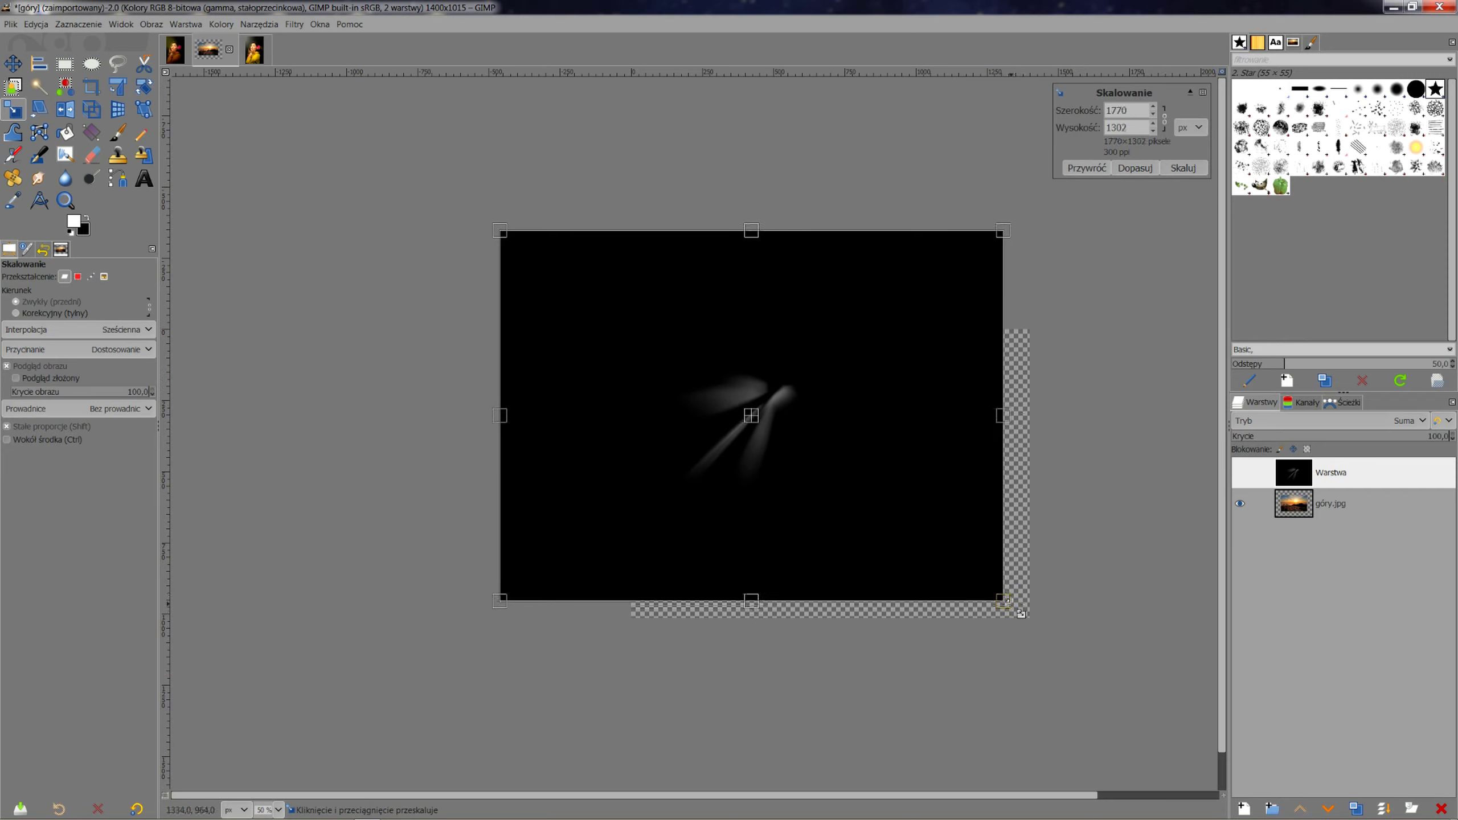
{"action": "left_click_drag", "start_coordinate": [1021, 614], "coordinate": [1027, 620]}
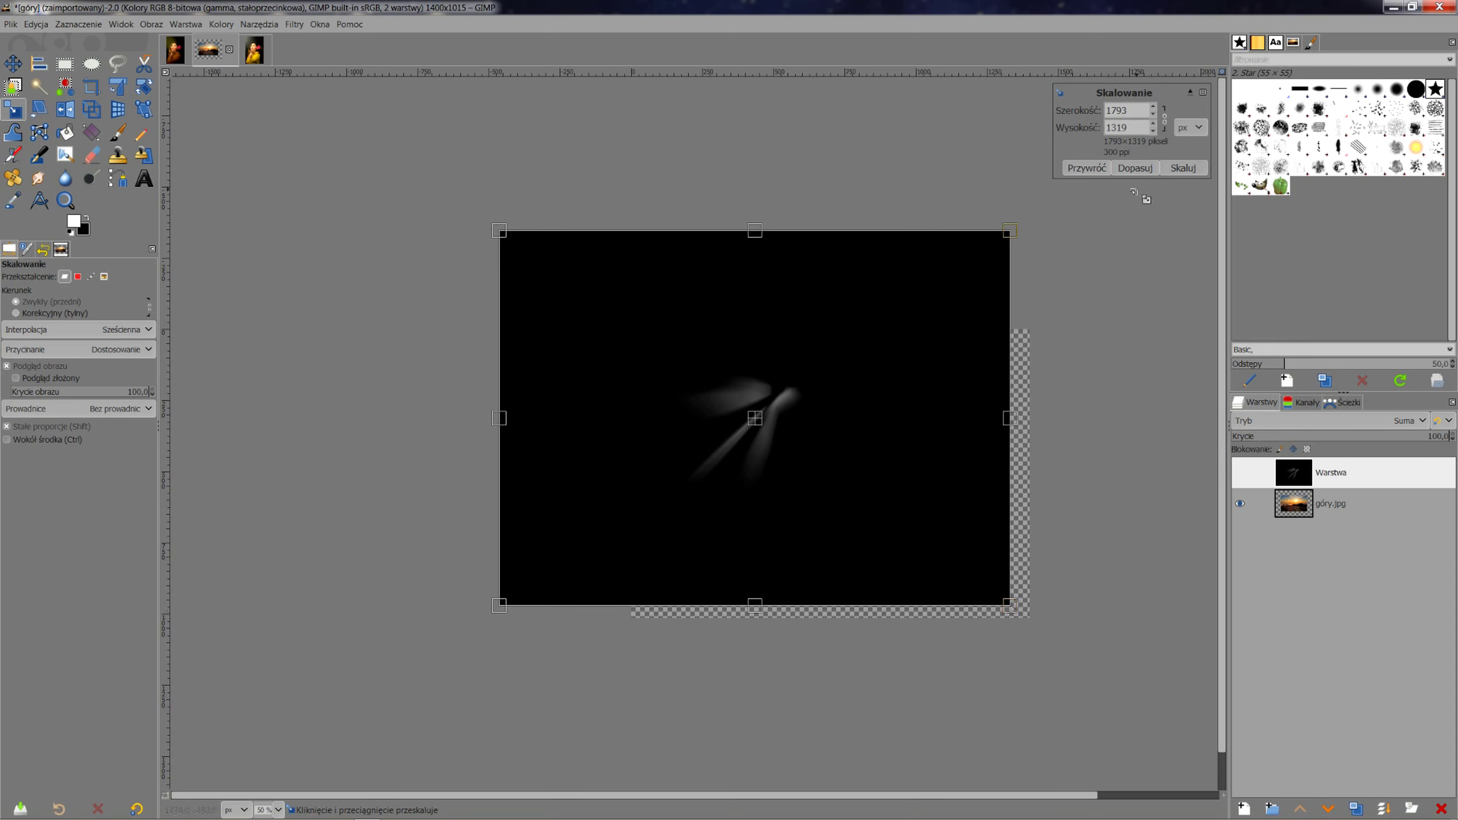
{"action": "left_click", "coordinate": [1182, 168]}
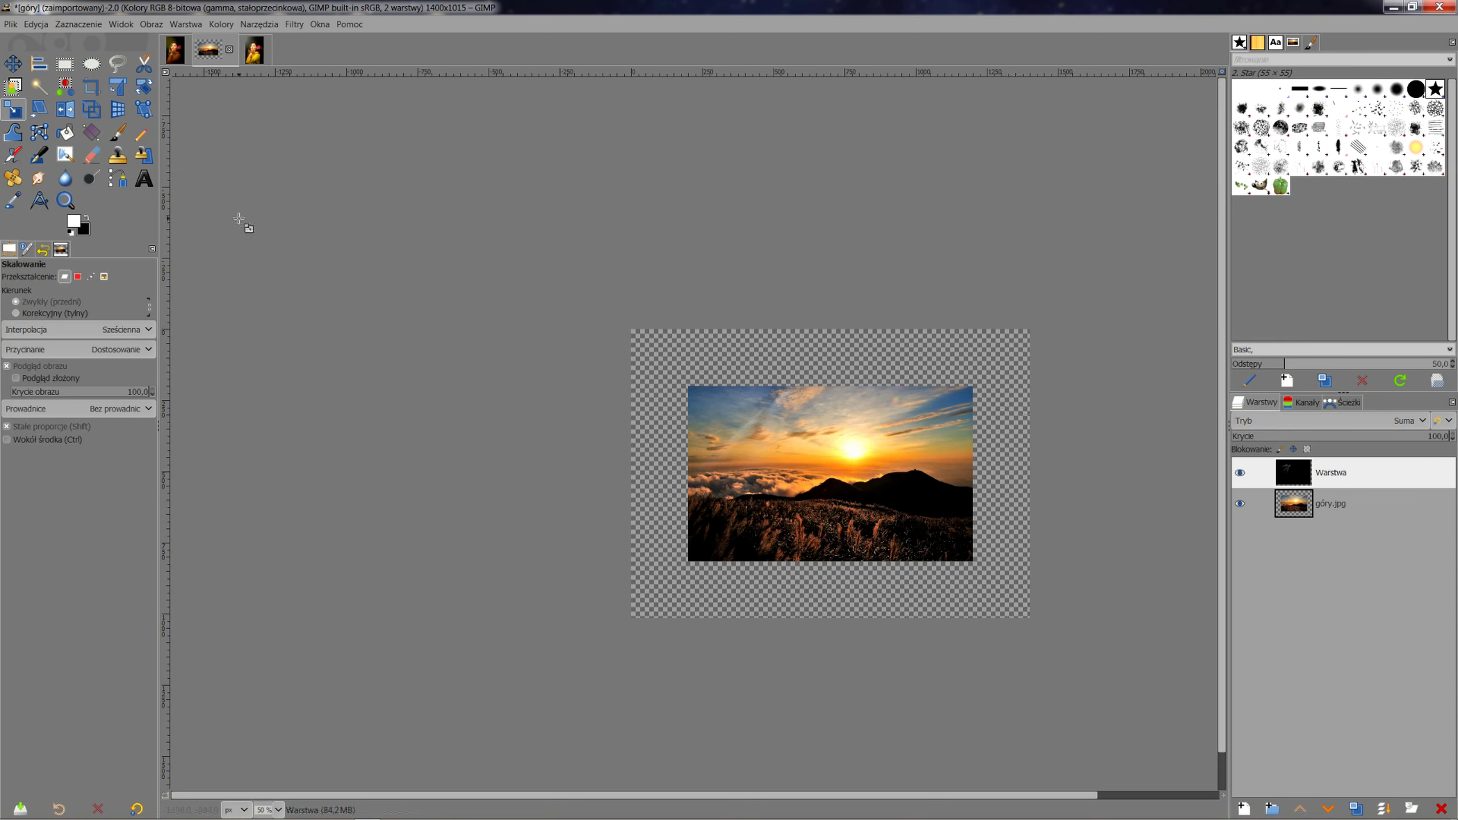
- Move the light-ray layer down-right so the rays beam from the sun onto the mountains
{"action": "left_click", "coordinate": [12, 64]}
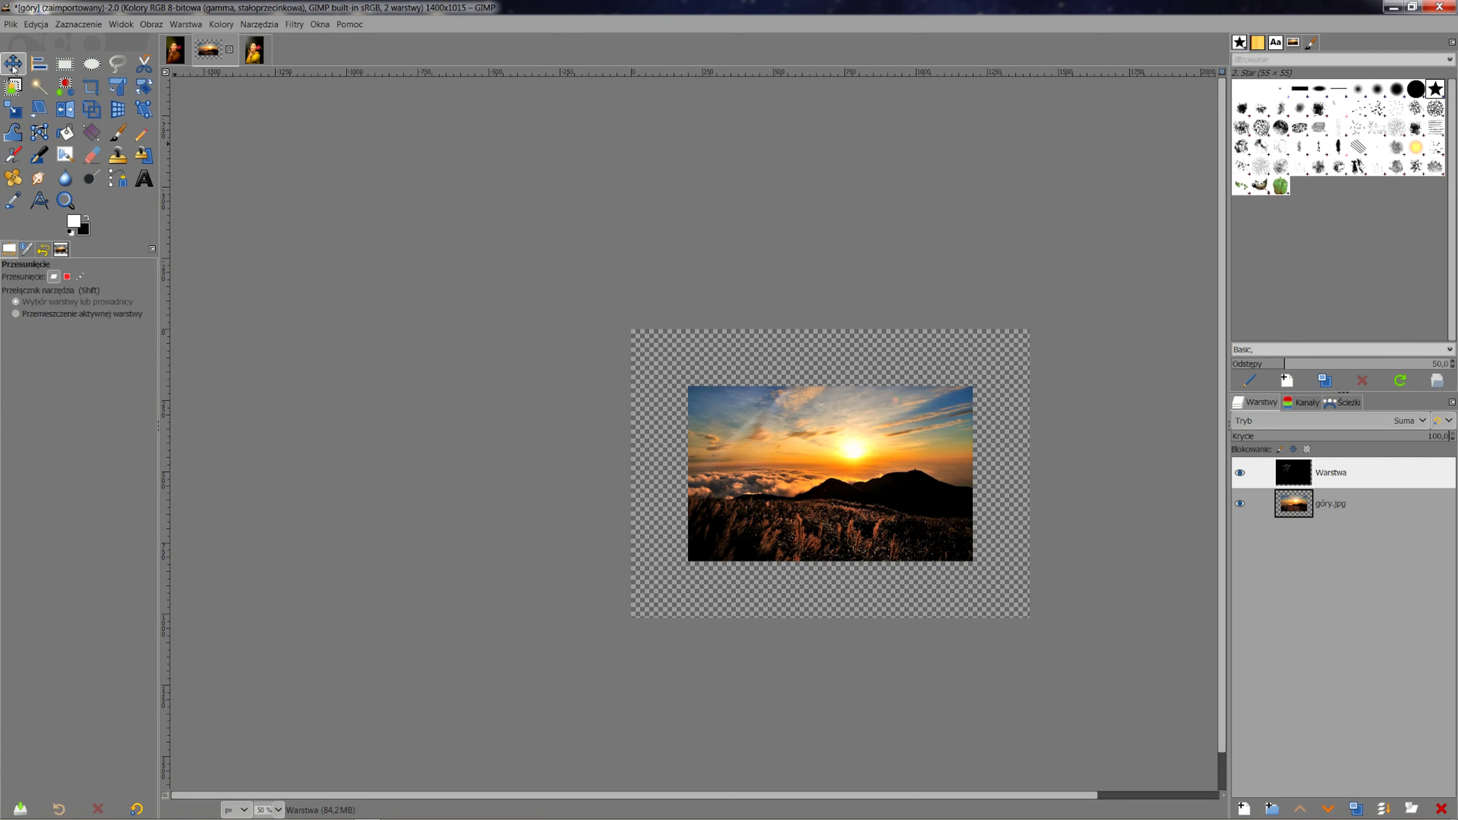
{"action": "scroll", "coordinate": [801, 431], "scroll_direction": "up", "scroll_amount": 3}
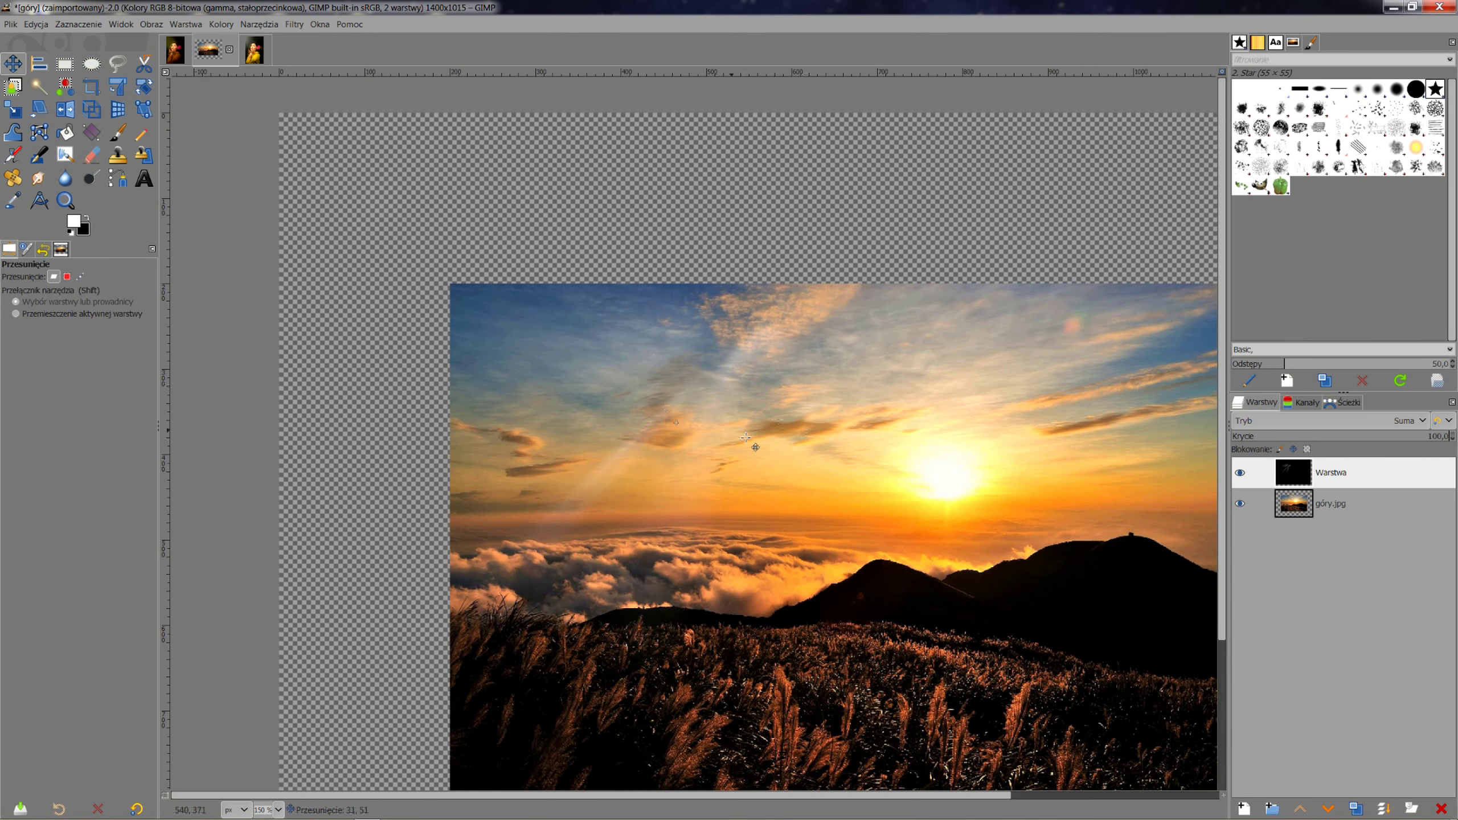
{"action": "left_click_drag", "start_coordinate": [745, 438], "coordinate": [951, 567]}
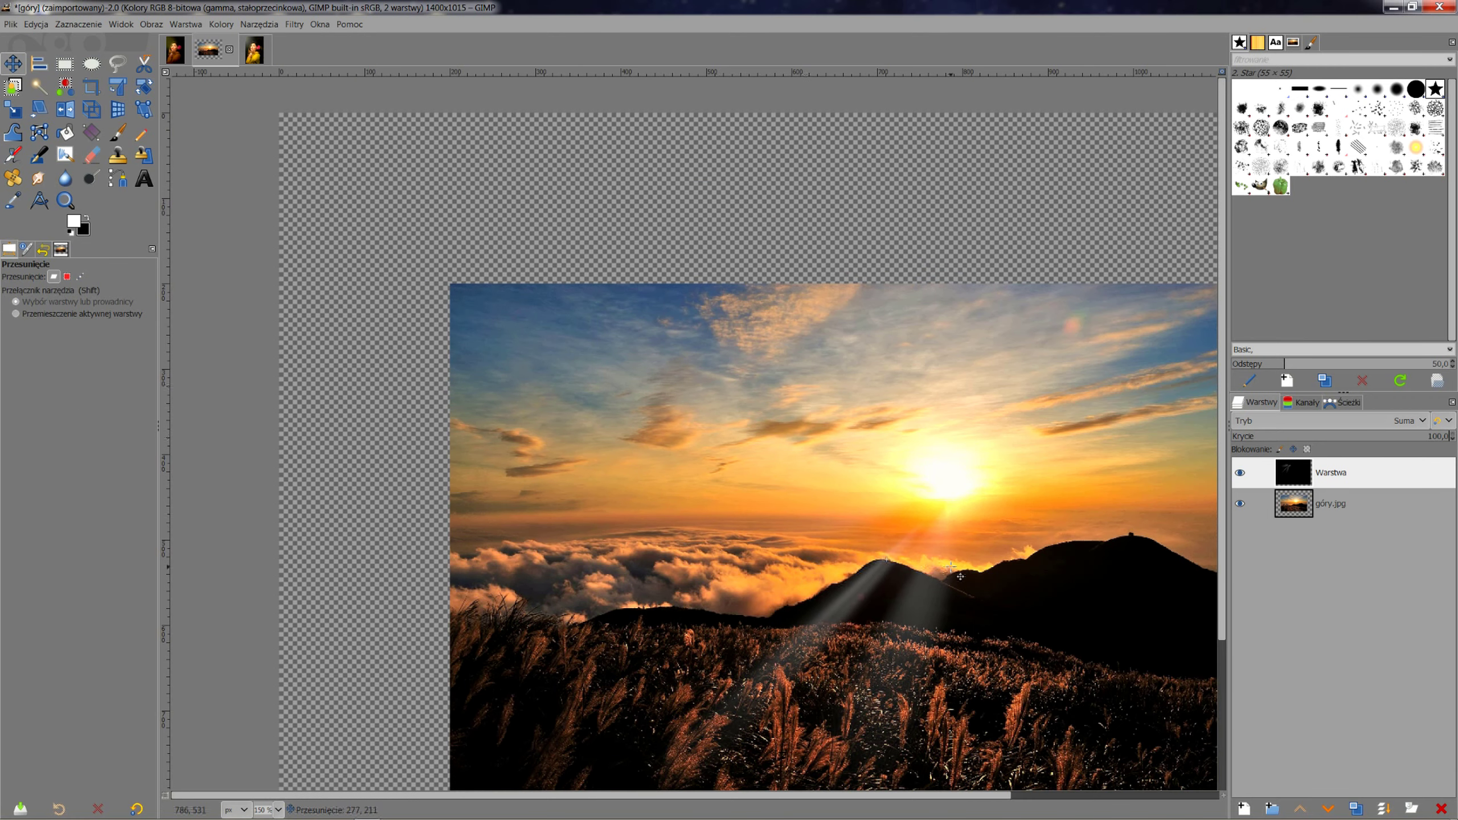
{"action": "mouse_move", "coordinate": [951, 567]}
{"action": "left_mouse_down"}
{"action": "mouse_move", "coordinate": [977, 600]}
{"action": "mouse_move", "coordinate": [979, 520]}
{"action": "left_mouse_up"}
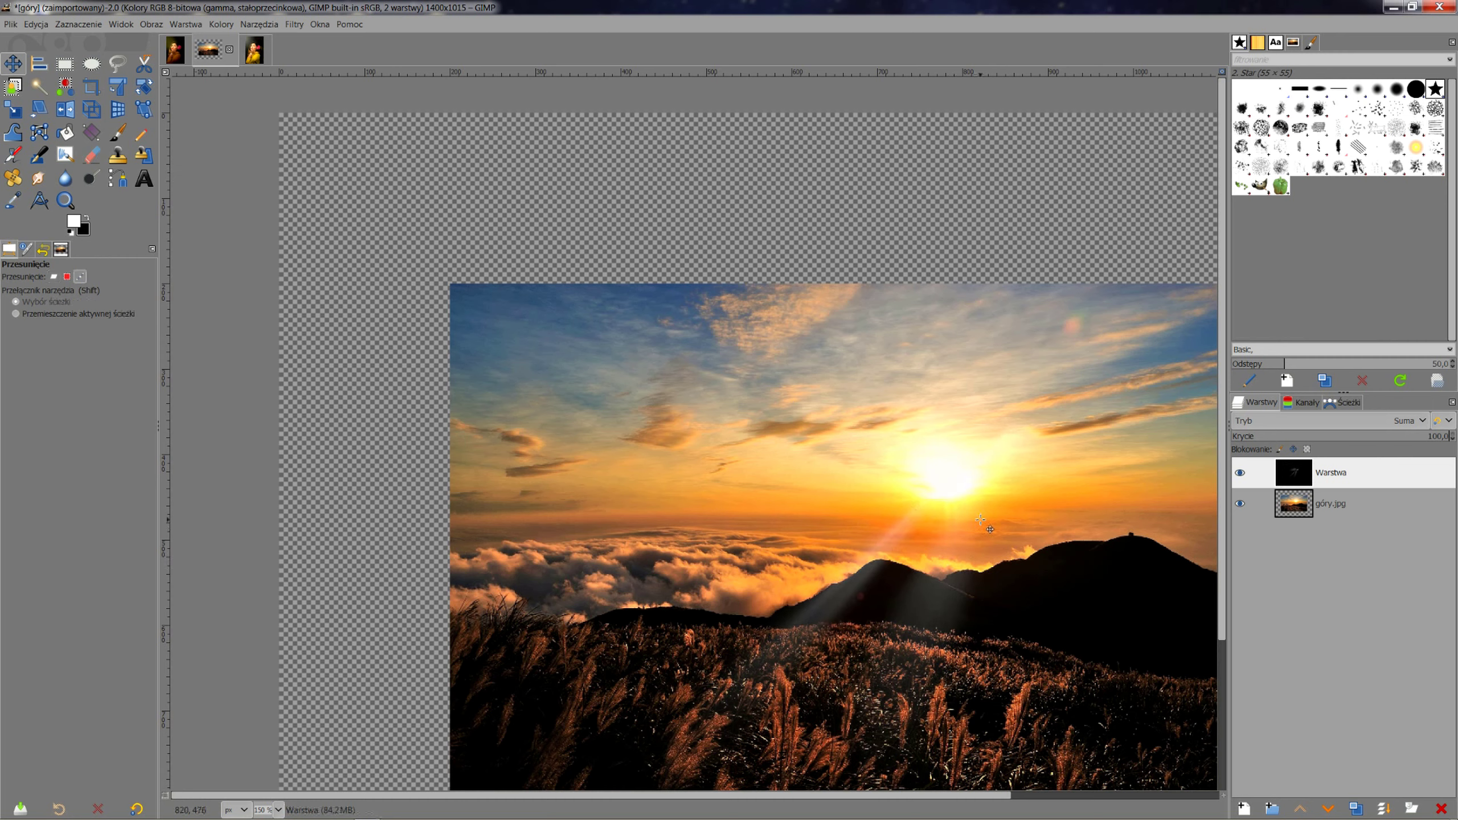
{"action": "scroll", "coordinate": [898, 461], "scroll_direction": "down", "scroll_amount": 3}
{"action": "scroll", "coordinate": [898, 461], "scroll_direction": "right", "scroll_amount": 3}
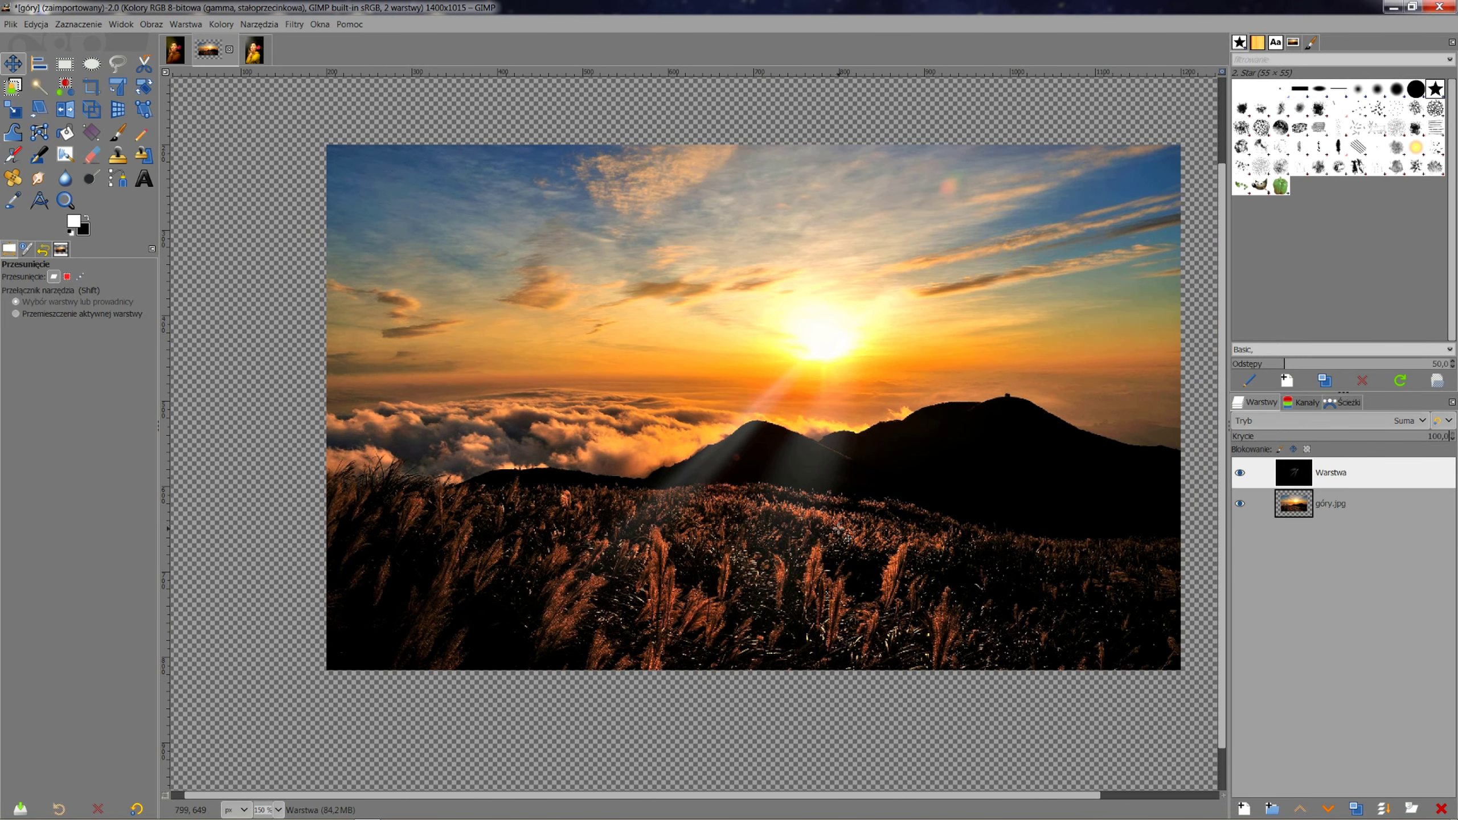
{"action": "scroll", "coordinate": [863, 468], "scroll_direction": "down", "scroll_amount": 1}
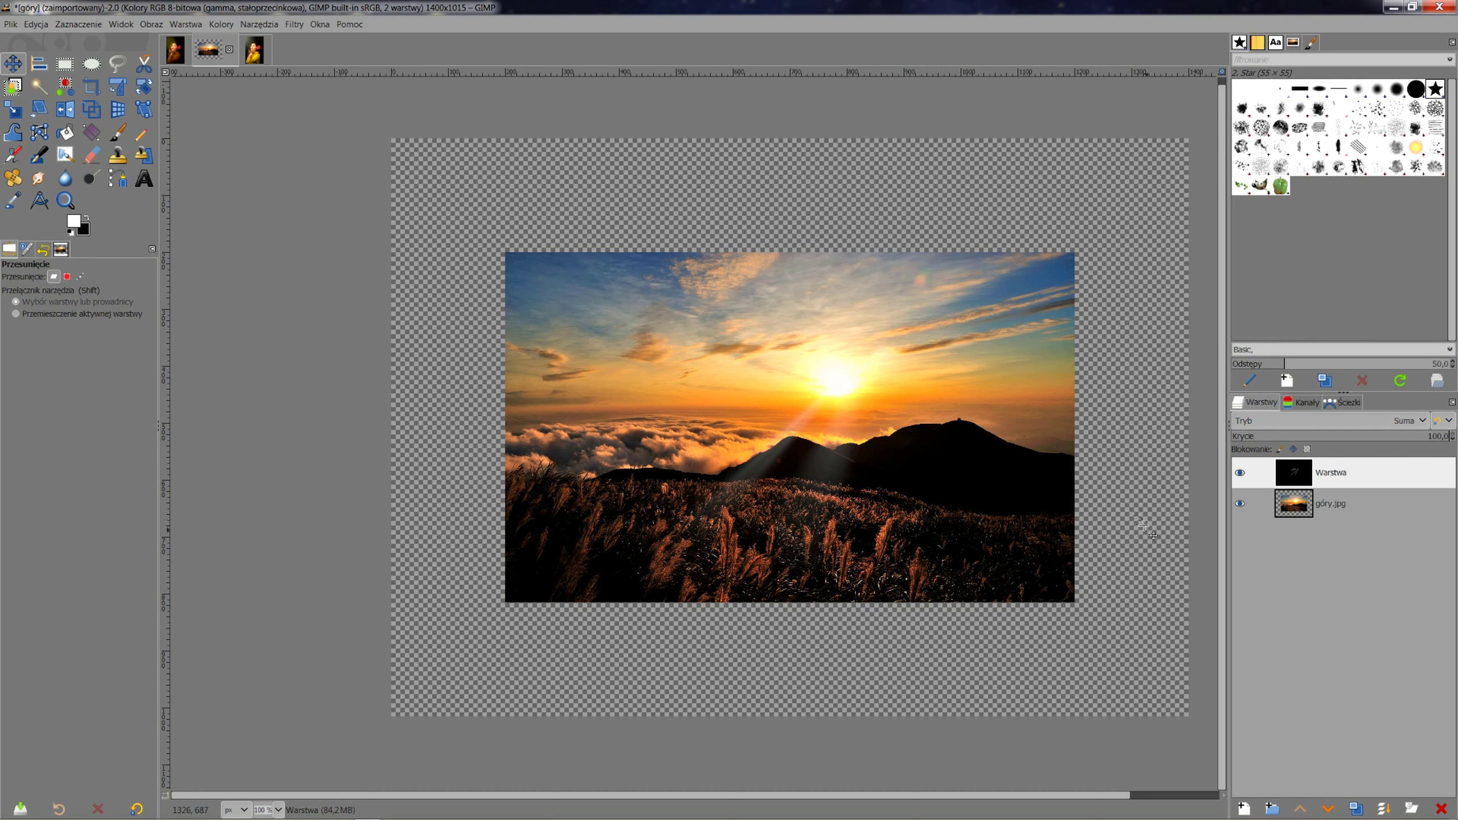
- Duplicate the light-ray layer and set both the copy and the original to Screen blending
{"action": "right_click", "coordinate": [1378, 489]}
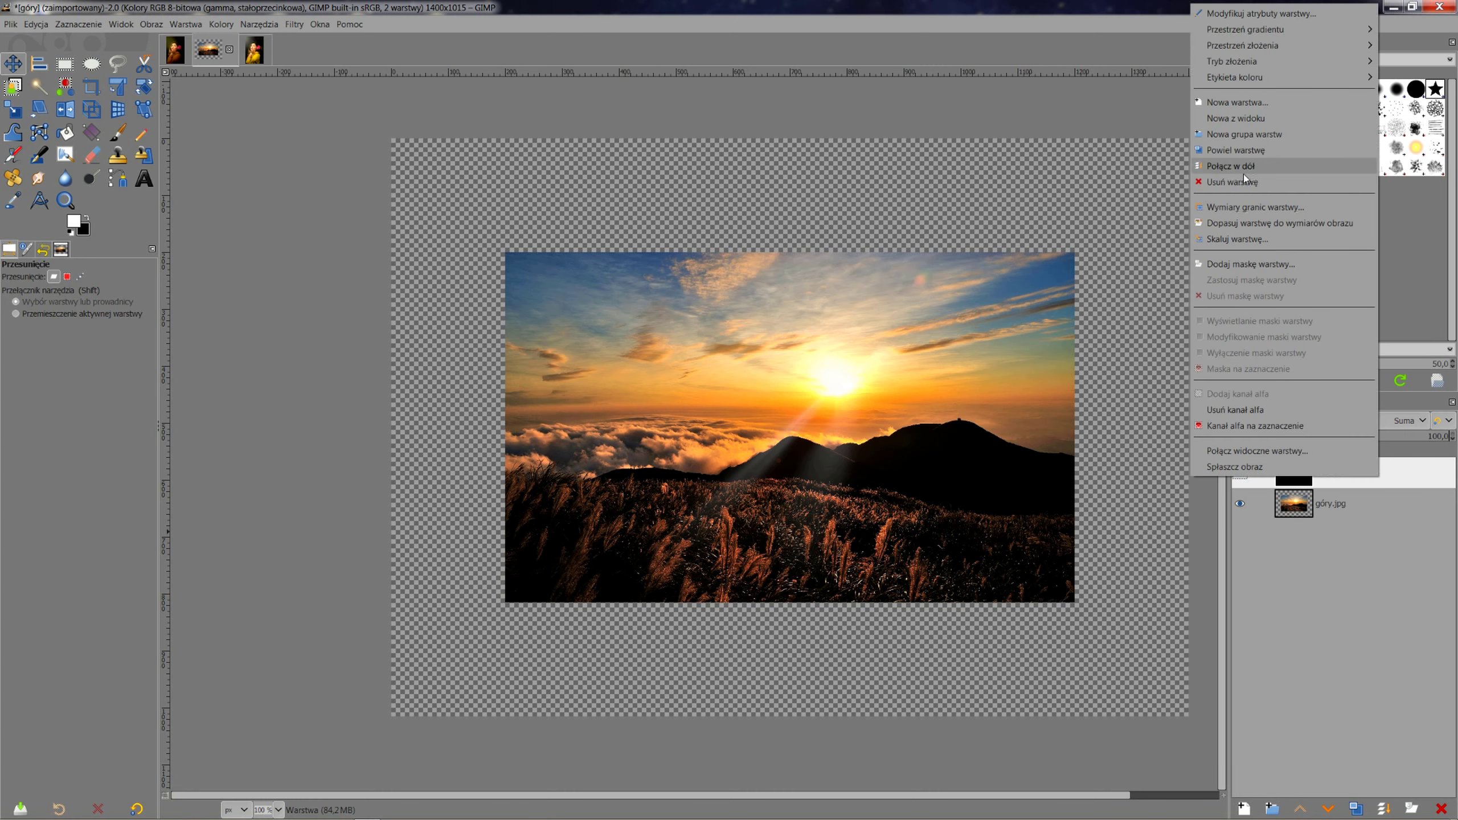
{"action": "left_click", "coordinate": [1240, 150]}
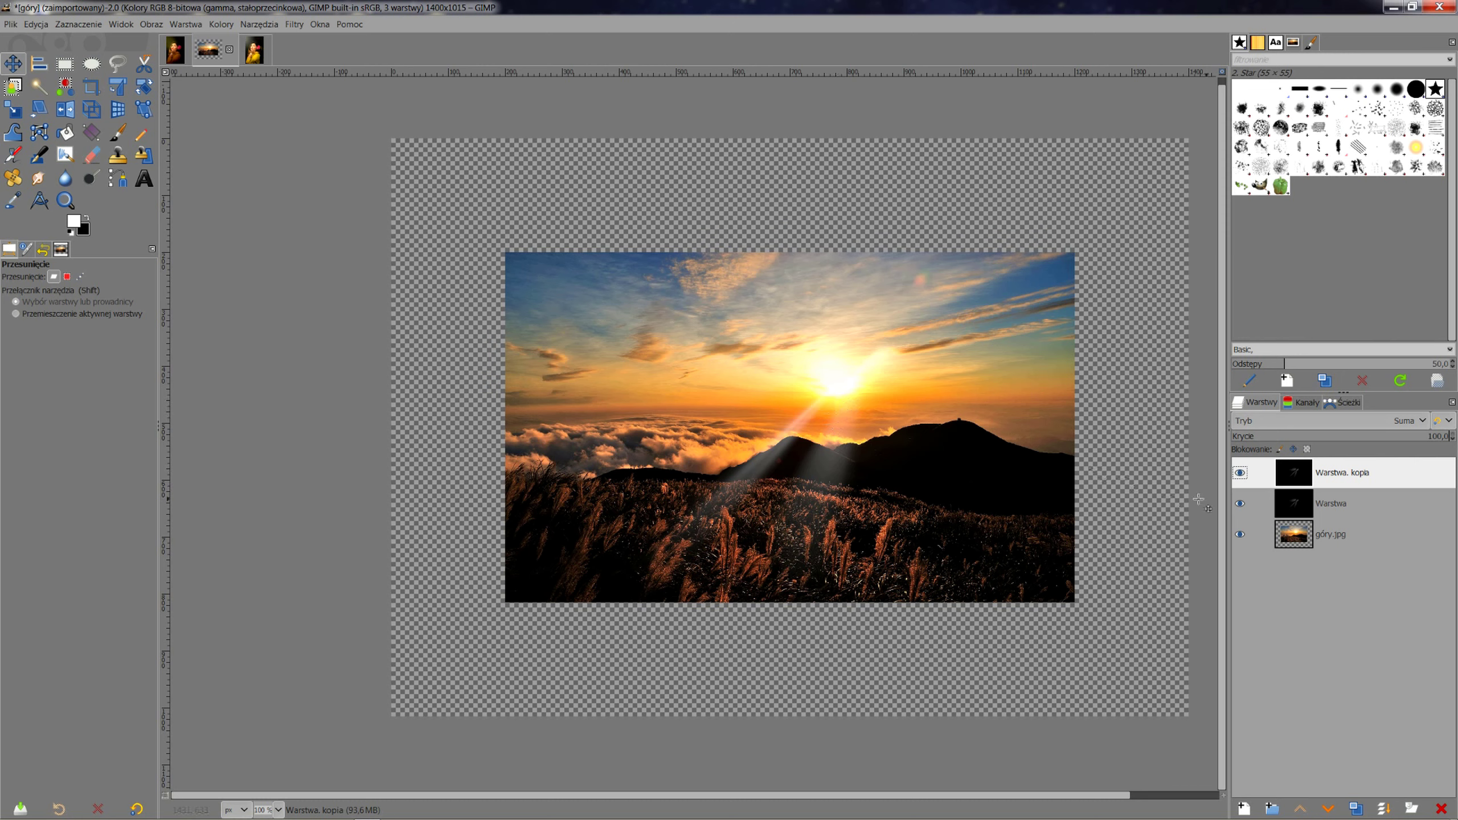
{"action": "left_click", "coordinate": [1370, 419]}
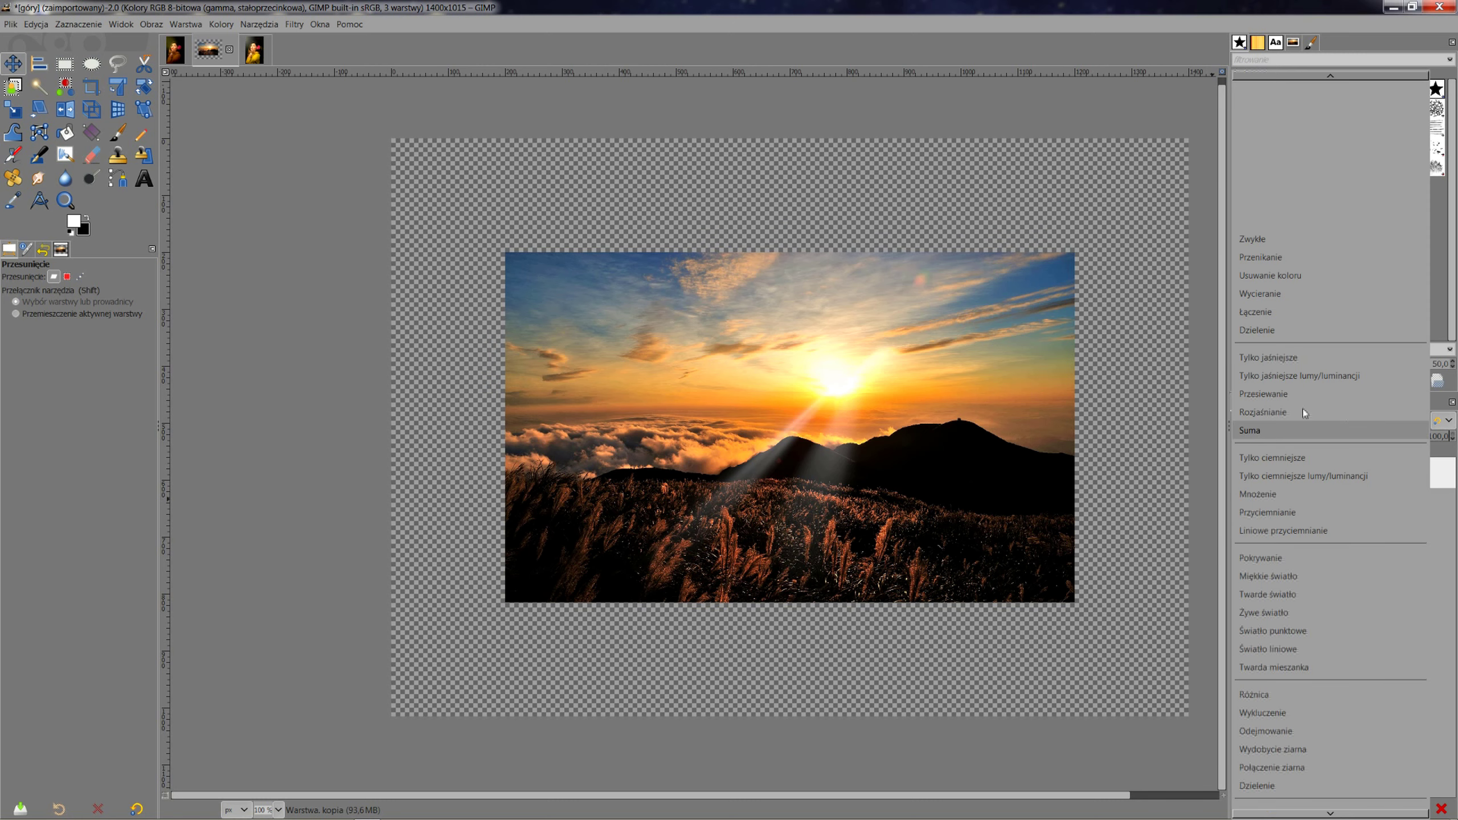
{"action": "left_click", "coordinate": [1267, 396]}
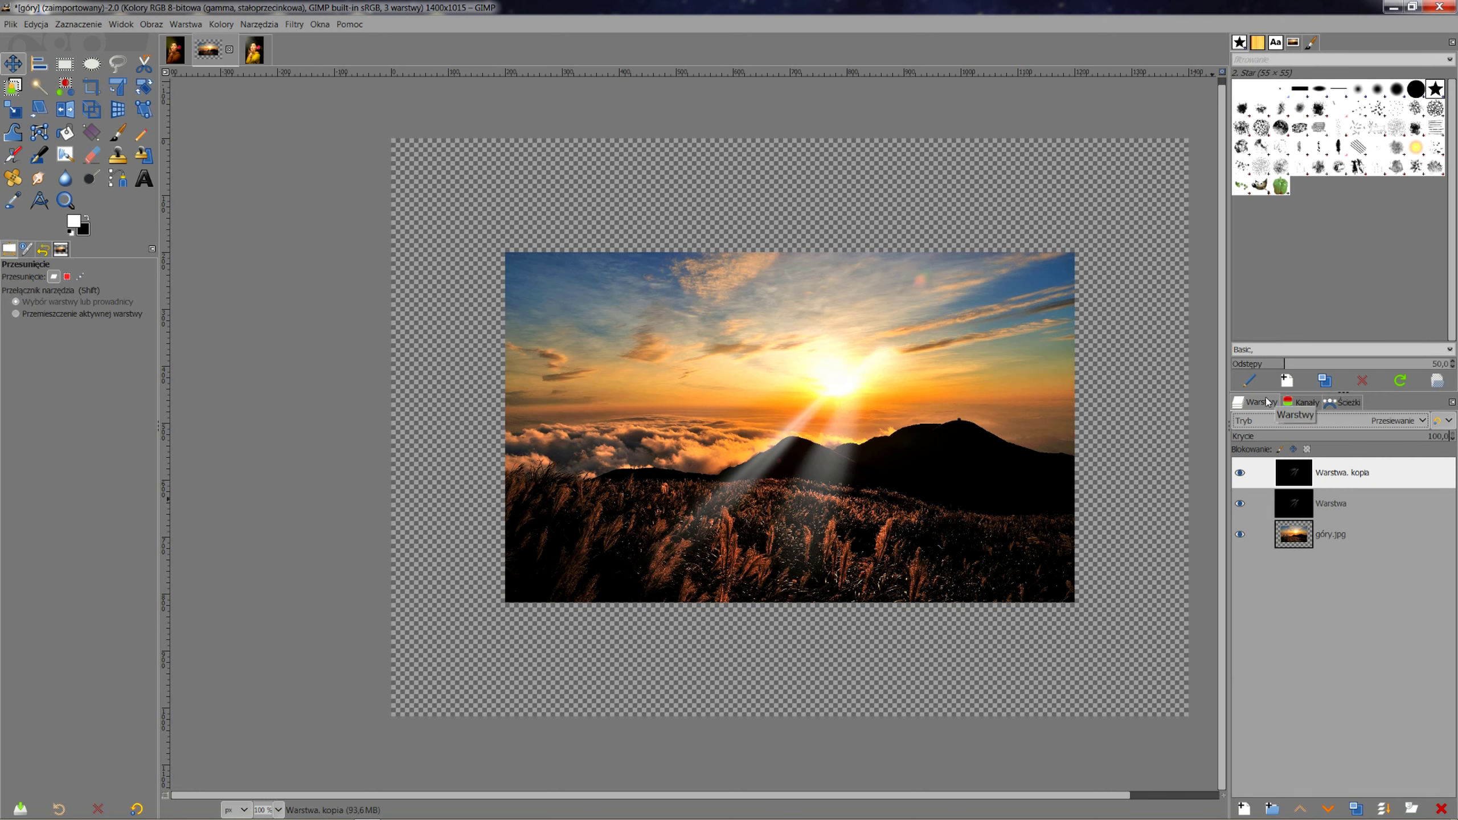
{"action": "left_click", "coordinate": [1366, 504]}
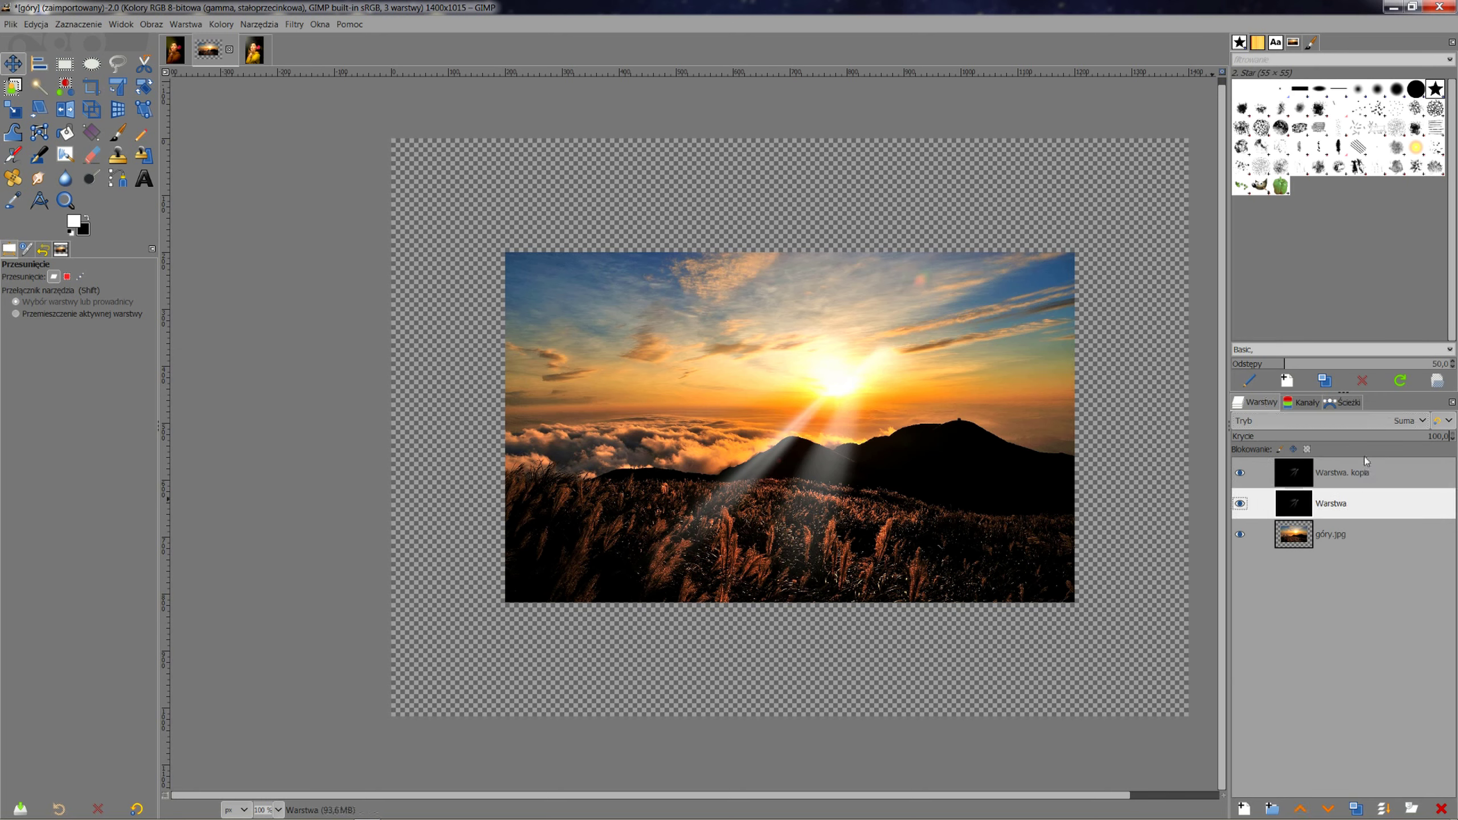
{"action": "left_click", "coordinate": [1365, 421]}
{"action": "left_click", "coordinate": [1277, 396]}
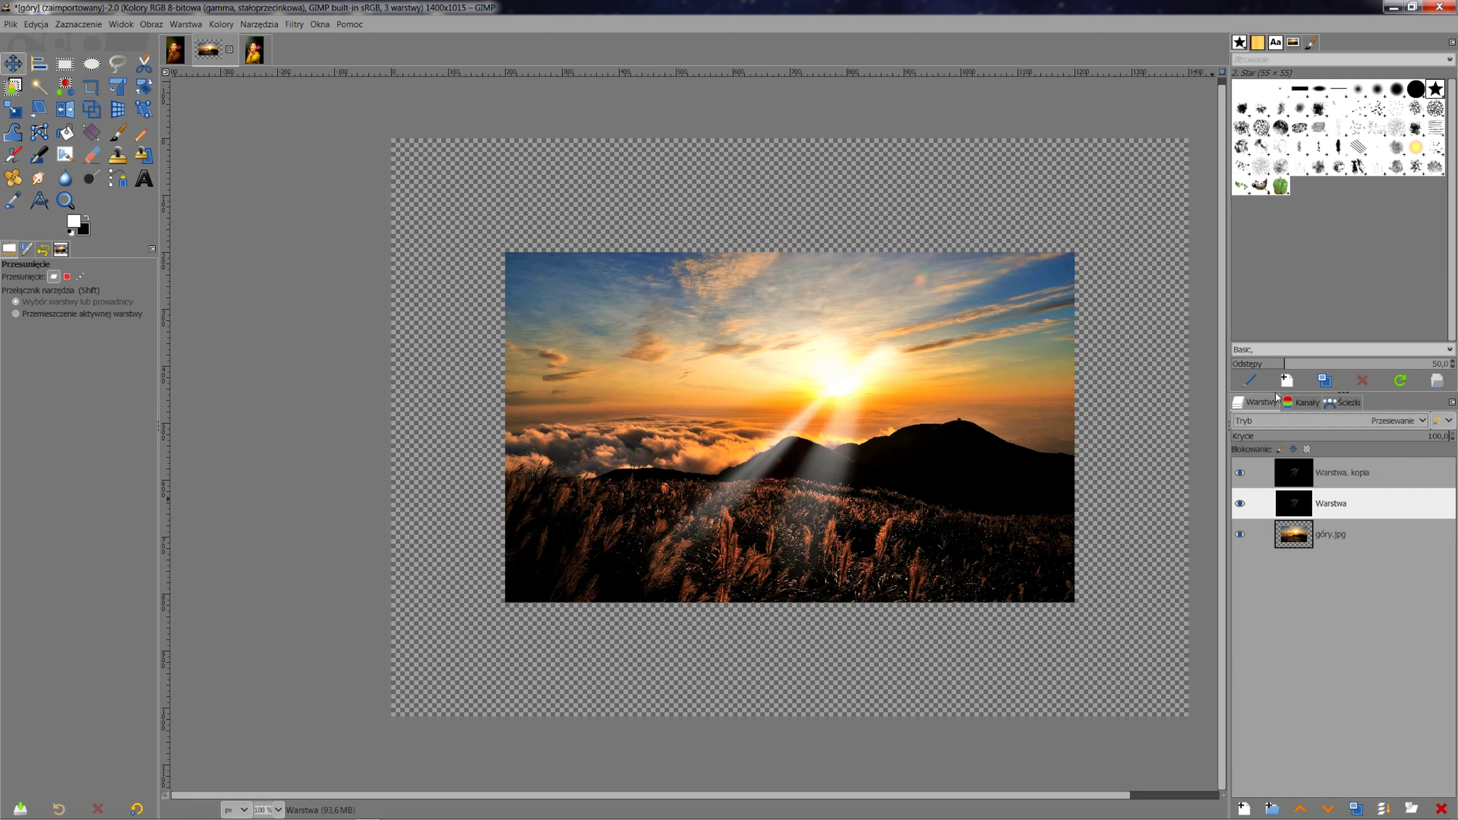
- Lower the Warstwa. kopia layer's opacity to about 61.4
{"action": "left_click", "coordinate": [1378, 468]}
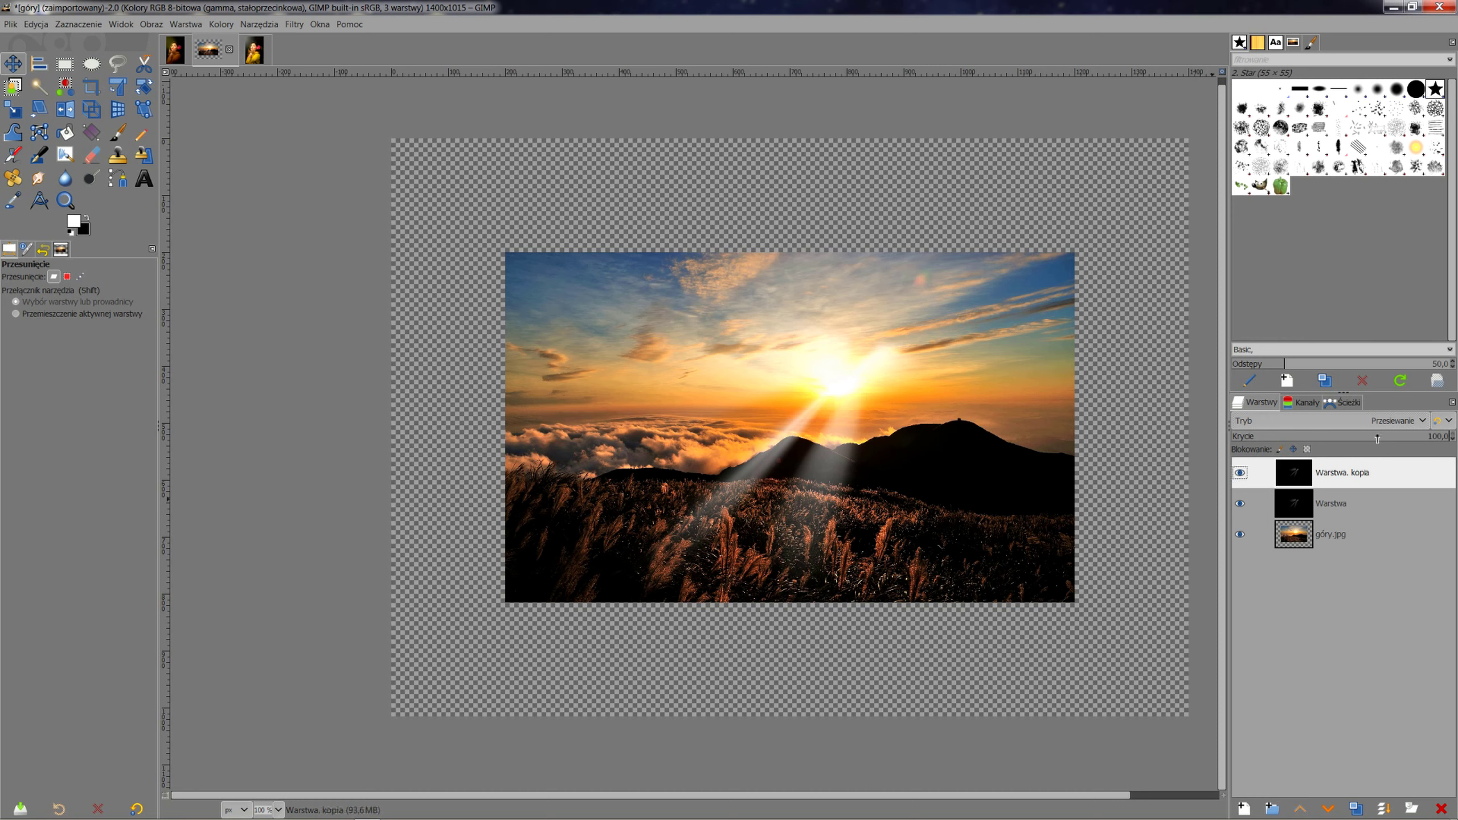
{"action": "left_click", "coordinate": [1378, 436]}
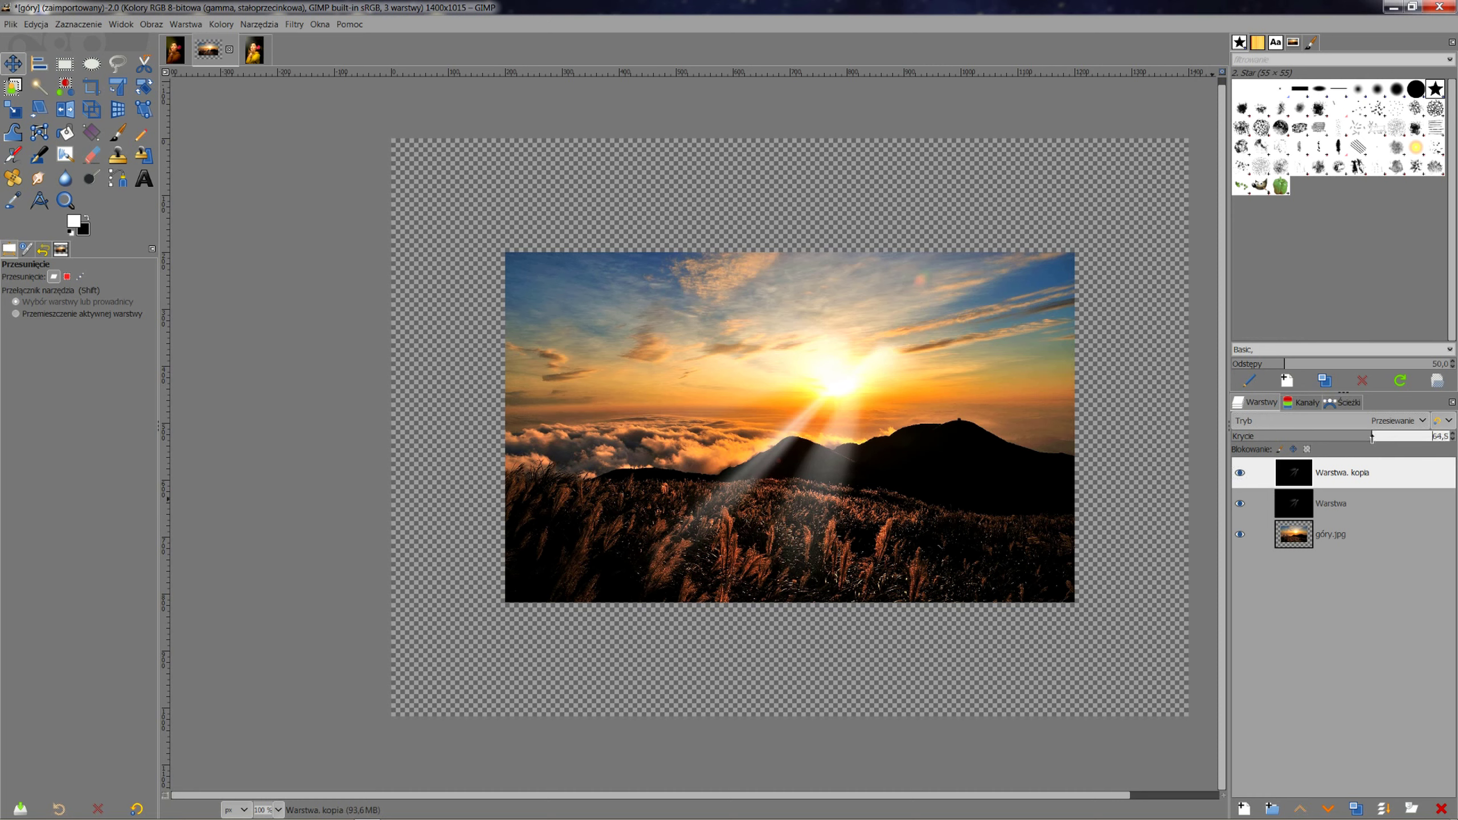
{"action": "left_click", "coordinate": [1372, 437]}
{"action": "left_click_drag", "start_coordinate": [1371, 438], "coordinate": [1369, 438]}
- Open Colorize (Barwienie) on the ray copy layer and pick a golden orange tint colour
{"action": "left_click", "coordinate": [221, 24]}
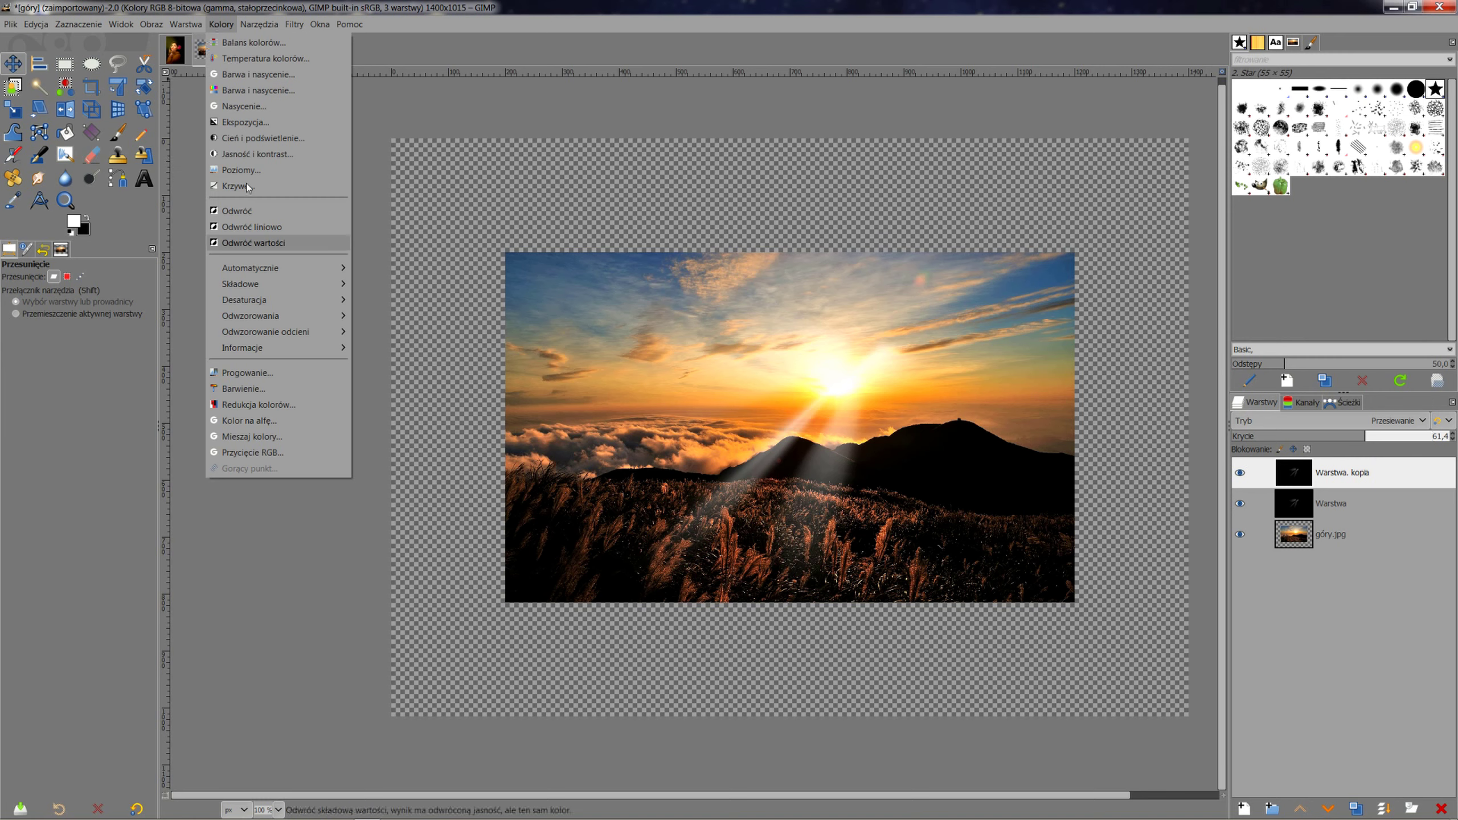
{"action": "left_click", "coordinate": [255, 390]}
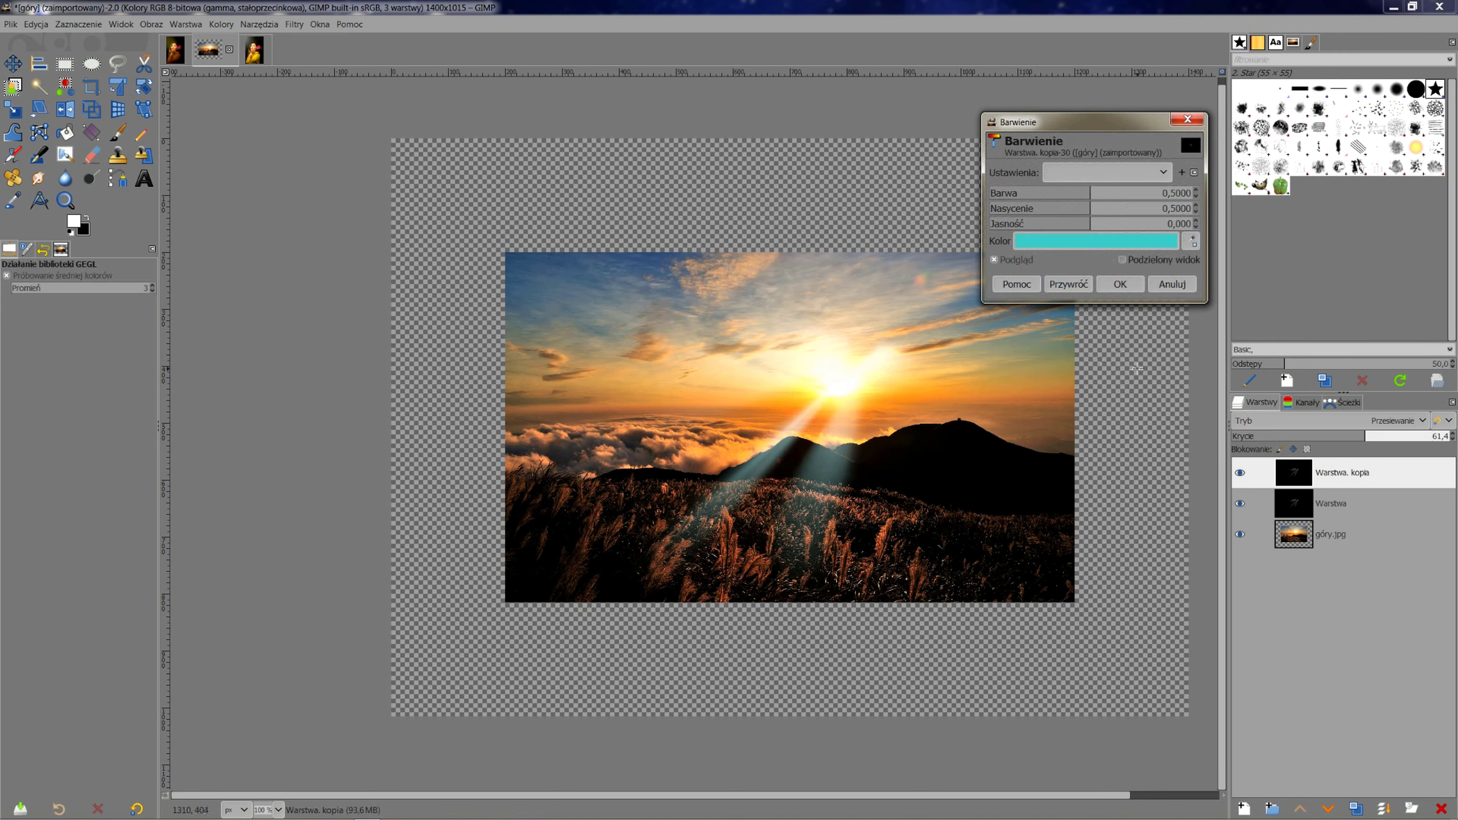
{"action": "left_click", "coordinate": [1107, 242]}
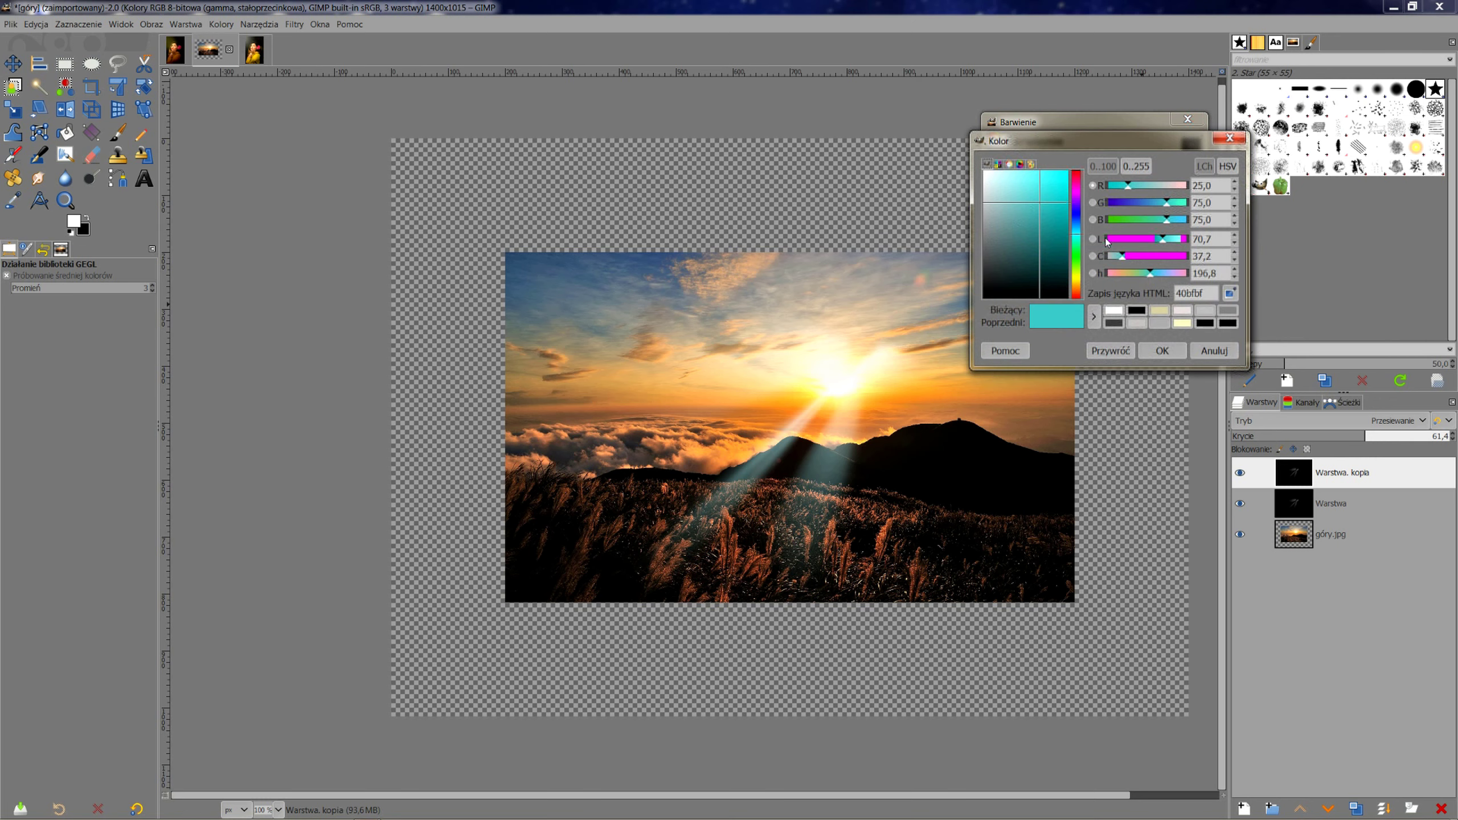
{"action": "left_click", "coordinate": [1077, 290]}
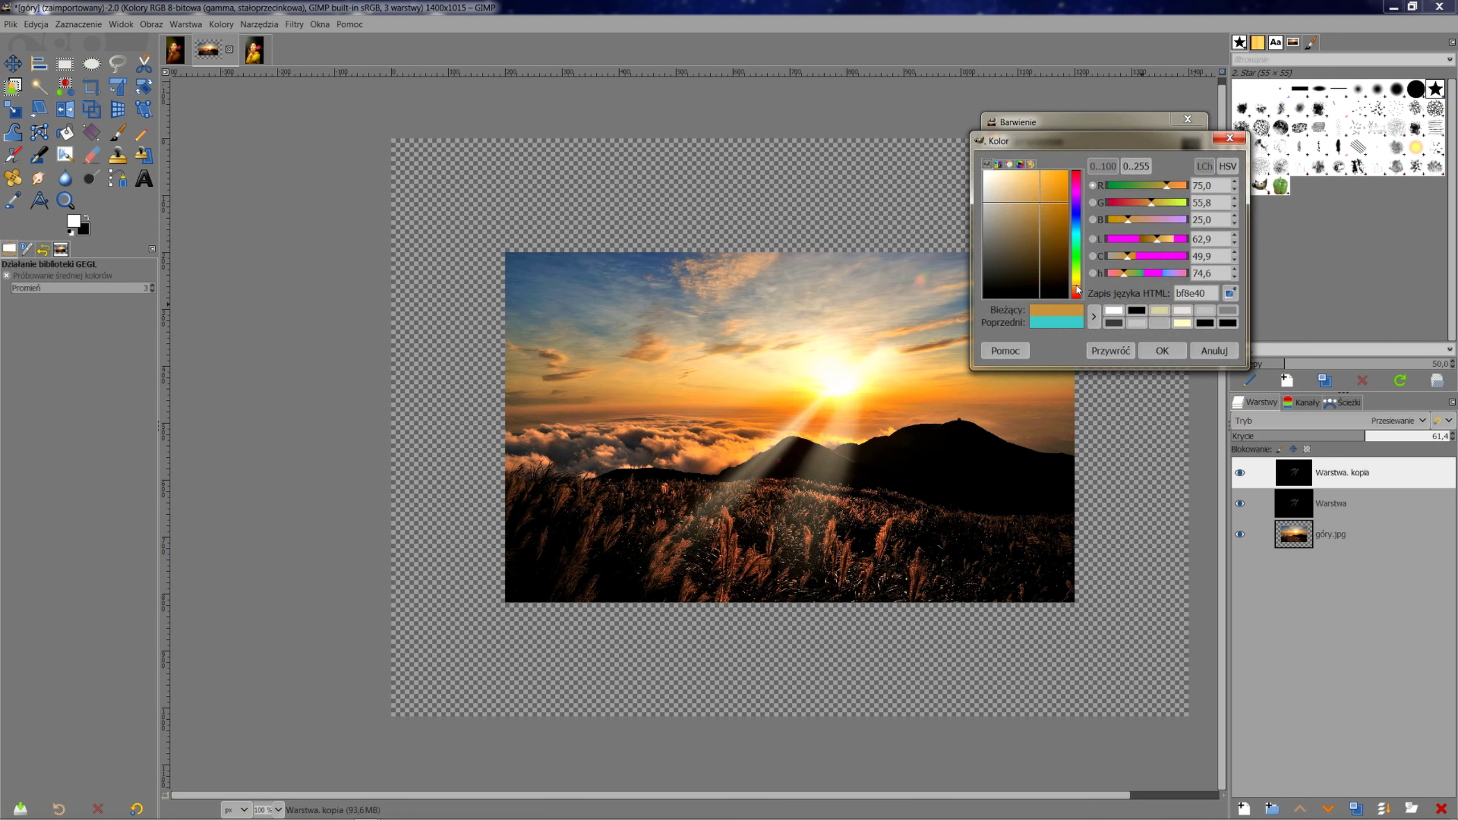
{"action": "left_click_drag", "start_coordinate": [1077, 289], "coordinate": [1078, 288]}
{"action": "left_click", "coordinate": [1055, 187]}
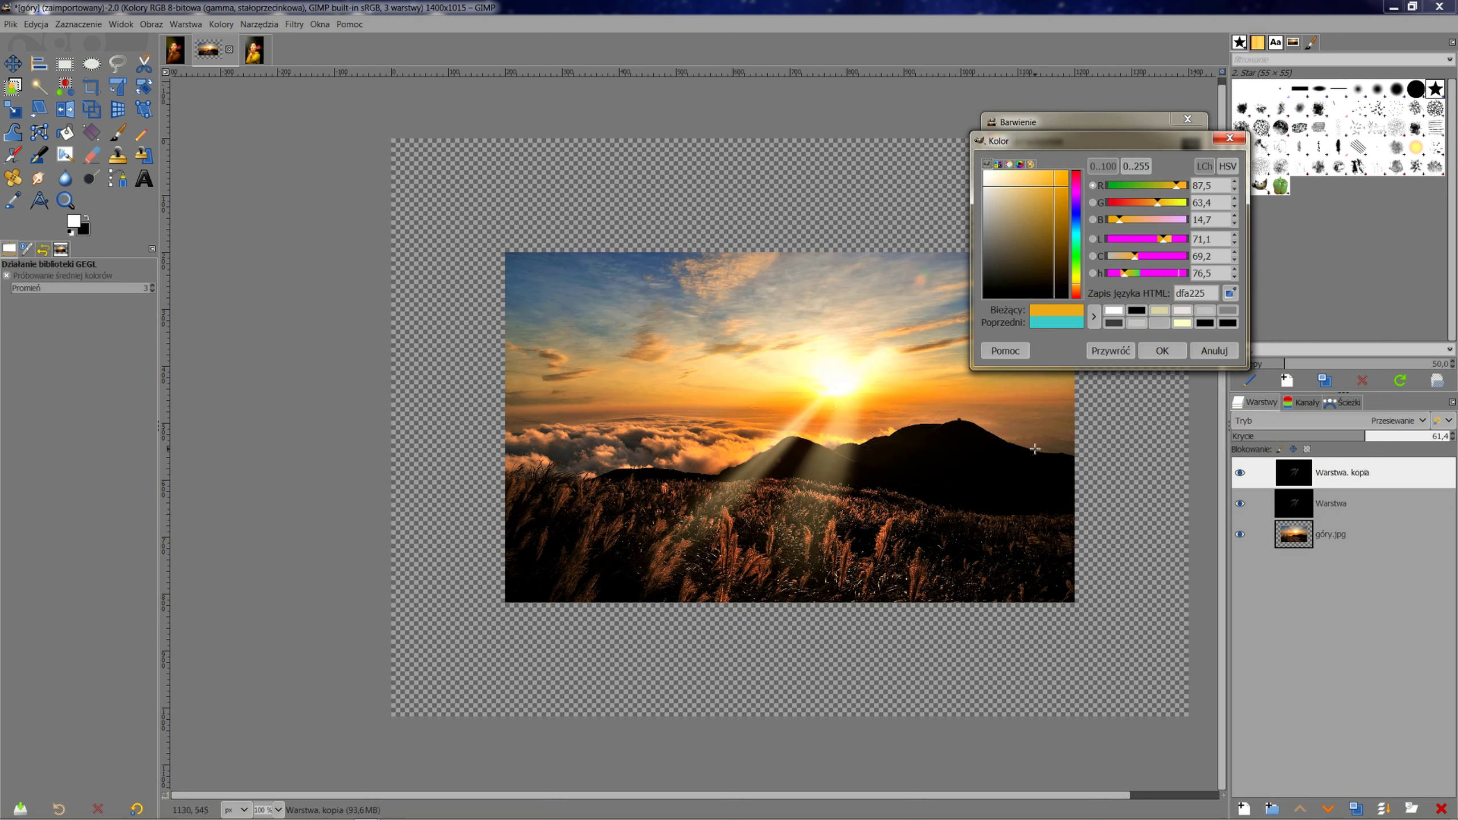
{"action": "left_click", "coordinate": [1160, 351]}
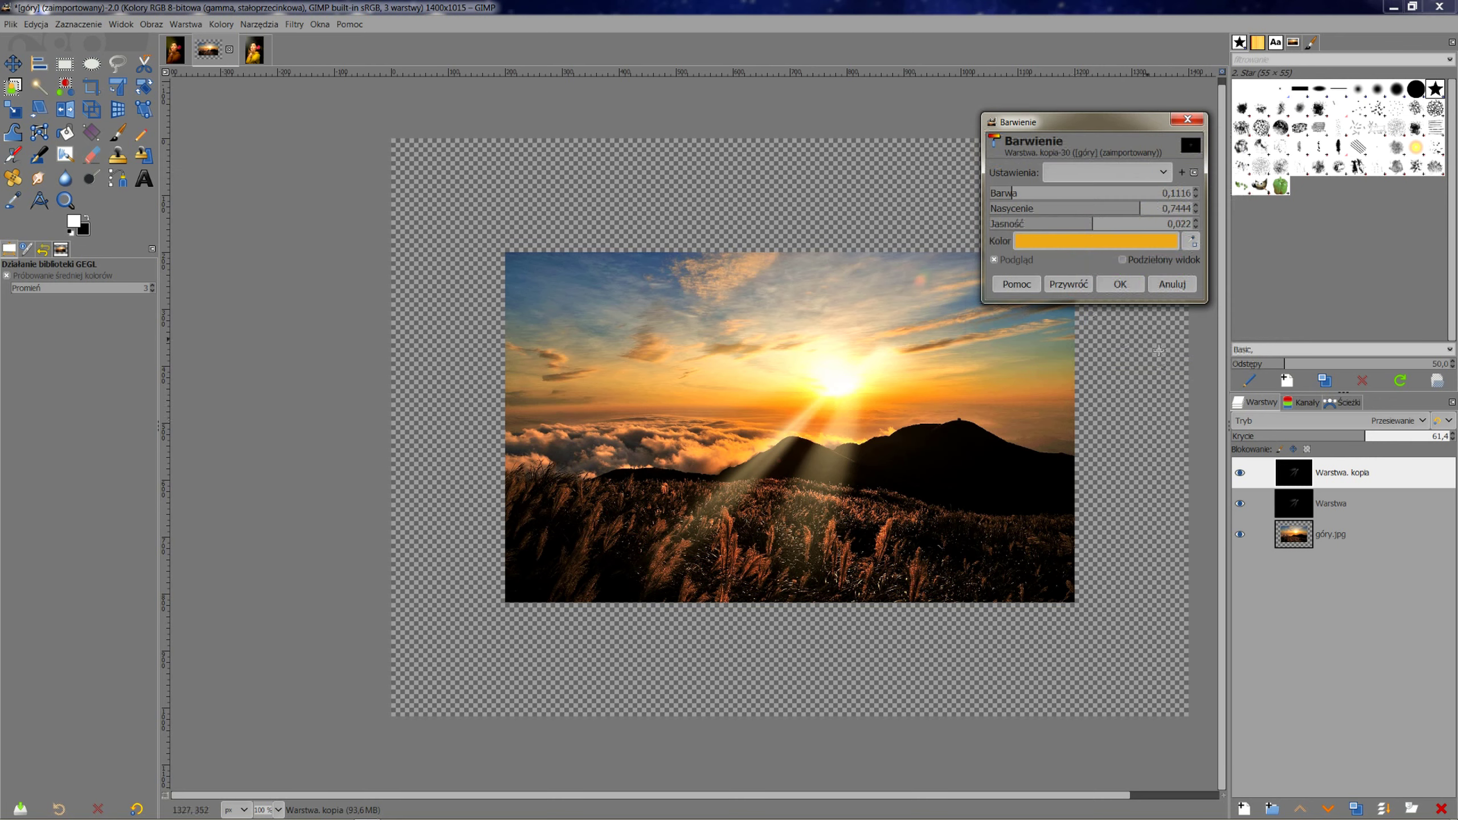
- Lower the tint's lightness and saturation, set the colour to cf9726, and apply the colorize
{"action": "left_click", "coordinate": [1077, 225]}
{"action": "scroll", "coordinate": [1086, 224], "scroll_direction": "up", "scroll_amount": 5}
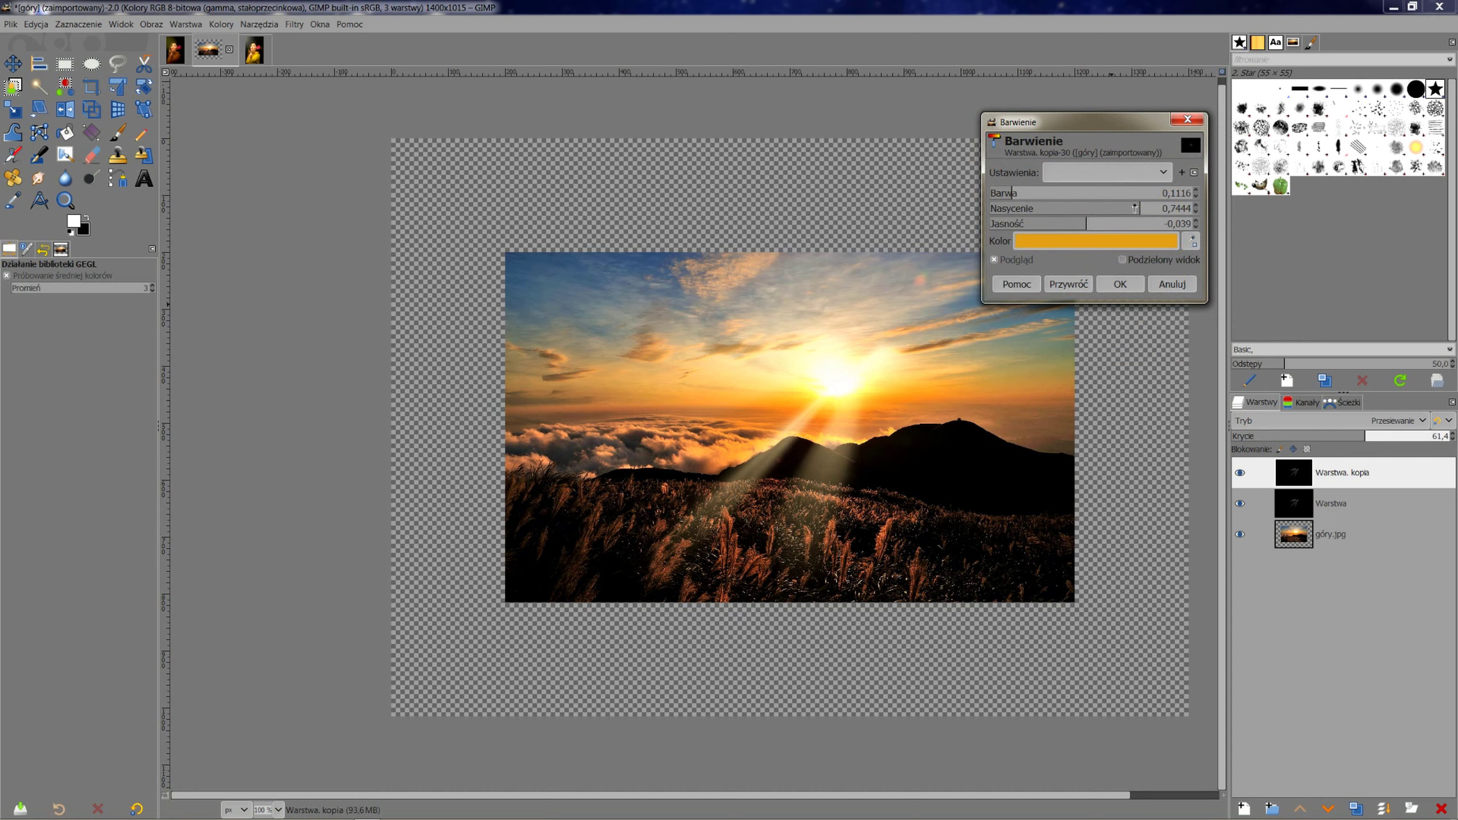
{"action": "left_click", "coordinate": [1129, 211]}
{"action": "left_click", "coordinate": [1110, 242]}
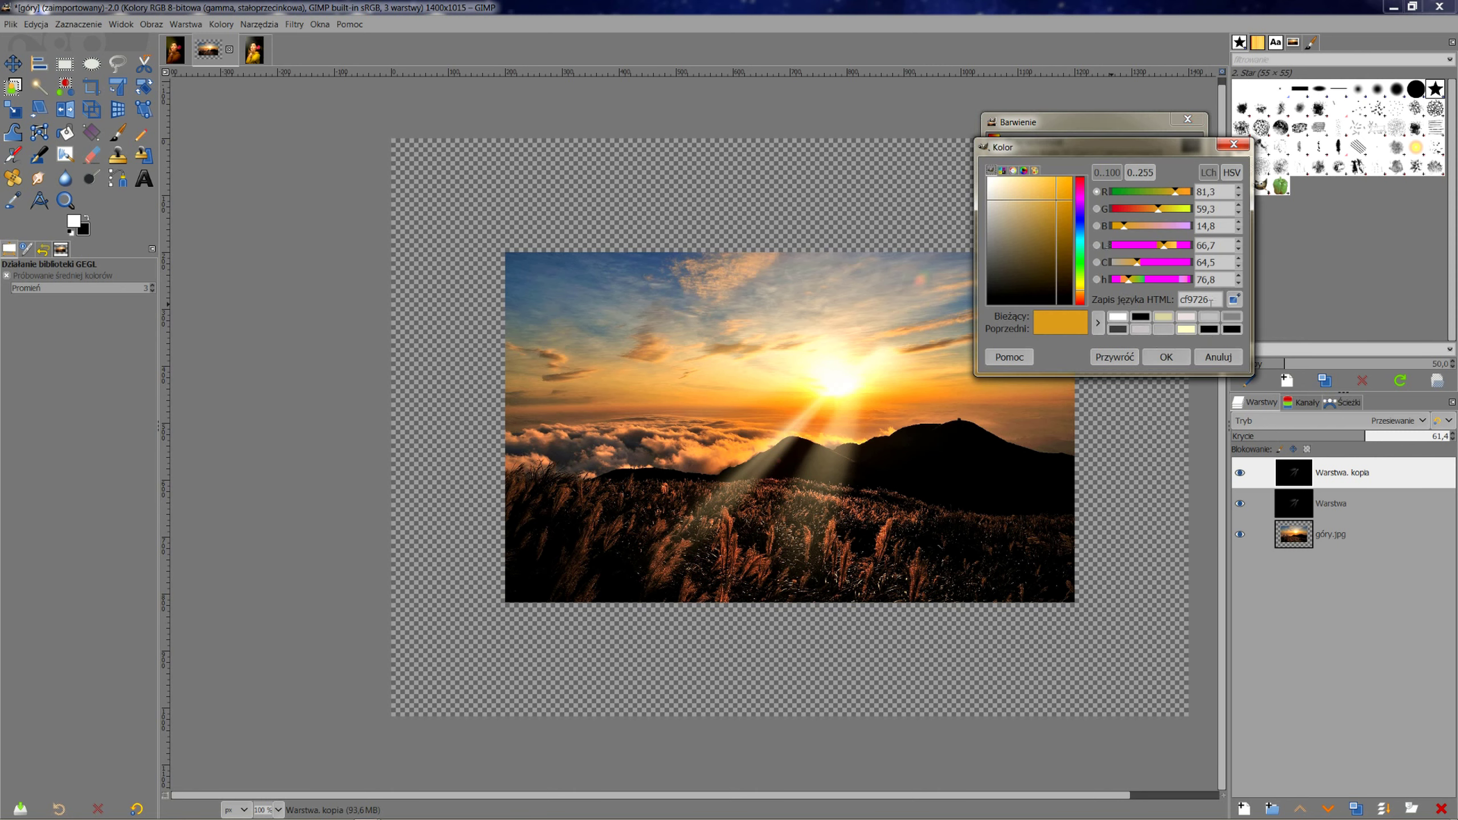
{"action": "left_click_drag", "start_coordinate": [1213, 299], "coordinate": [1181, 299]}
{"action": "left_click", "coordinate": [1173, 360]}
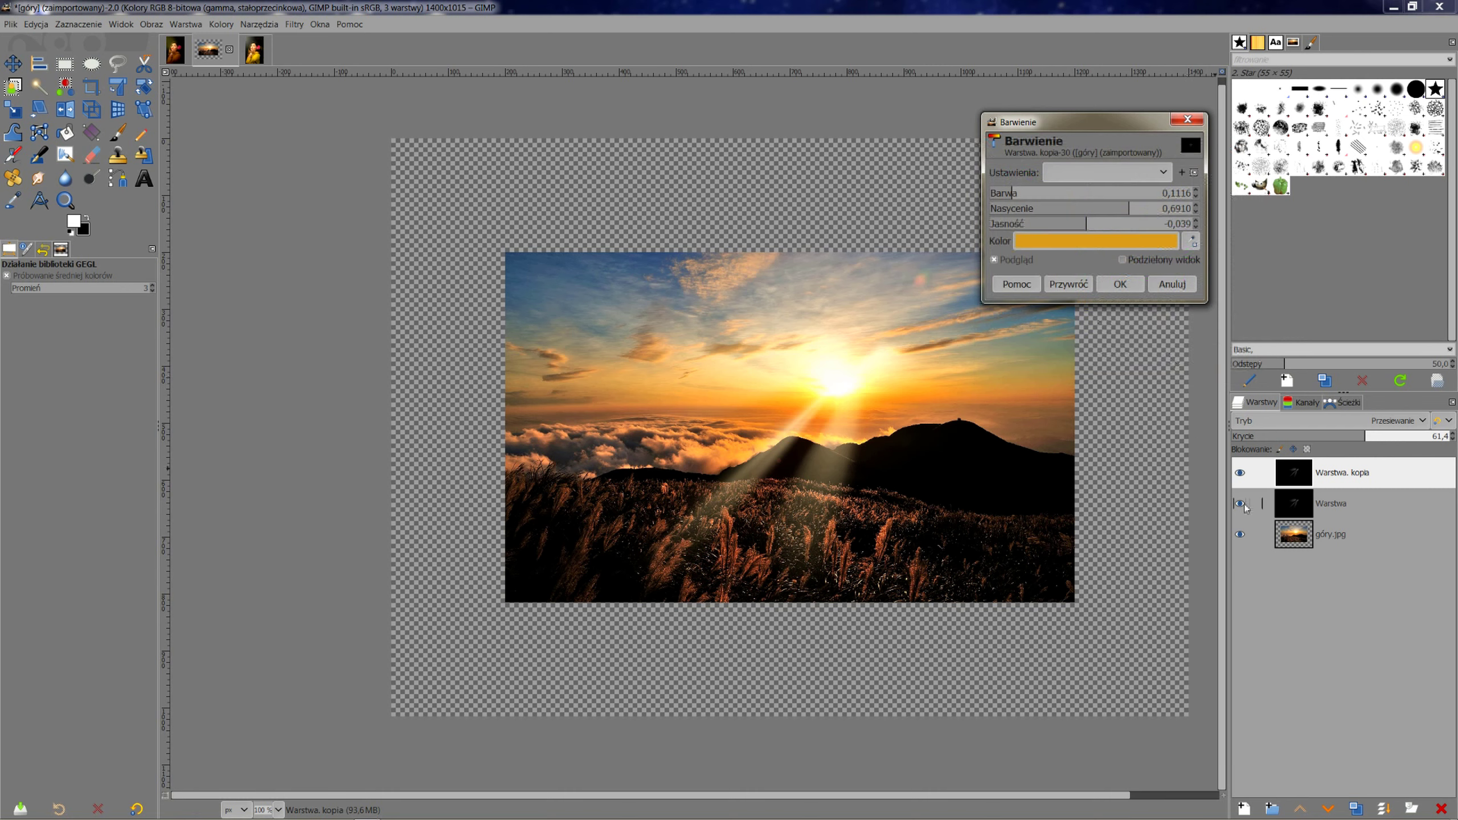
{"action": "left_click", "coordinate": [1374, 508]}
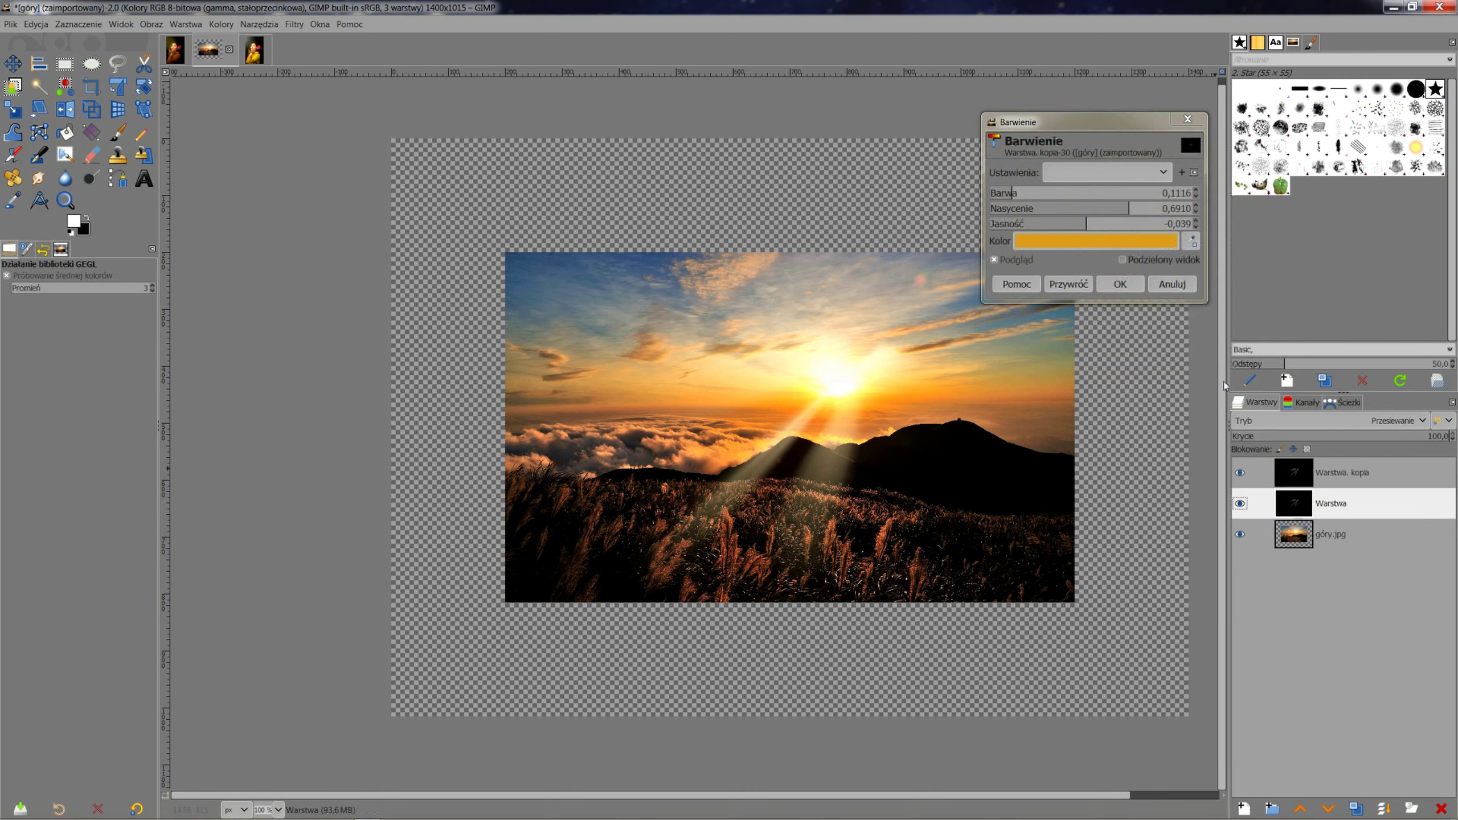
{"action": "left_click", "coordinate": [1120, 284]}
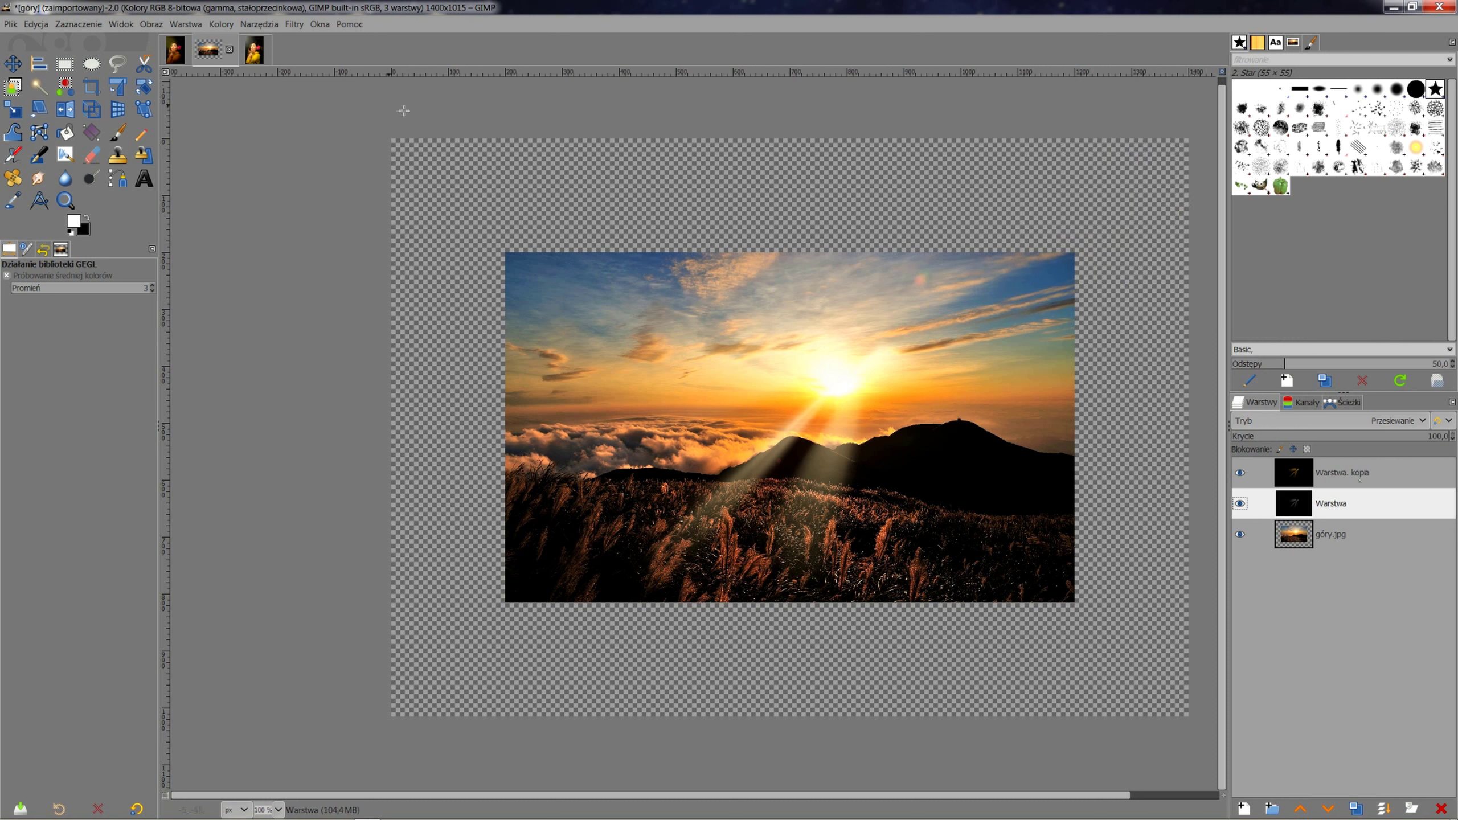
- Colorize the Warstwa ray layer with the orange tint cf9726
{"action": "left_click", "coordinate": [230, 25]}
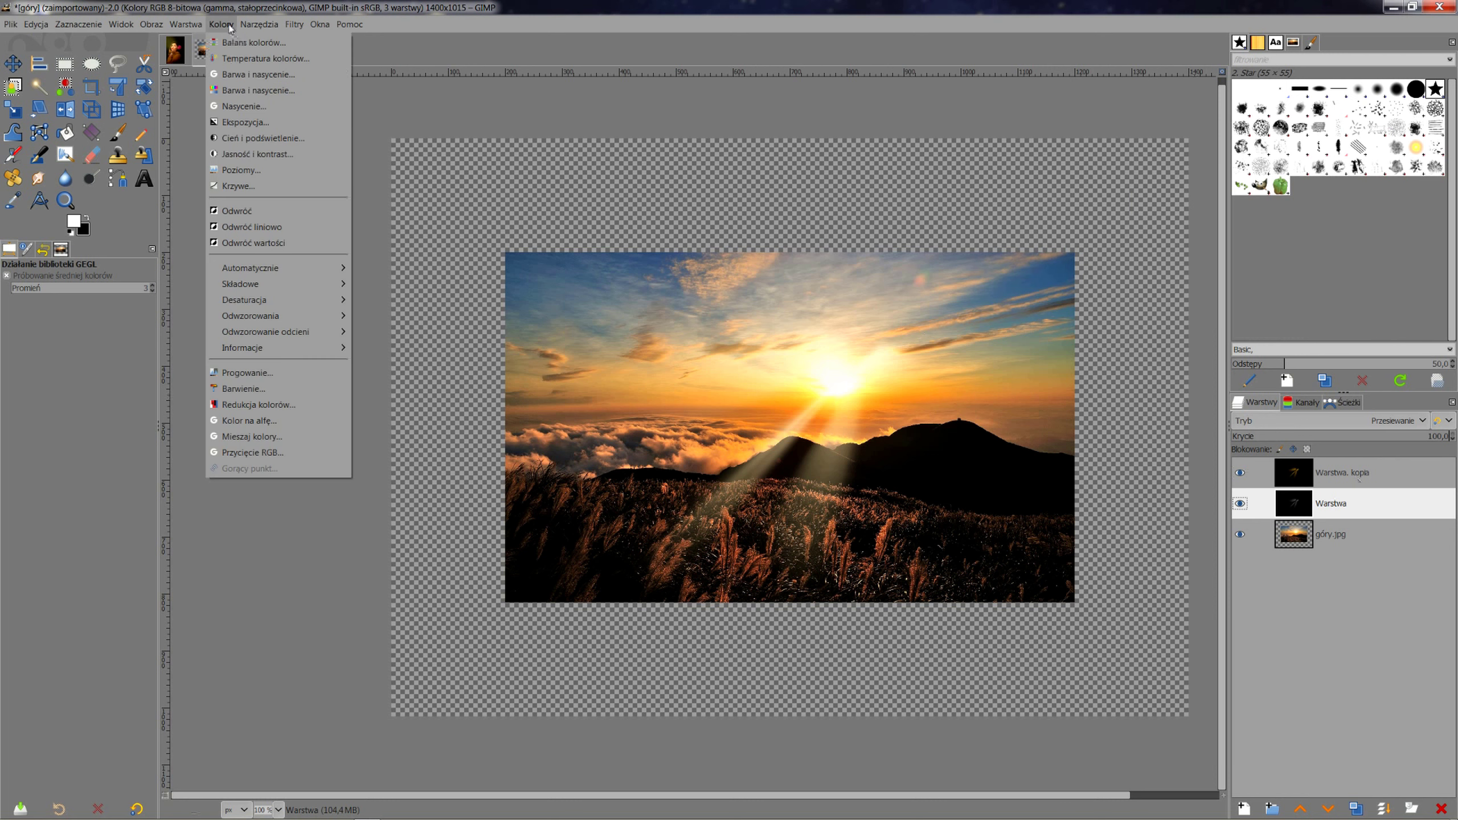
{"action": "left_click", "coordinate": [248, 388]}
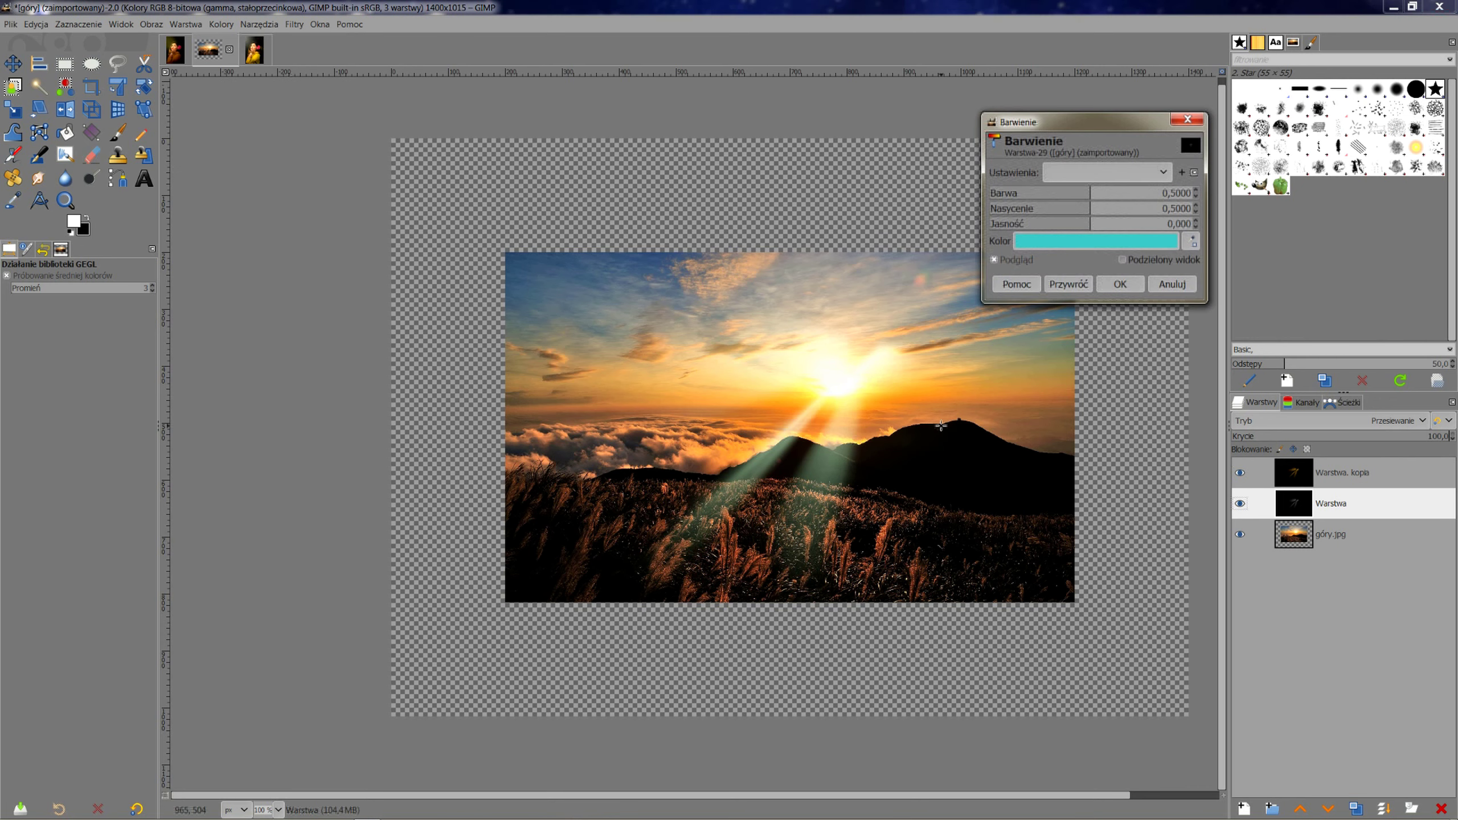
{"action": "left_click", "coordinate": [1105, 242]}
{"action": "double_click", "coordinate": [1195, 299]}
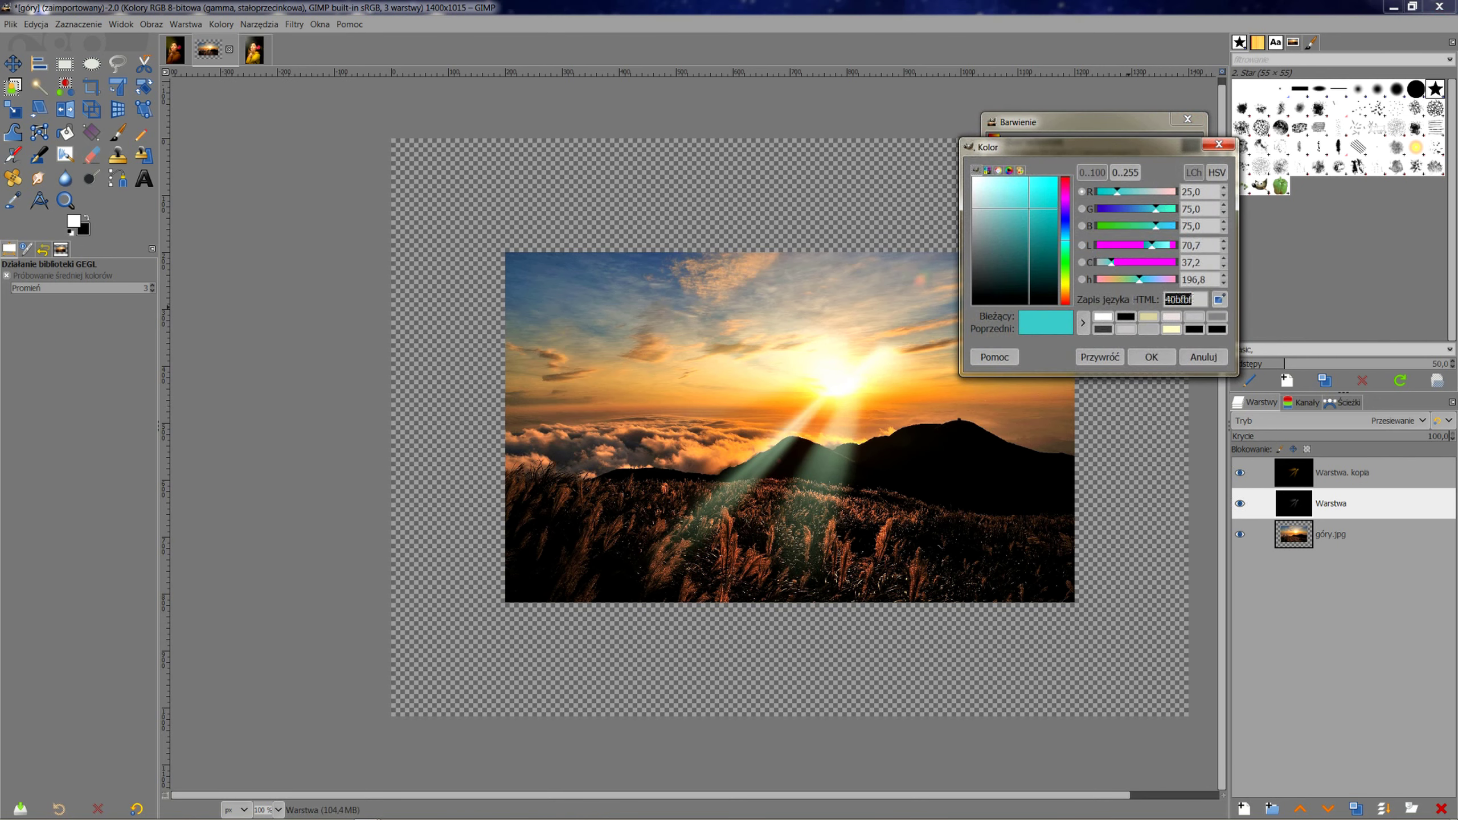
{"action": "type", "text": "cf9726"}
{"action": "left_click", "coordinate": [1155, 360]}
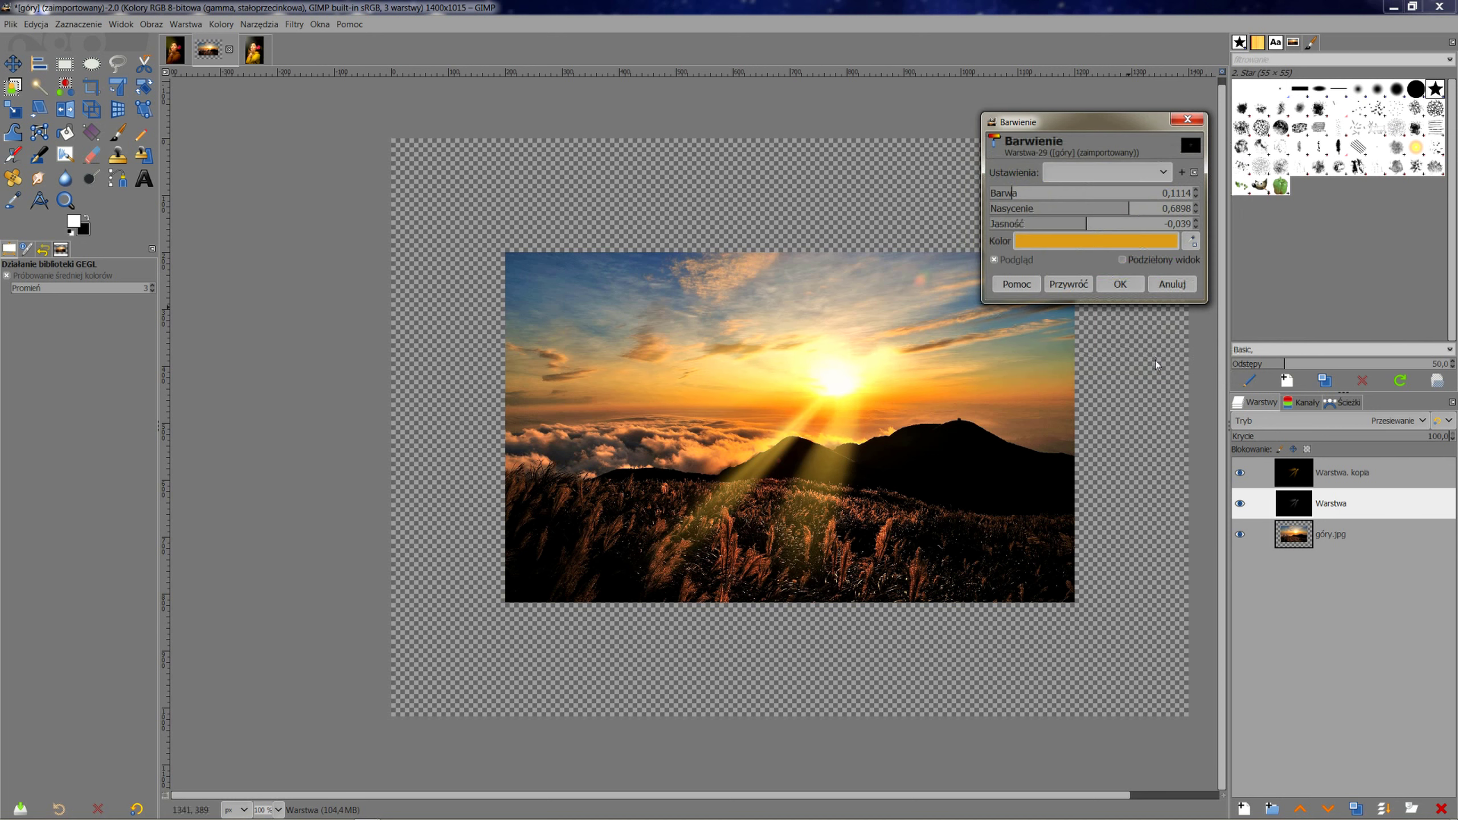
{"action": "left_click", "coordinate": [1120, 284]}
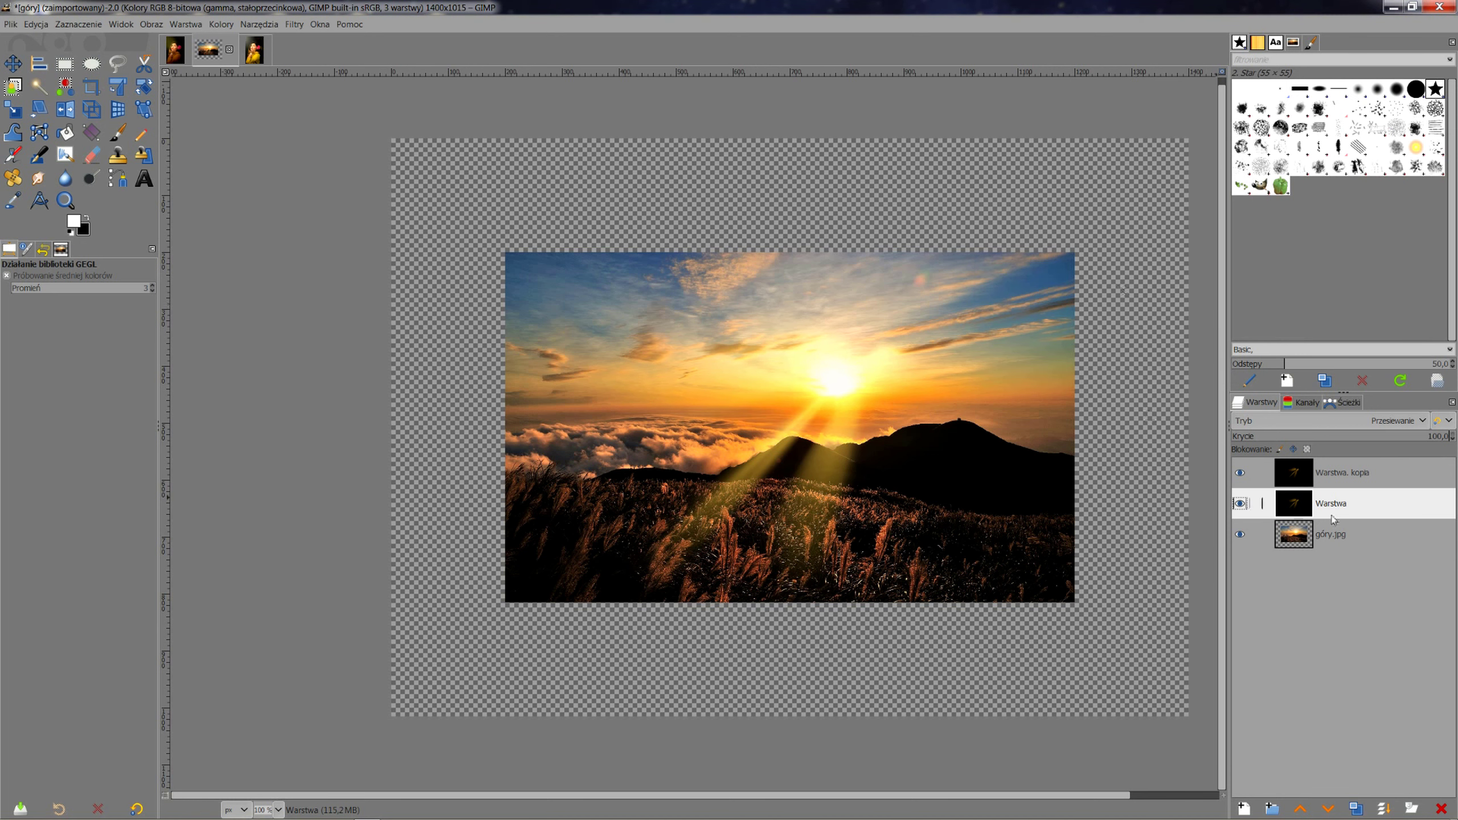
- Lower the Warstwa. kopia layer's opacity to about 39.2 and start a new layer
{"action": "left_click", "coordinate": [1373, 485]}
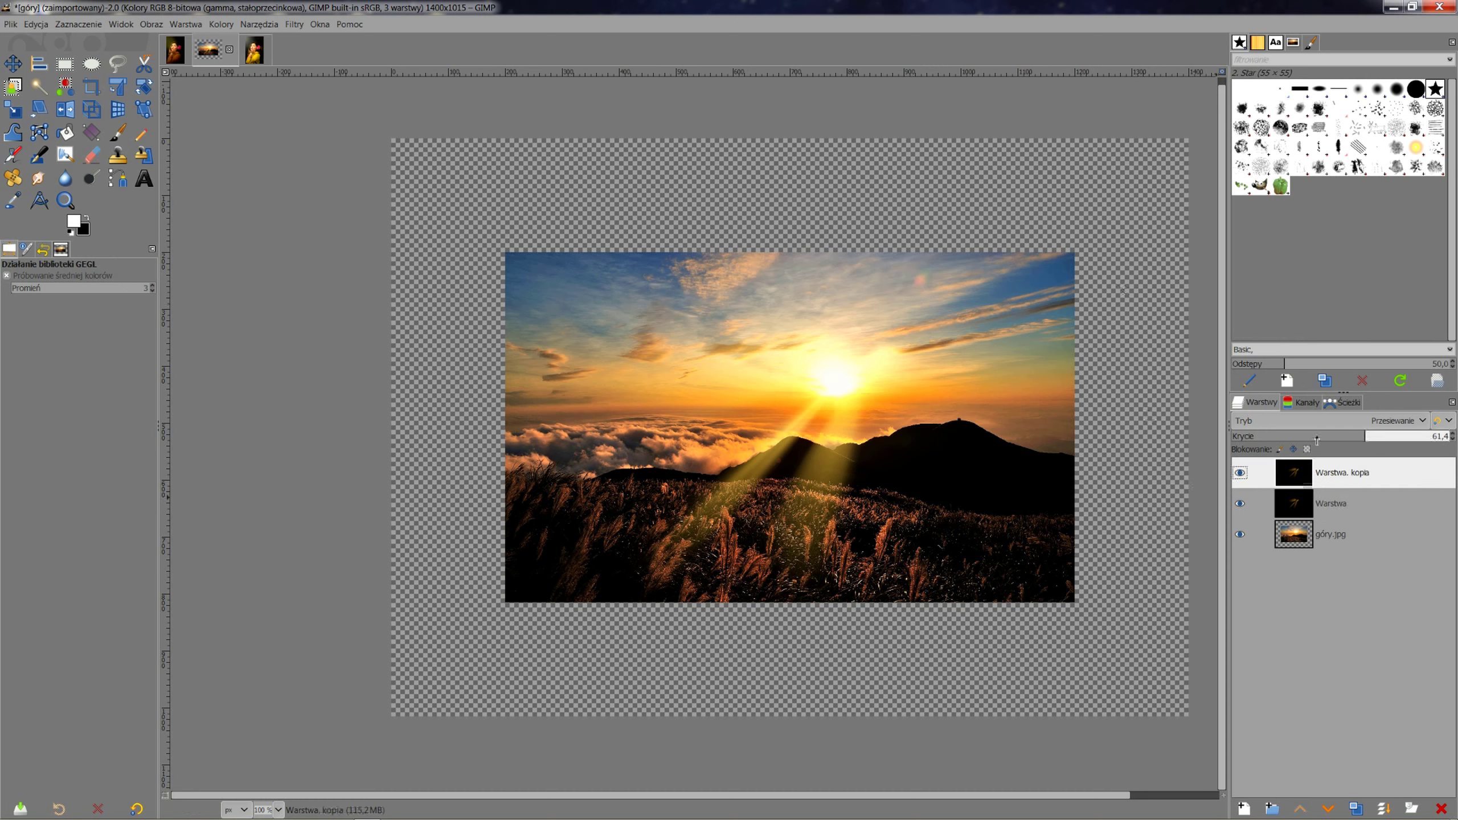
{"action": "left_click", "coordinate": [1316, 437]}
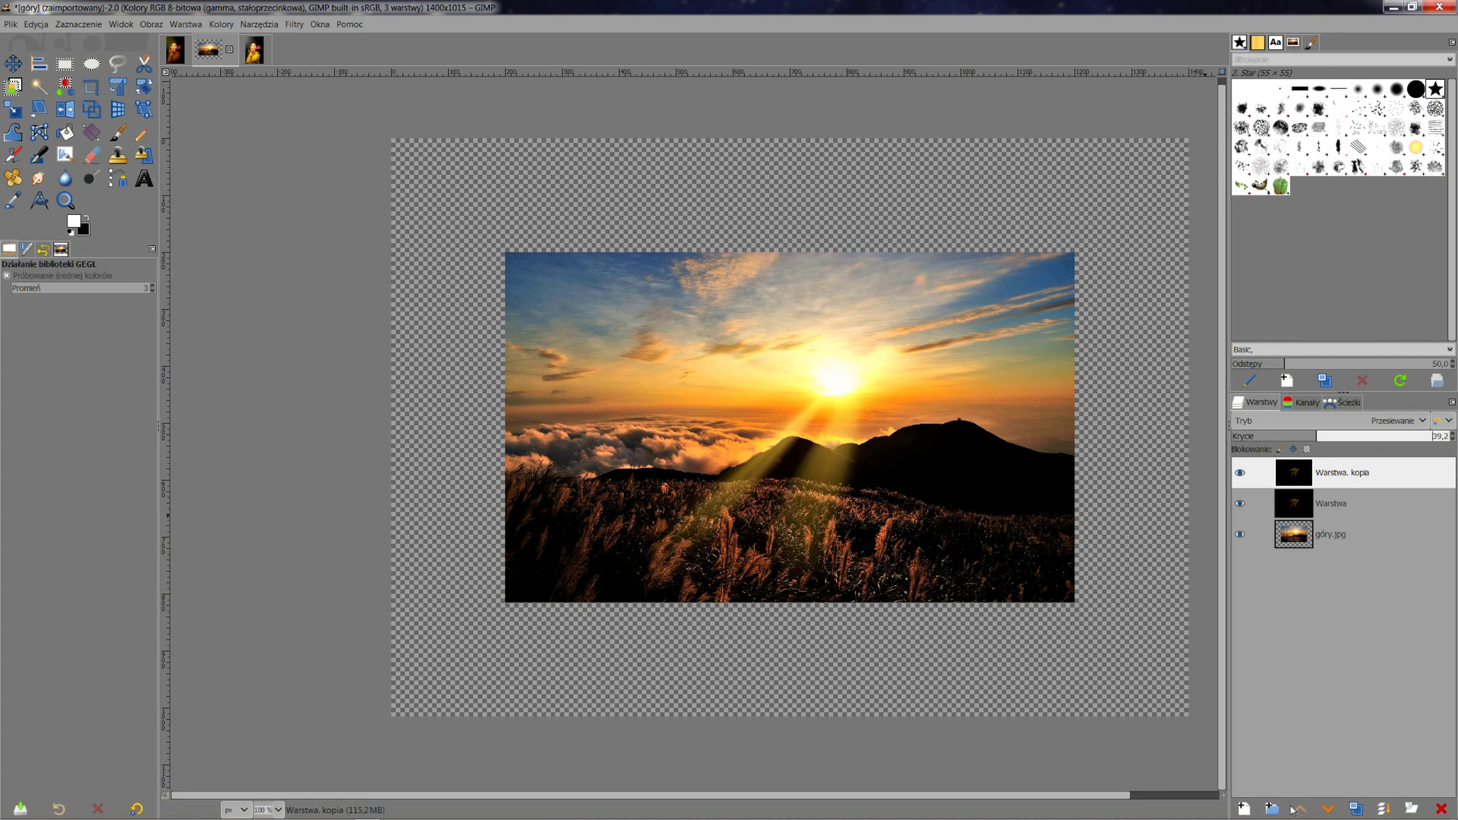
{"action": "left_click", "coordinate": [1244, 810]}
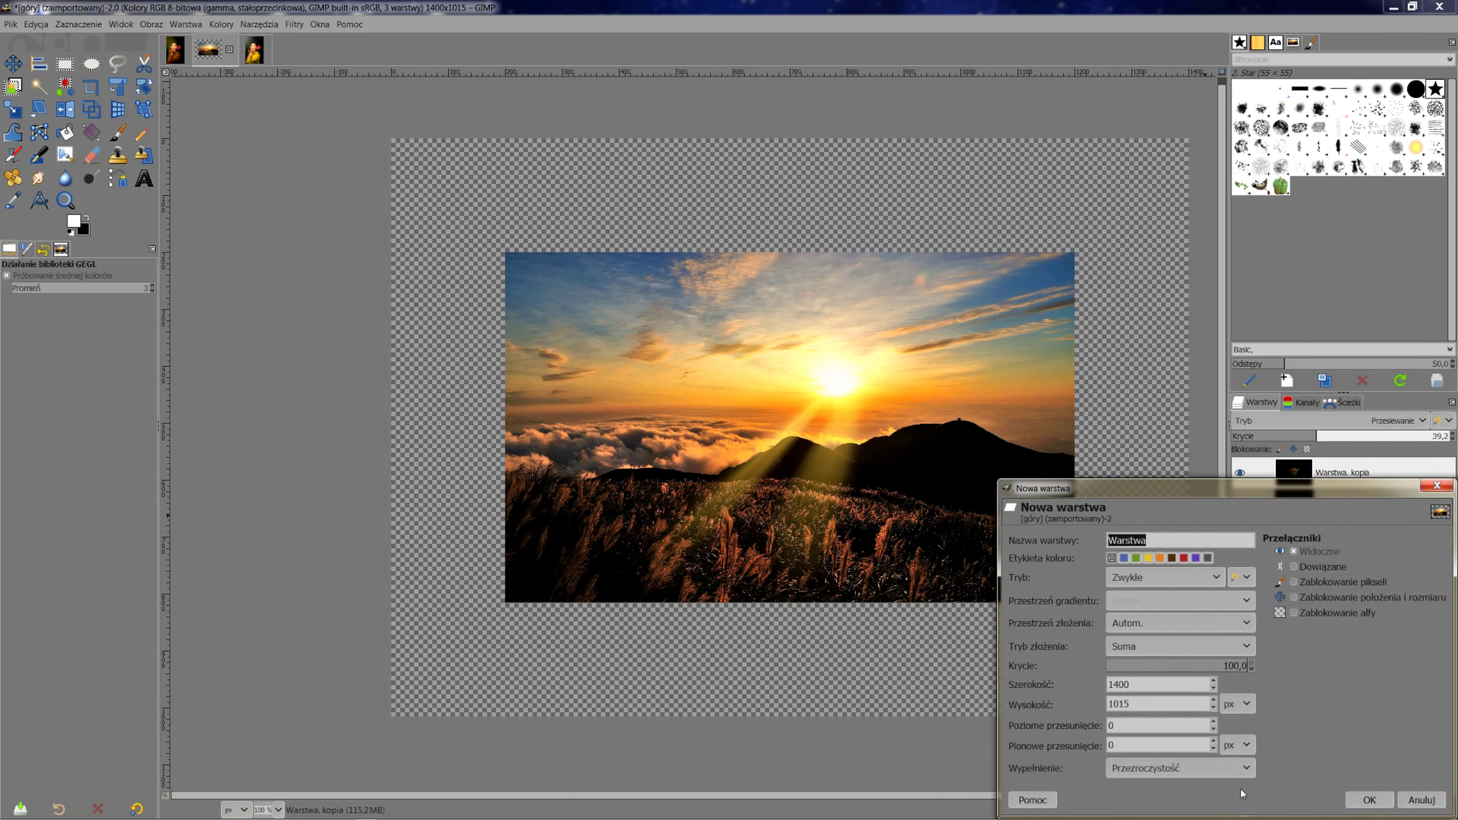
{"action": "left_click", "coordinate": [1369, 799]}
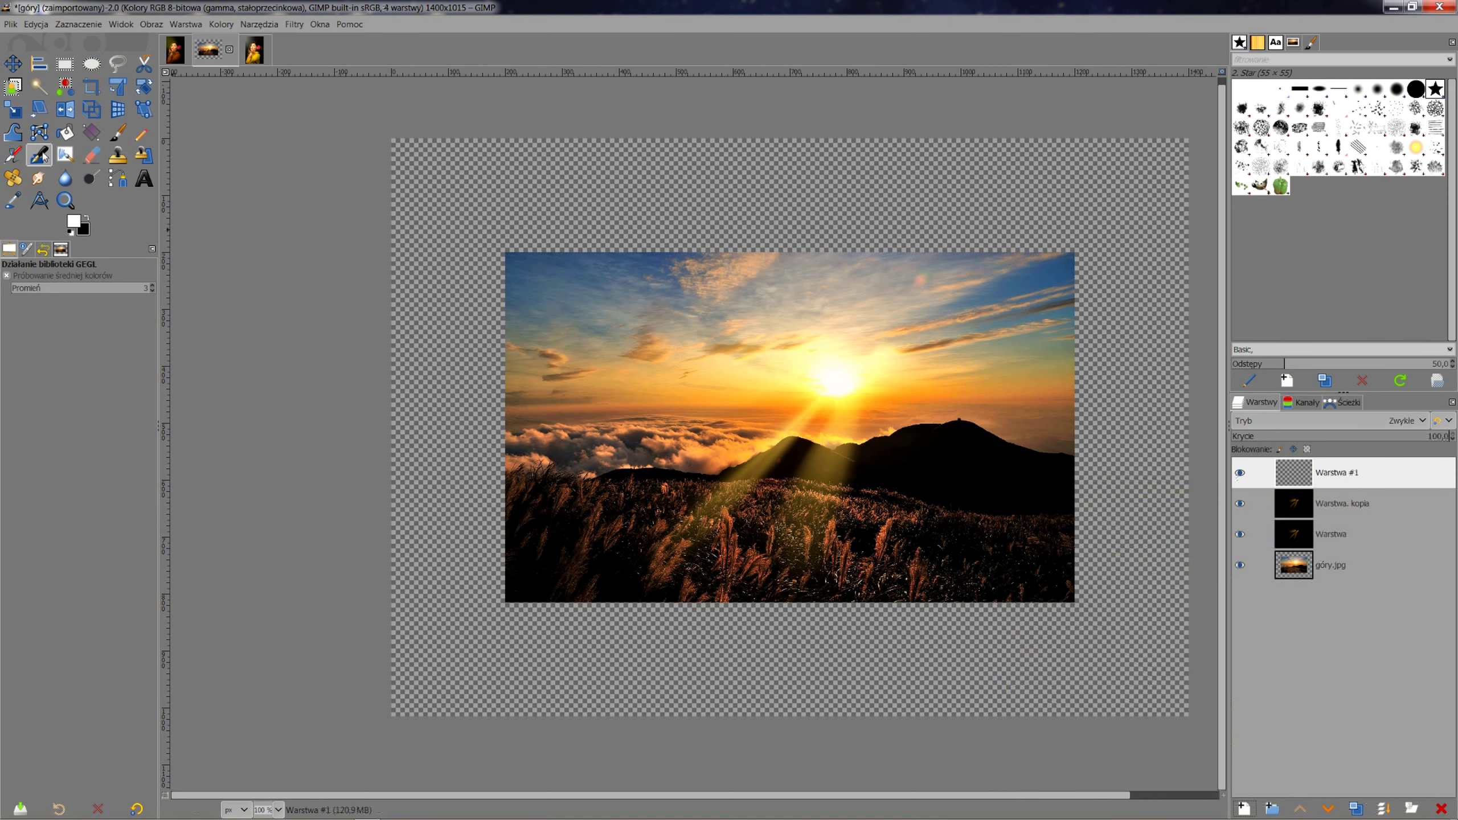
{"action": "left_click", "coordinate": [70, 232]}
{"action": "key", "text": "ctrl+comma"}
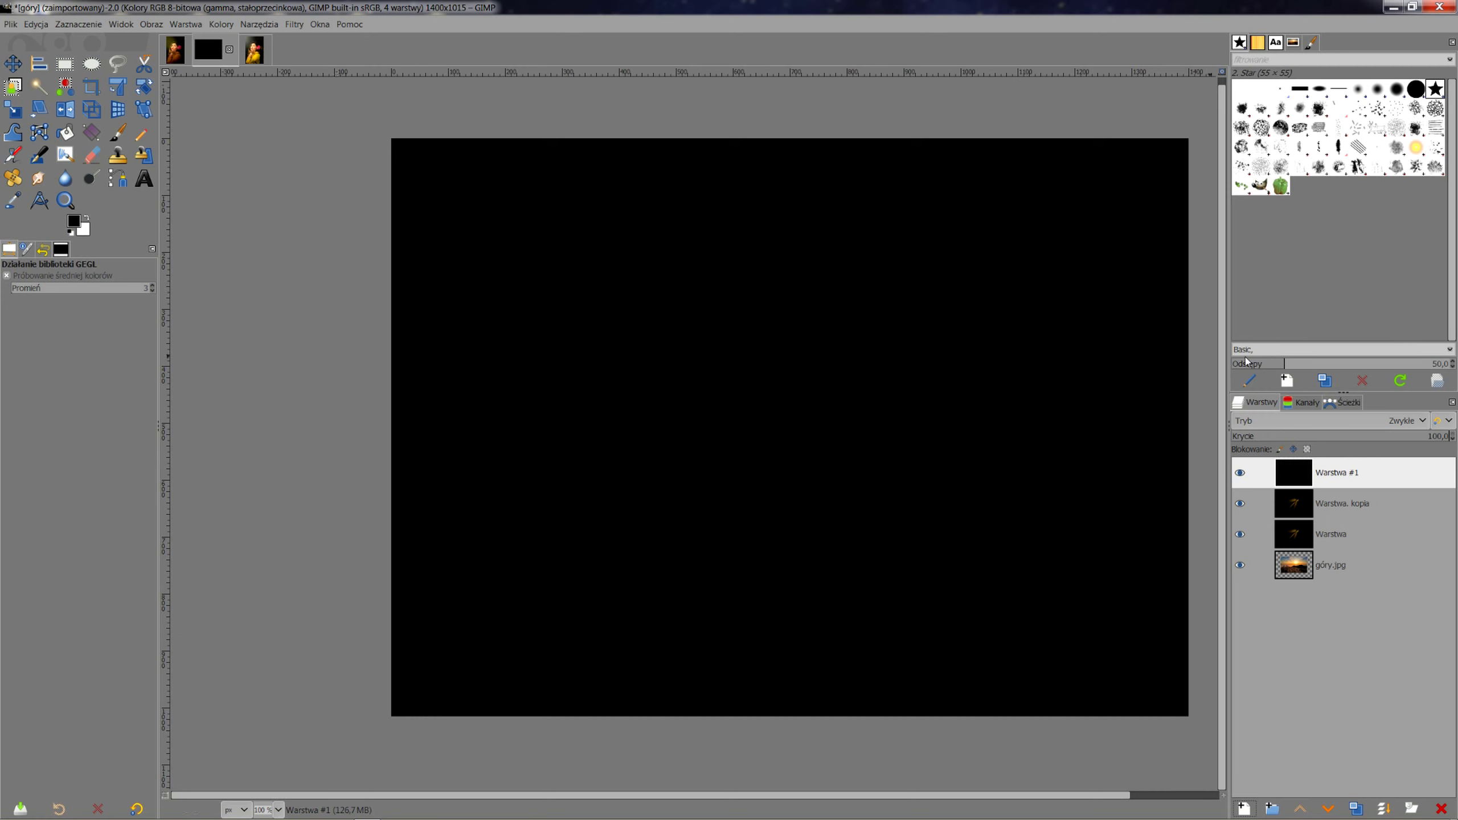
{"action": "left_click", "coordinate": [1373, 422]}
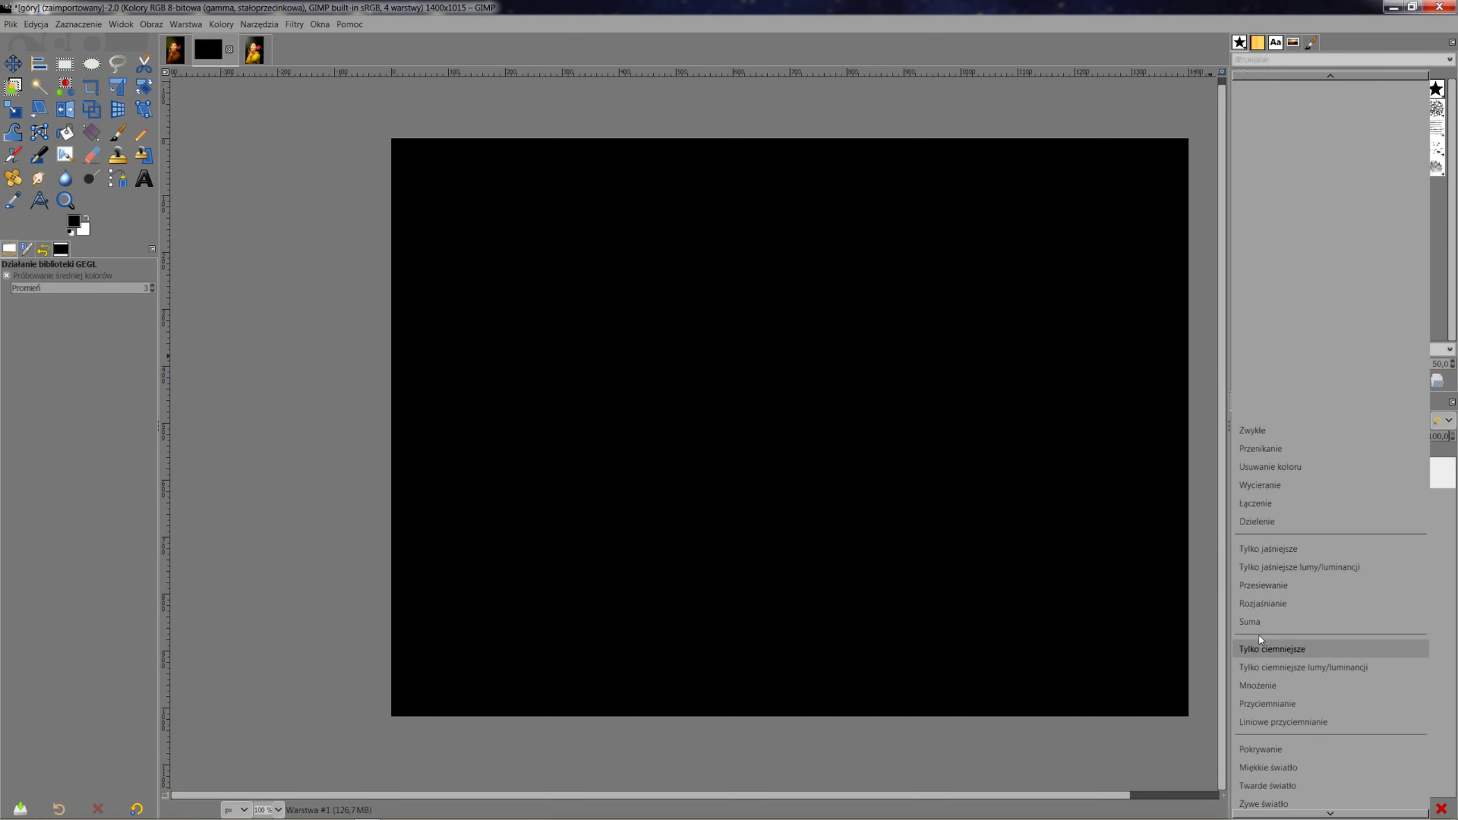
{"action": "left_click", "coordinate": [1240, 617]}
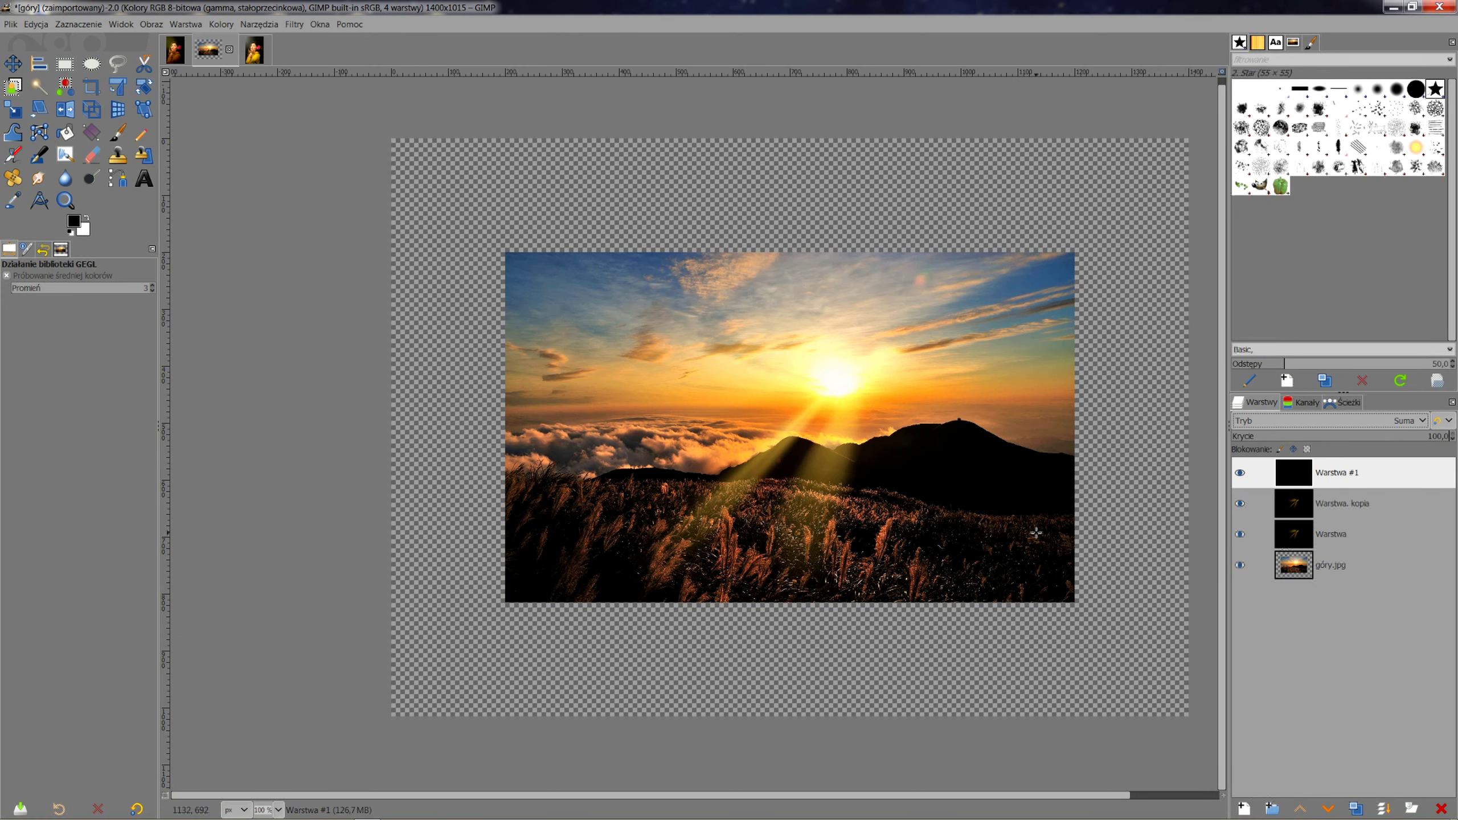
{"action": "left_click", "coordinate": [1373, 421]}
{"action": "left_click", "coordinate": [804, 543]}
{"action": "left_click", "coordinate": [1373, 421]}
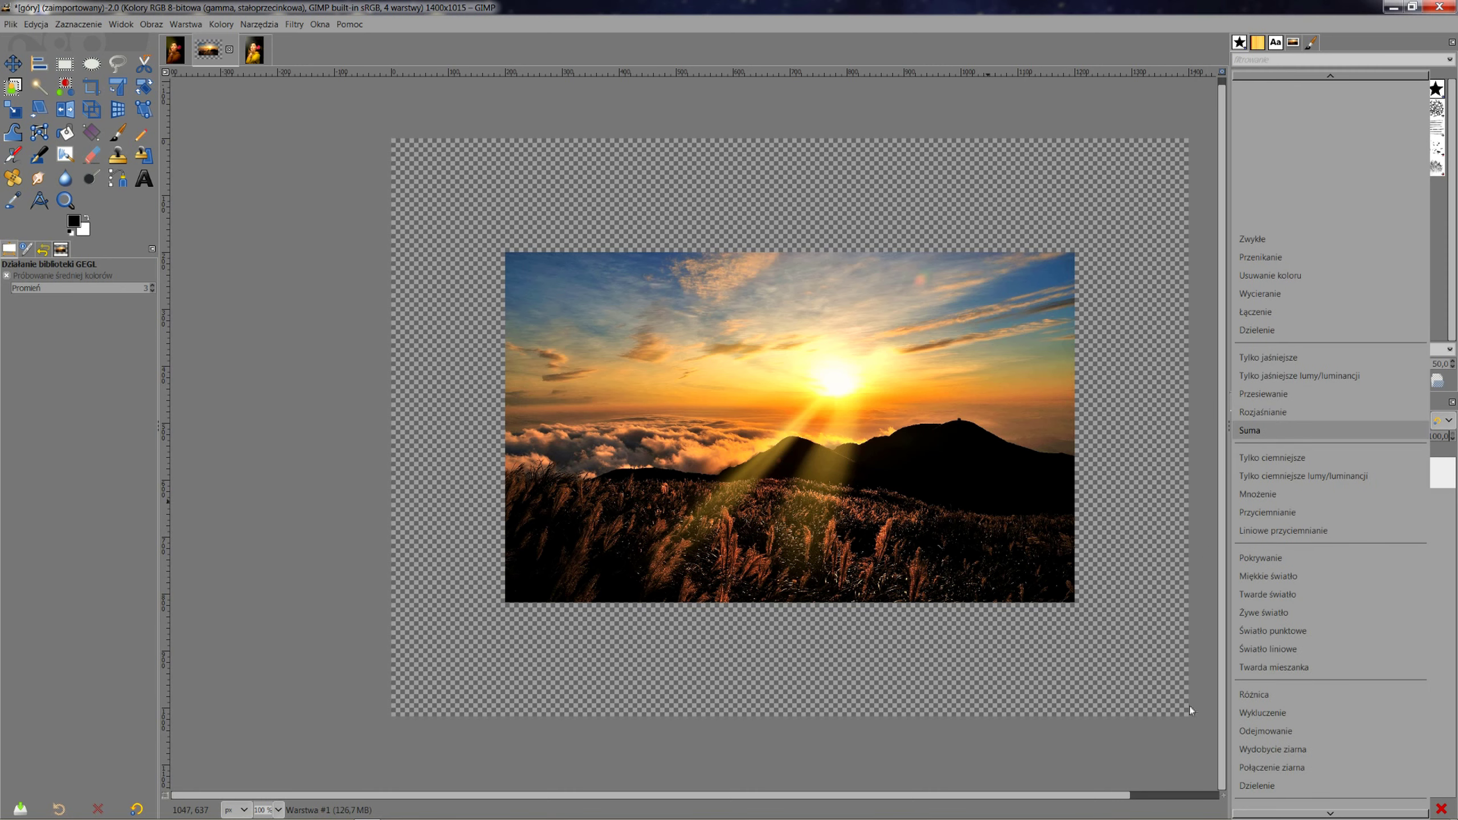
{"action": "left_click", "coordinate": [1263, 431]}
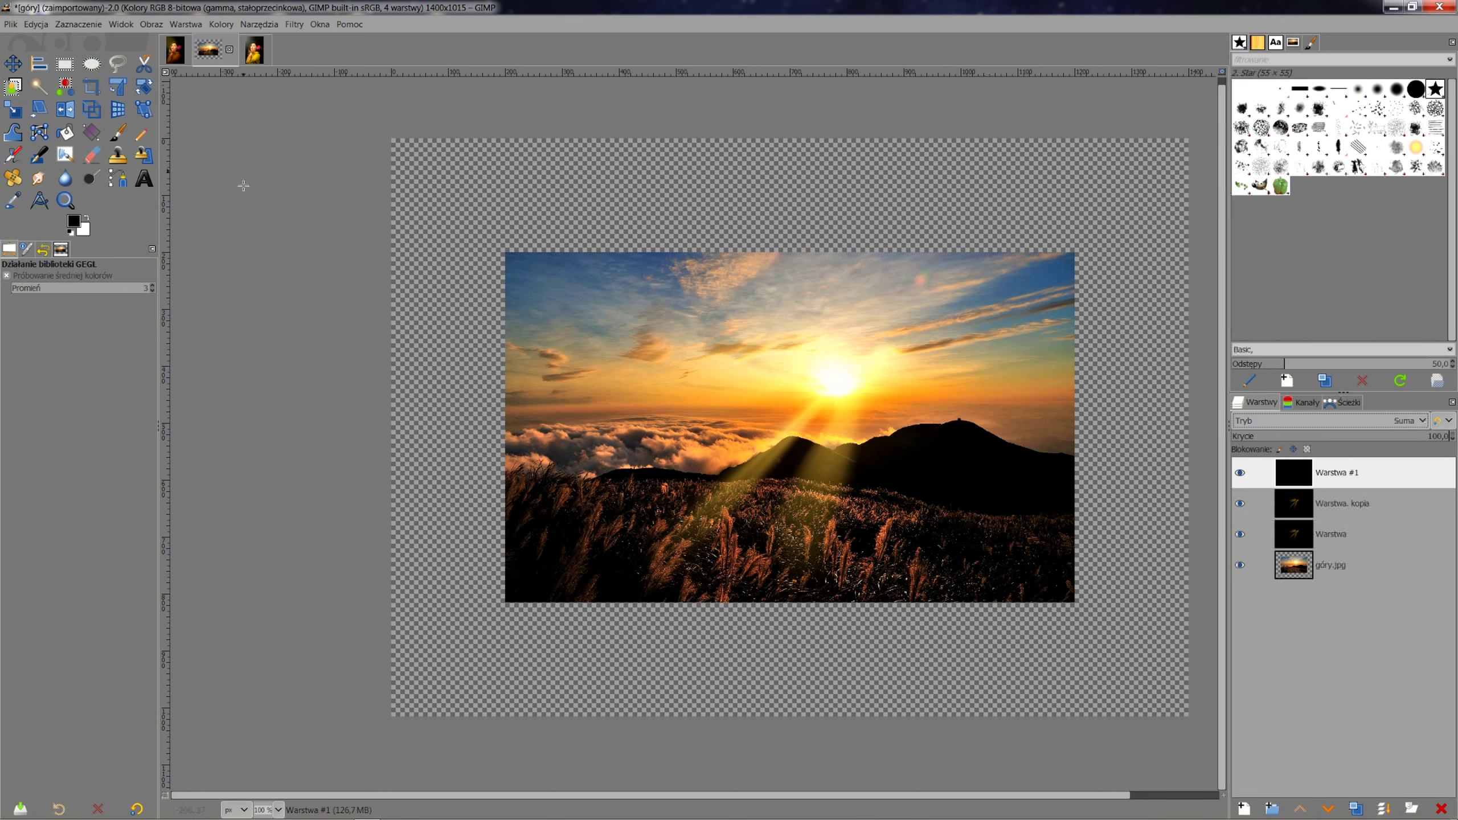
{"action": "left_click", "coordinate": [1107, 172]}
{"action": "left_click", "coordinate": [1170, 287]}
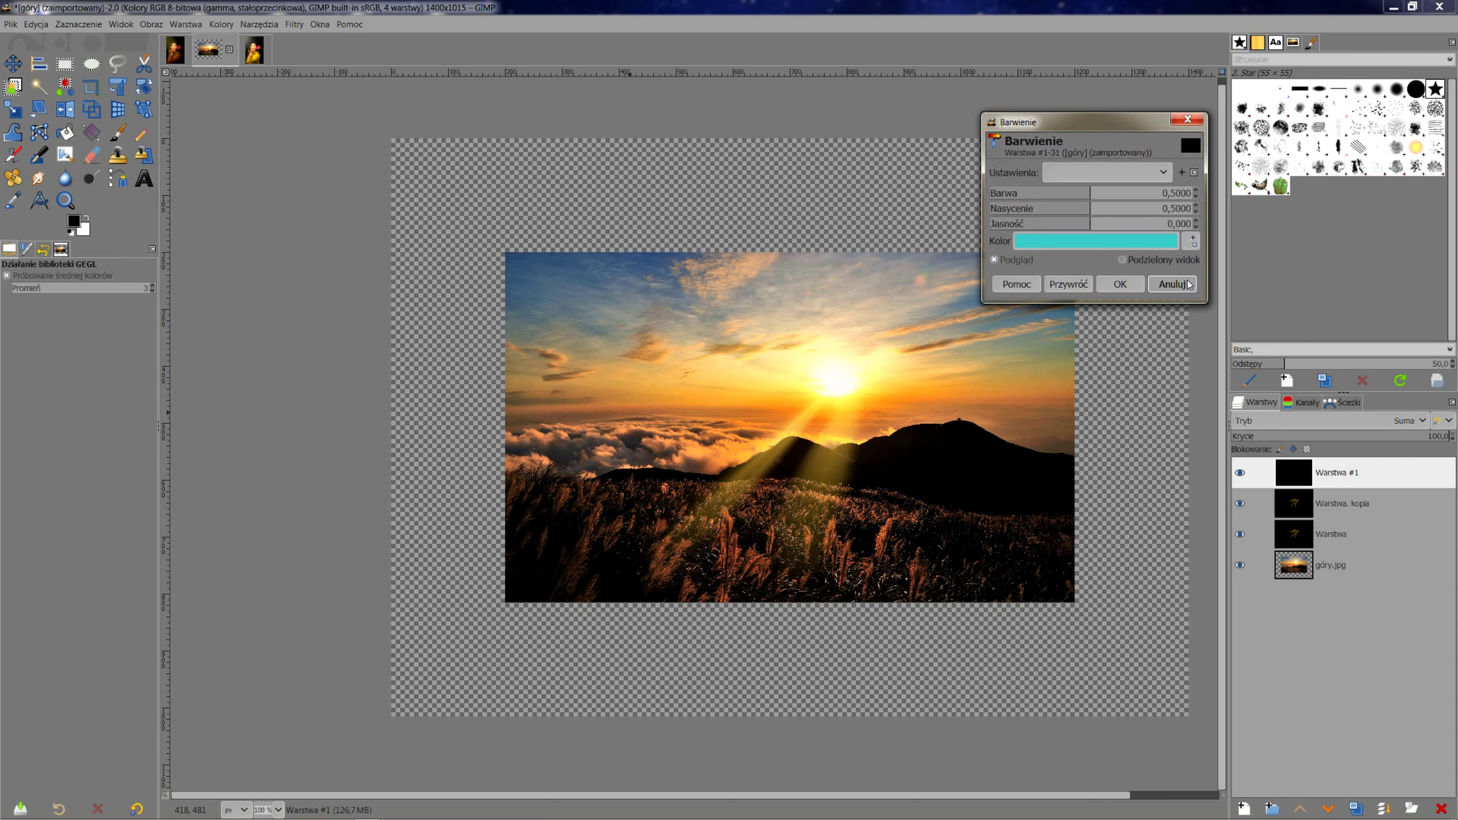
{"action": "left_click", "coordinate": [1172, 283]}
{"action": "left_click", "coordinate": [13, 63]}
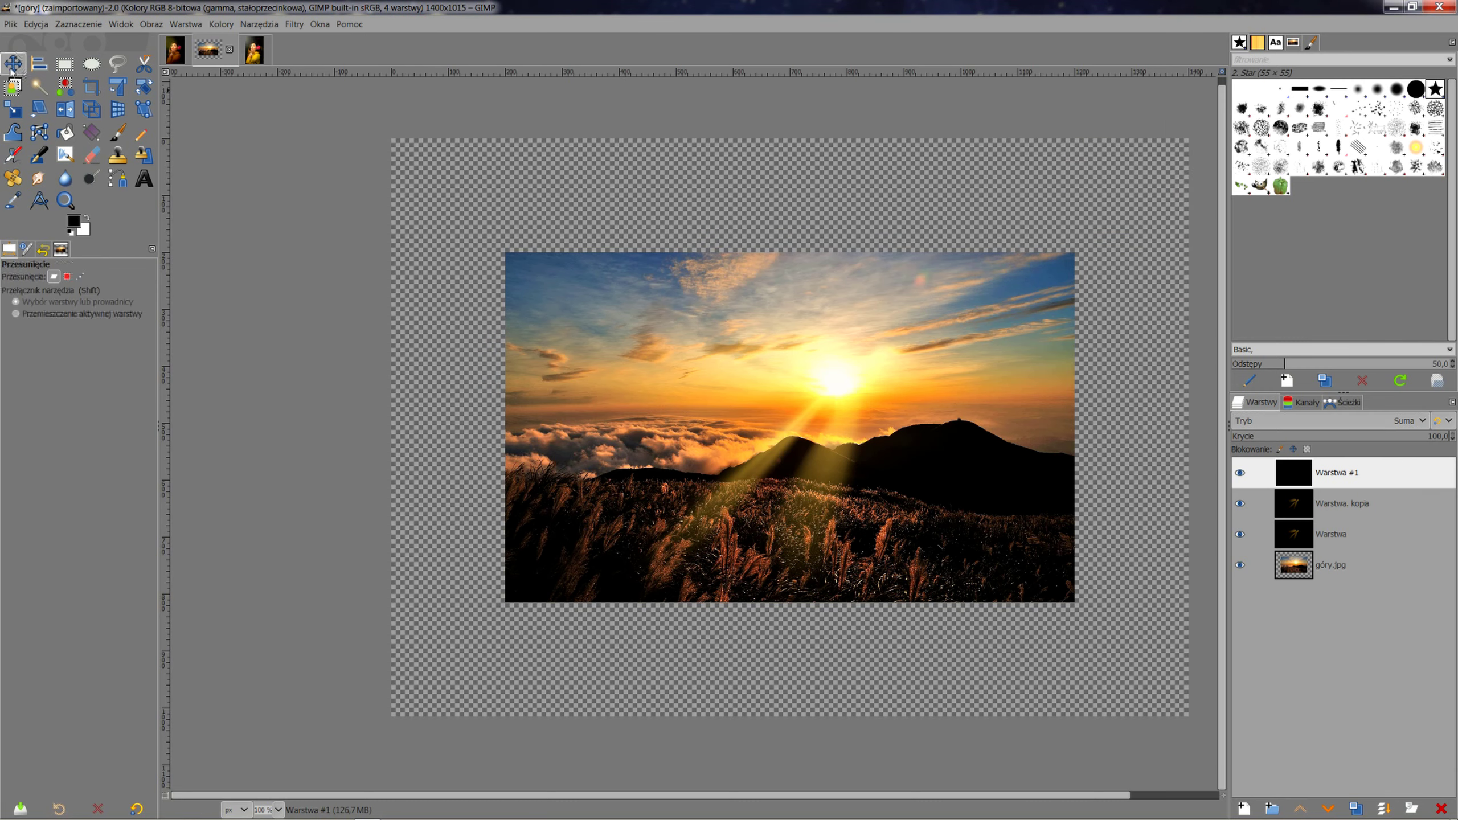
{"action": "key", "text": "shift+j"}
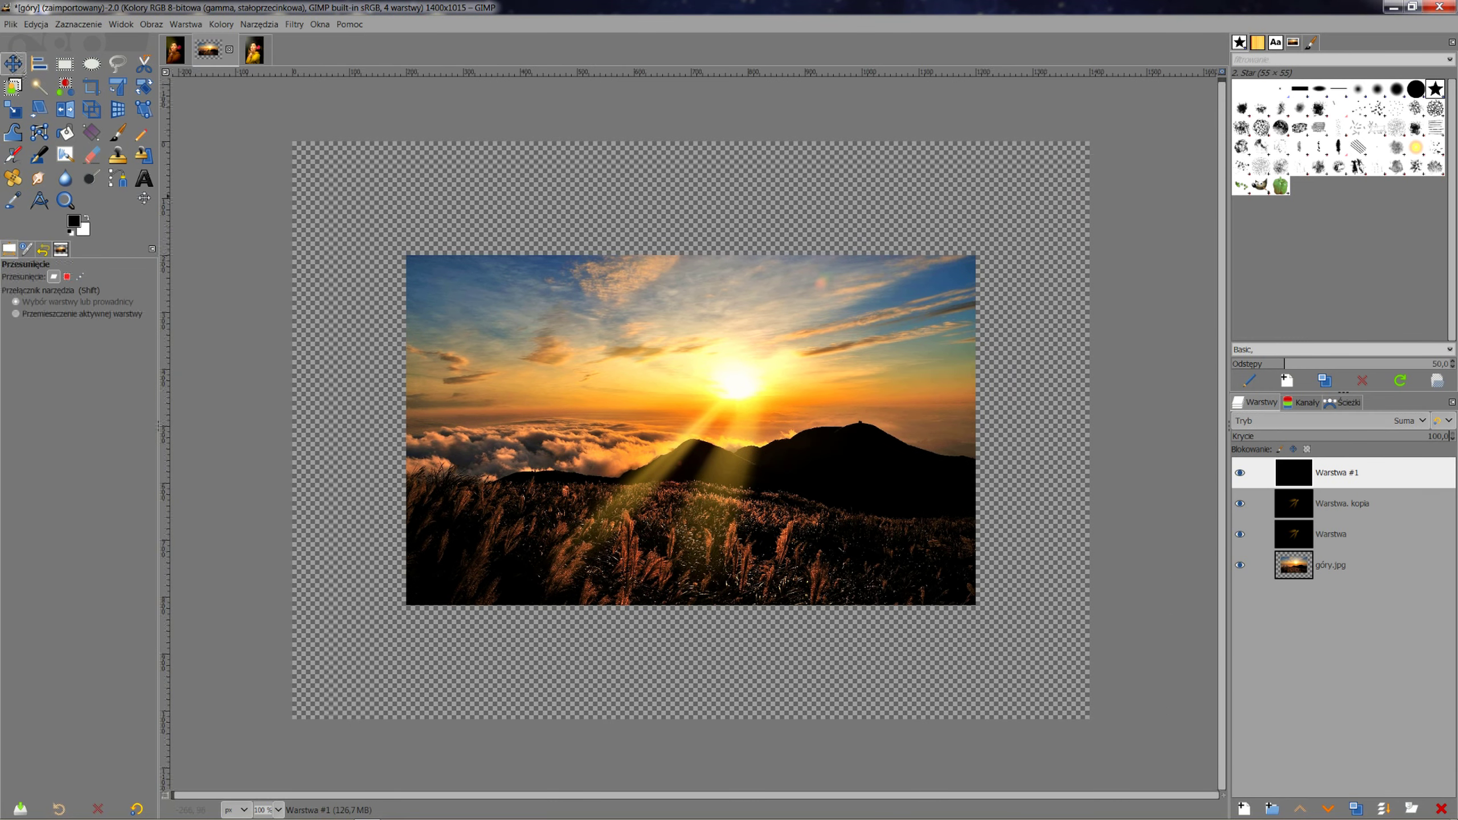
- Render a centred Lens Flare on the empty Warstwa #1 layer
{"action": "left_click", "coordinate": [295, 25]}
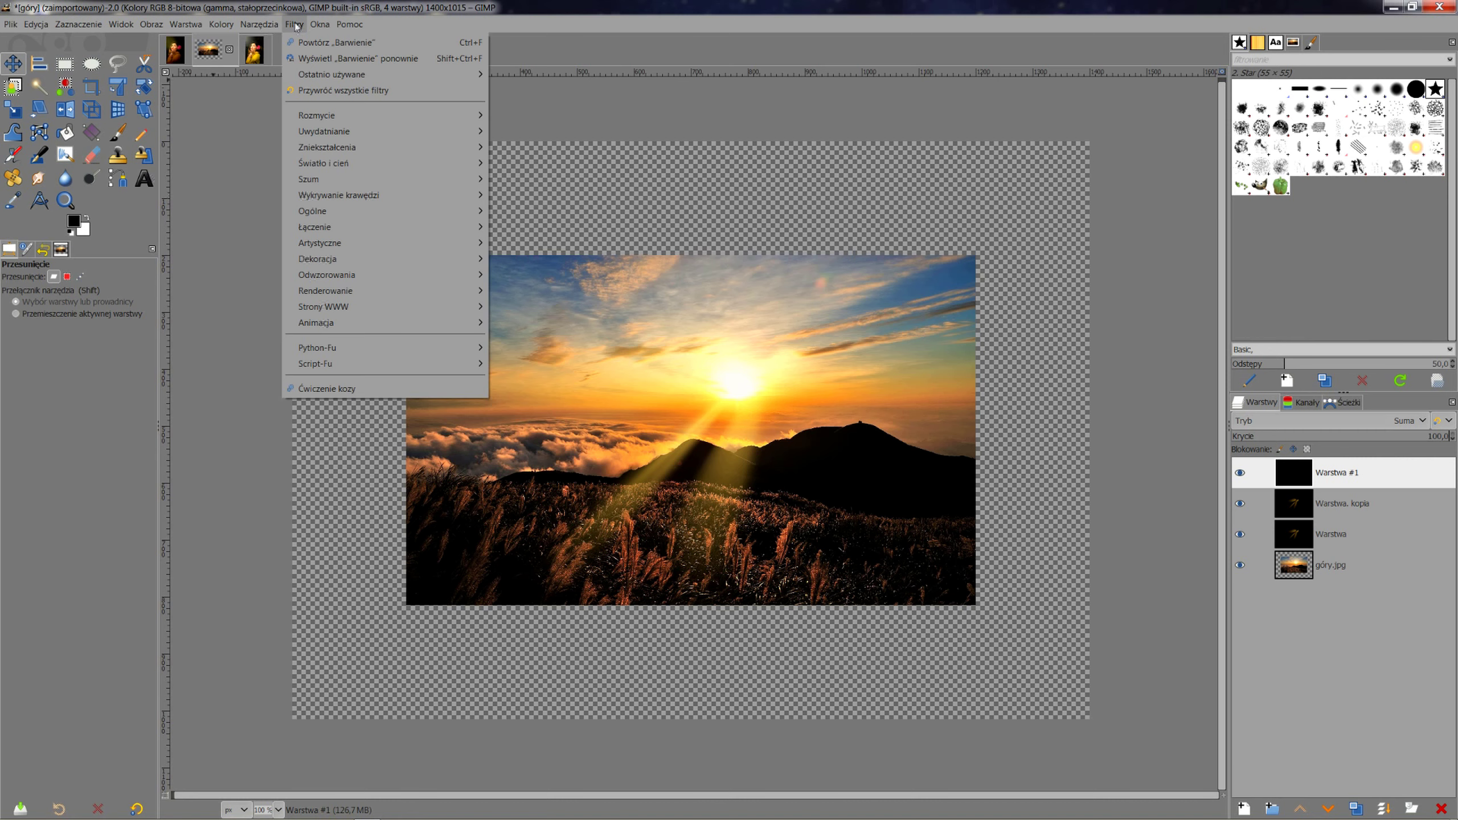
{"action": "mouse_move", "coordinate": [325, 163]}
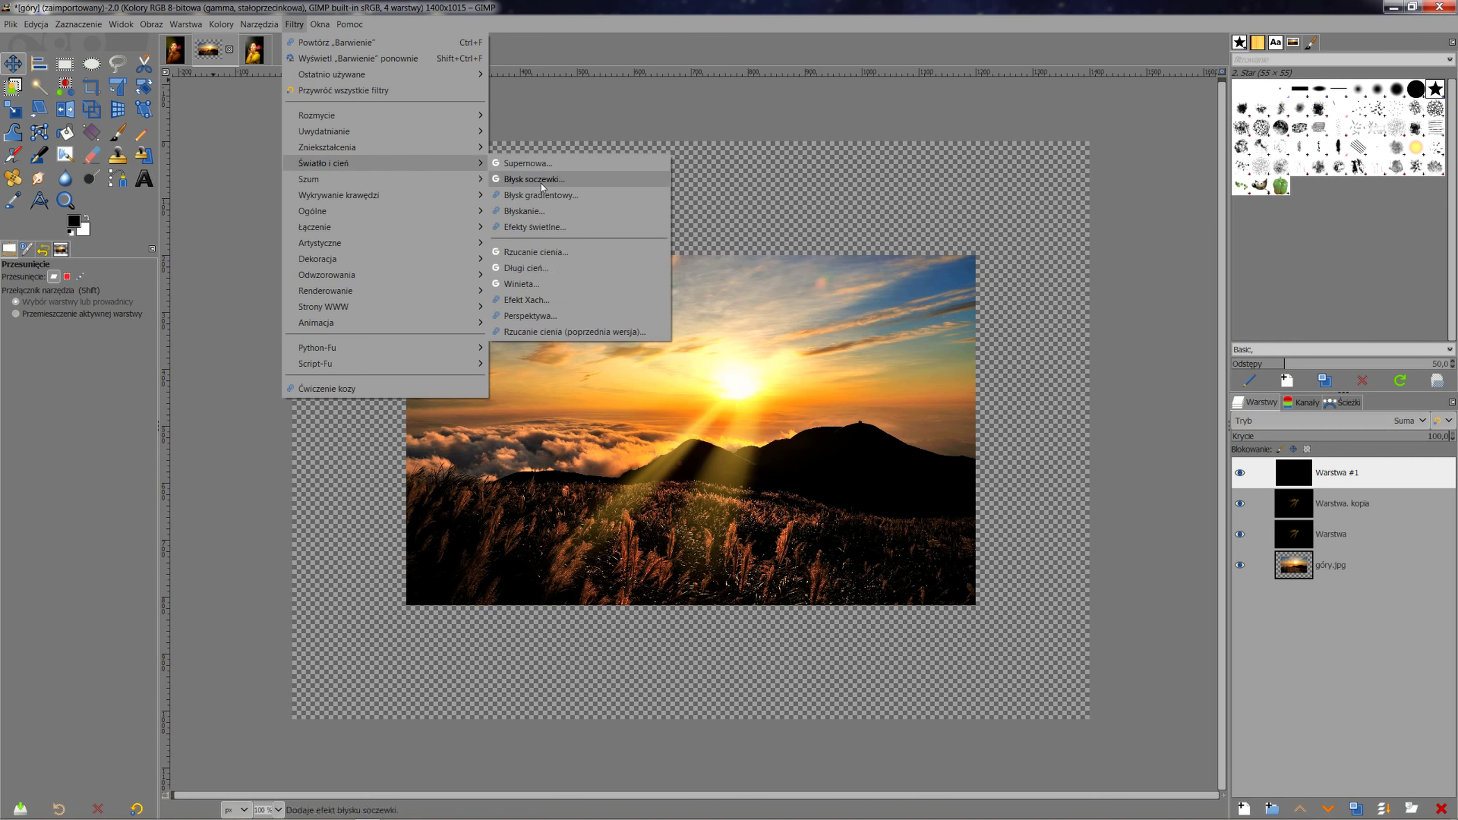
{"action": "left_click", "coordinate": [542, 181]}
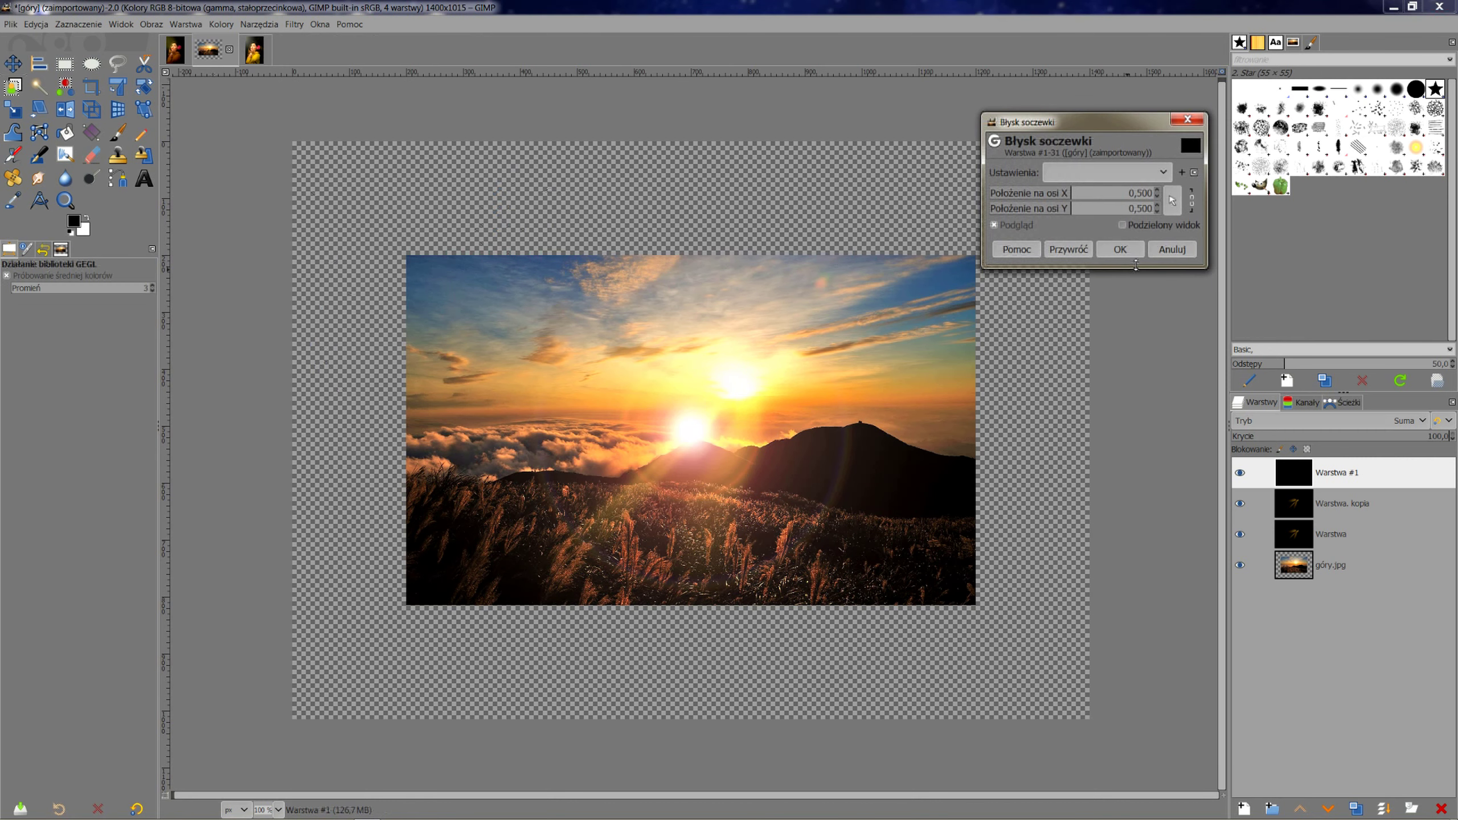
{"action": "left_click", "coordinate": [1171, 250]}
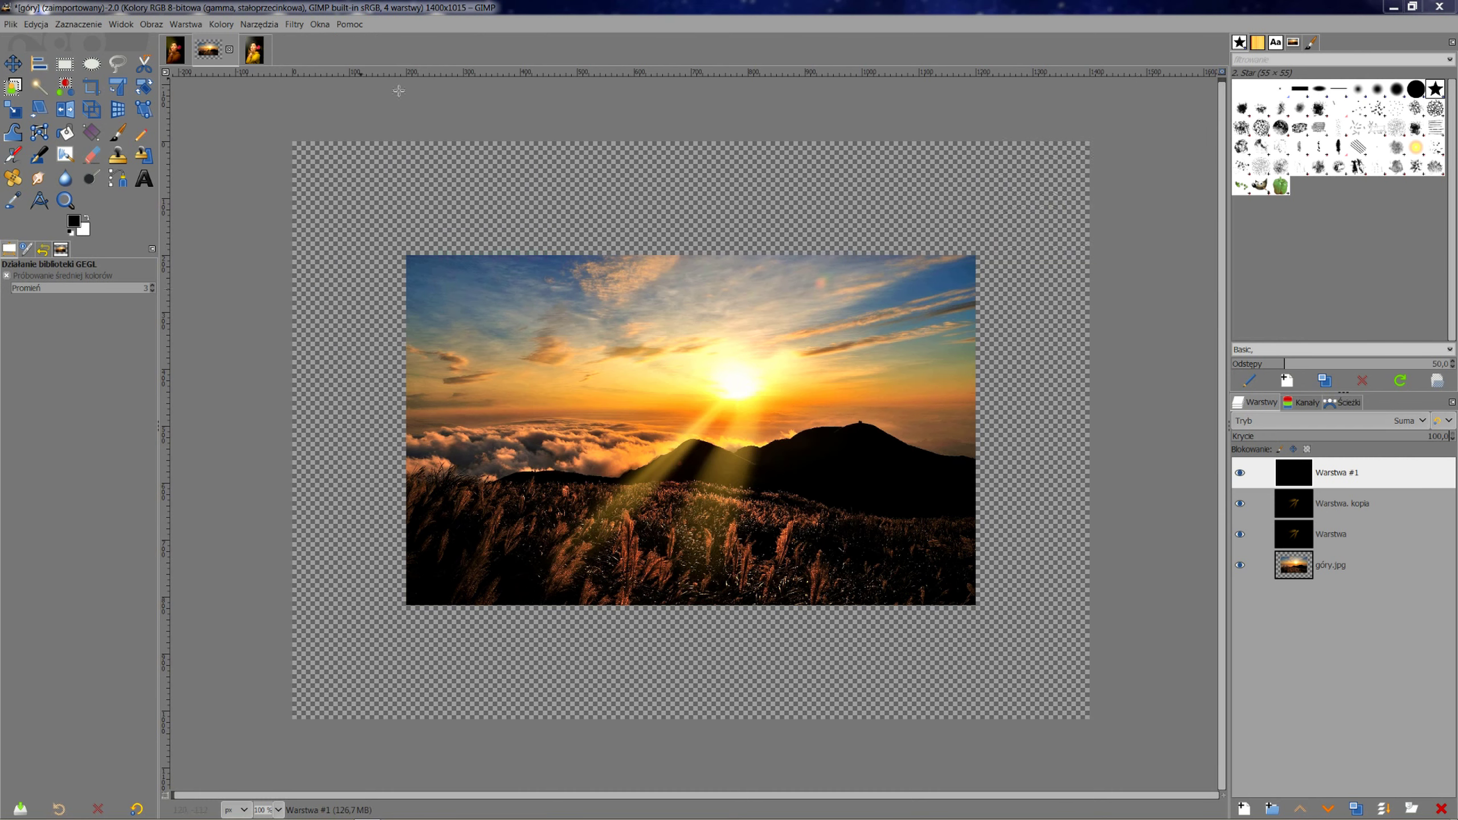
{"action": "left_click", "coordinate": [295, 24]}
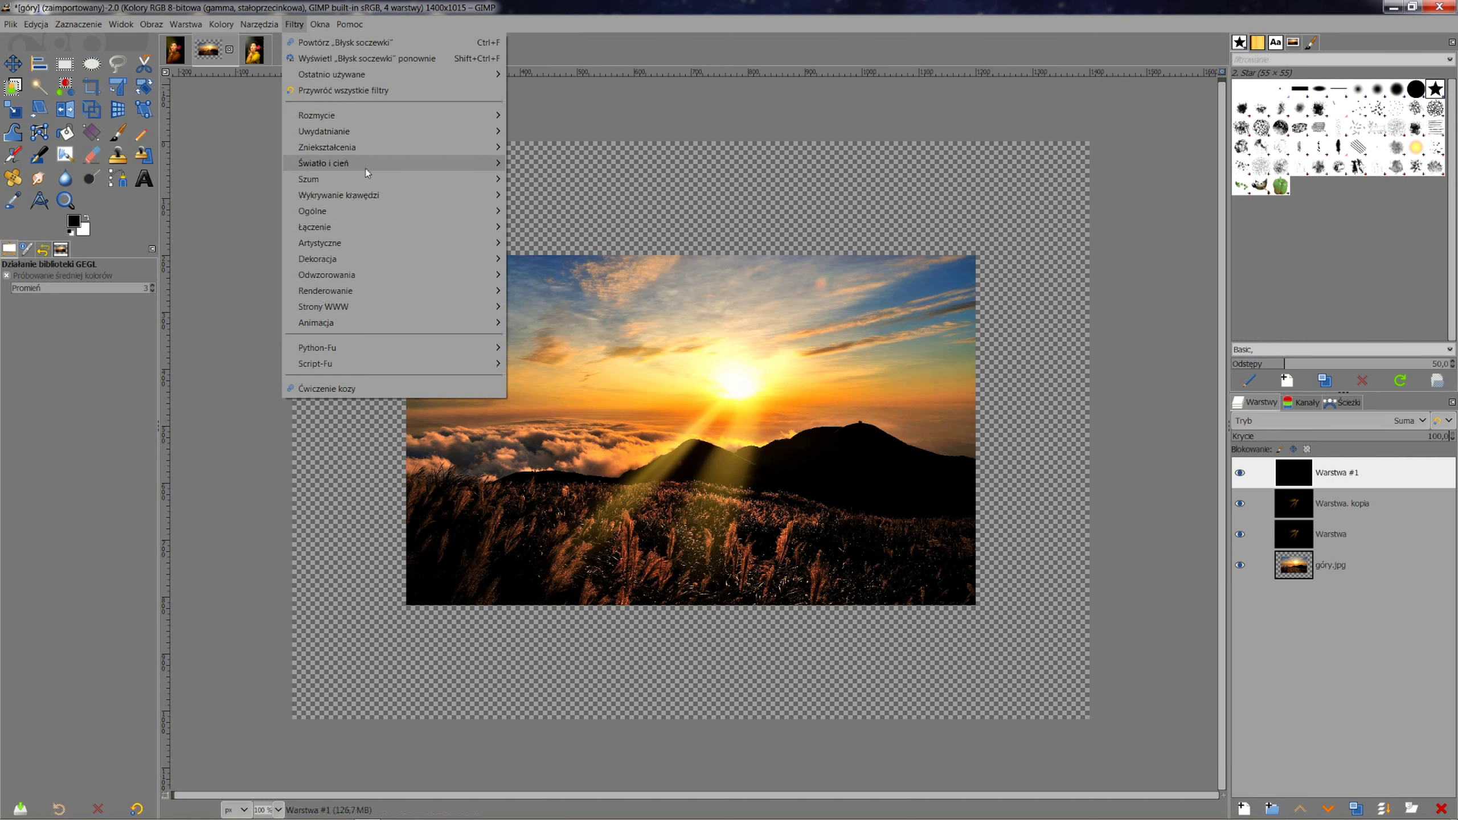
{"action": "mouse_move", "coordinate": [342, 163]}
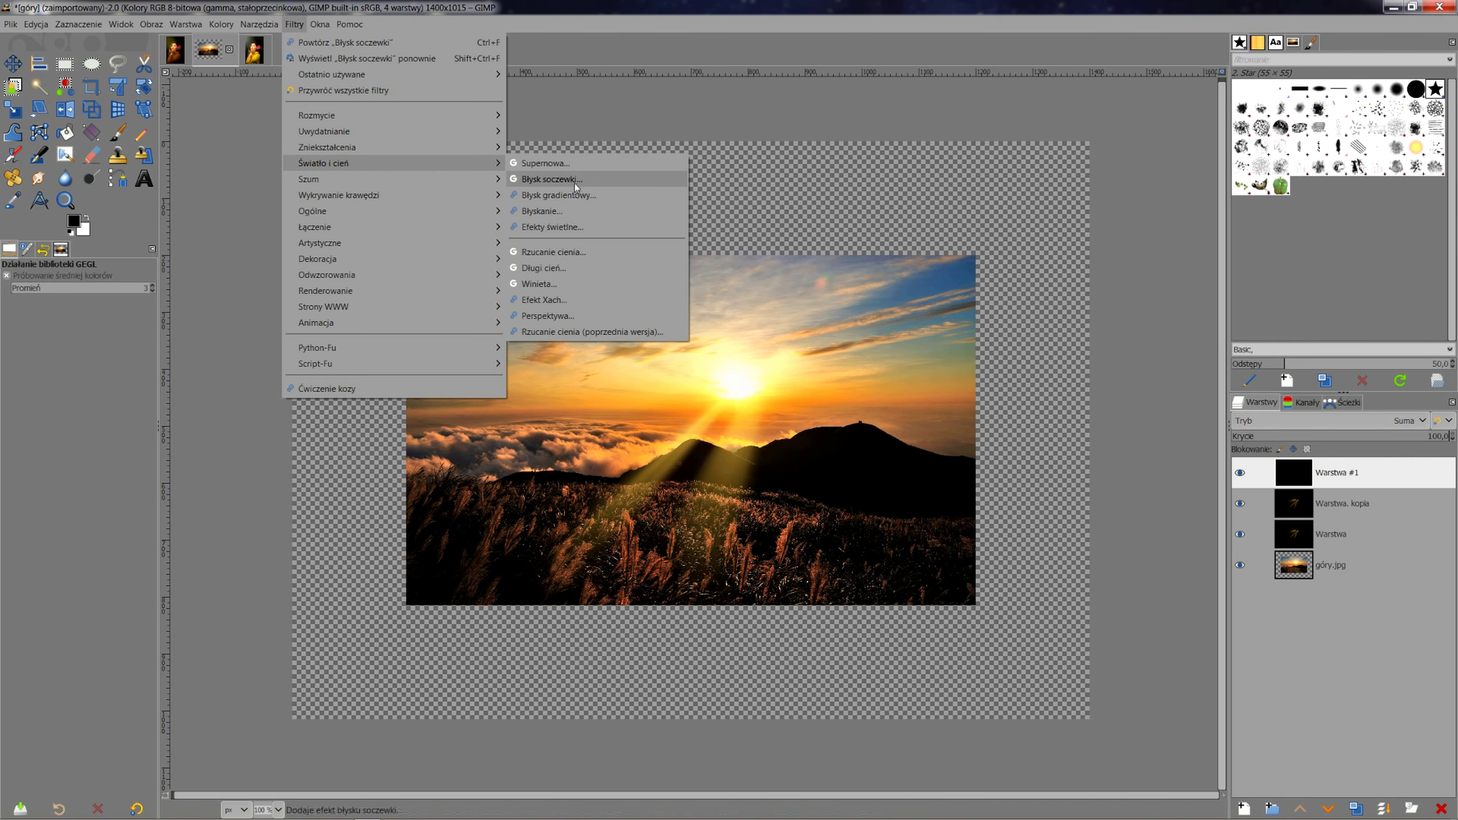
{"action": "left_click", "coordinate": [574, 182]}
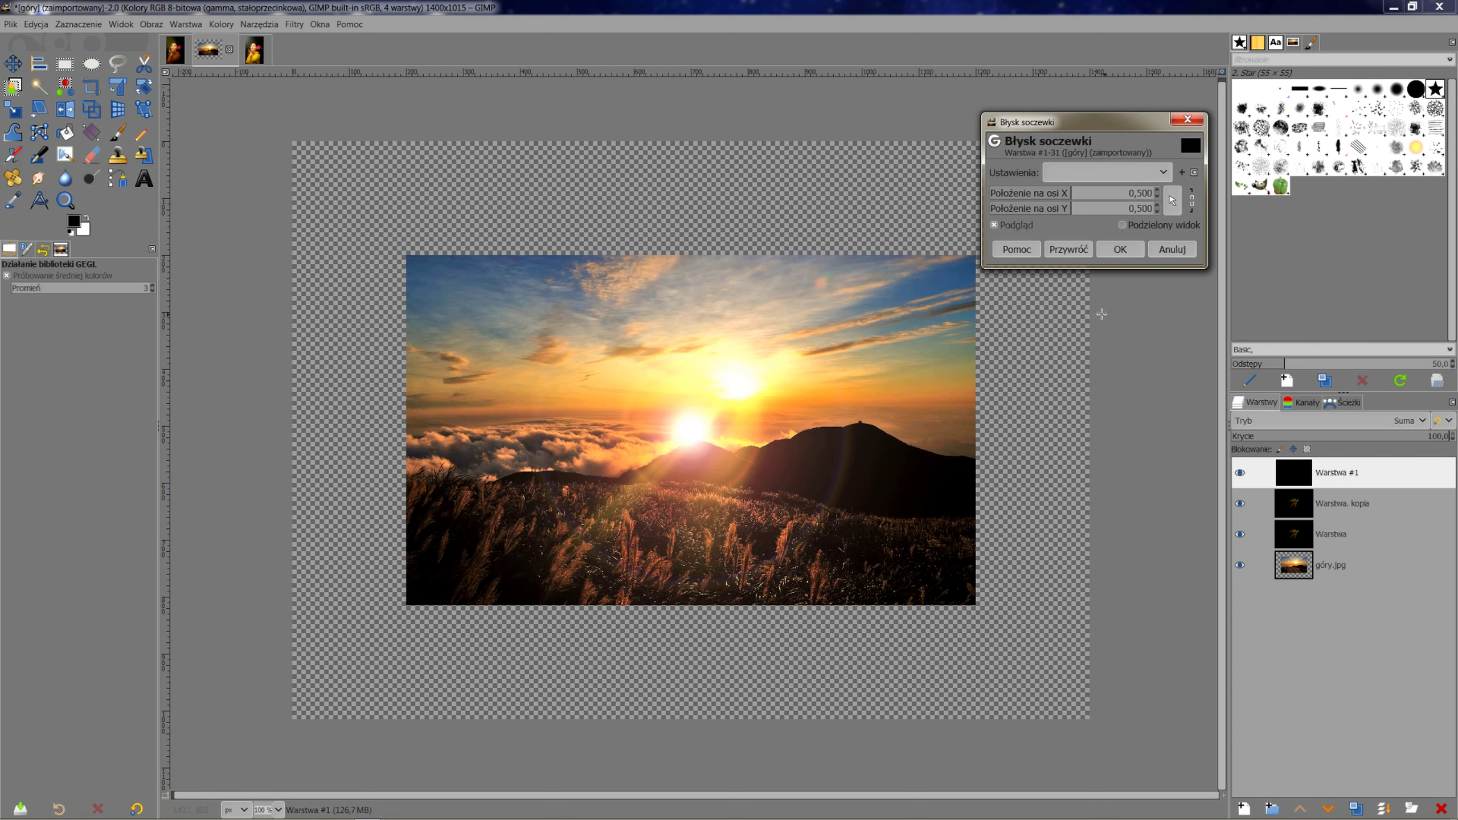
{"action": "left_click", "coordinate": [1126, 251]}
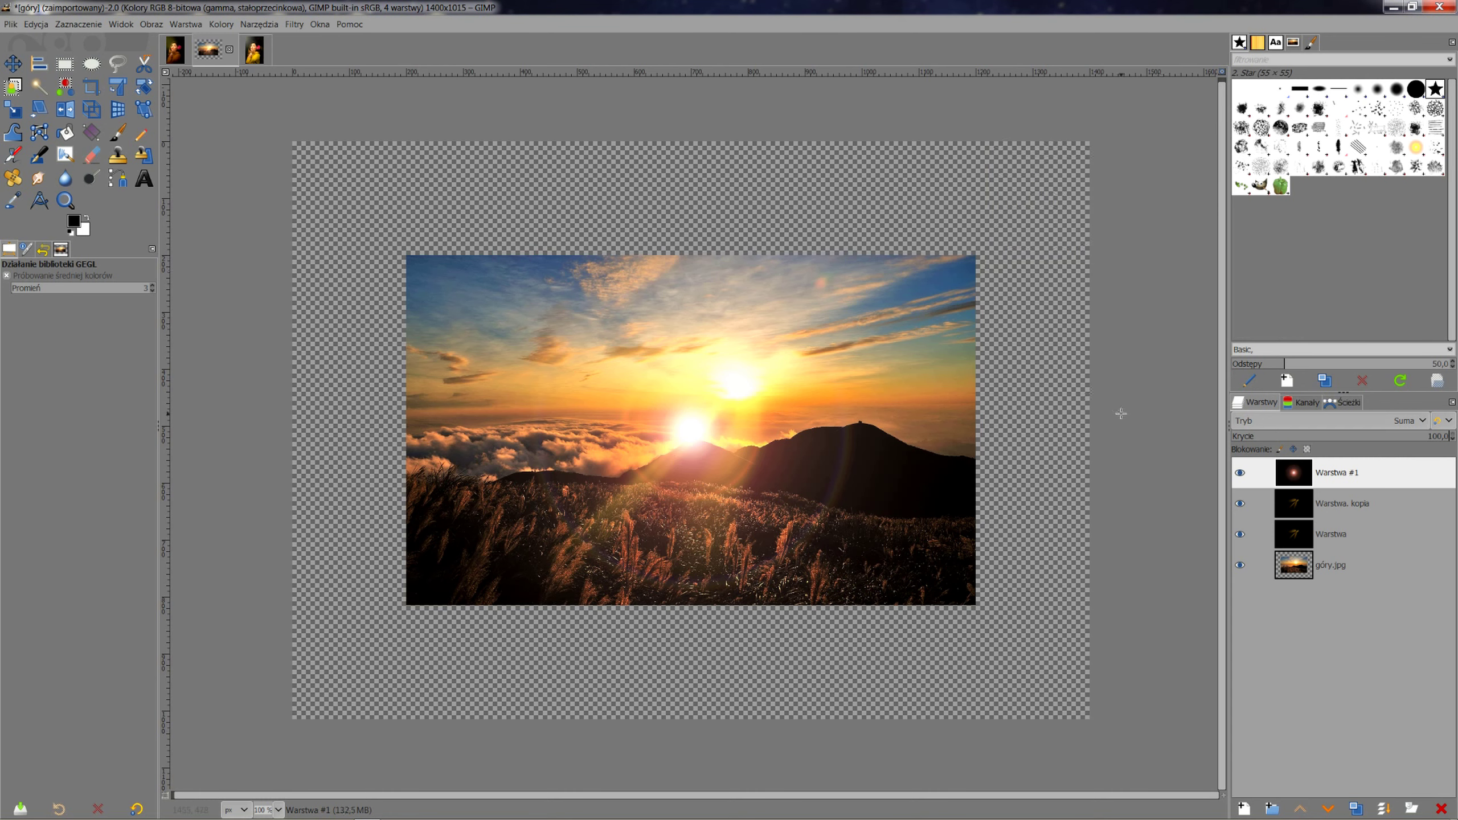
{"action": "left_click", "coordinate": [12, 109]}
- Scale the lens-flare layer down to about 1037×750
{"action": "left_click", "coordinate": [676, 464]}
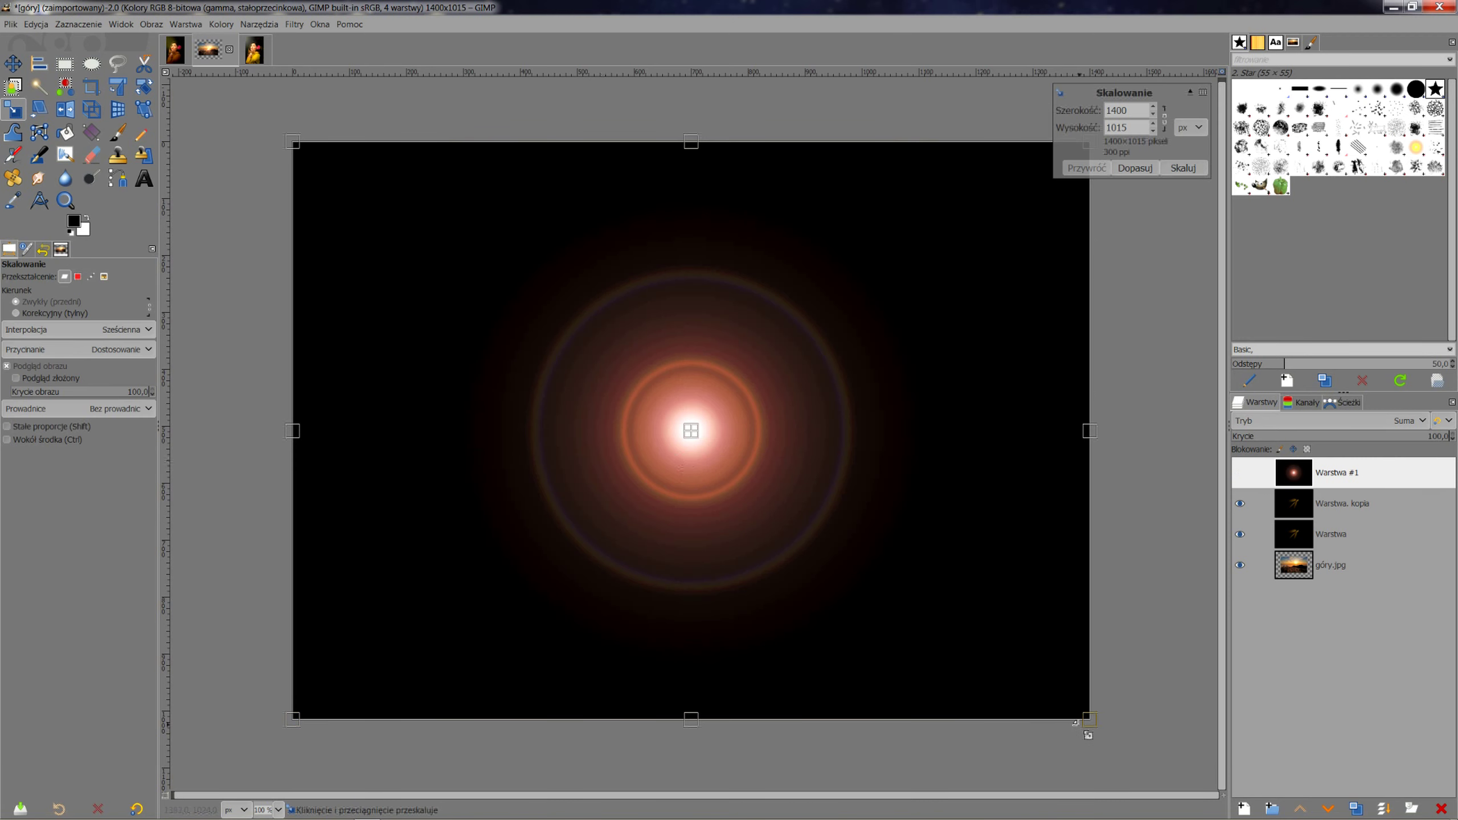
{"action": "left_click_drag", "start_coordinate": [1087, 714], "coordinate": [911, 566]}
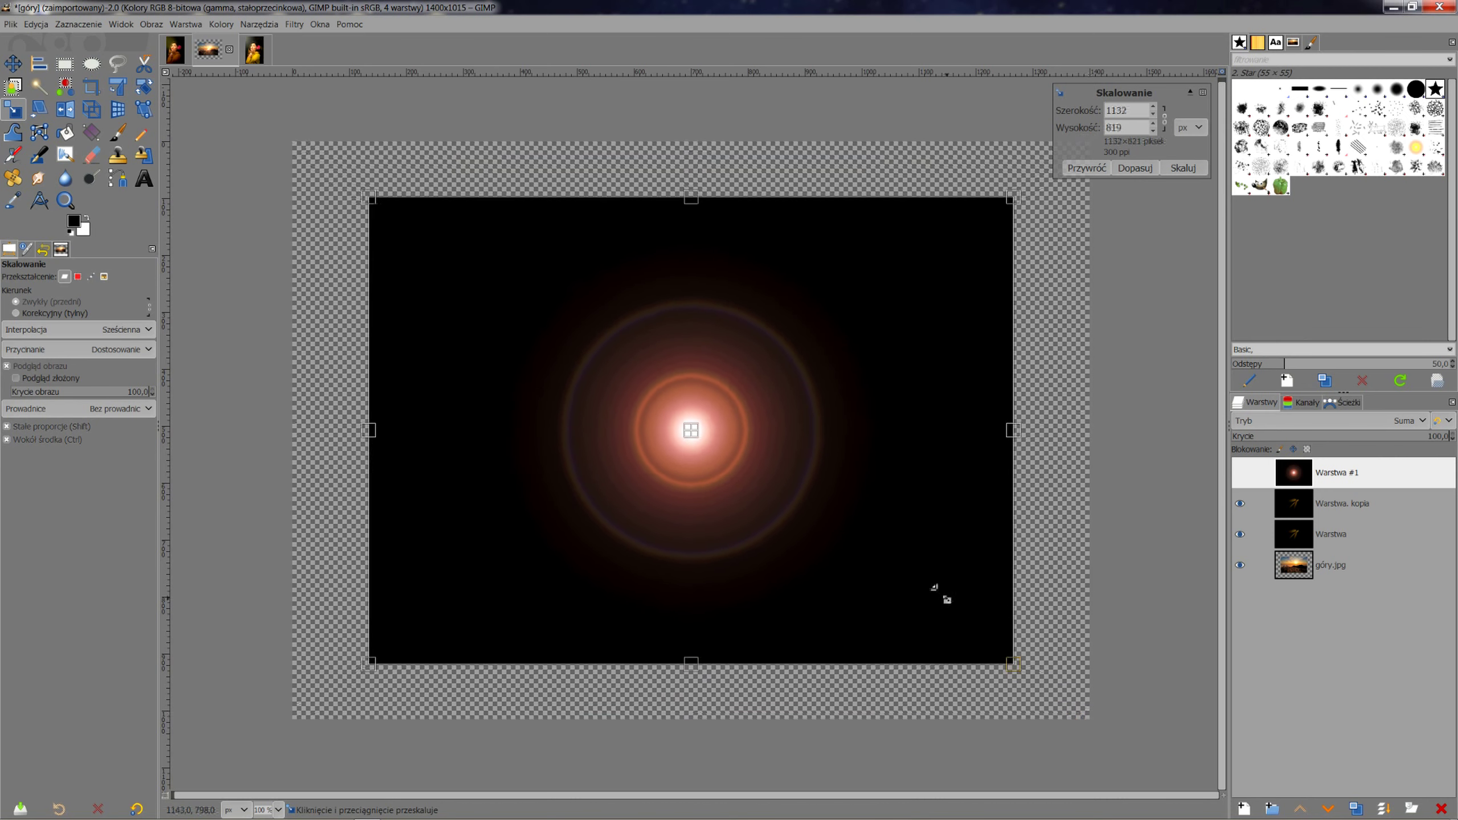
{"action": "left_click_drag", "start_coordinate": [912, 566], "coordinate": [899, 554]}
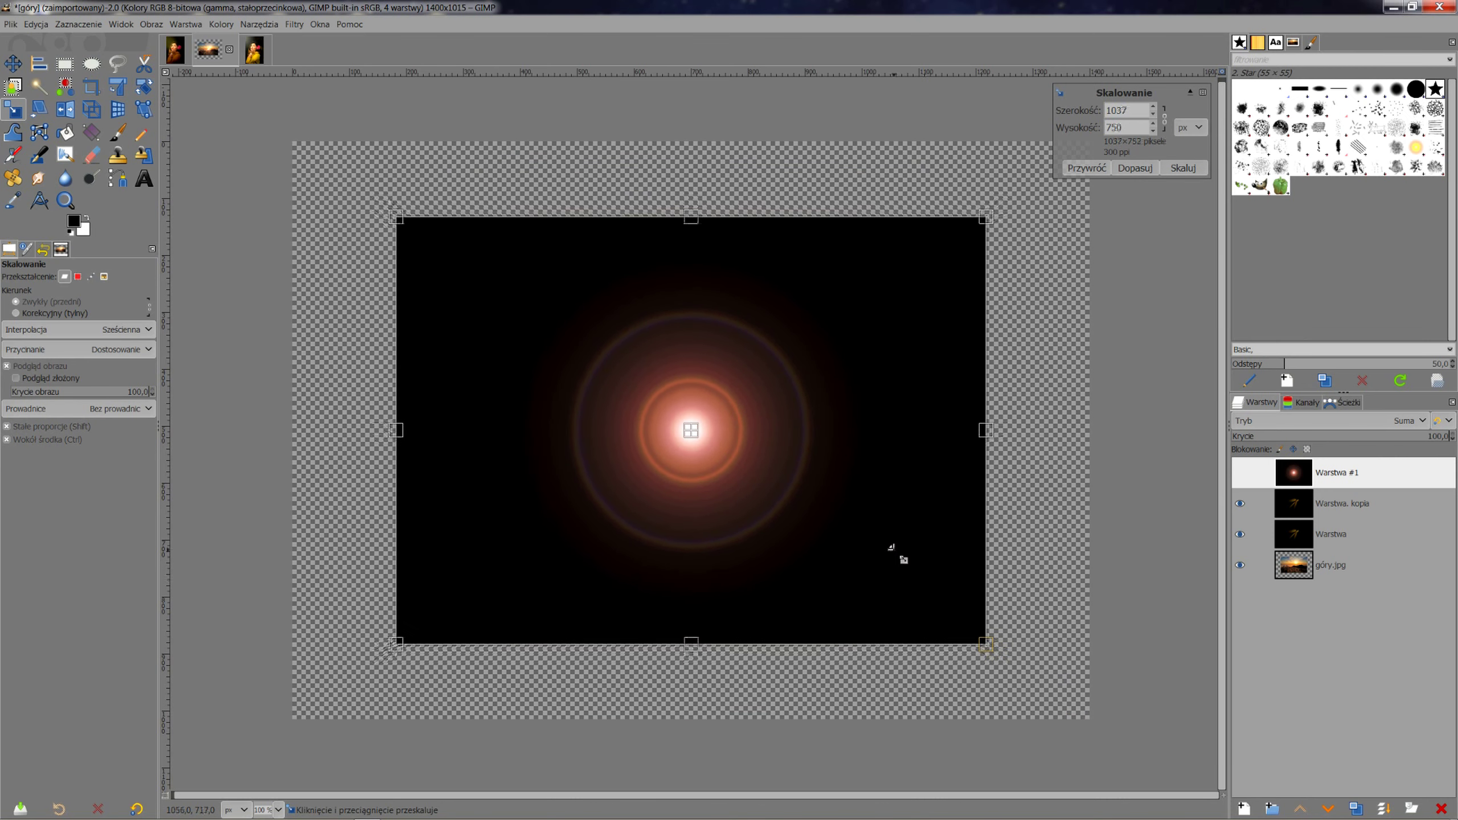
{"action": "left_click", "coordinate": [1188, 171]}
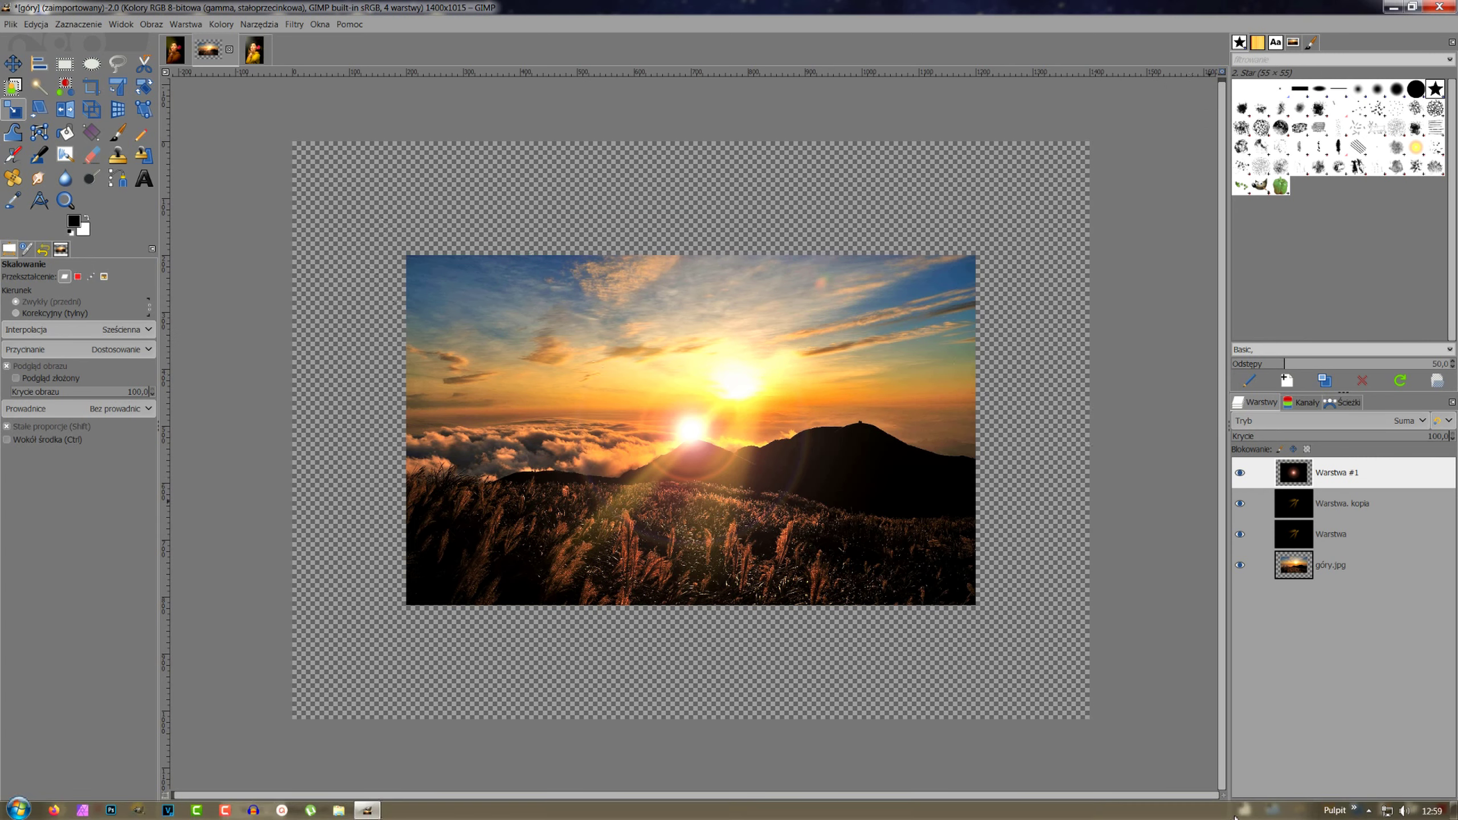
- Add a new layer, Warstwa #2, and fill it with black
{"action": "double_click", "coordinate": [1271, 718]}
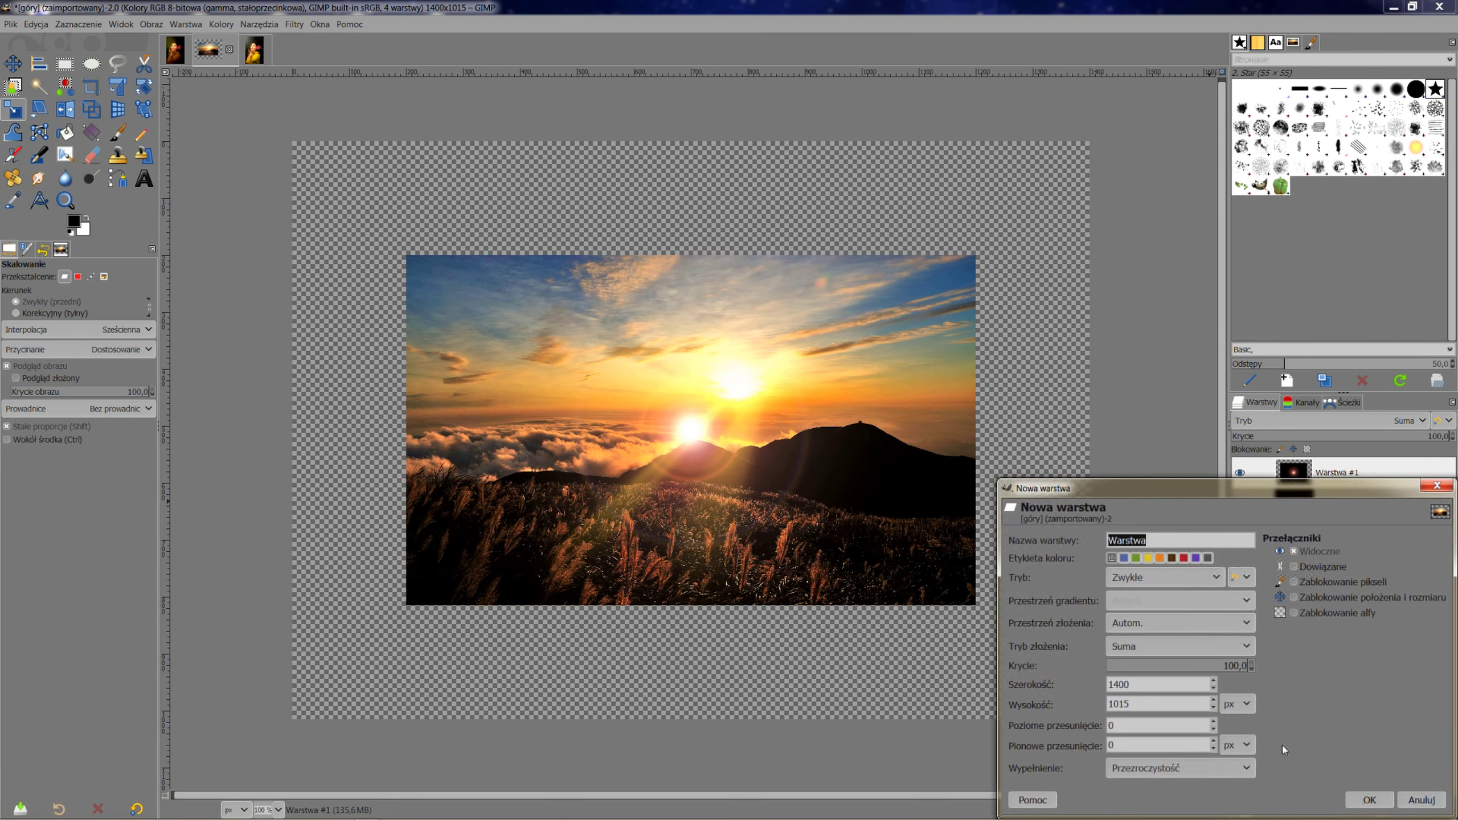
{"action": "key", "text": "Return"}
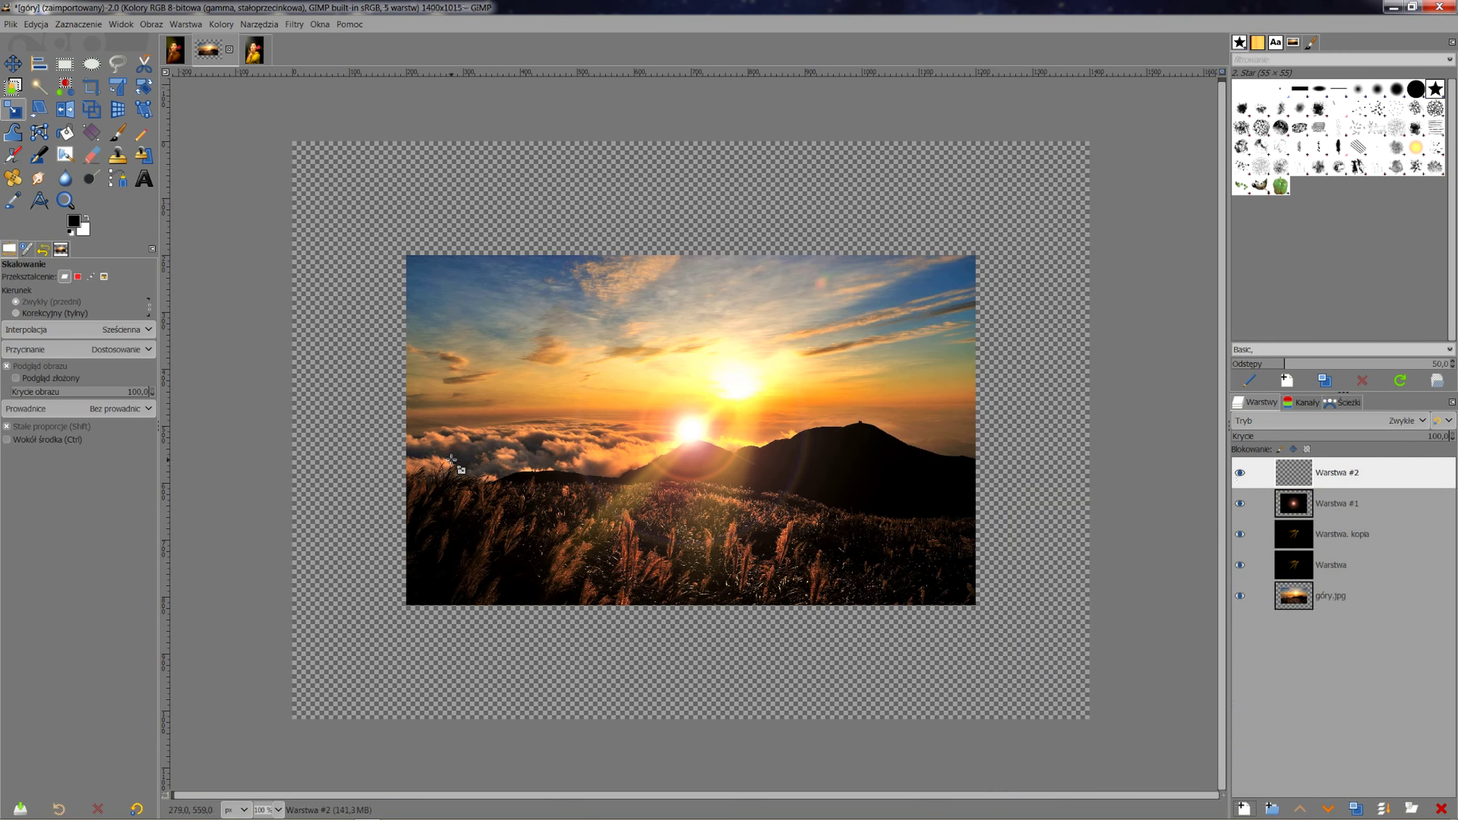
{"action": "key", "text": "ctrl+comma"}
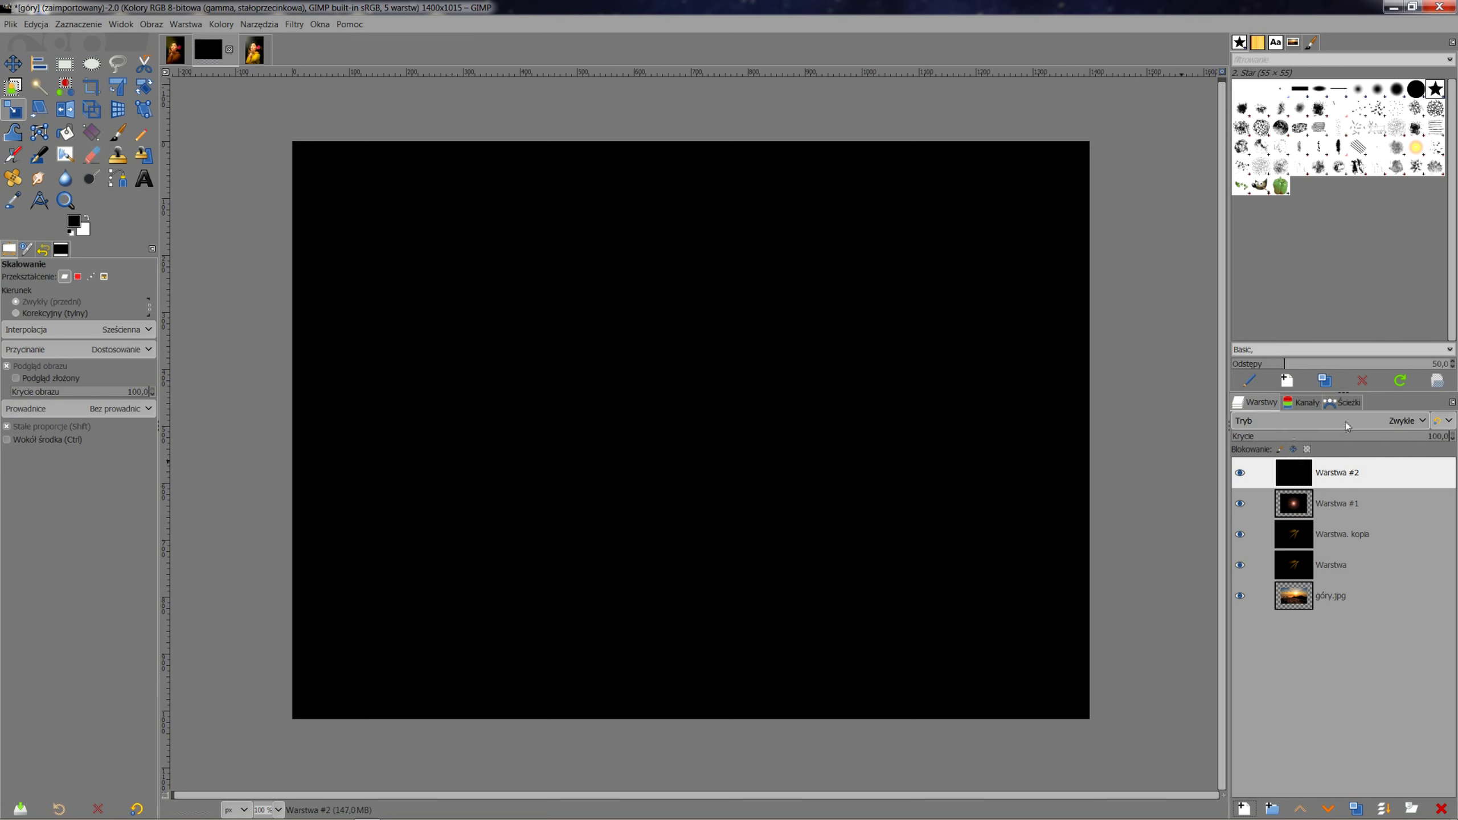
{"action": "left_click", "coordinate": [1346, 425]}
- Set Warstwa #2 to Suma (Addition) mode, then open and close the Sparkle filter unapplied
{"action": "left_click", "coordinate": [1280, 622]}
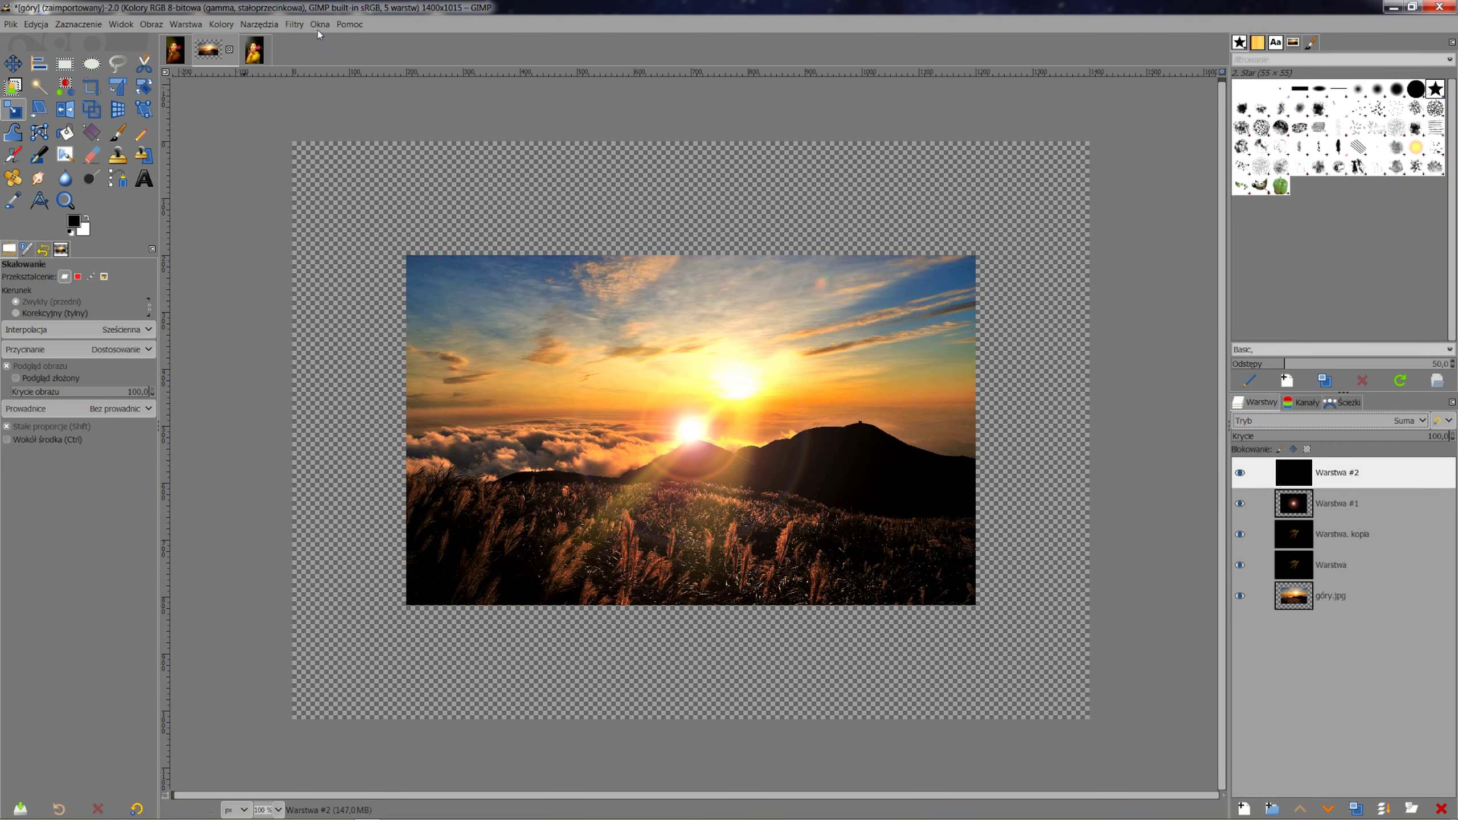
{"action": "left_click", "coordinate": [298, 25]}
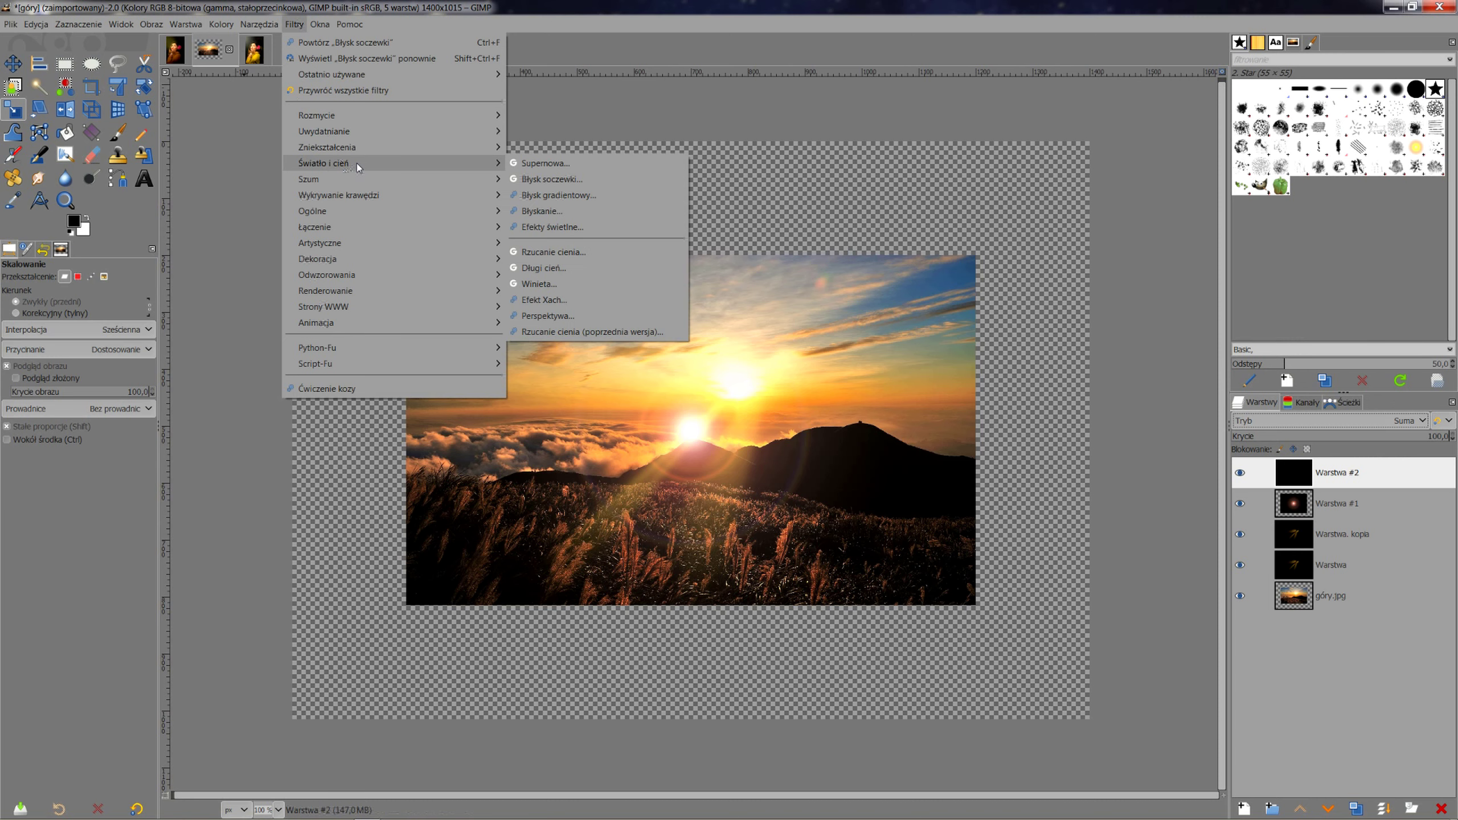
{"action": "mouse_move", "coordinate": [323, 163]}
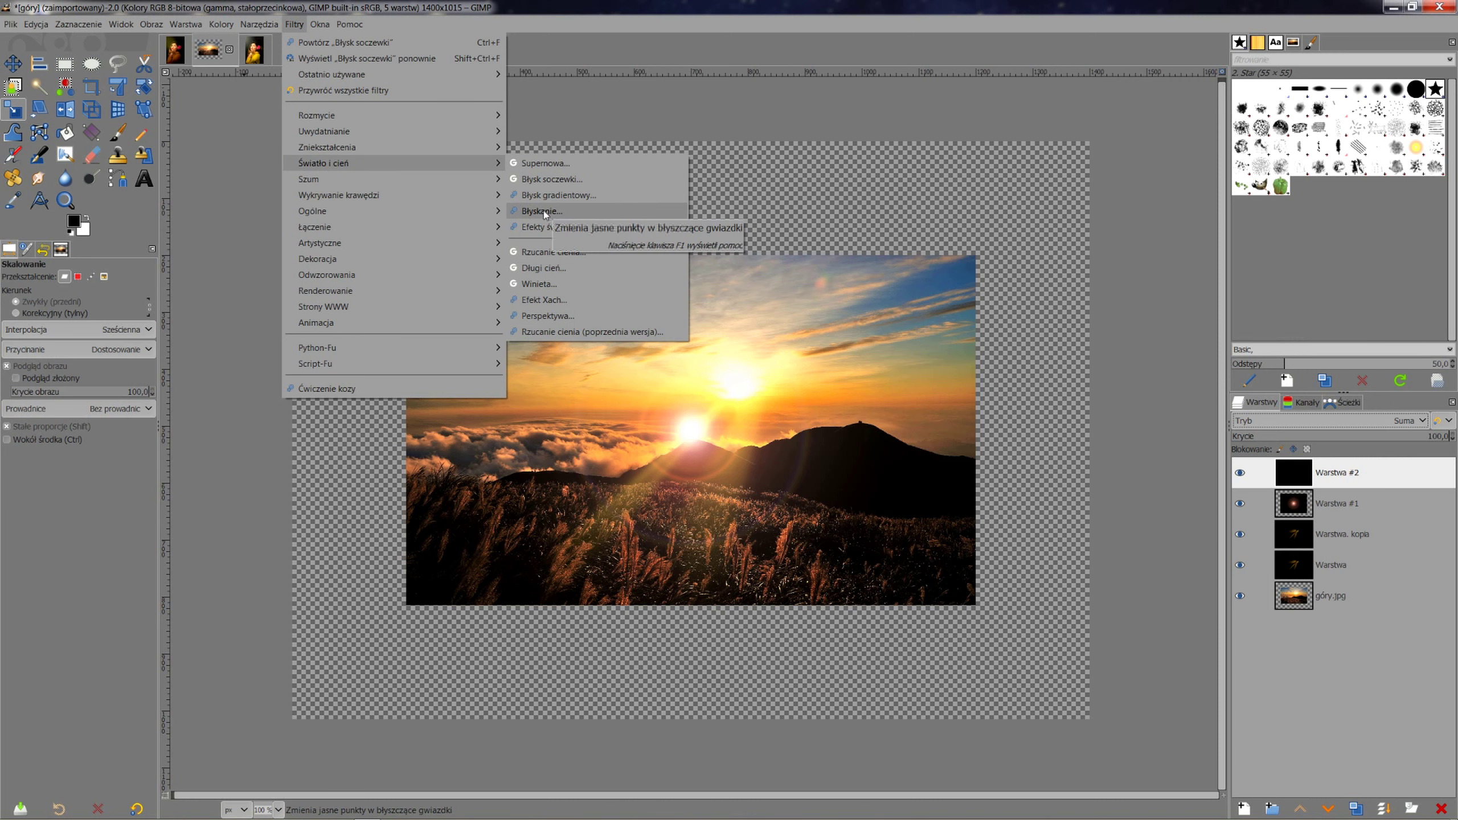
{"action": "left_click", "coordinate": [544, 212]}
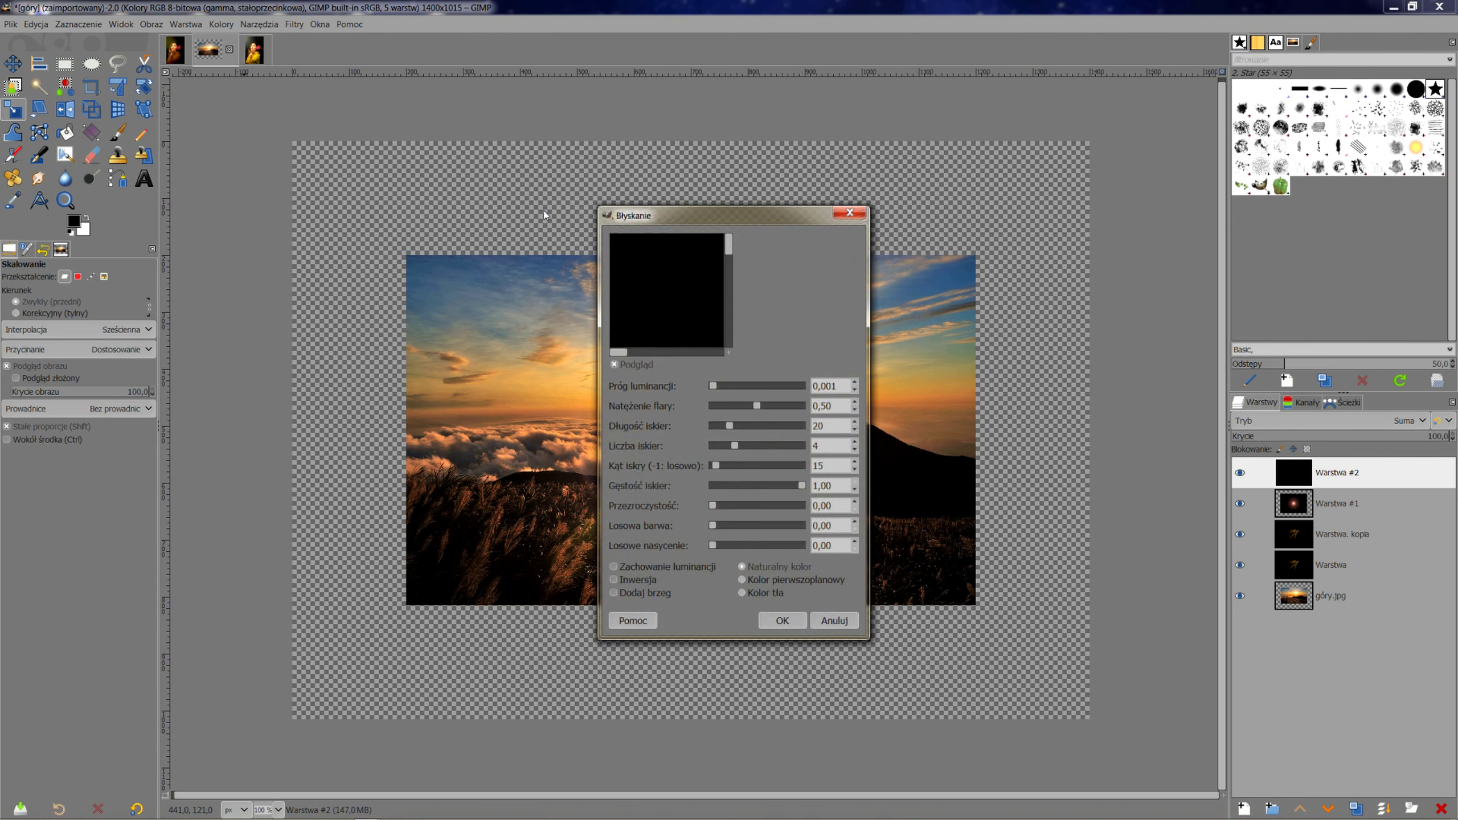
{"action": "left_click", "coordinate": [839, 620]}
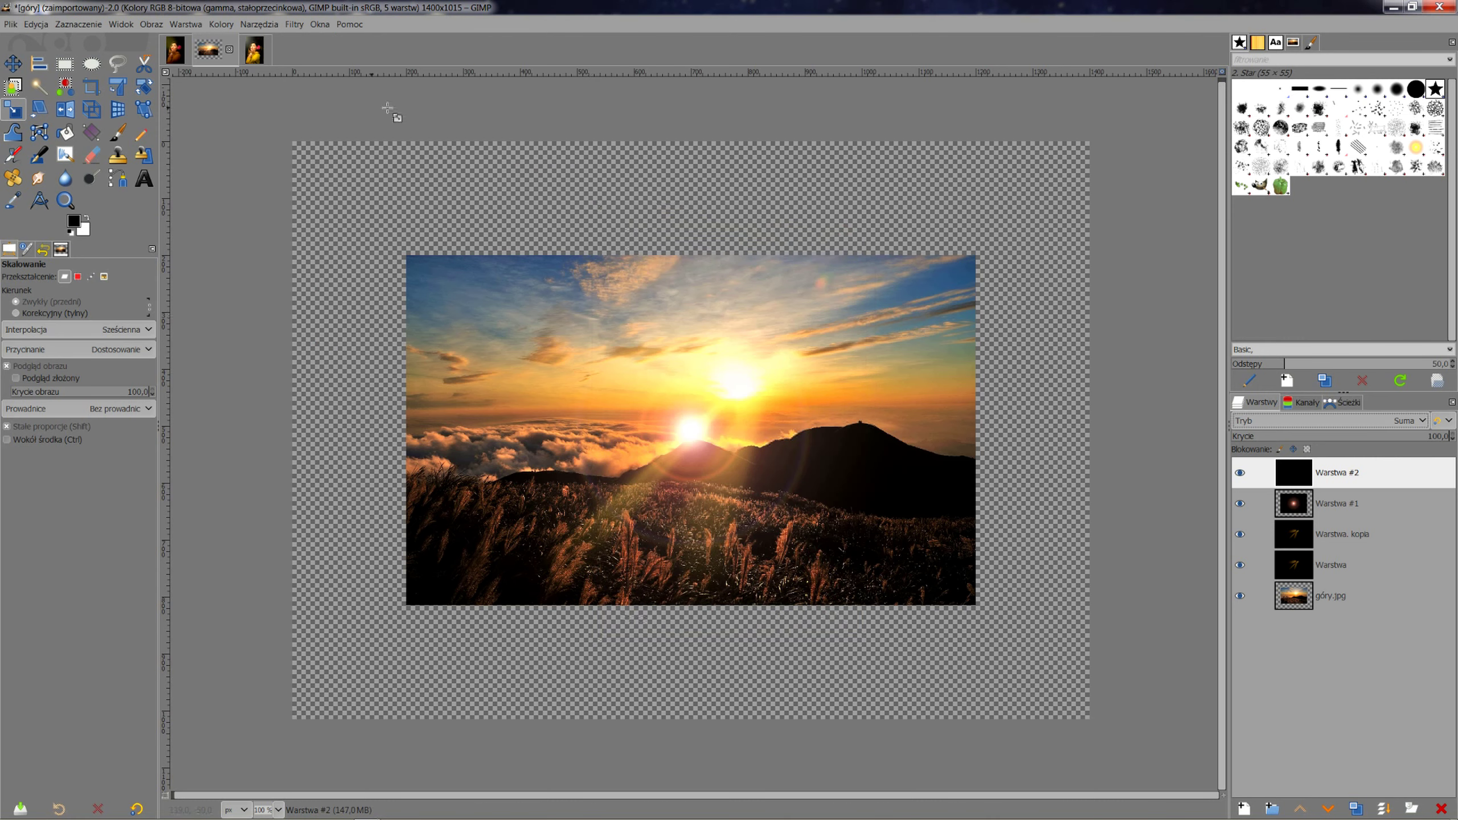
- Open Gradient Flare and choose the GFlare_102 flare style
{"action": "left_click", "coordinate": [294, 24]}
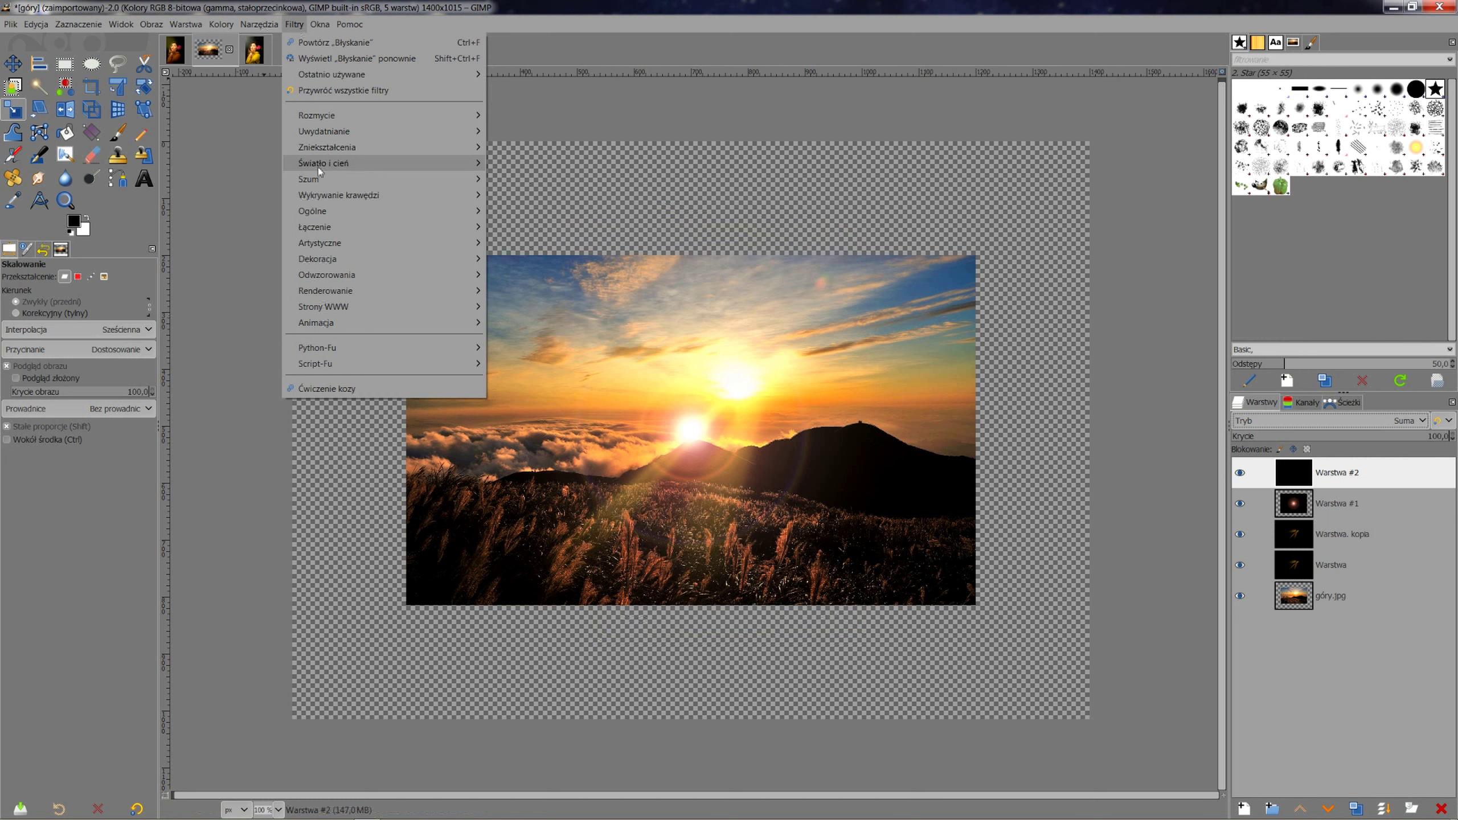
{"action": "mouse_move", "coordinate": [324, 163]}
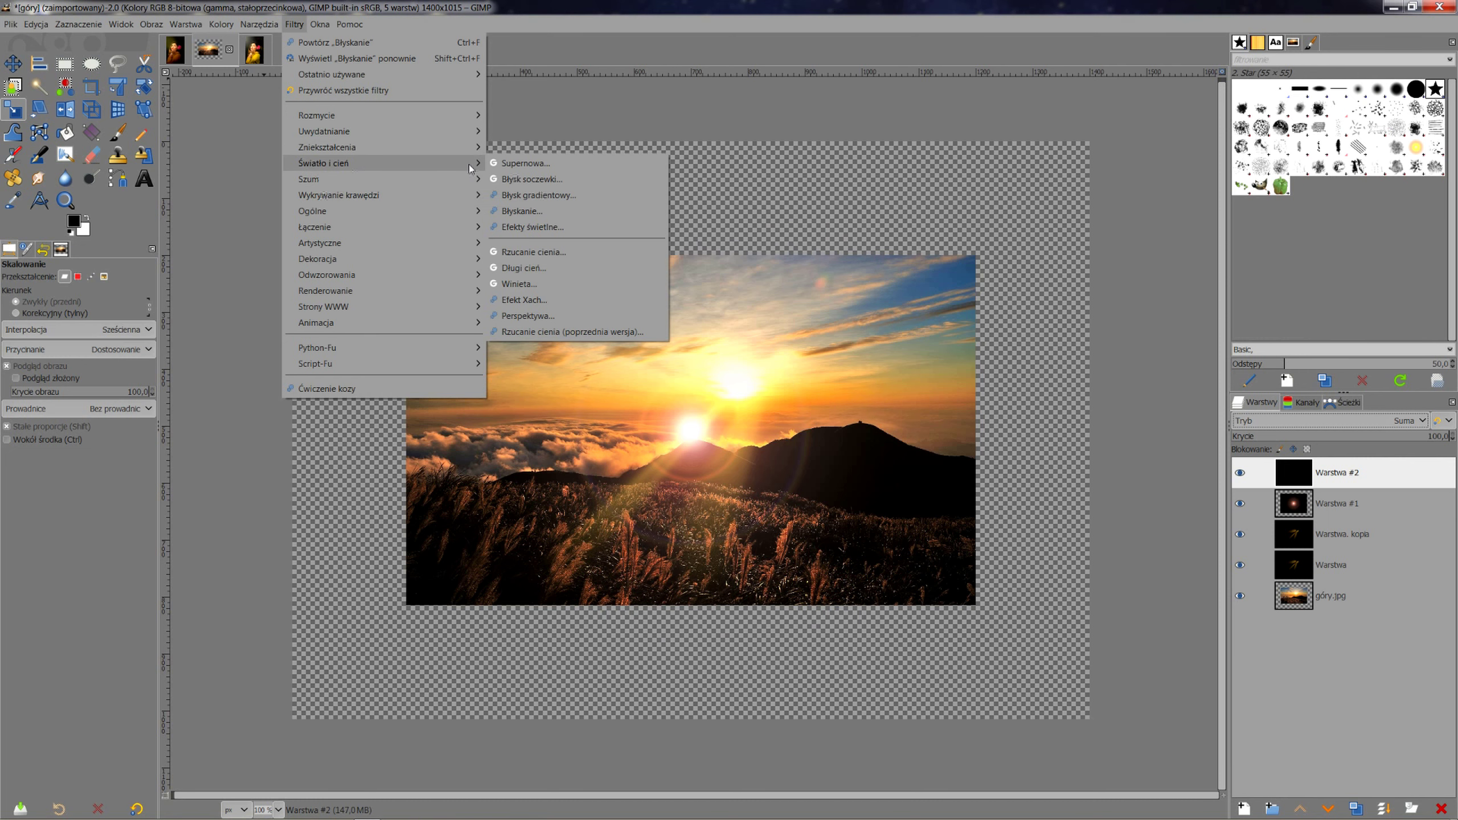
{"action": "left_click", "coordinate": [558, 195]}
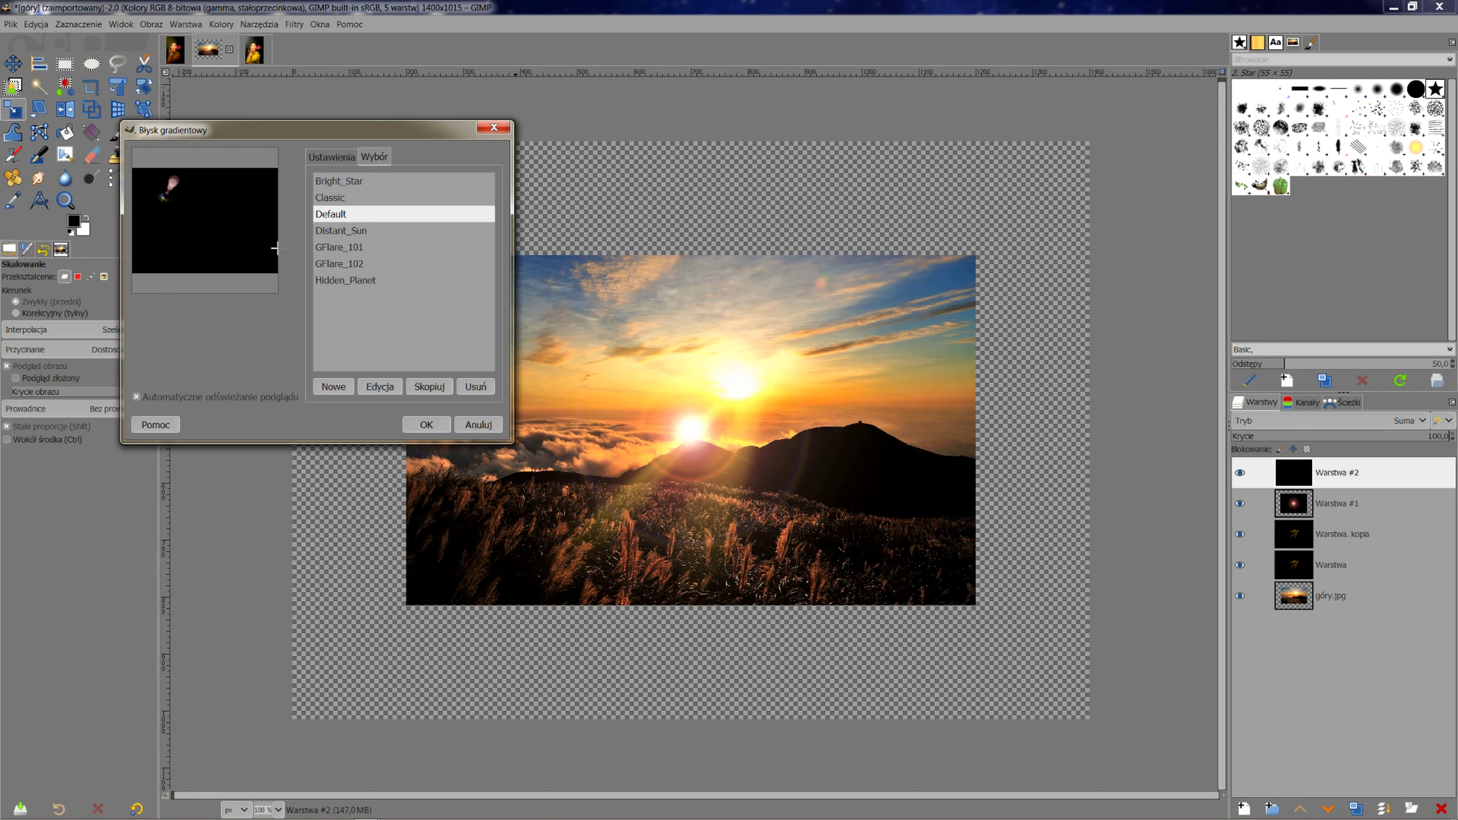
{"action": "left_click", "coordinate": [344, 230]}
{"action": "left_click", "coordinate": [346, 251]}
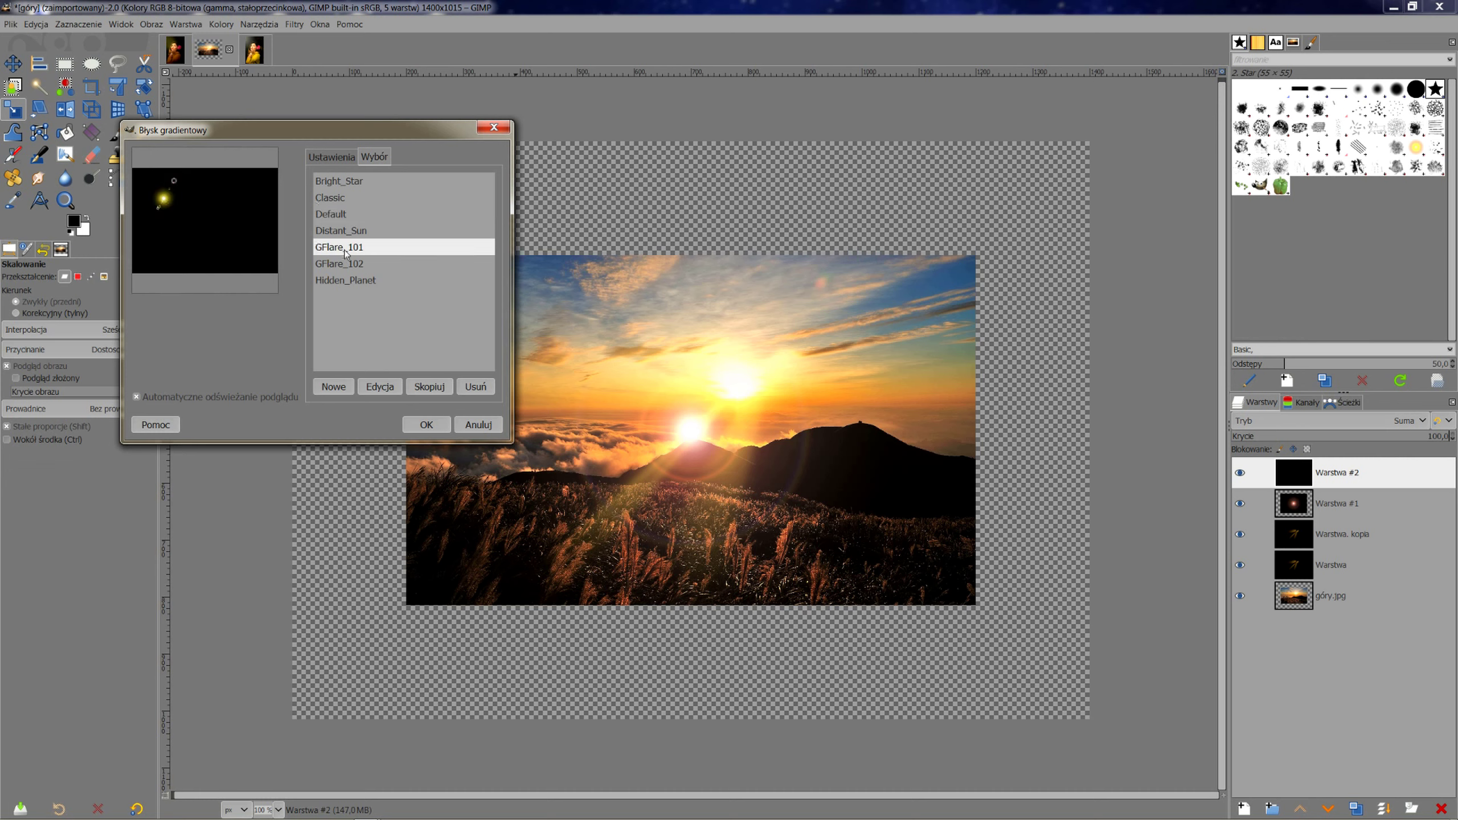
{"action": "left_click", "coordinate": [351, 265]}
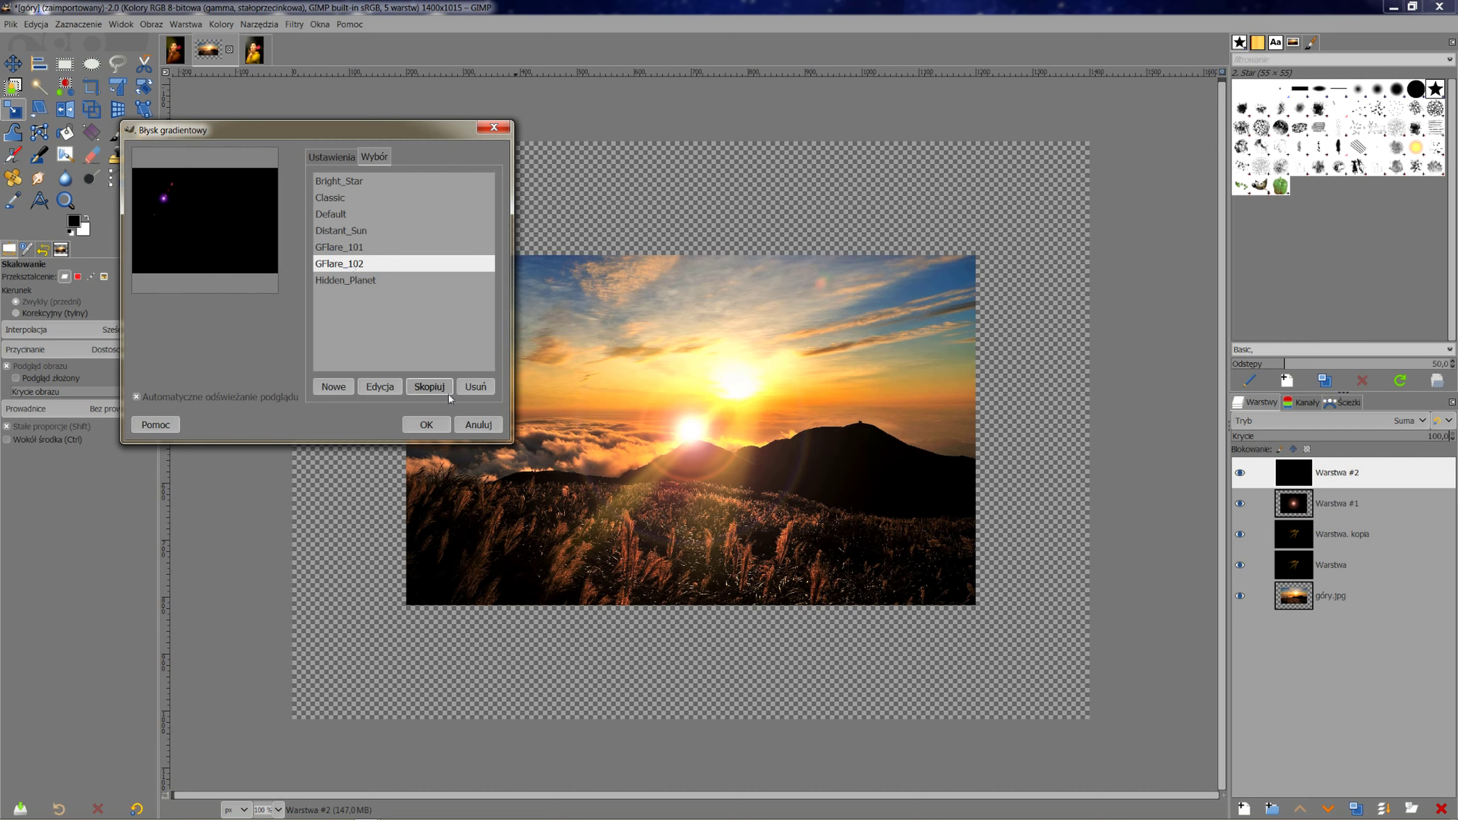
- Shift the flare centre, set vector length about 597 and radius about 203, and apply
{"action": "left_click", "coordinate": [334, 157]}
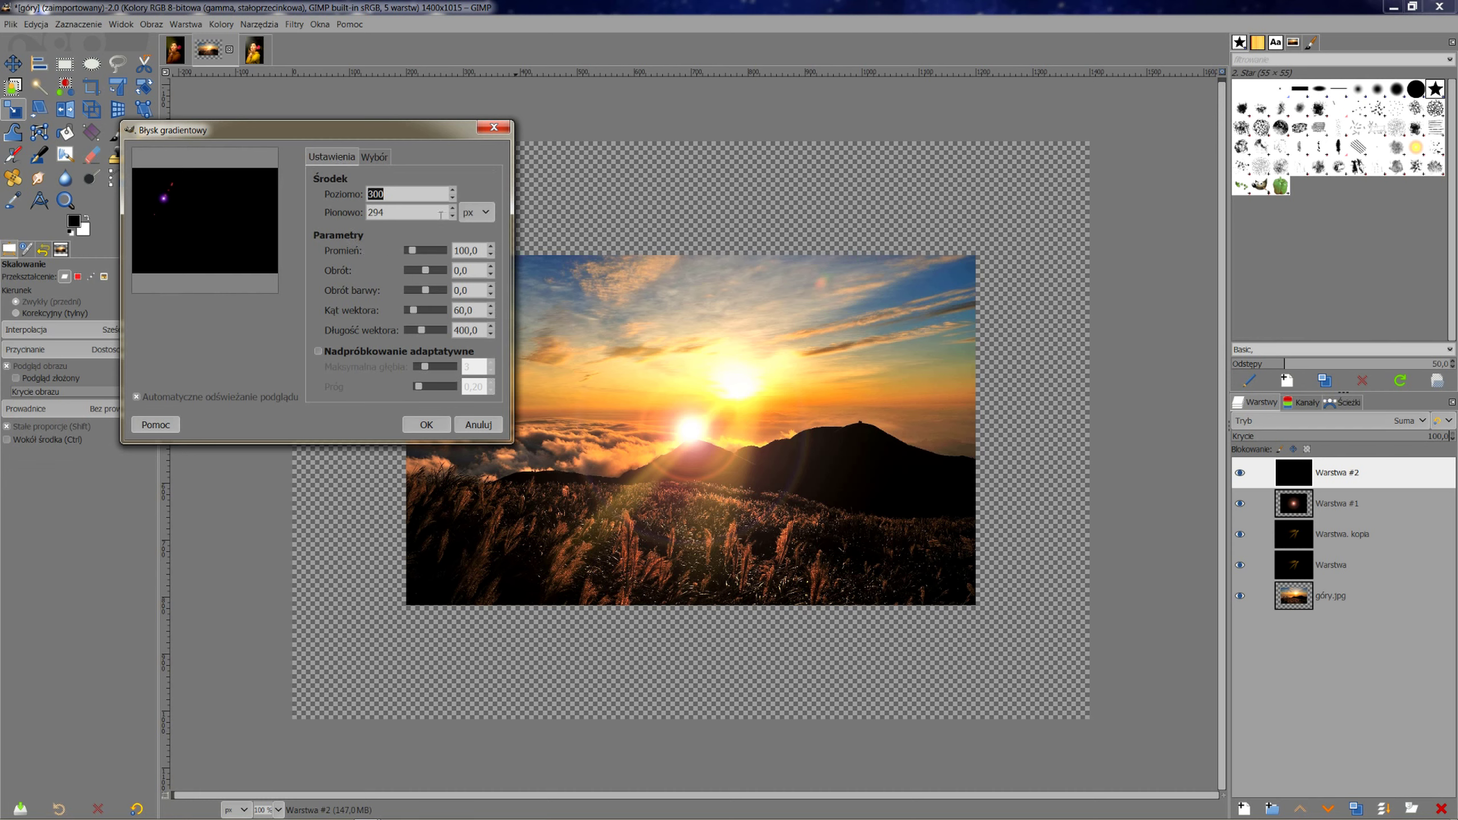
{"action": "left_click", "coordinate": [452, 190]}
{"action": "left_click", "coordinate": [453, 191]}
{"action": "left_click", "coordinate": [453, 191]}
{"action": "left_click", "coordinate": [452, 192]}
{"action": "left_click", "coordinate": [453, 207]}
{"action": "left_click", "coordinate": [453, 209]}
{"action": "left_click", "coordinate": [451, 214]}
{"action": "left_click_drag", "start_coordinate": [421, 332], "coordinate": [424, 333]}
{"action": "left_click_drag", "start_coordinate": [413, 251], "coordinate": [419, 259]}
{"action": "left_click", "coordinate": [425, 425]}
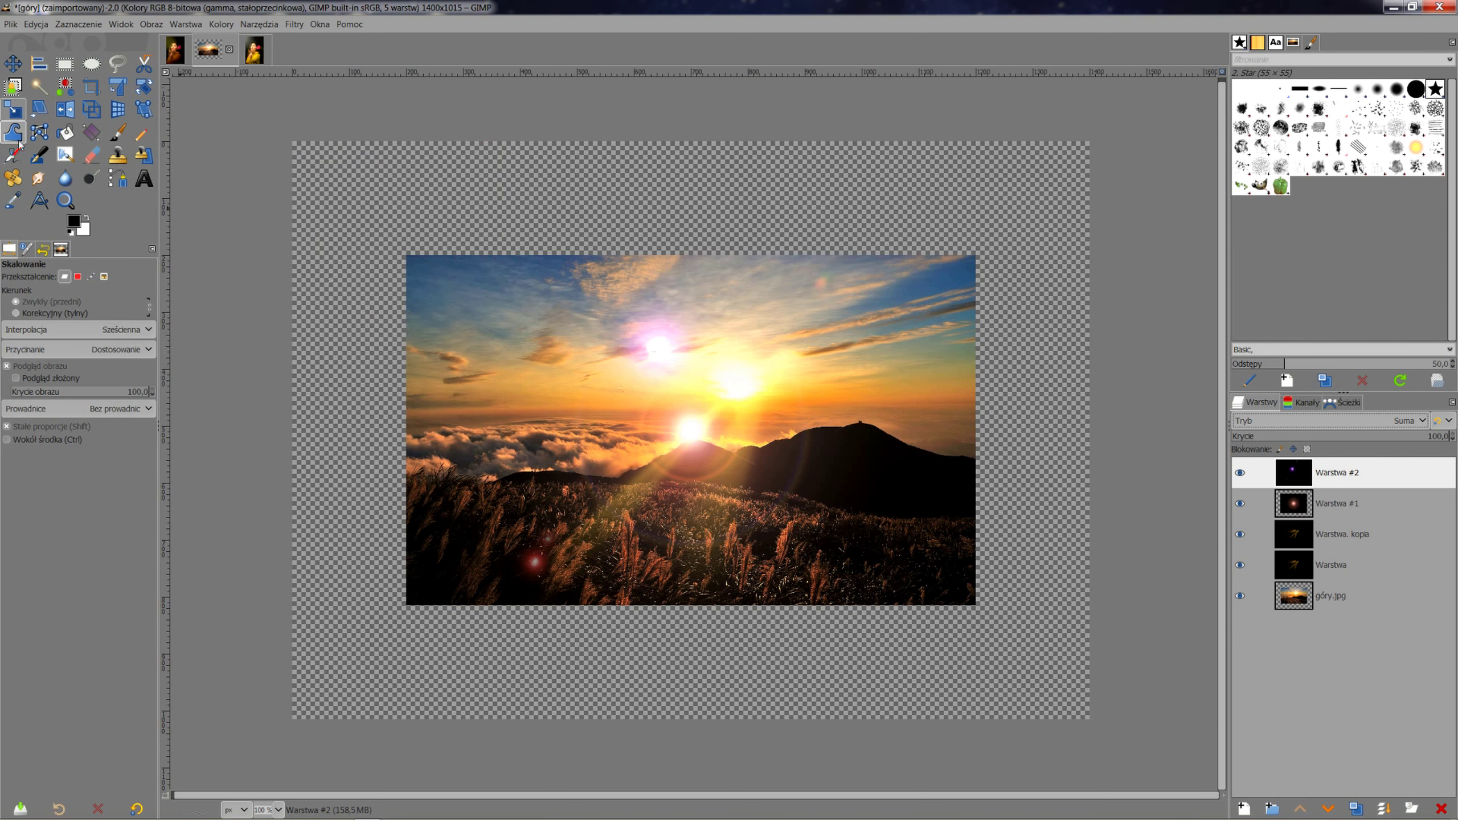
- Move the Warstwa #2 flare layer right so its flare sits over the upper sun
{"action": "key", "text": "m"}
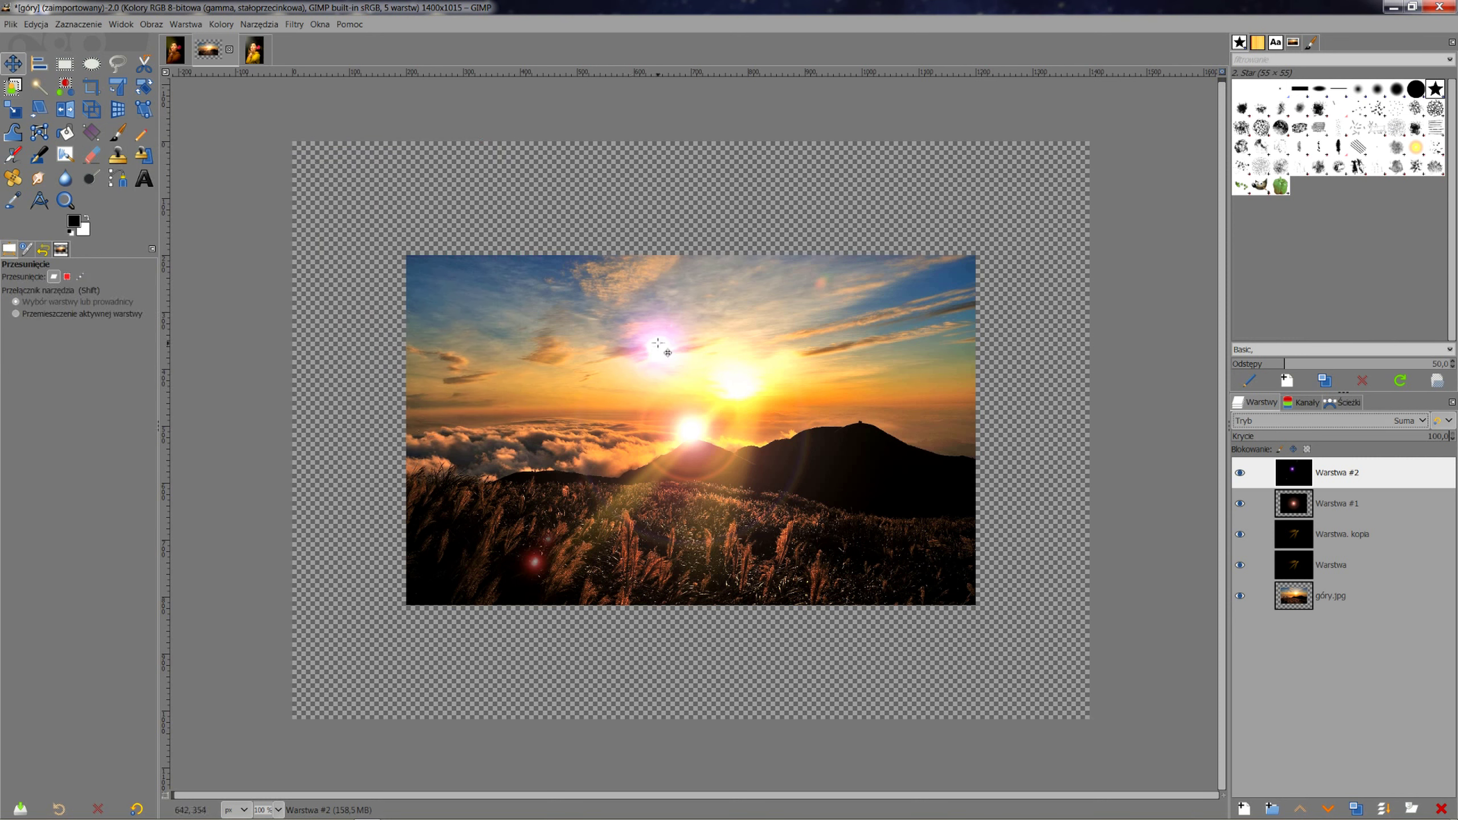
{"action": "mouse_move", "coordinate": [657, 347]}
{"action": "left_mouse_down"}
{"action": "mouse_move", "coordinate": [735, 356]}
{"action": "mouse_move", "coordinate": [775, 333]}
{"action": "mouse_move", "coordinate": [755, 351]}
{"action": "left_mouse_up"}
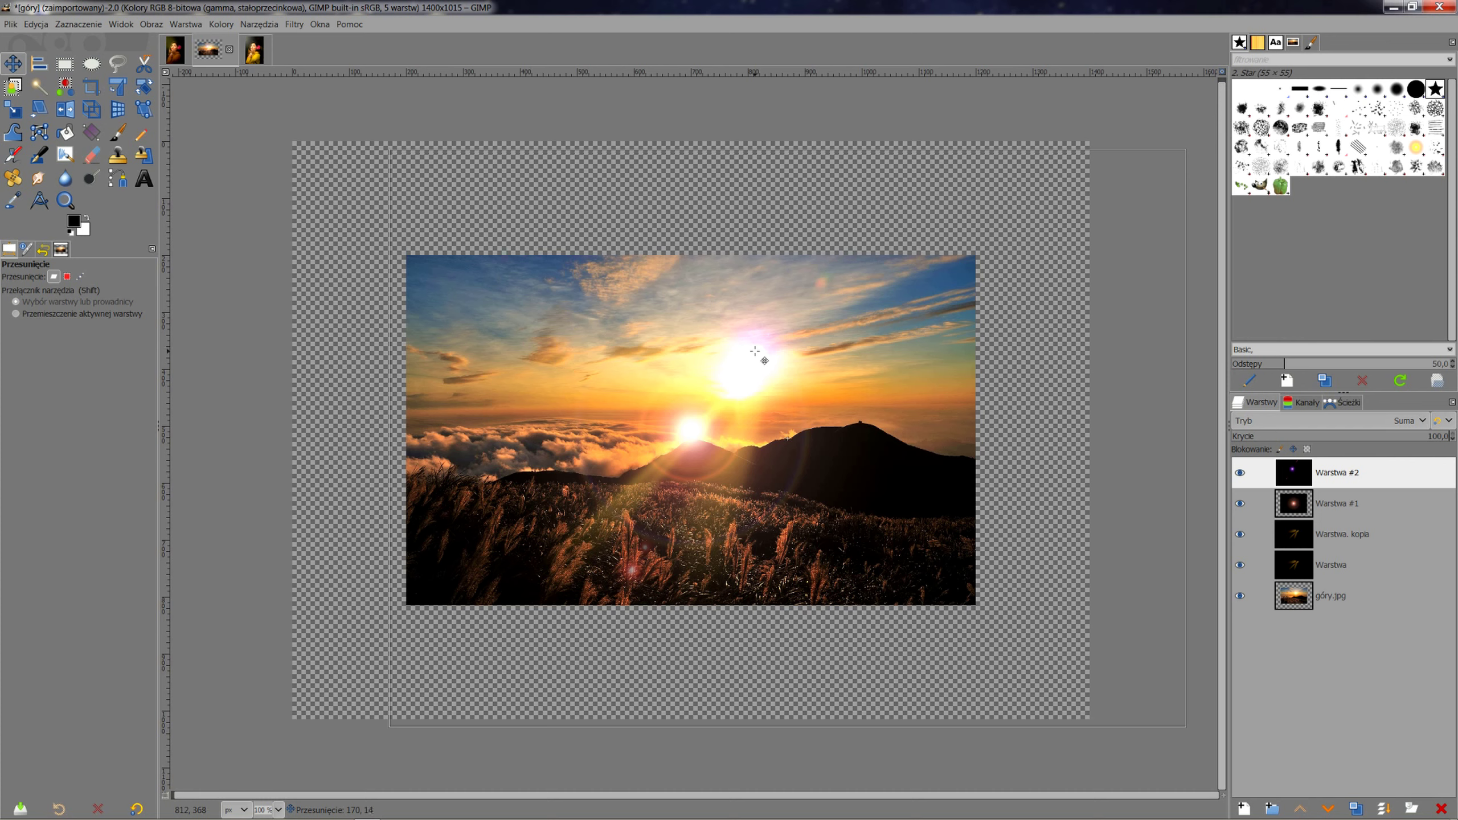
{"action": "left_click_drag", "start_coordinate": [754, 351], "coordinate": [754, 351]}
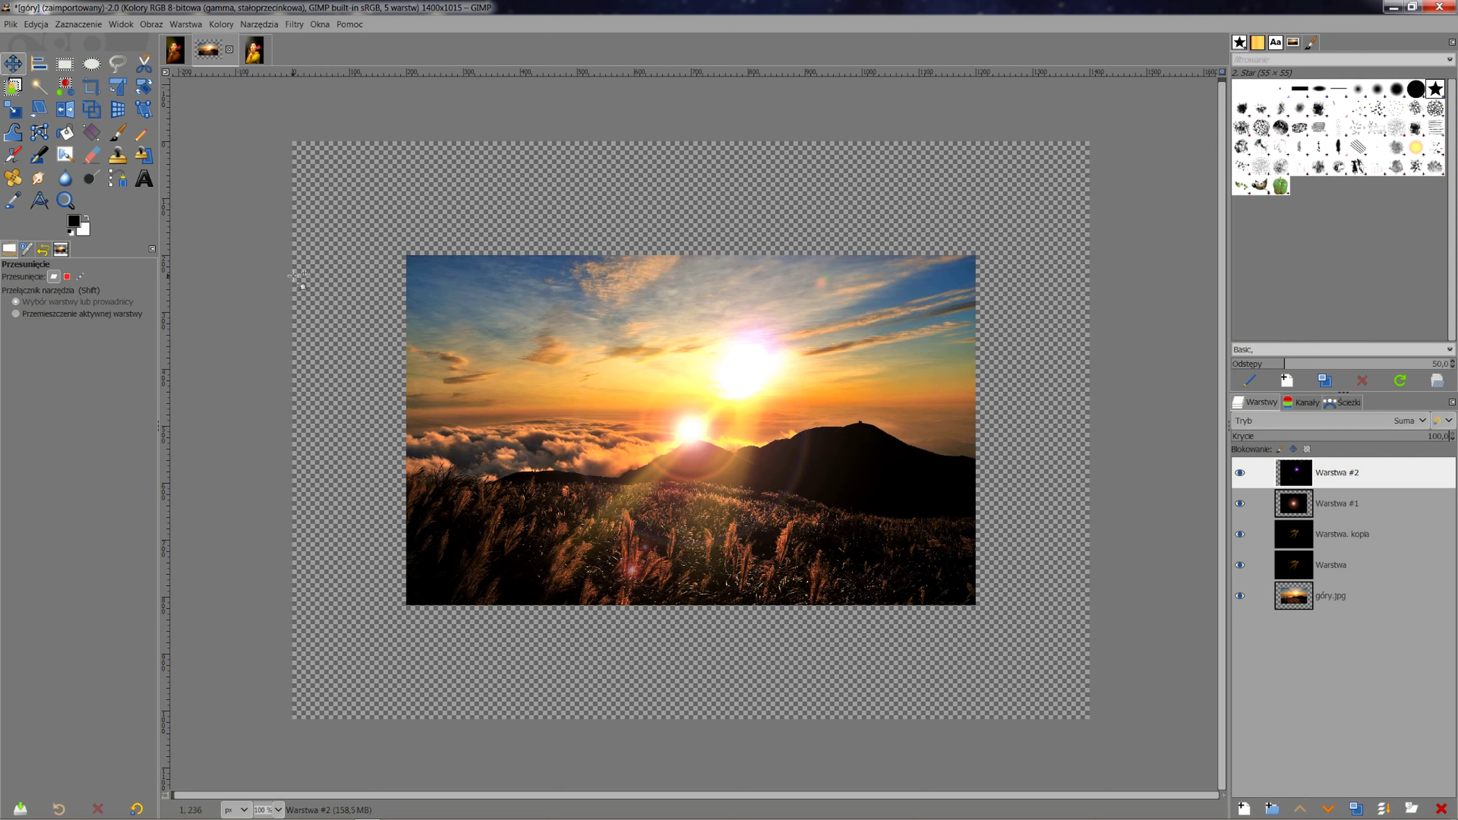
{"action": "left_click", "coordinate": [262, 293]}
- Draw a crop box around the sunset photo, align its edges, and crop to 995×611
{"action": "left_click", "coordinate": [91, 93]}
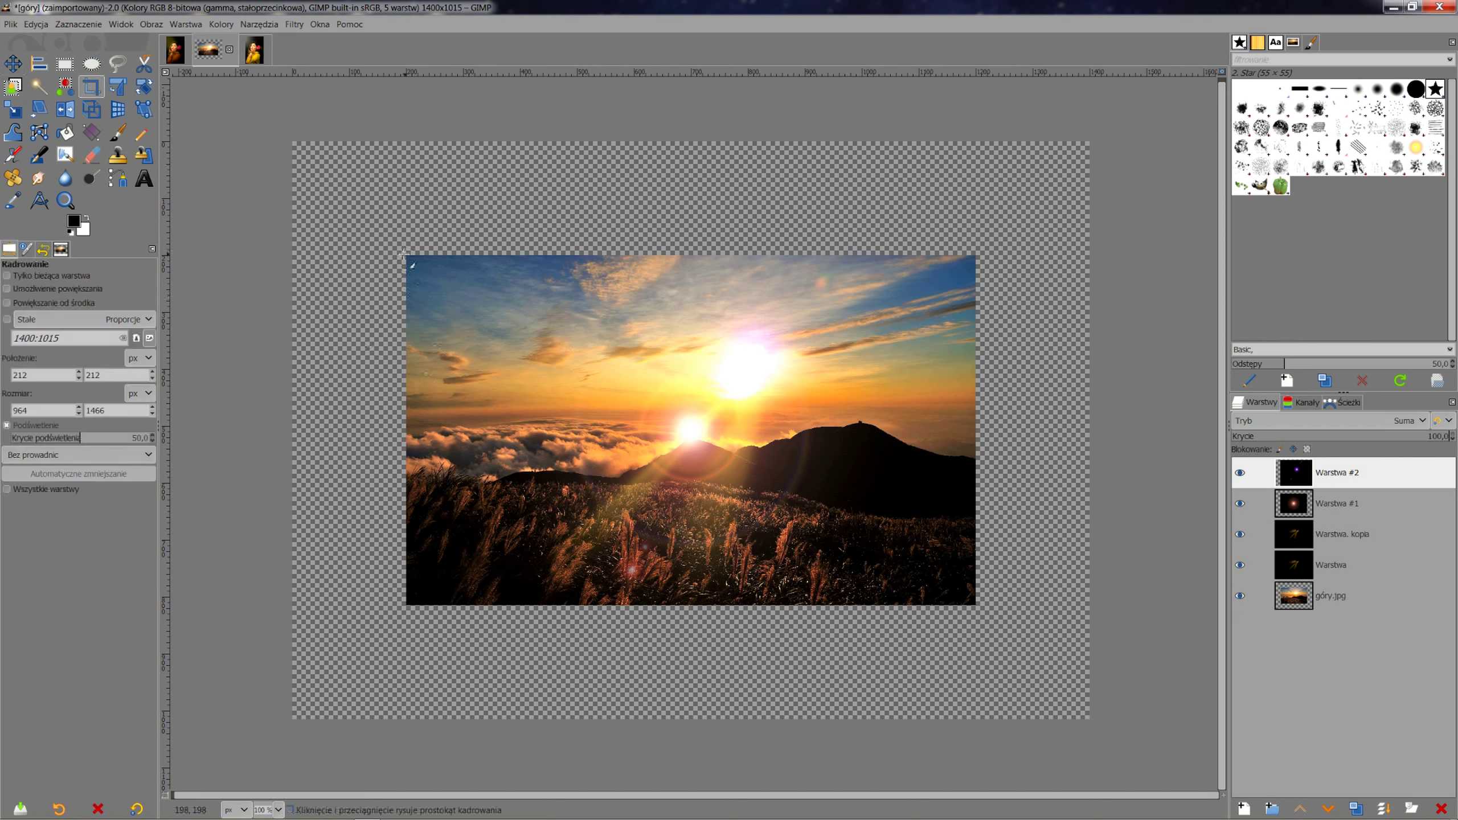
{"action": "left_click_drag", "start_coordinate": [408, 255], "coordinate": [973, 604]}
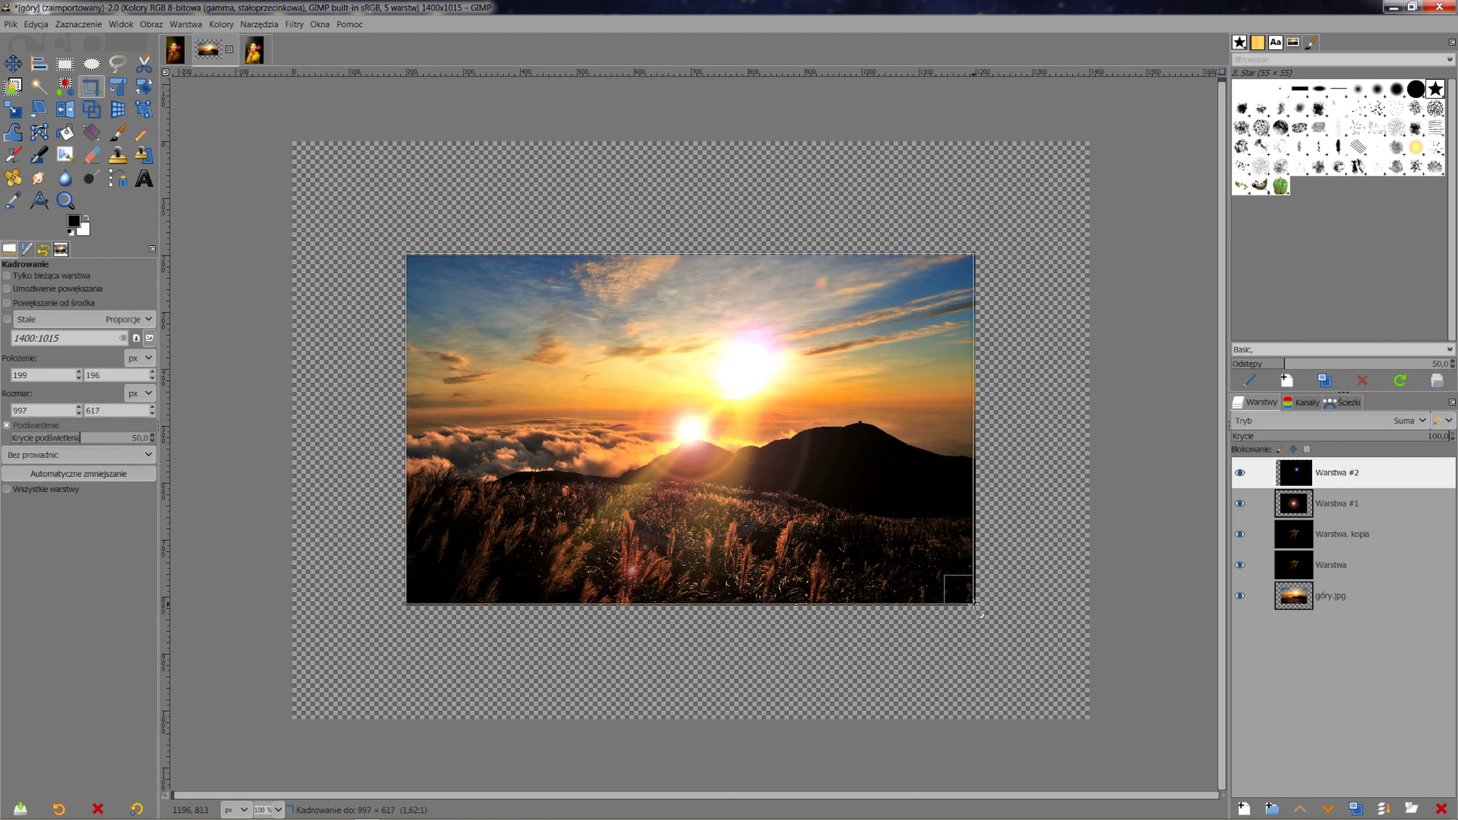
{"action": "left_click_drag", "start_coordinate": [974, 604], "coordinate": [974, 605]}
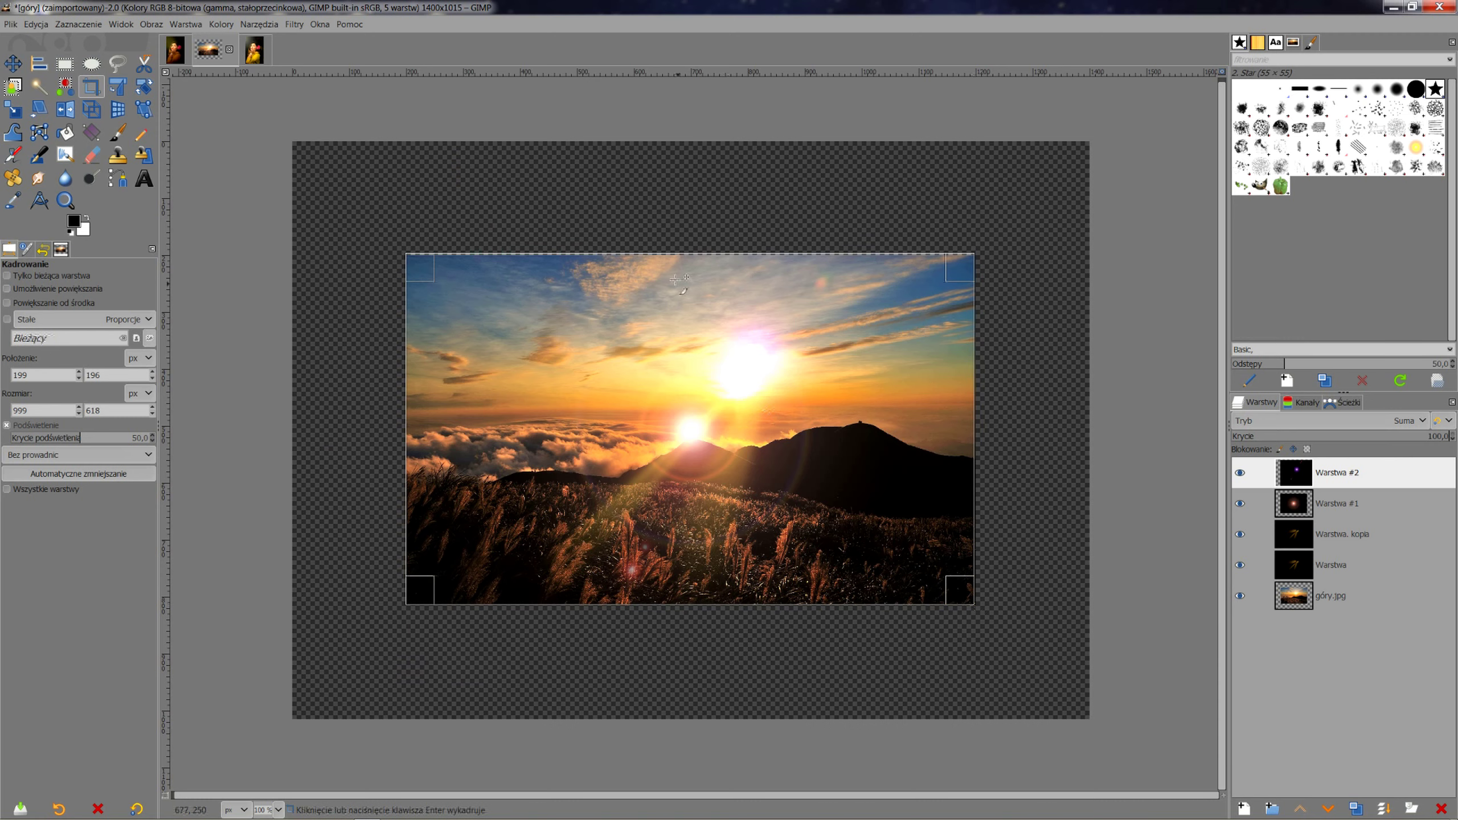
{"action": "left_click_drag", "start_coordinate": [675, 279], "coordinate": [669, 272]}
{"action": "left_click_drag", "start_coordinate": [420, 440], "coordinate": [423, 440]}
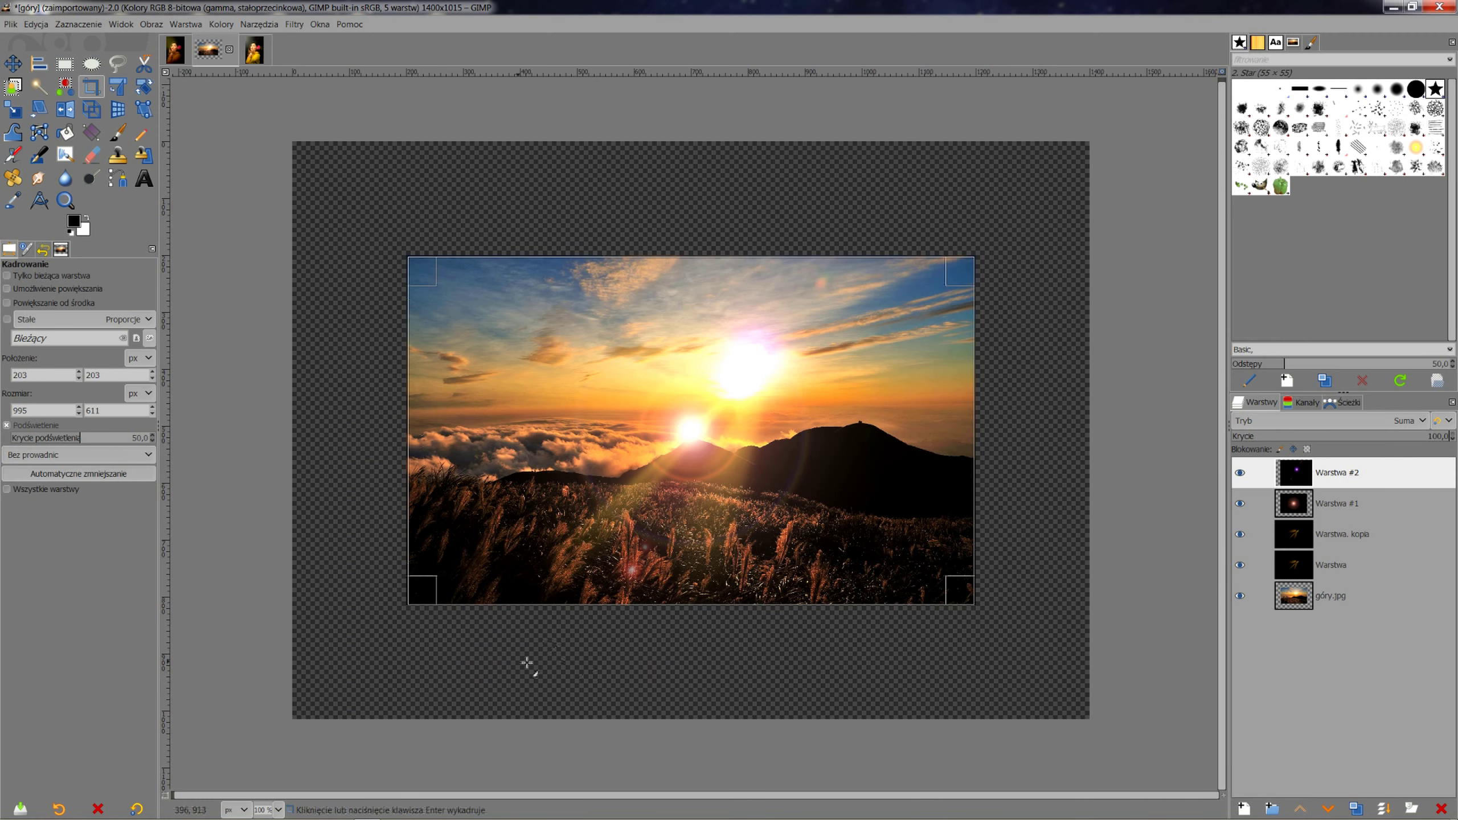
{"action": "key", "text": "Return"}
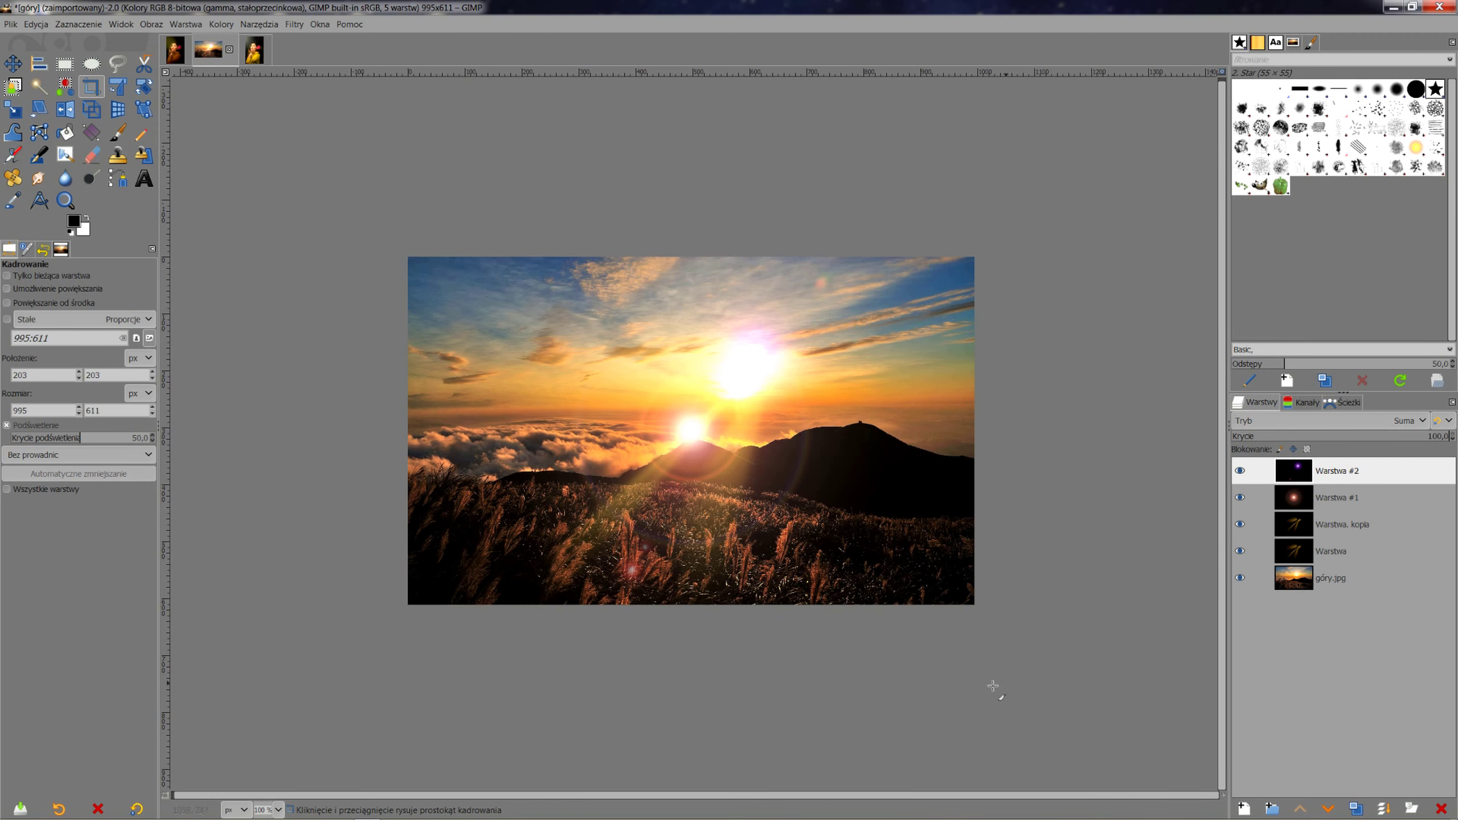
- Hide the four light-ray and flare layers to view the original, then show them again
{"action": "left_click", "coordinate": [1240, 551]}
{"action": "left_click", "coordinate": [1240, 524]}
{"action": "left_click", "coordinate": [1240, 498]}
{"action": "left_click", "coordinate": [1241, 471]}
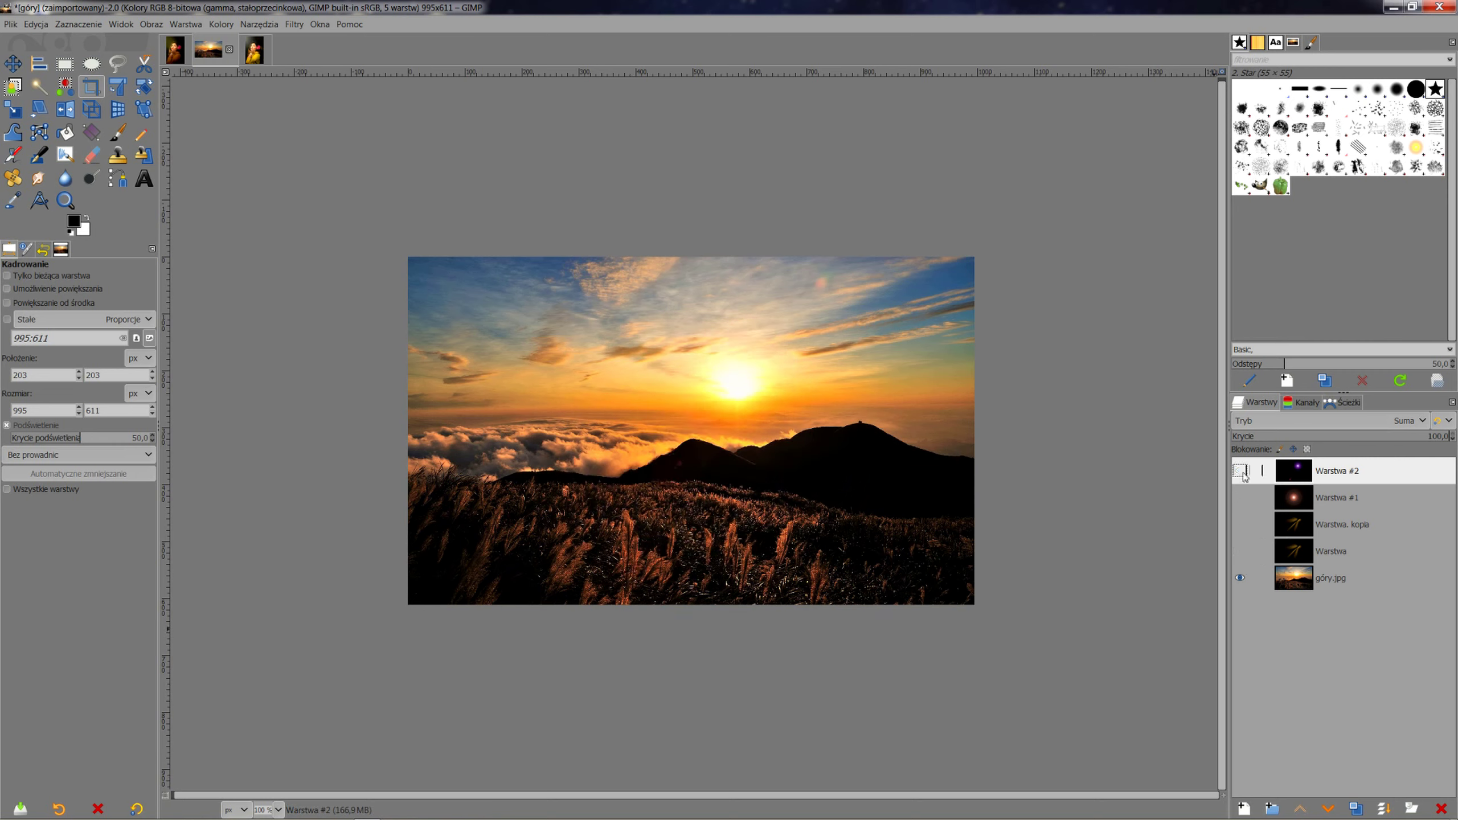
{"action": "left_click", "coordinate": [1240, 471]}
{"action": "left_click", "coordinate": [1240, 497]}
{"action": "left_click", "coordinate": [1240, 524]}
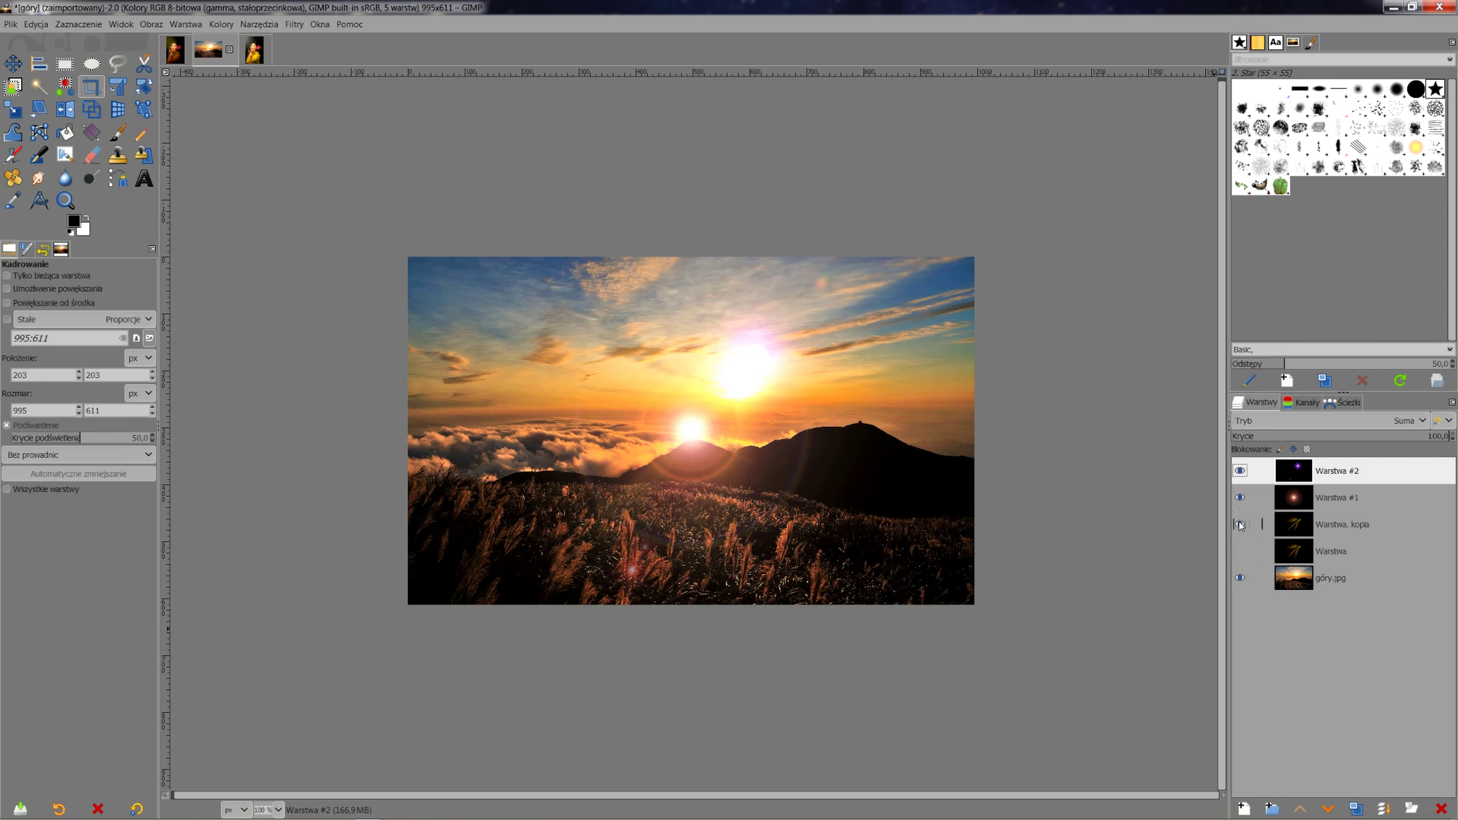
{"action": "left_click", "coordinate": [1239, 550]}
- Duplicate the góry.jpg layer and move the copy to the top of the stack
{"action": "left_click", "coordinate": [1300, 592]}
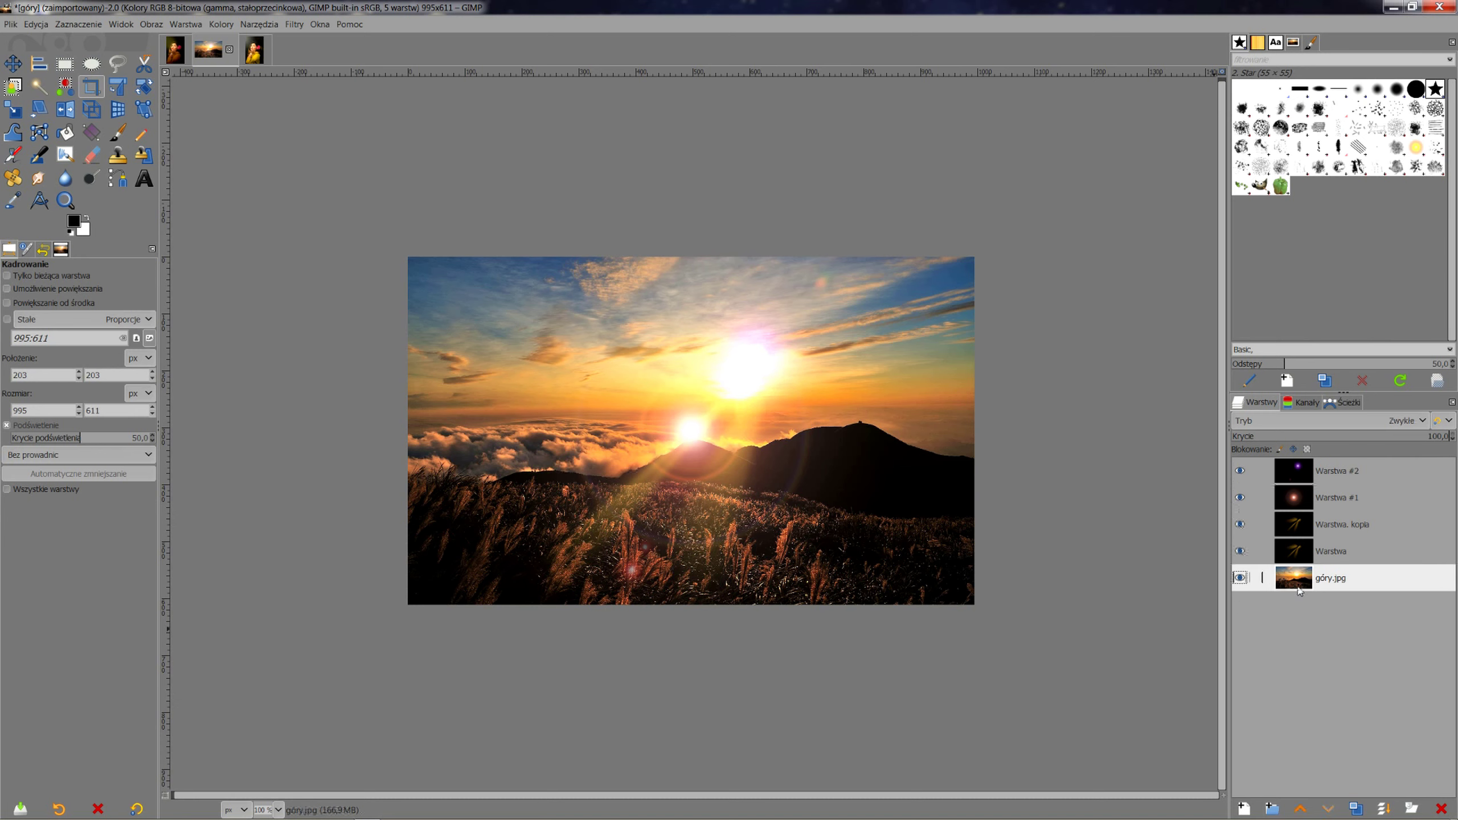
{"action": "right_click", "coordinate": [1300, 590]}
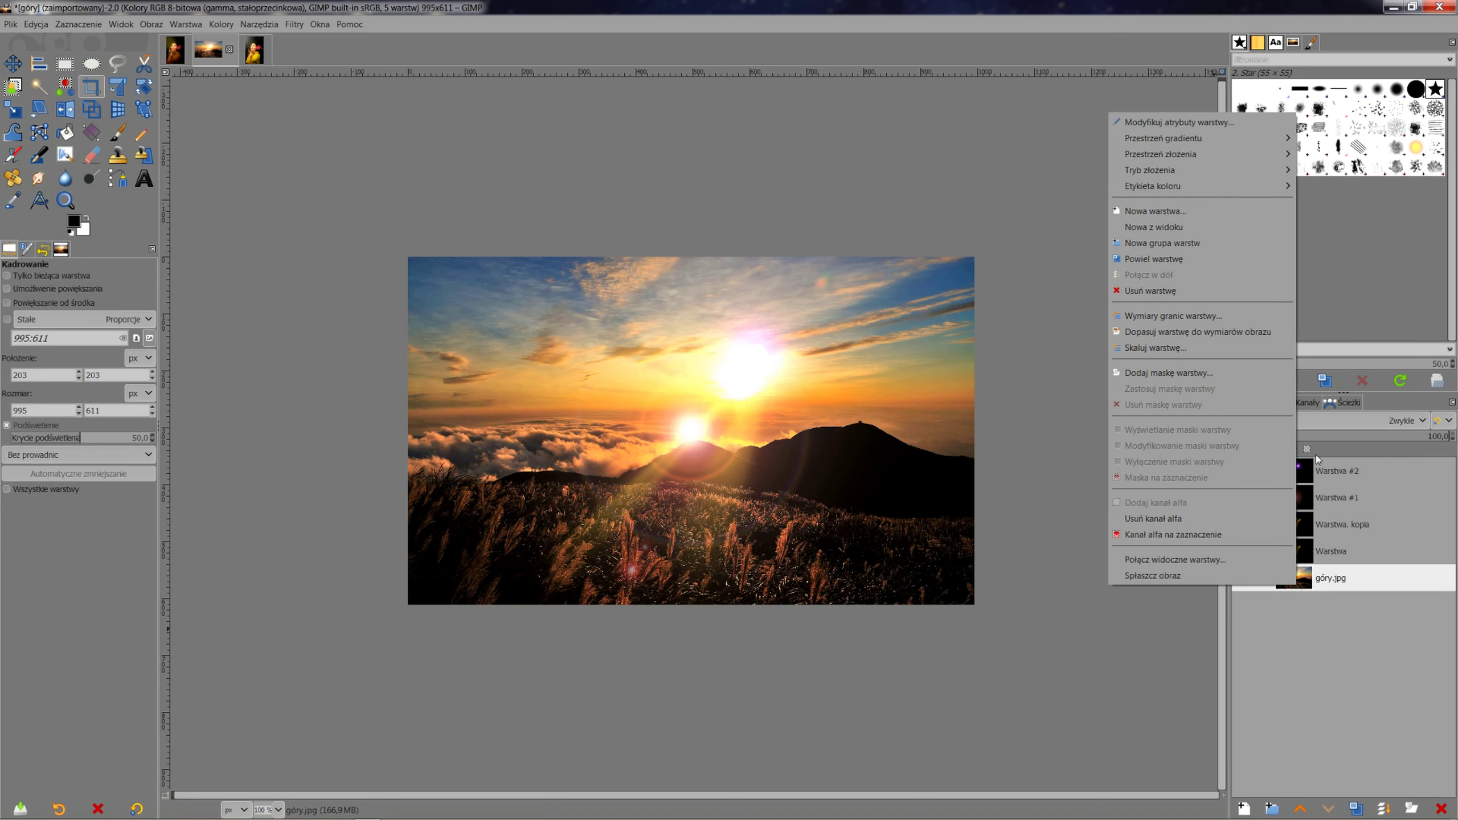
{"action": "left_click", "coordinate": [1160, 259]}
{"action": "left_click_drag", "start_coordinate": [1396, 585], "coordinate": [1364, 463]}
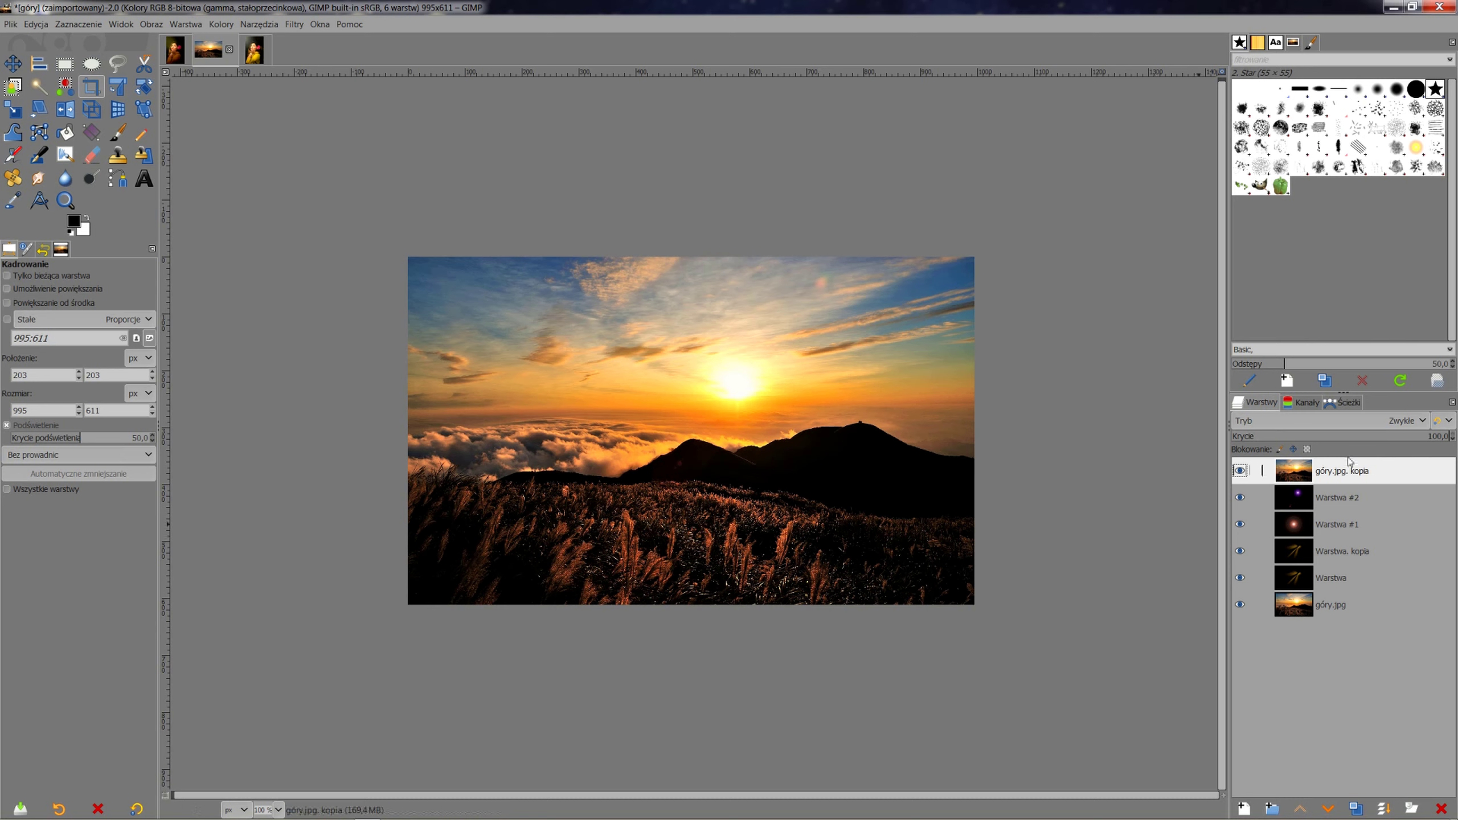
- Toggle the góry.jpg copy to compare before and after, leave it hidden, and switch to the portrait
{"action": "left_click", "coordinate": [1239, 471]}
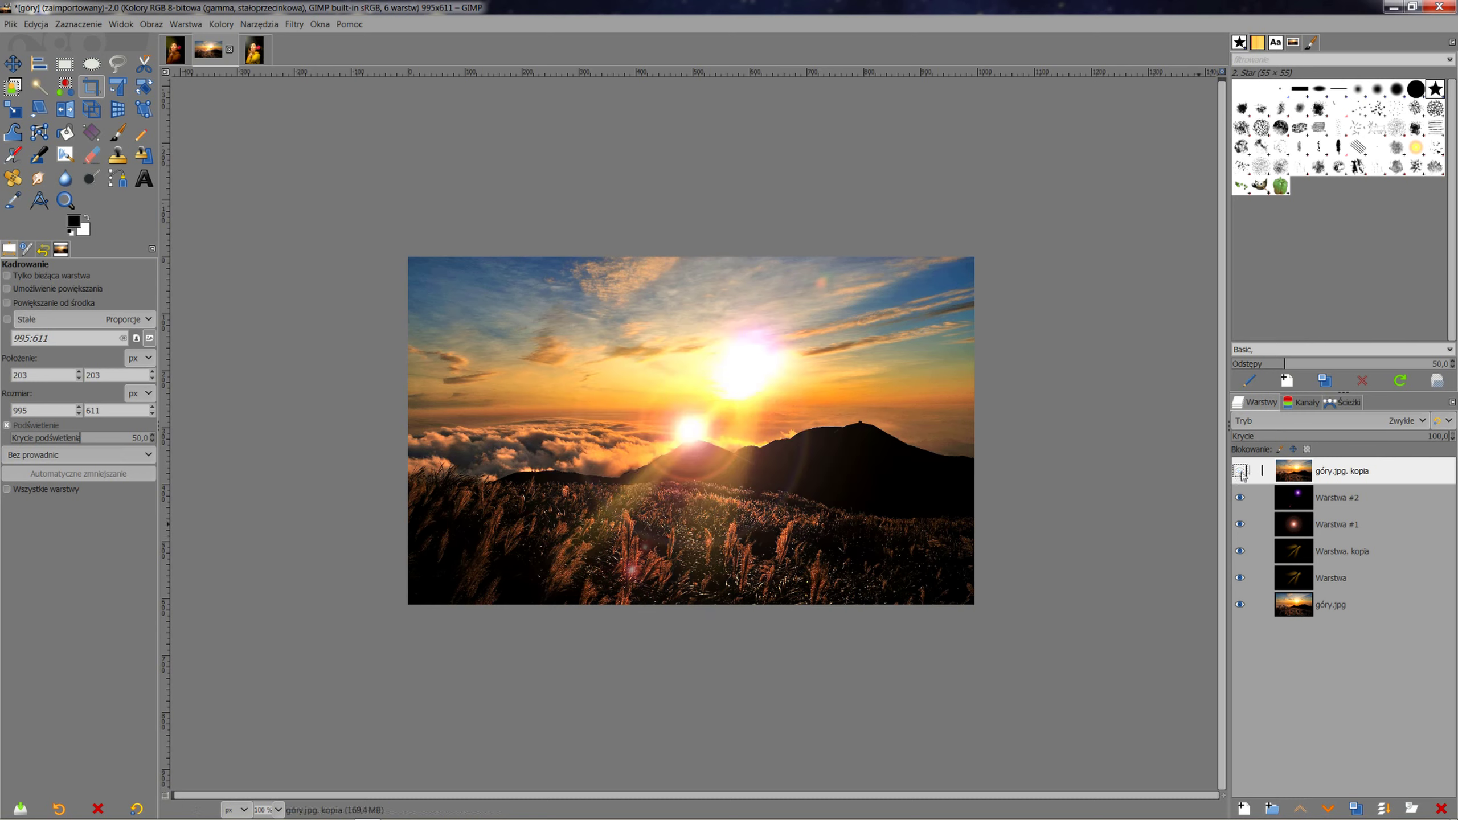
{"action": "left_click", "coordinate": [1240, 471]}
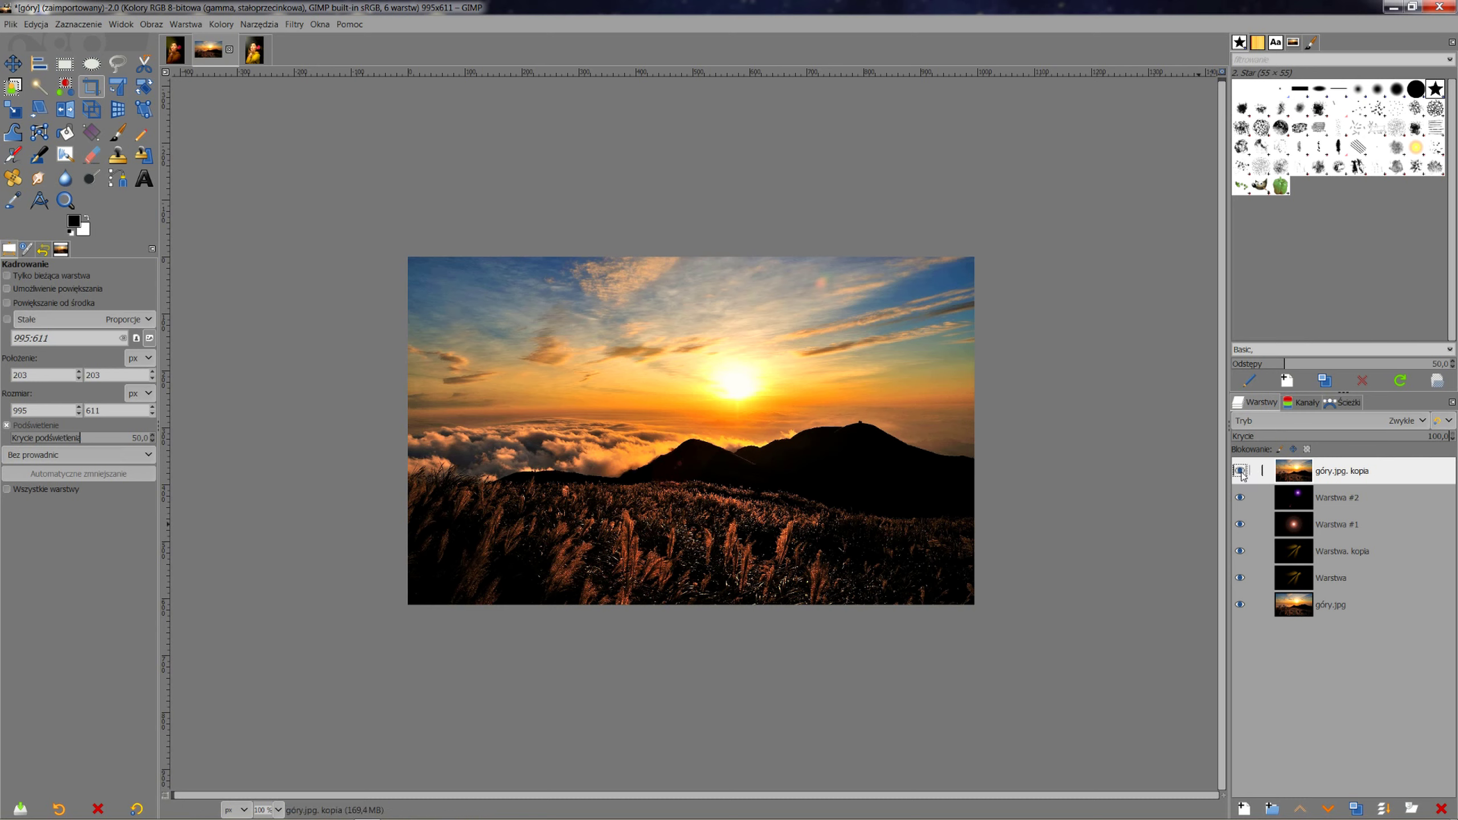
{"action": "left_click", "coordinate": [1240, 471]}
{"action": "left_click", "coordinate": [175, 50]}
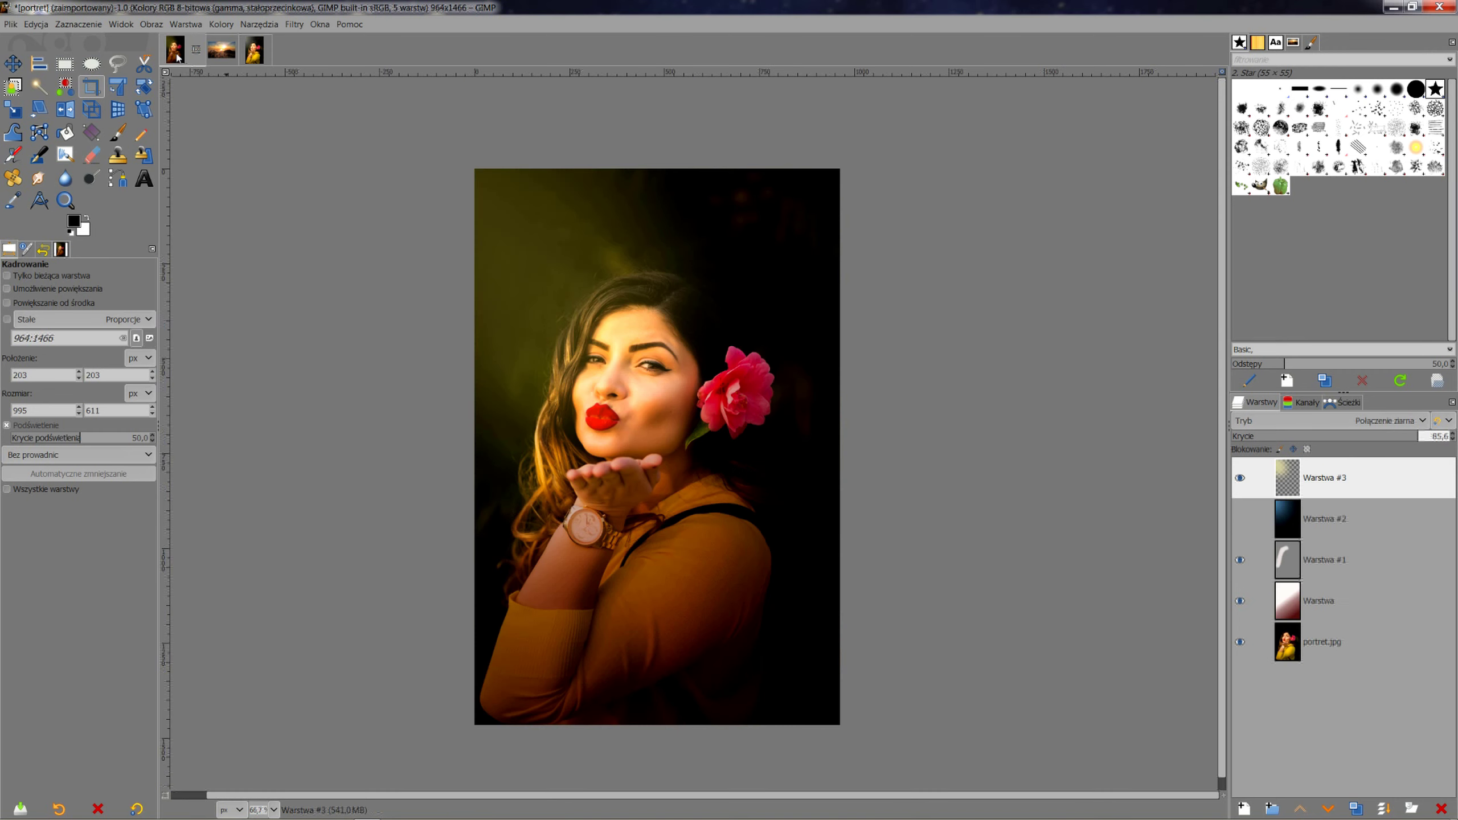
- Duplicate the portret.jpg layer and move the copy to the top of the stack
{"action": "right_click", "coordinate": [1285, 650]}
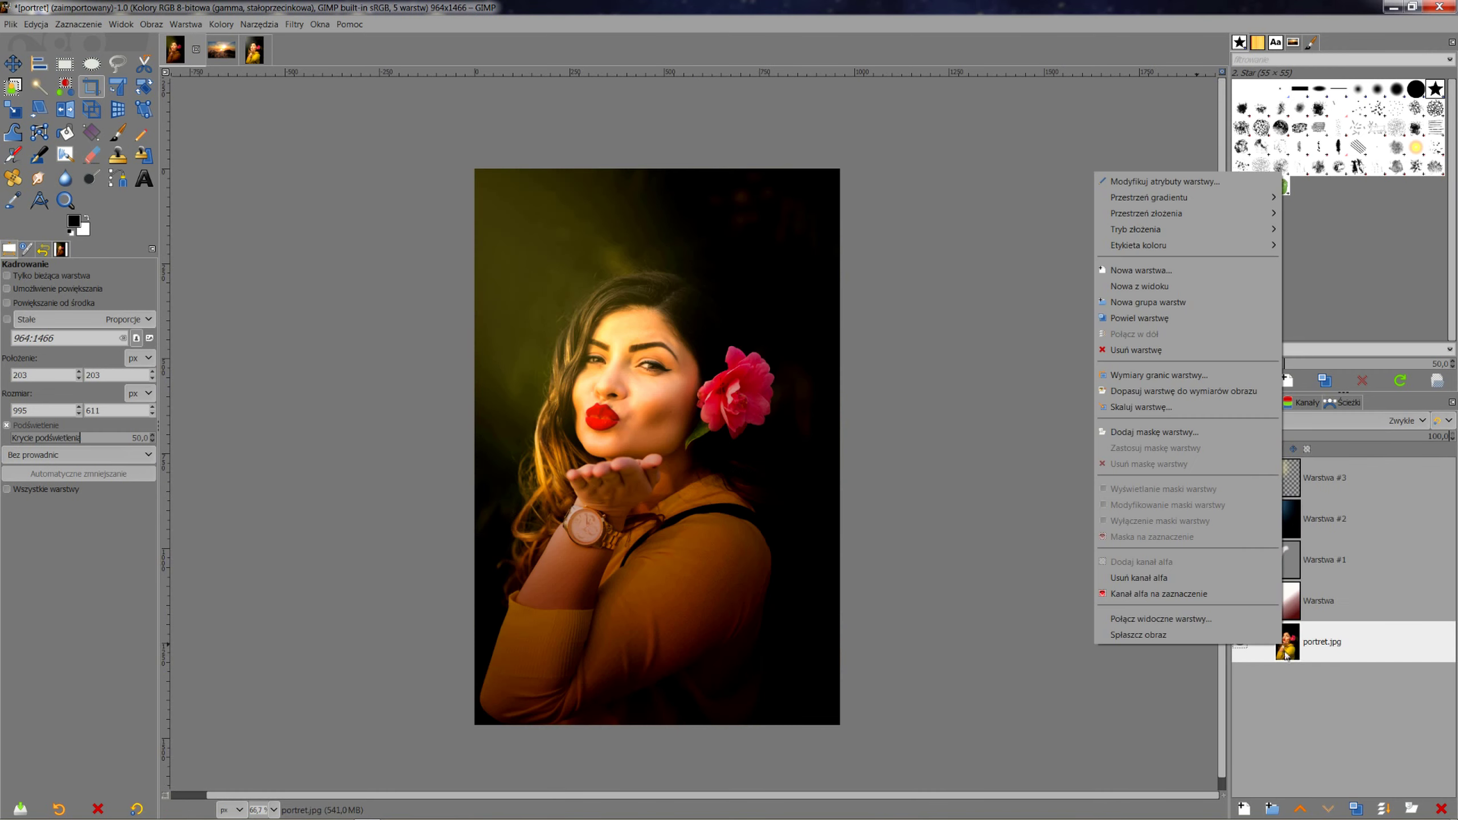
{"action": "left_click", "coordinate": [1148, 317]}
{"action": "left_click_drag", "start_coordinate": [1392, 648], "coordinate": [1355, 467]}
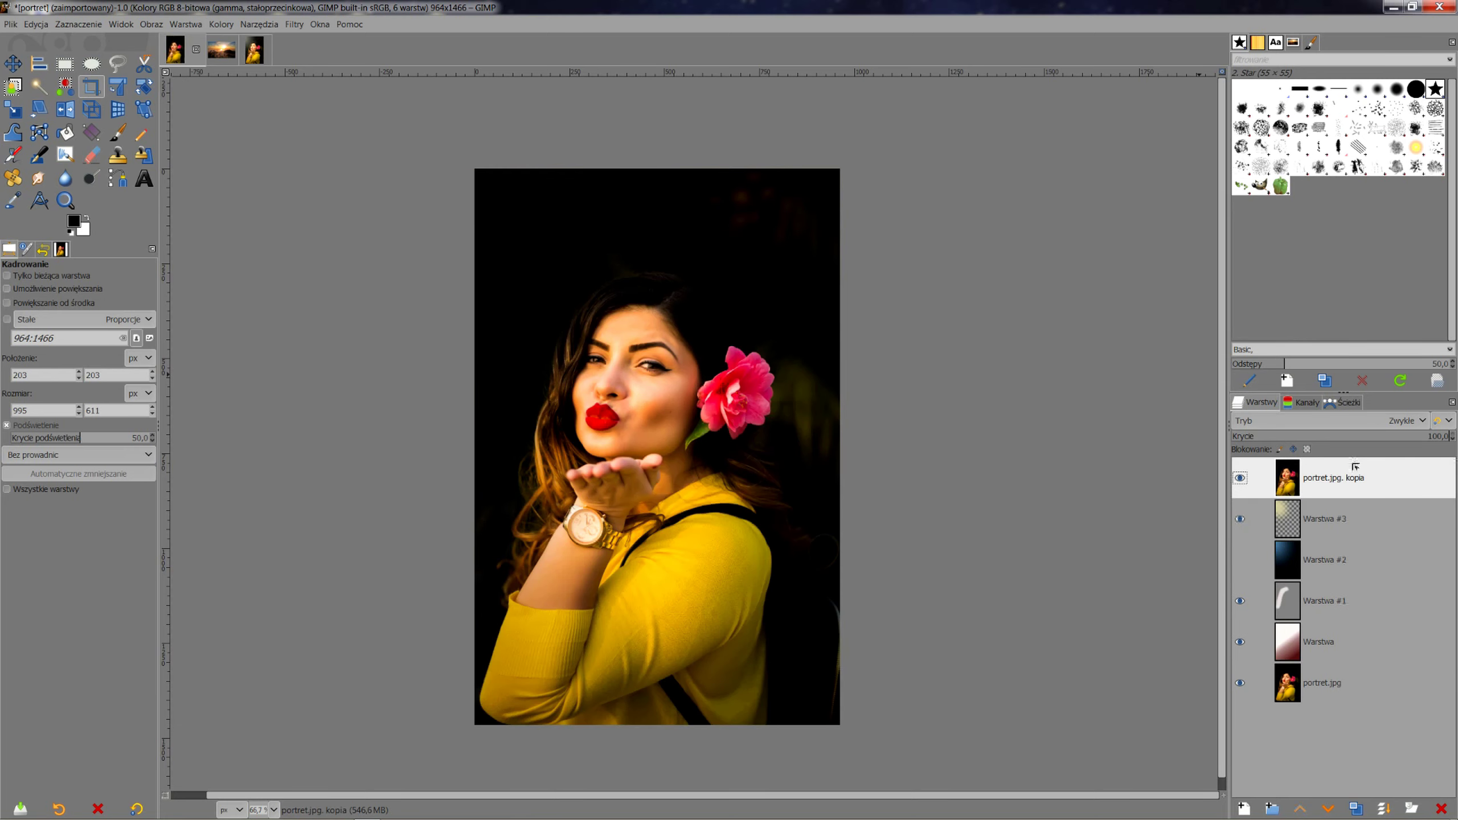
- Toggle the portret.jpg copy to compare, leave it hidden, and return to the mountain image
{"action": "left_click", "coordinate": [1240, 478]}
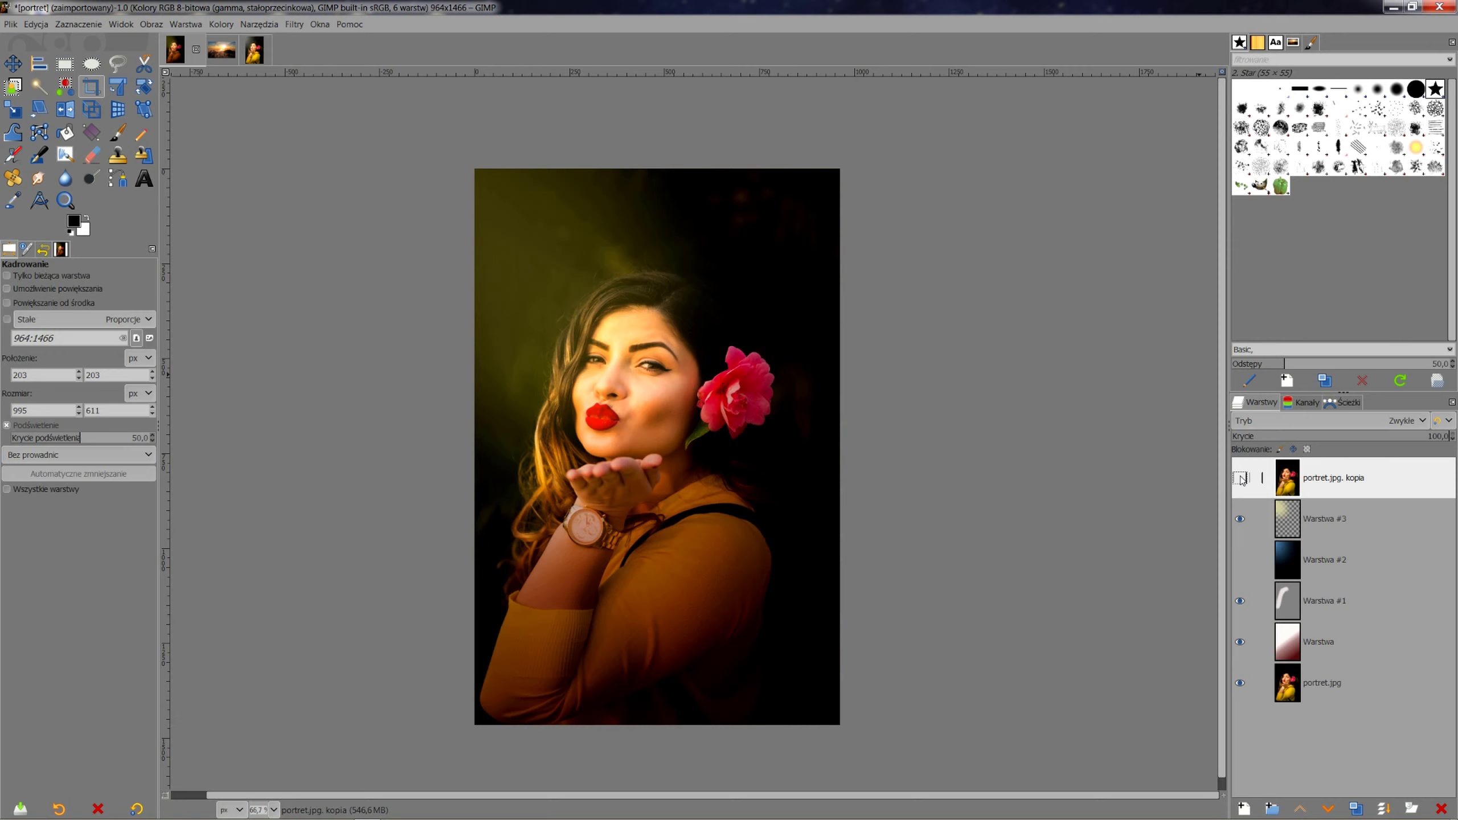
{"action": "left_click", "coordinate": [1240, 479]}
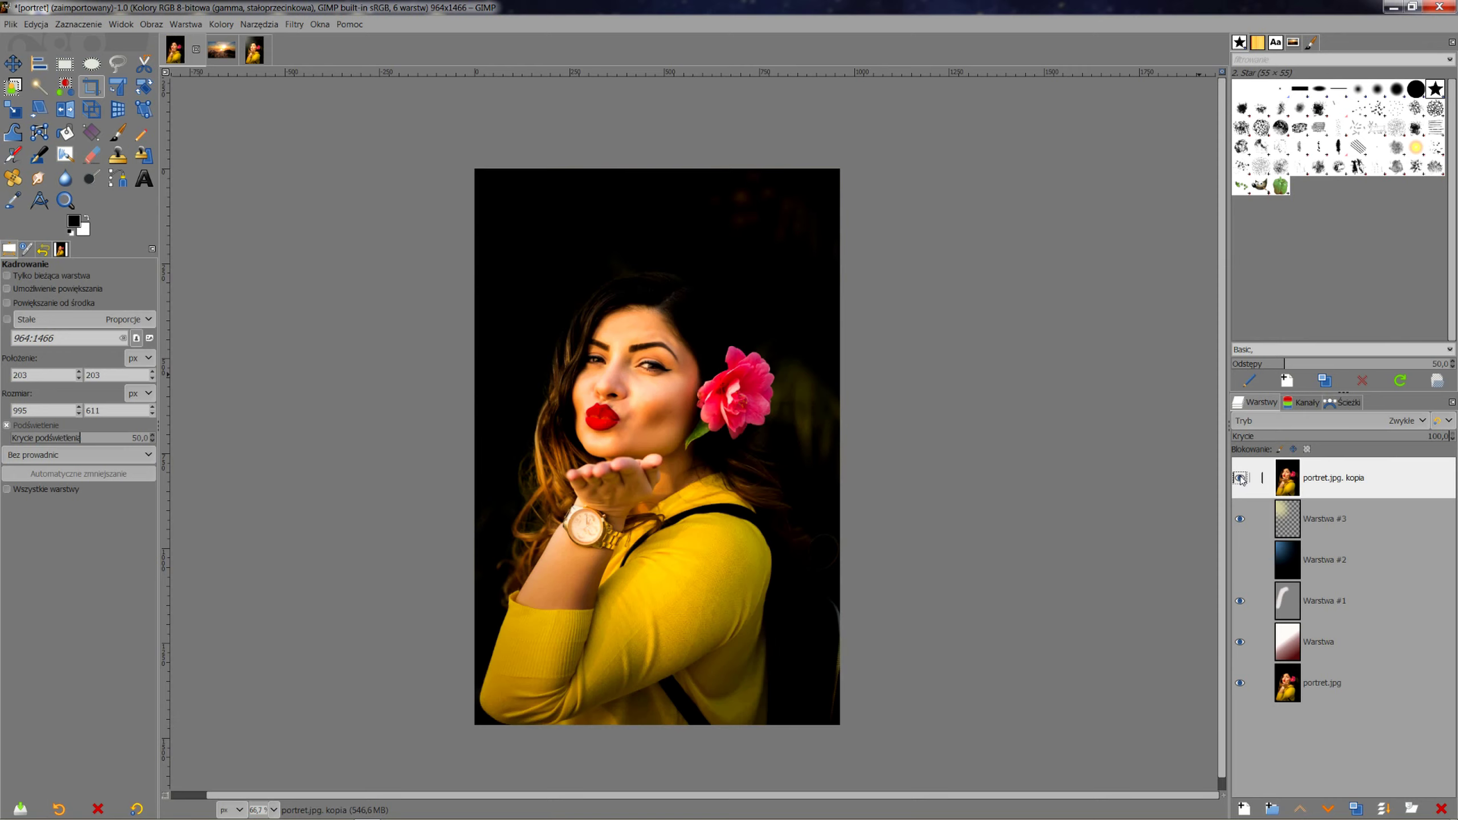
{"action": "left_click", "coordinate": [1241, 478]}
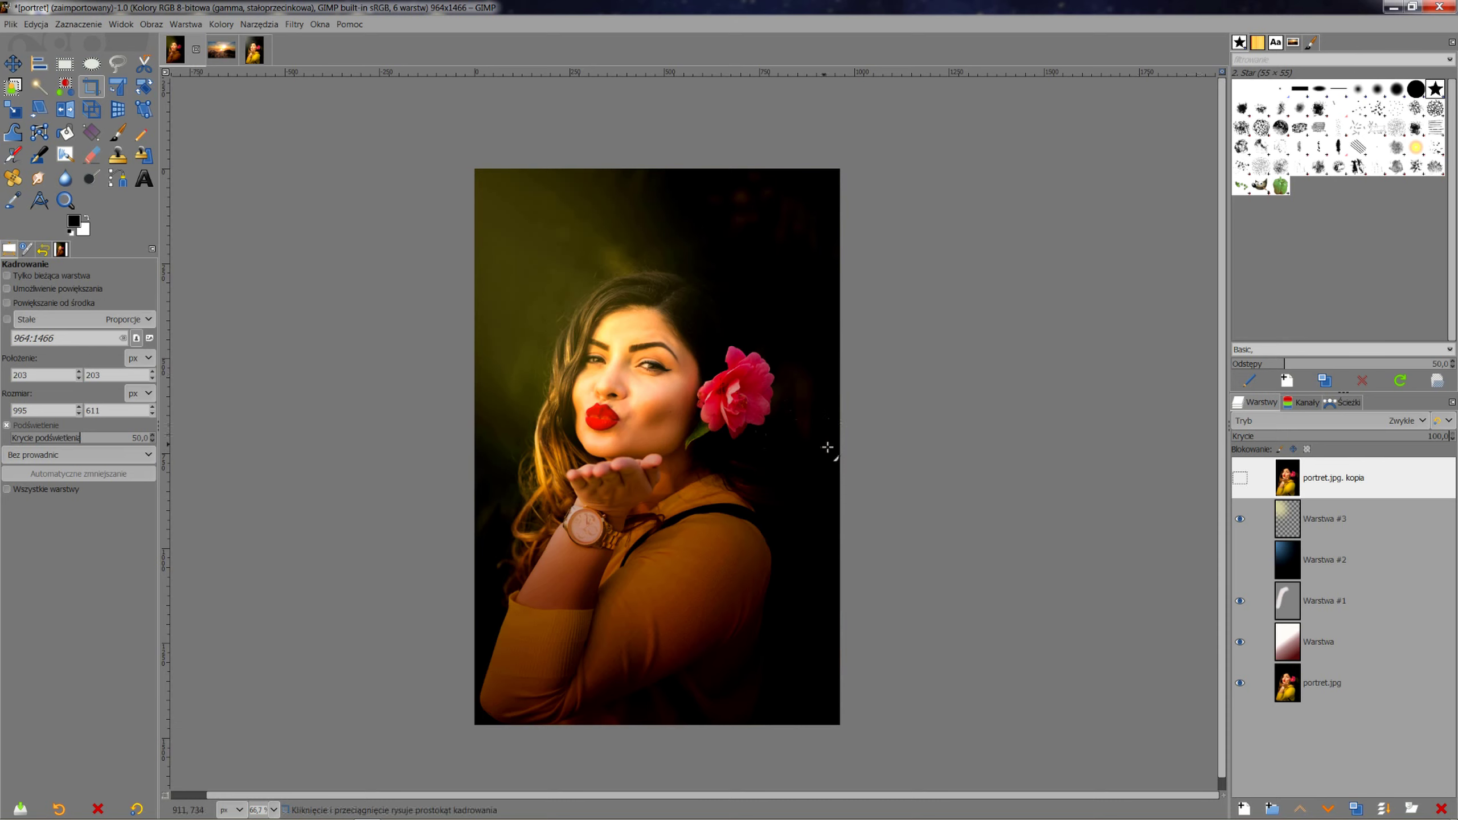
{"action": "left_click", "coordinate": [230, 55]}
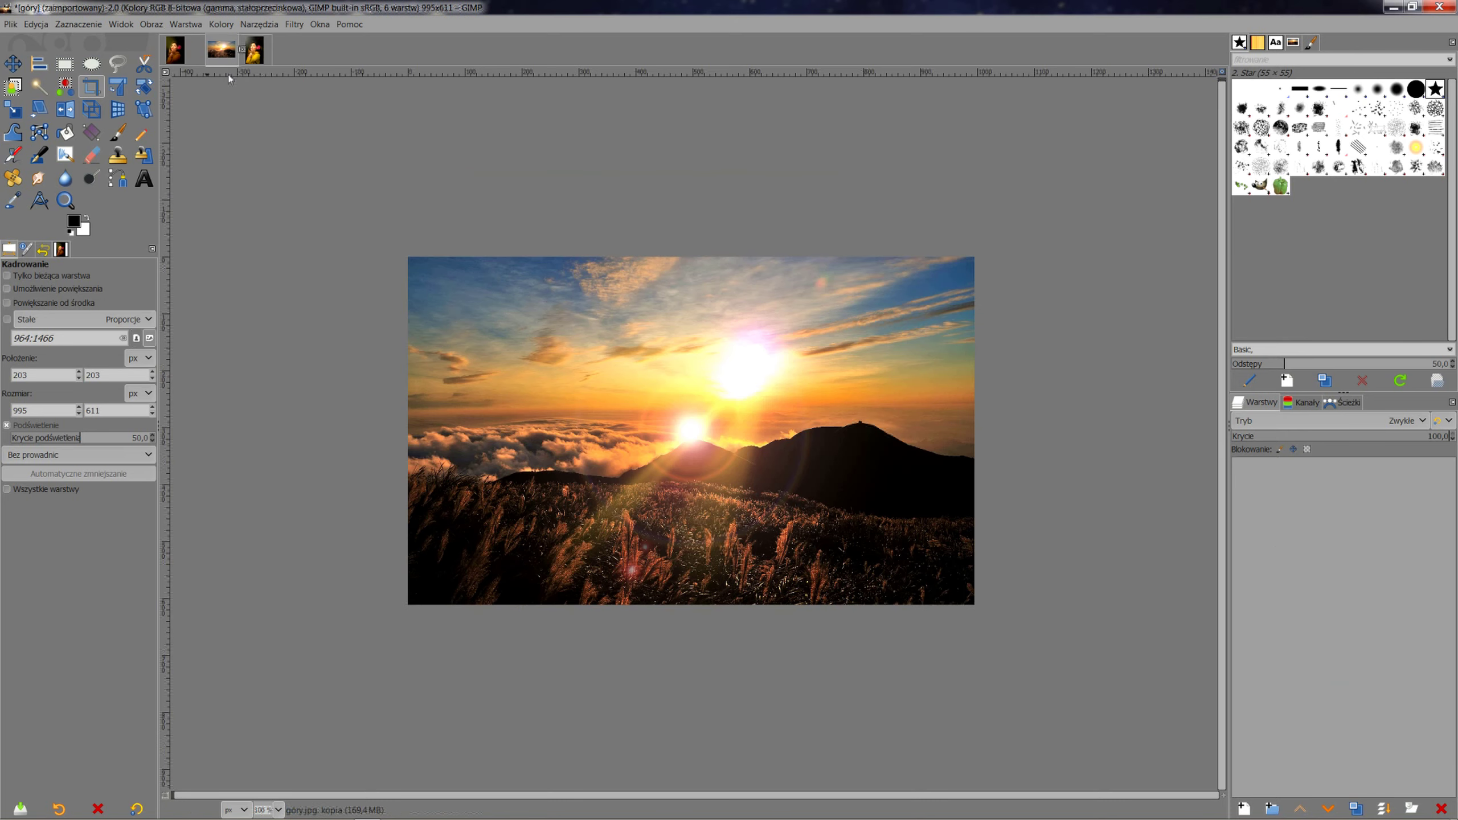